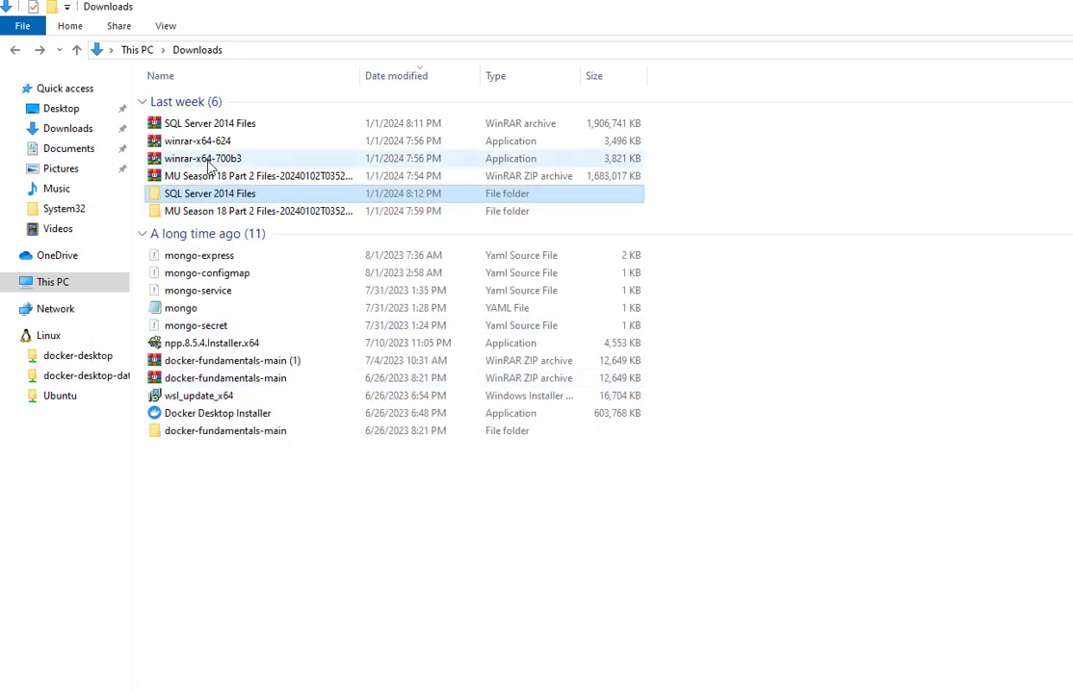
Look over the WinRAR installers and MU Season 18 Part 2 archive, then select SQL Server 2014 Files.
left_click(198, 140)
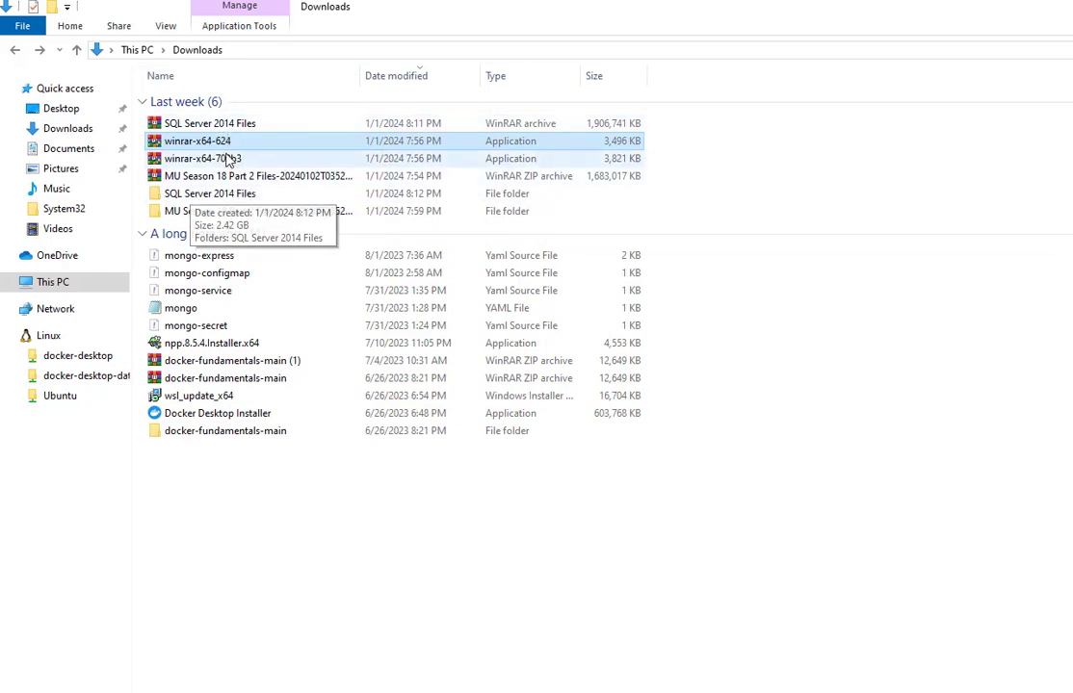
left_click(228, 160)
left_click(189, 144)
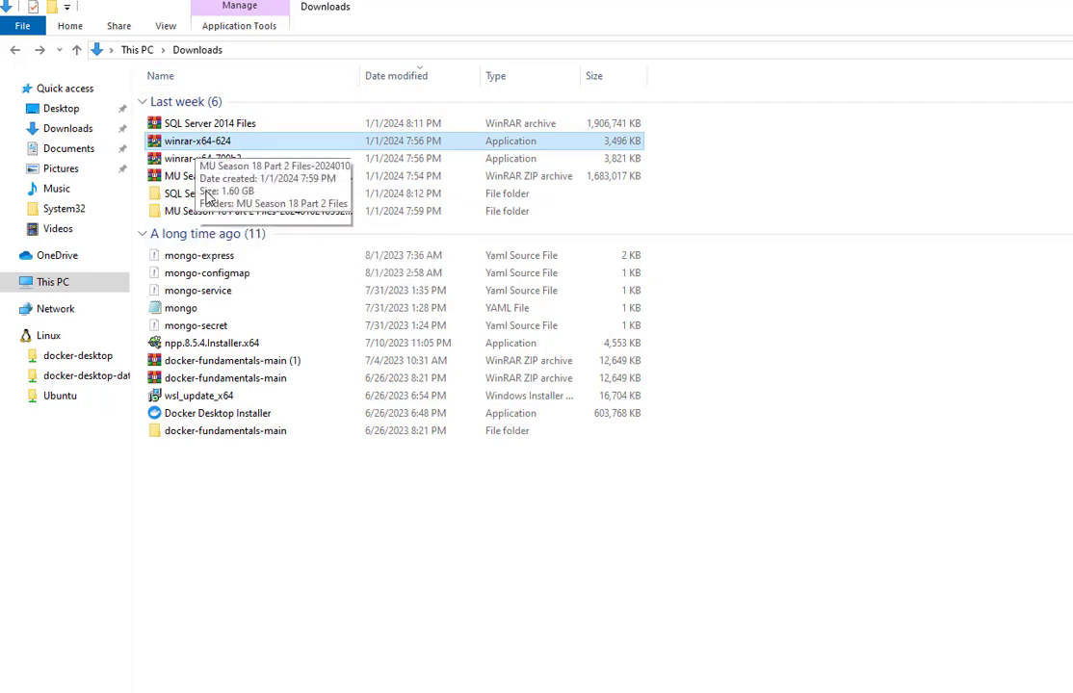
left_click(204, 179)
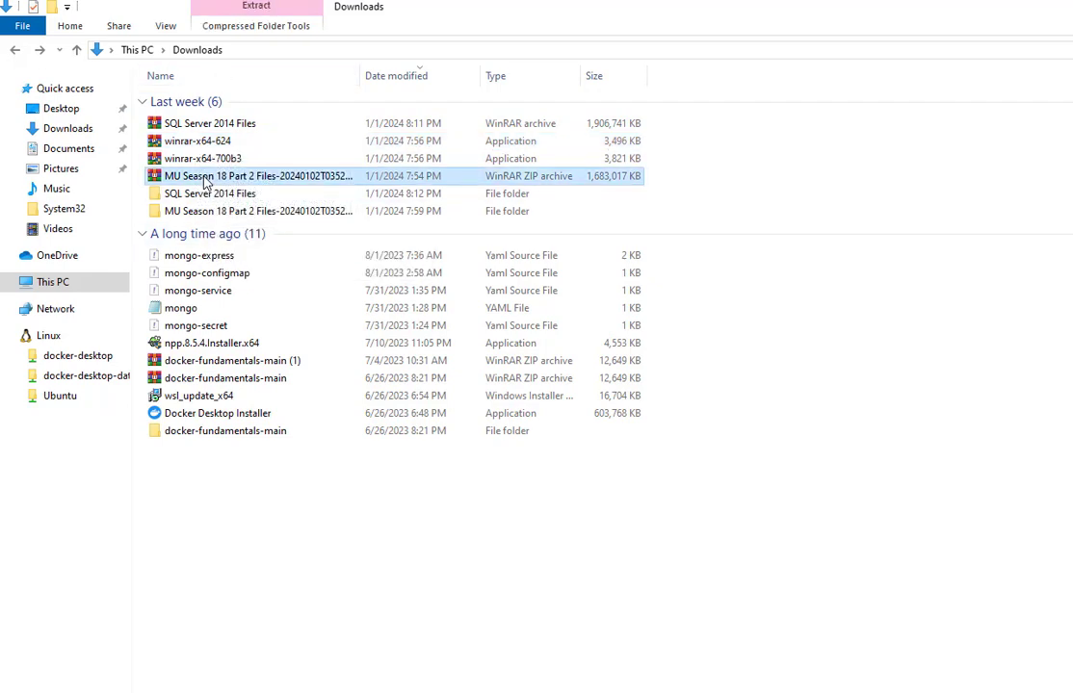
right_click(204, 182)
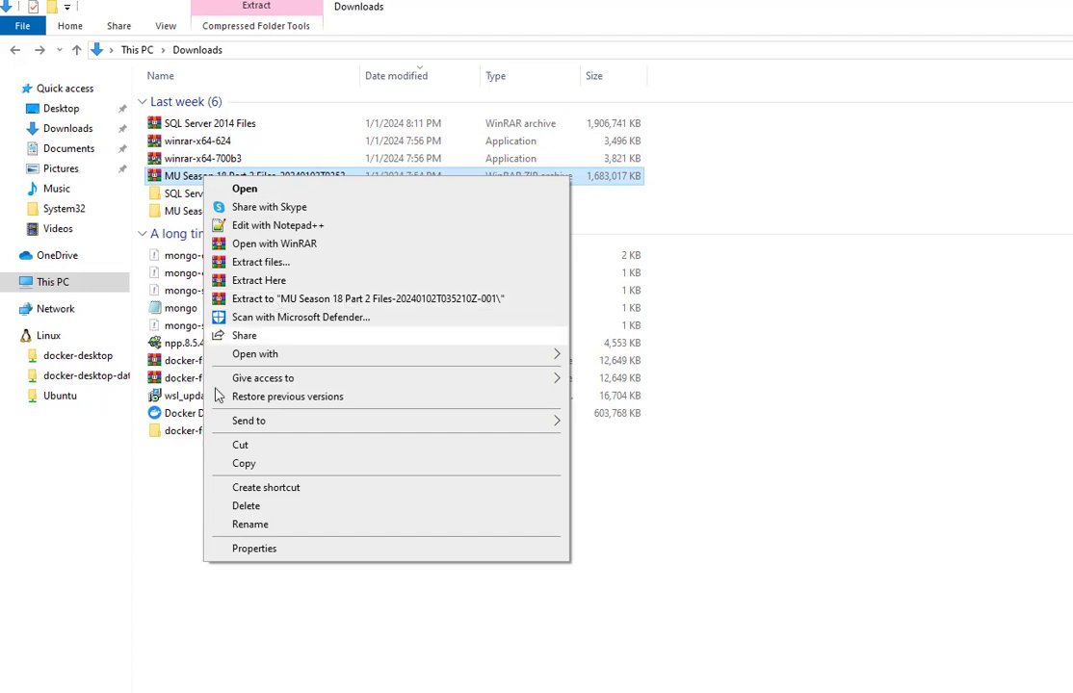
left_click(318, 298)
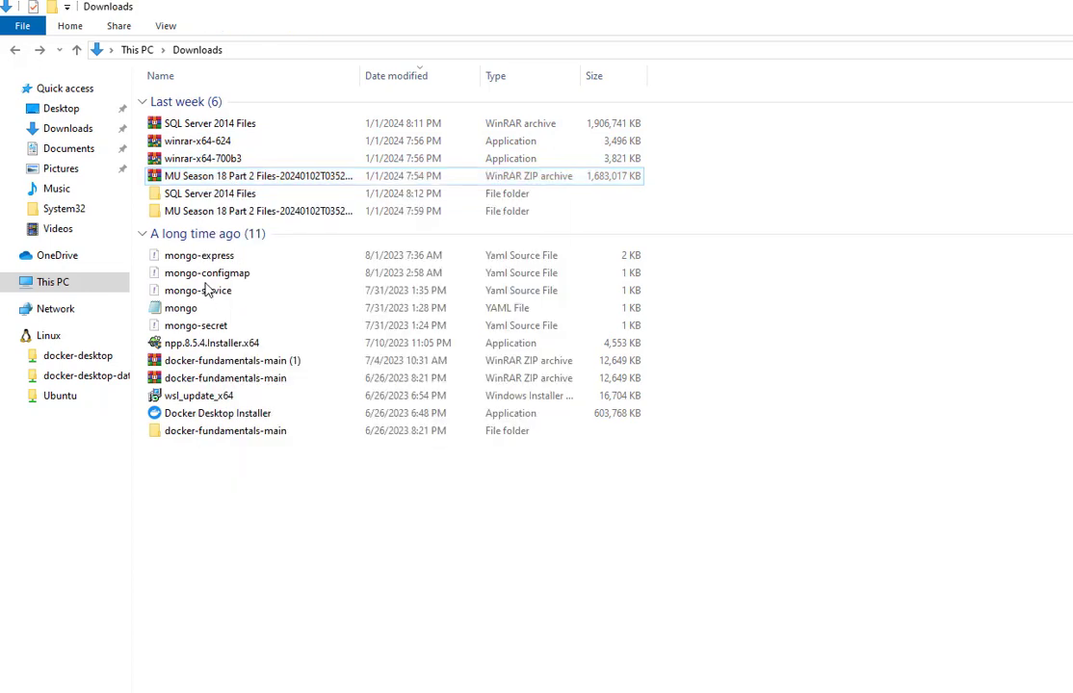
left_click(215, 197)
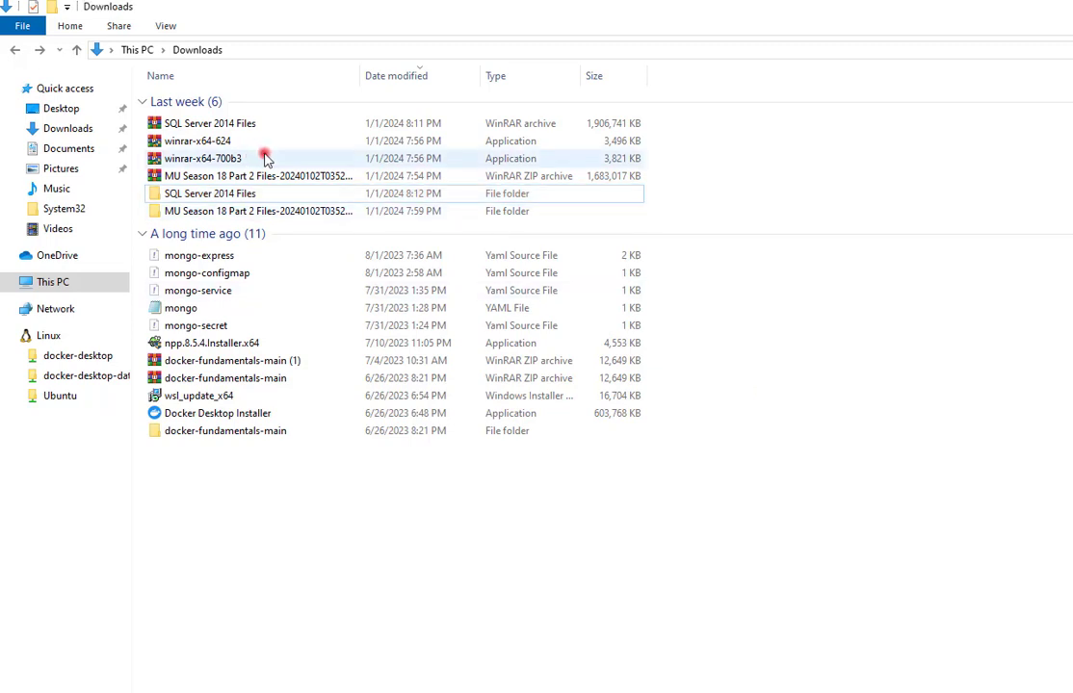
Mount the SQL Server 2014 disc image and run its setup as administrator.
double_click(228, 192)
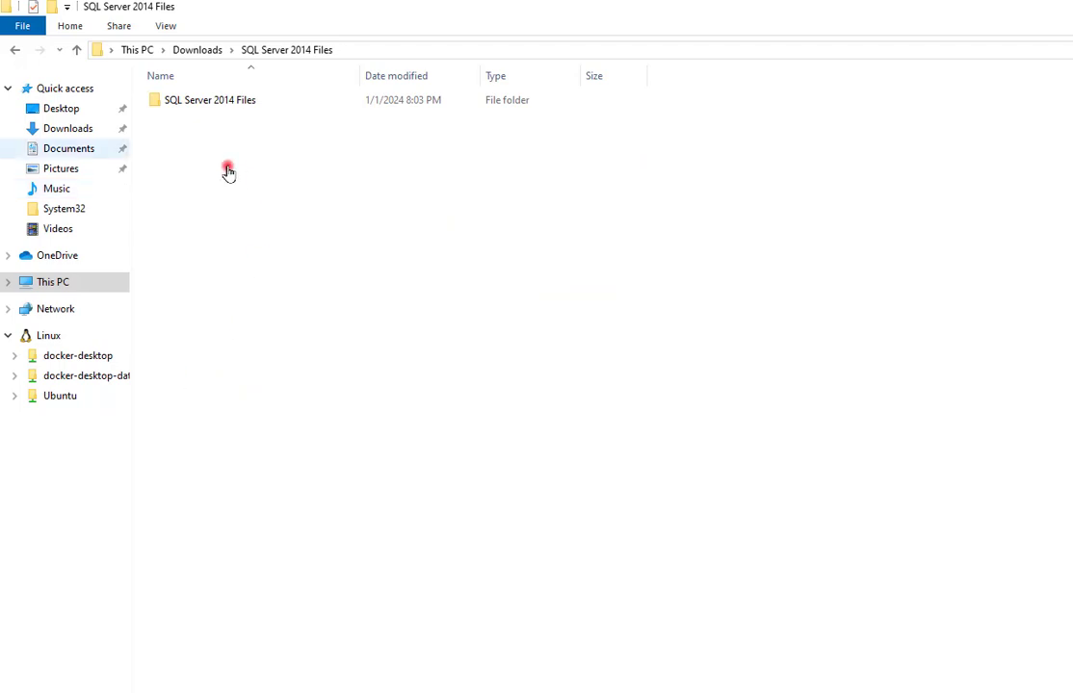
double_click(219, 106)
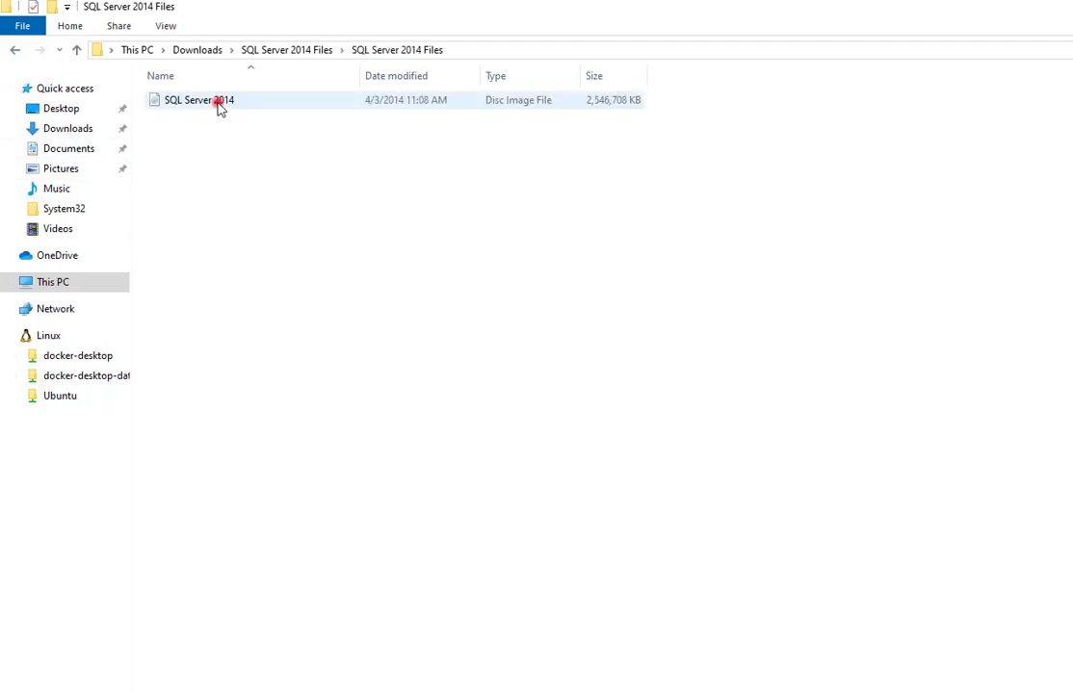
double_click(219, 106)
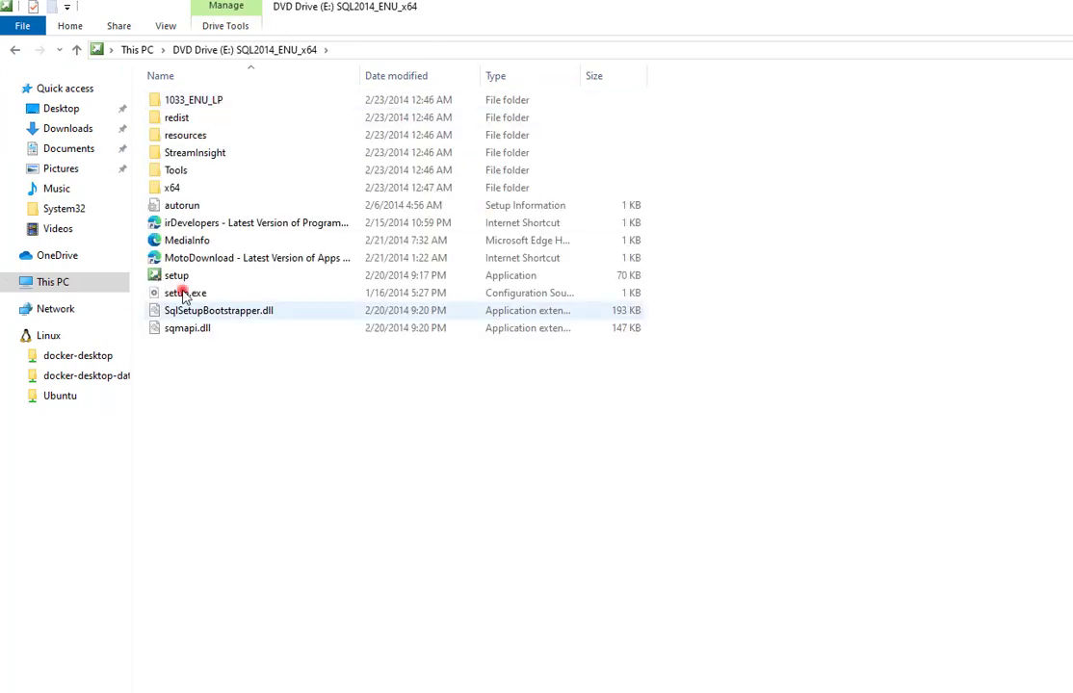
right_click(180, 277)
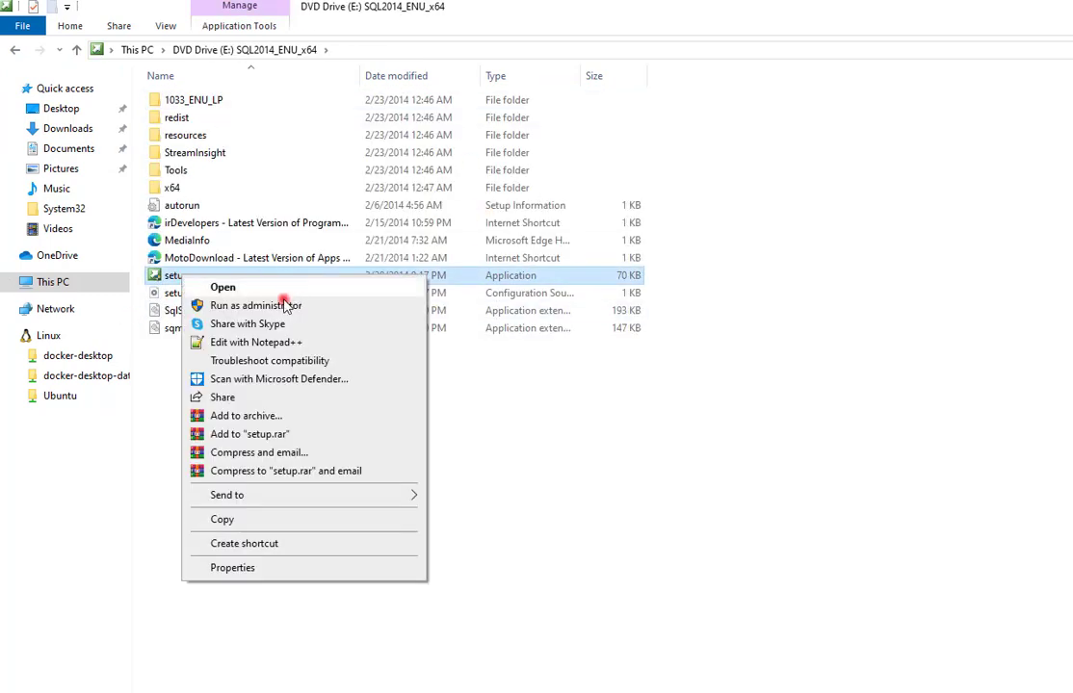
left_click(280, 304)
left_click(775, 555)
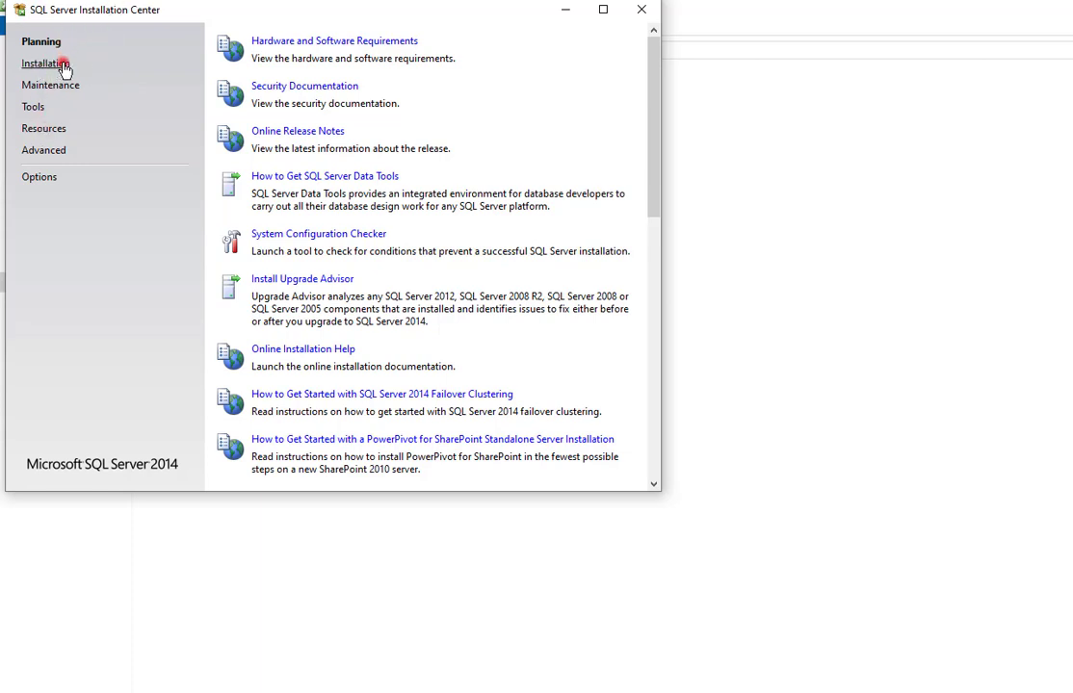
Begin a new stand-alone installation, skip the product key, accept the license and pass Microsoft Update.
left_click(61, 64)
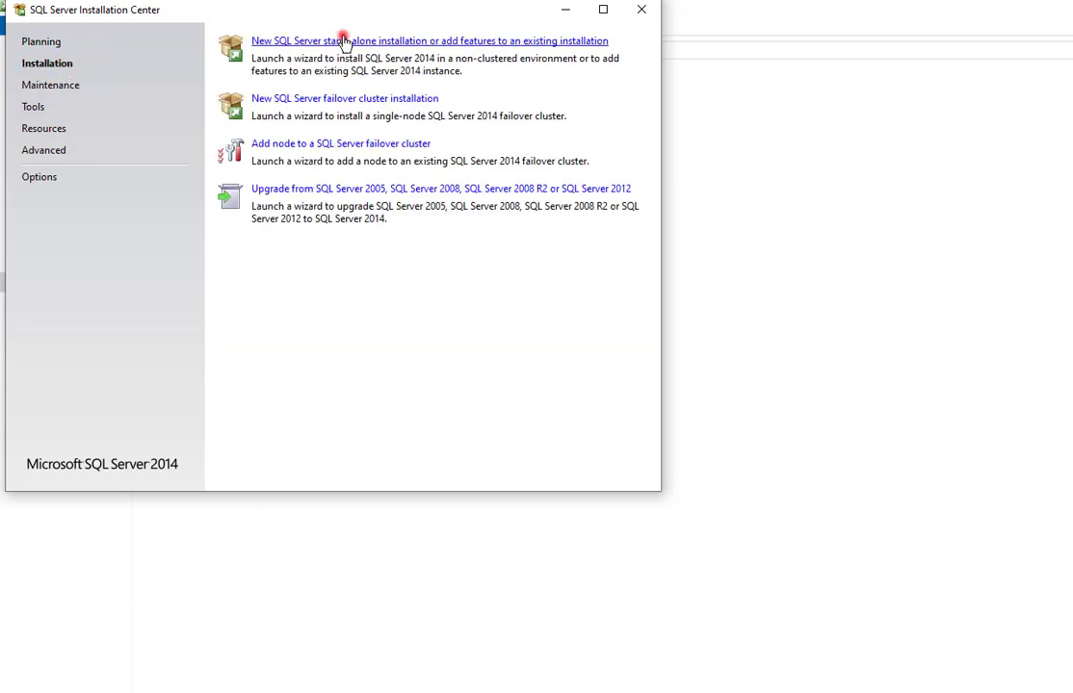
left_click(567, 43)
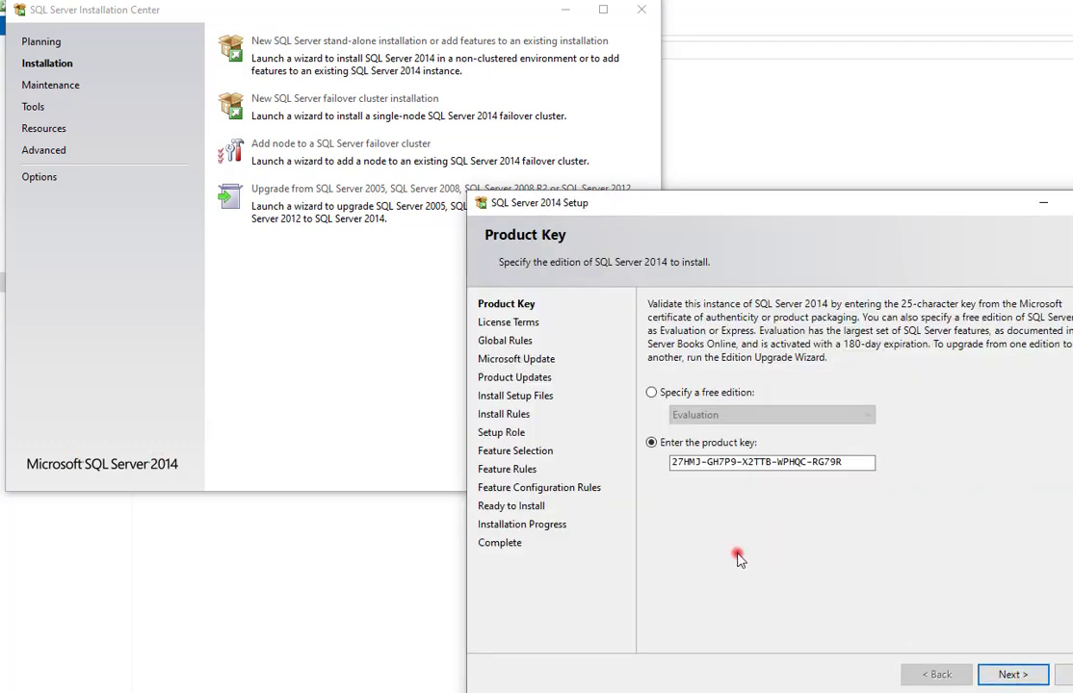
left_click(1011, 675)
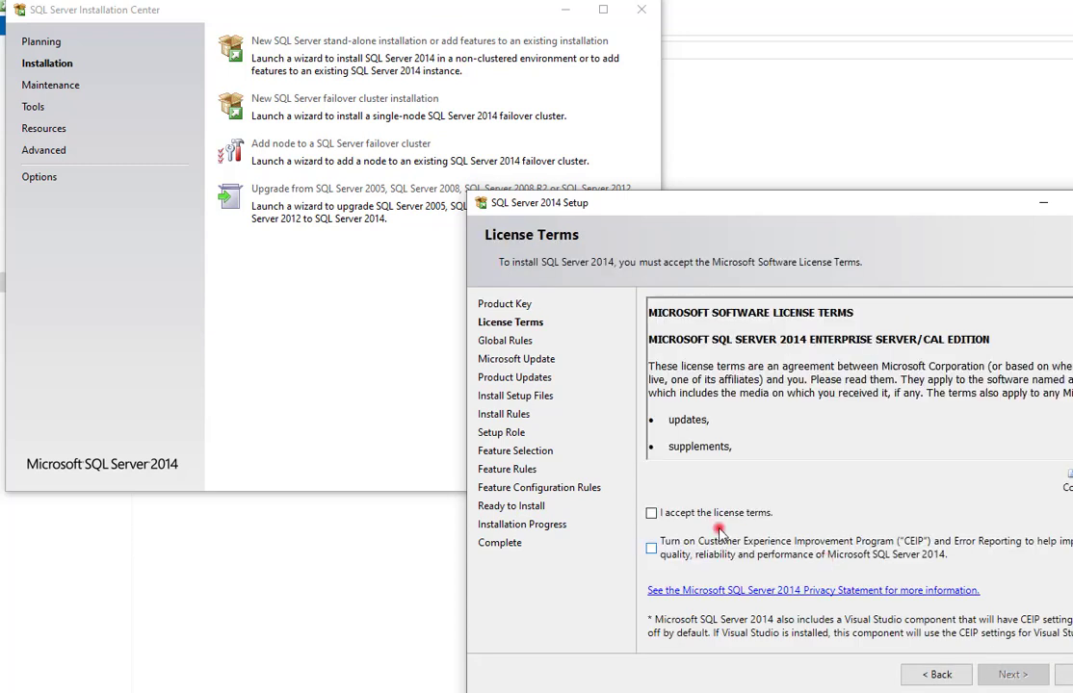
left_click(652, 515)
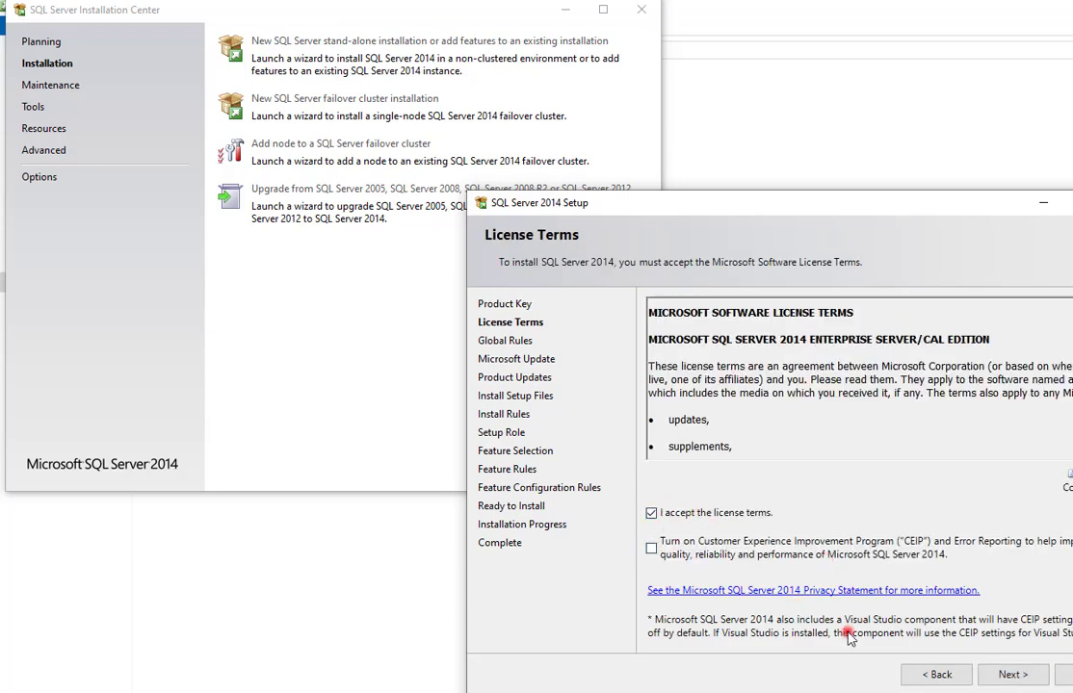
left_click(1011, 676)
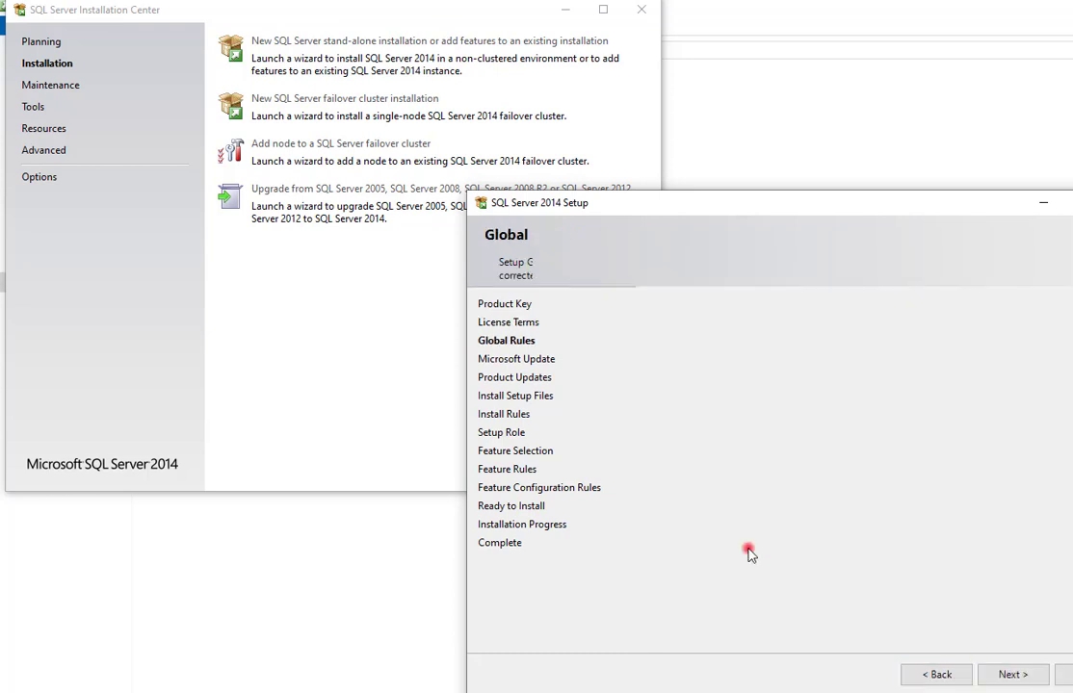
left_click(1019, 675)
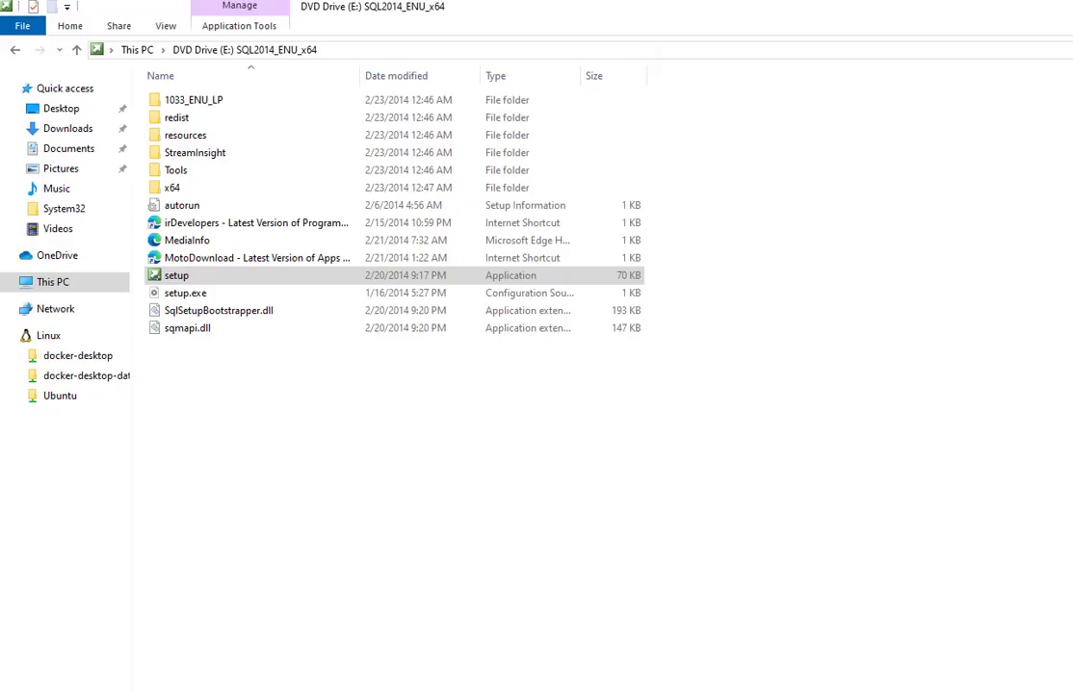
Relaunch setup as administrator and continue with SQL Server Feature Installation.
right_click(183, 276)
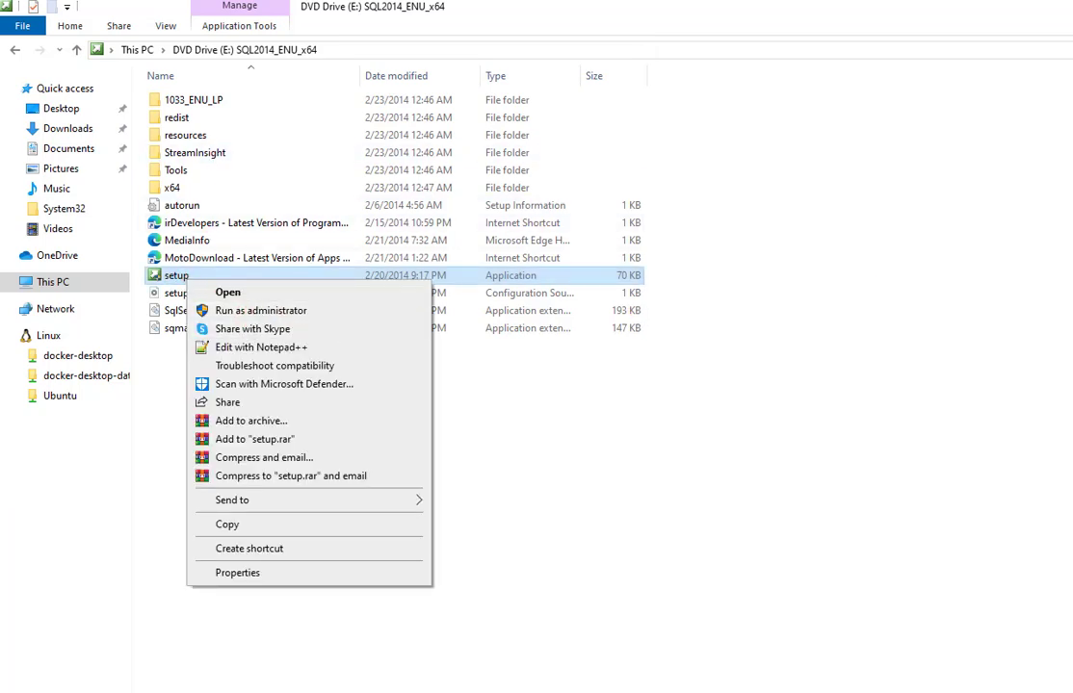
left_click(255, 311)
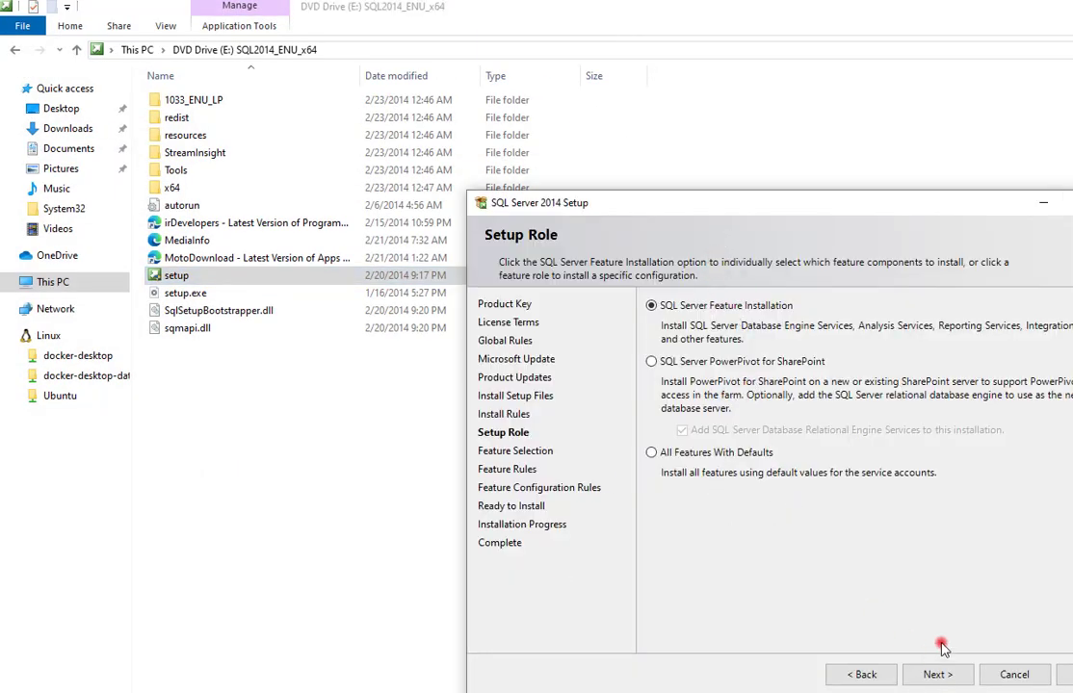
left_click(951, 676)
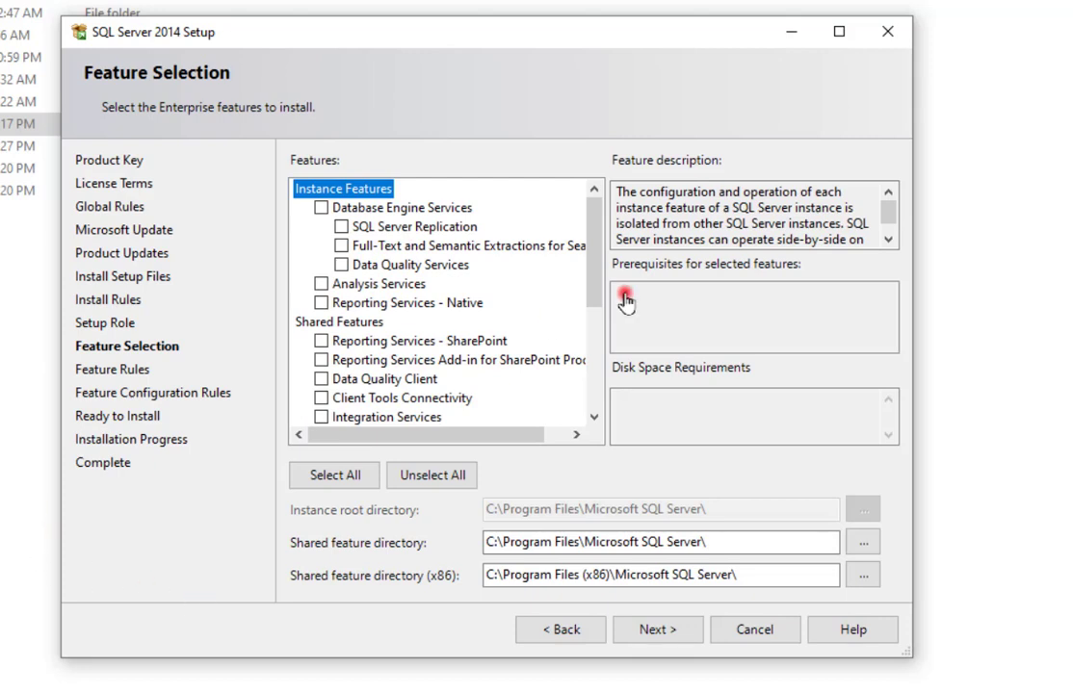
Tick Database Engine Services, Client Tools Connectivity and Management Tools Basic and Complete.
left_click(322, 208)
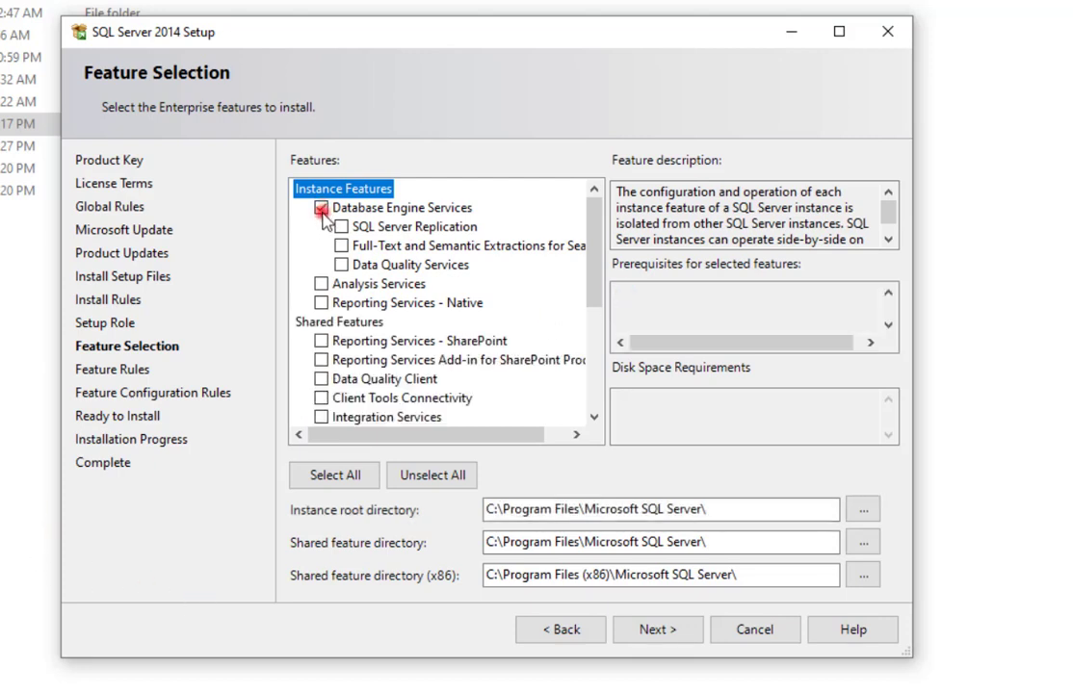
left_click(322, 398)
scroll(587, 356, "down", 3)
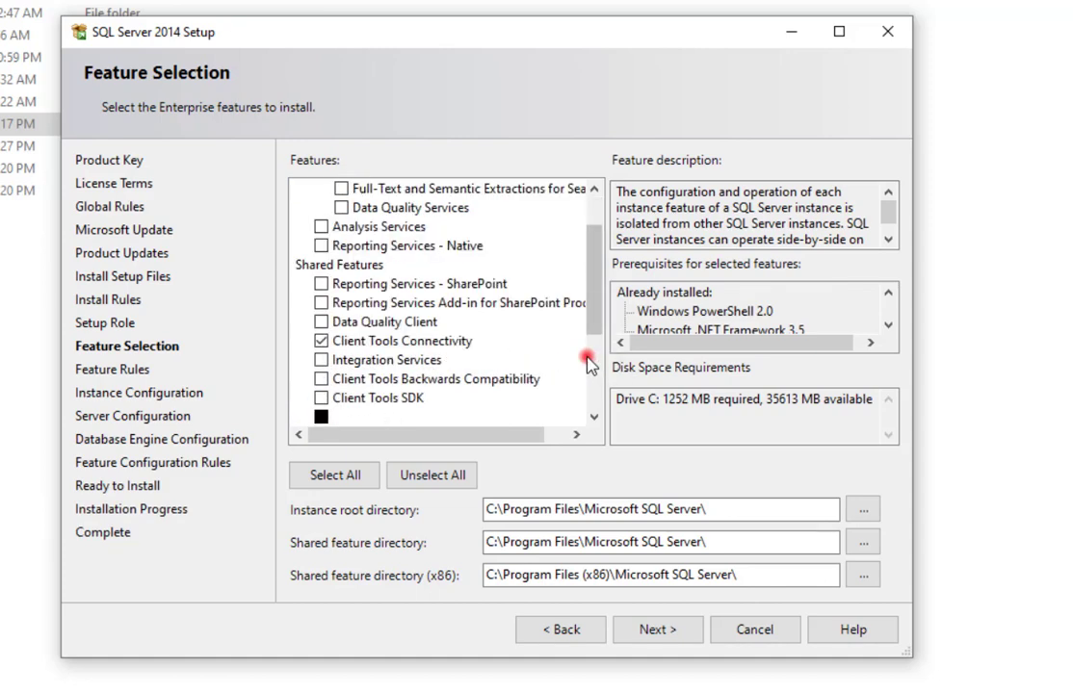
left_click(322, 322)
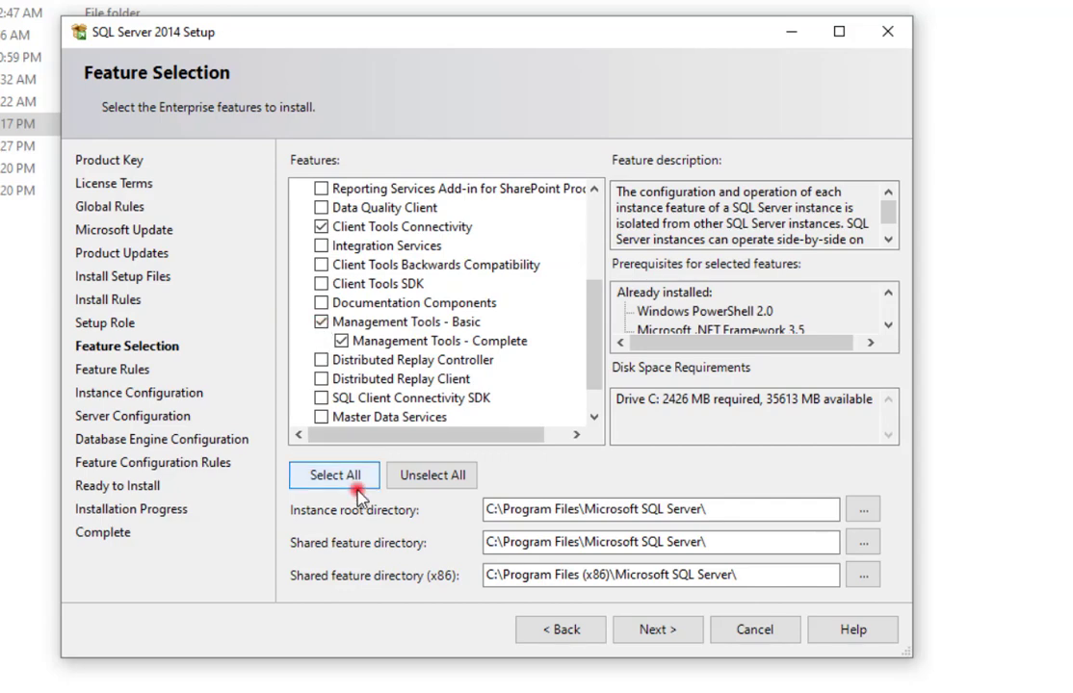
Keep the default instance and set SQL Server Agent's startup type to Automatic.
left_click(674, 634)
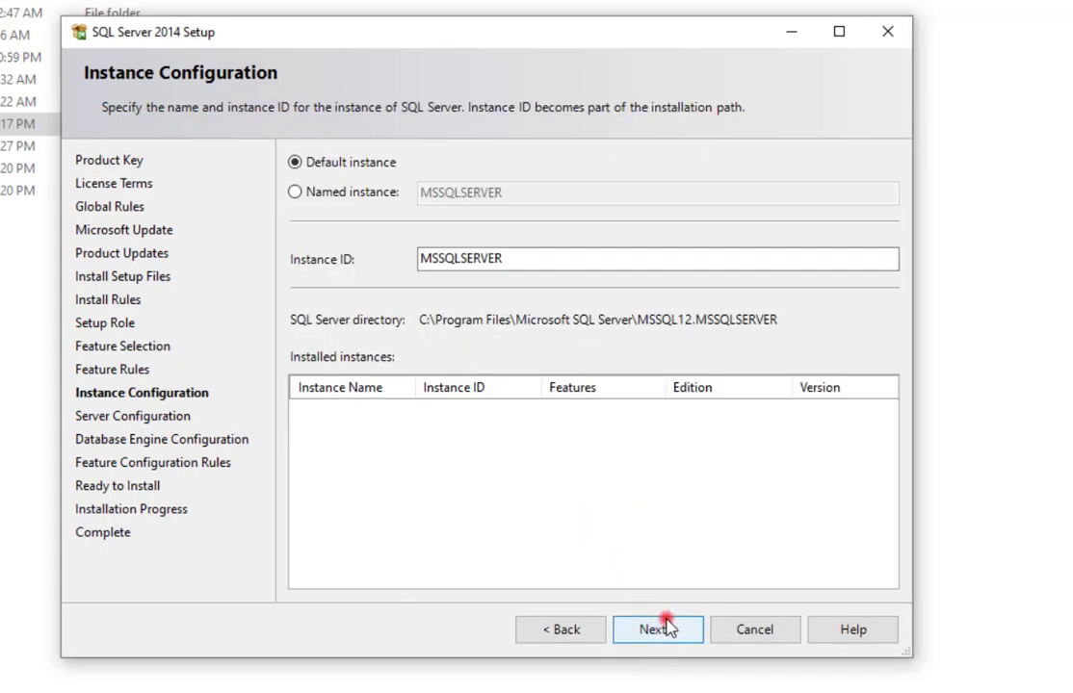
left_click(677, 630)
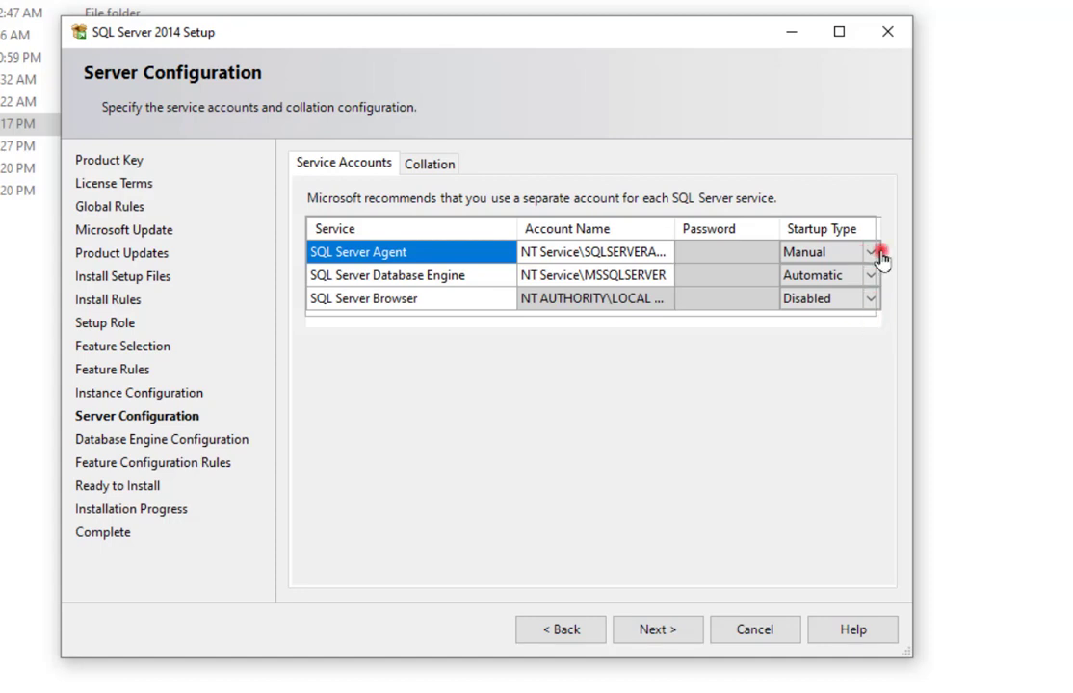
left_click(871, 252)
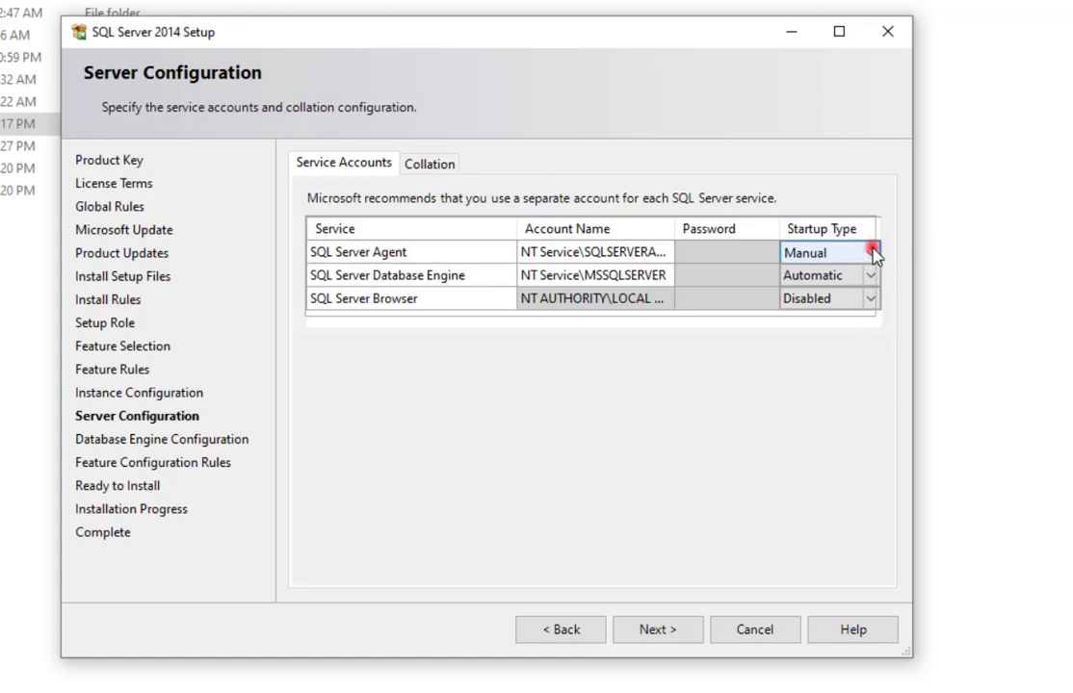
left_click(873, 253)
left_click(856, 277)
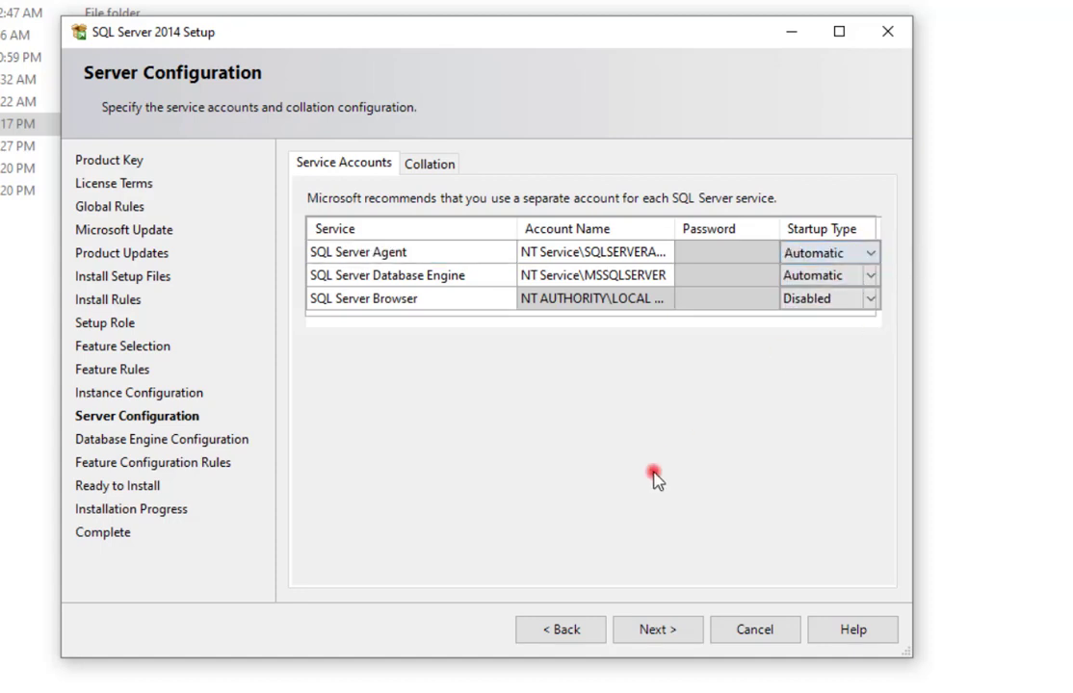
left_click(637, 631)
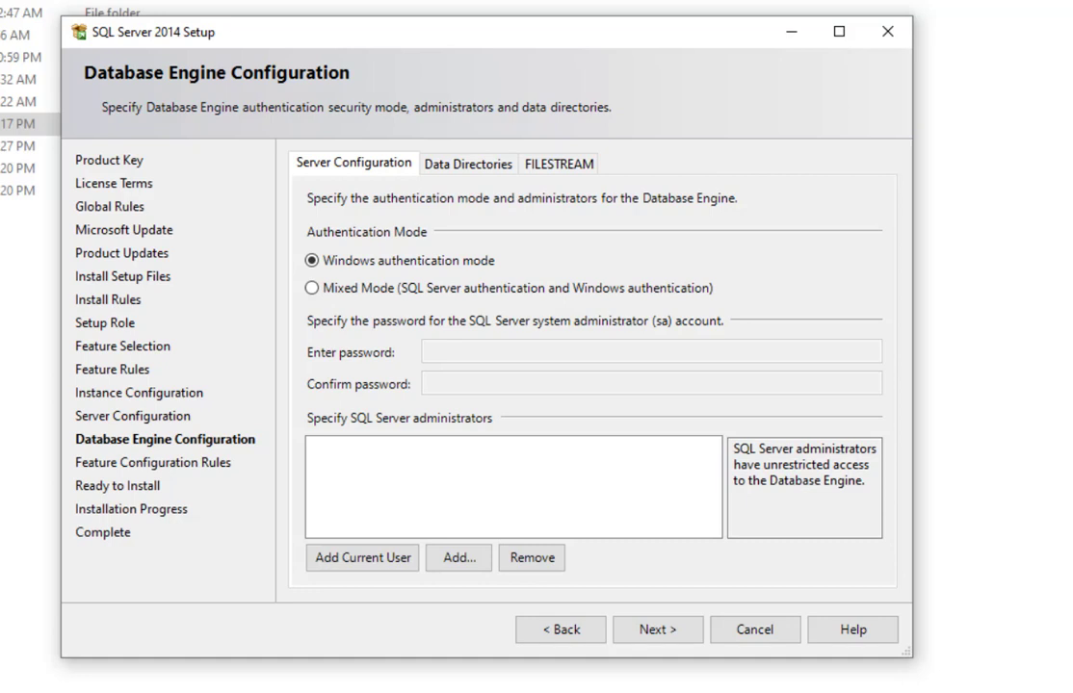
Use Mixed Mode with a confirmed sa password and add the current user as administrator.
left_click(310, 288)
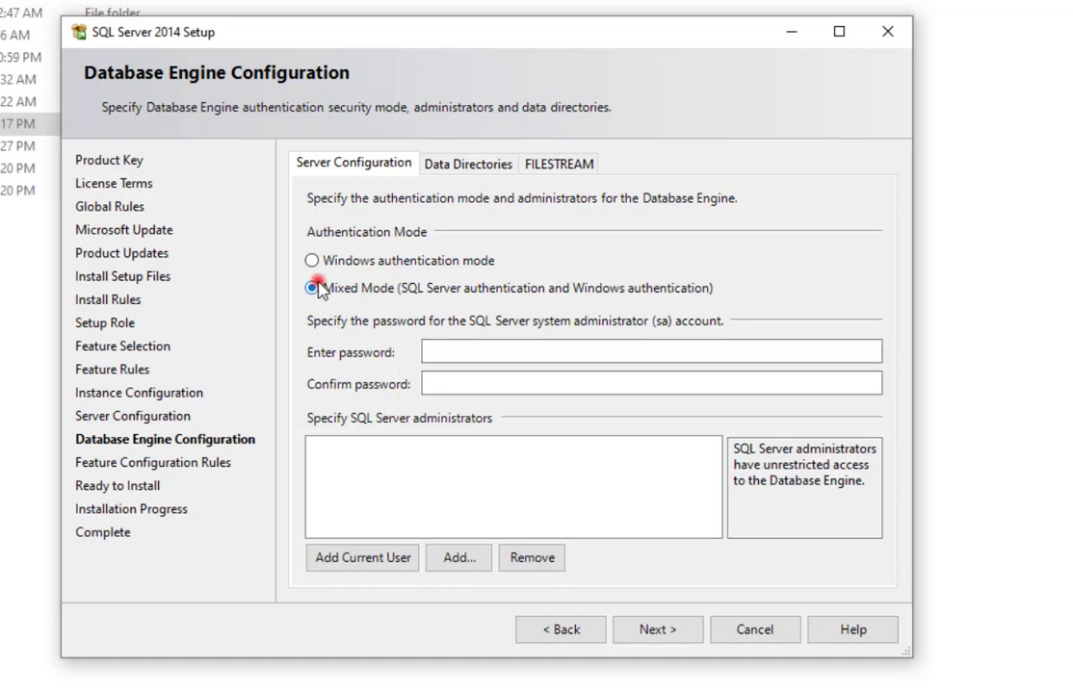
left_click(456, 353)
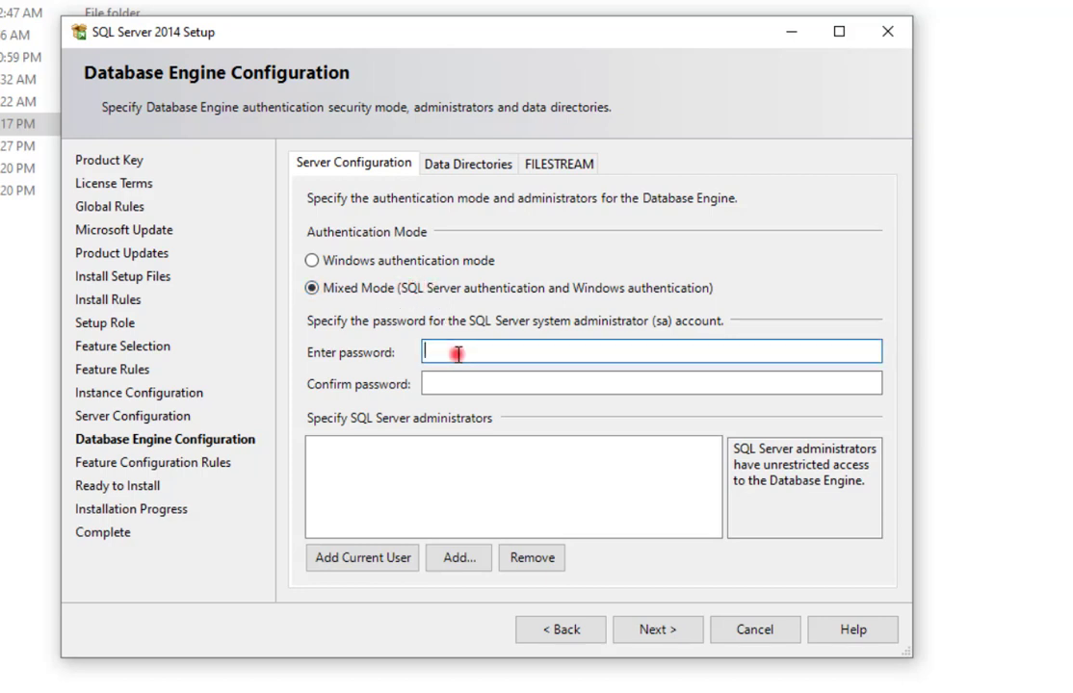
left_click(491, 384)
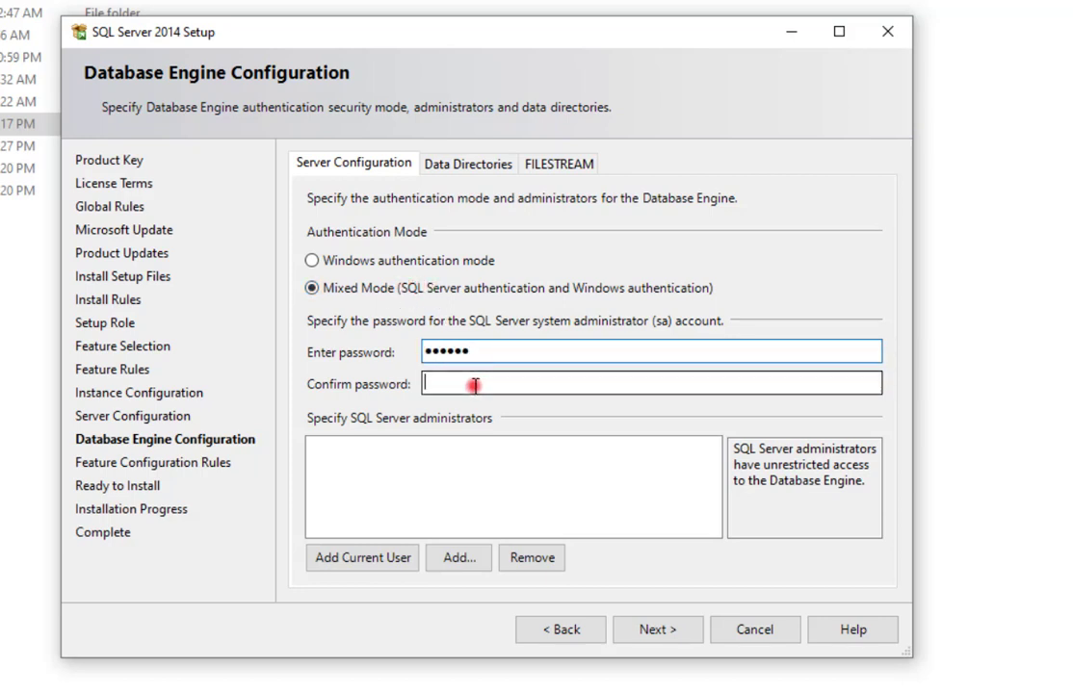
type("••")
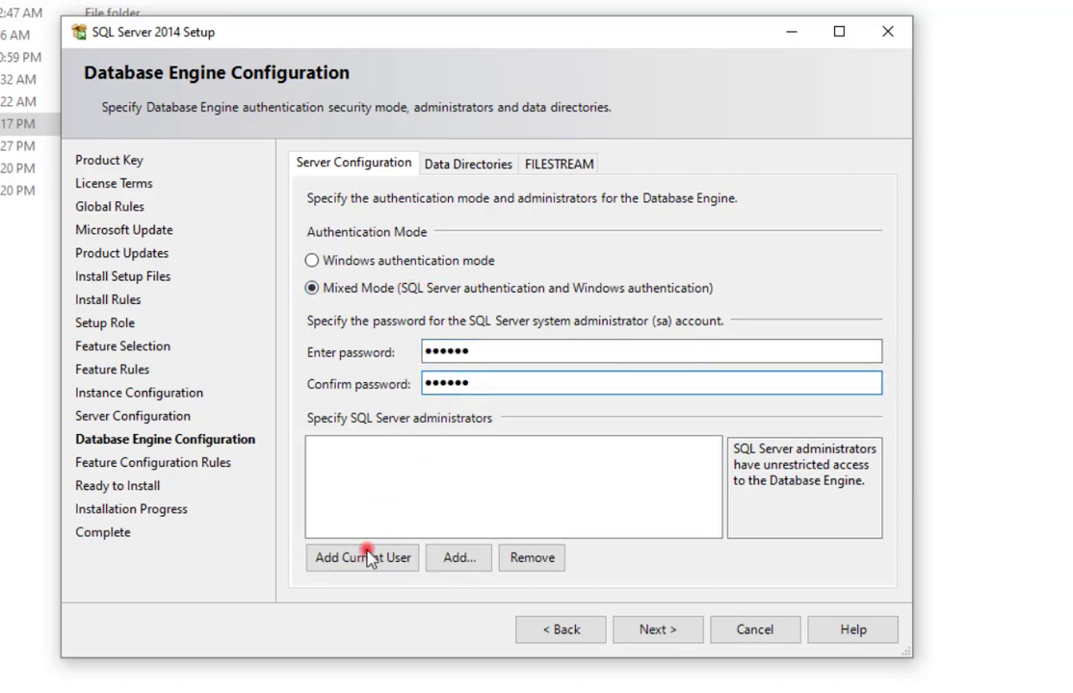
left_click(359, 564)
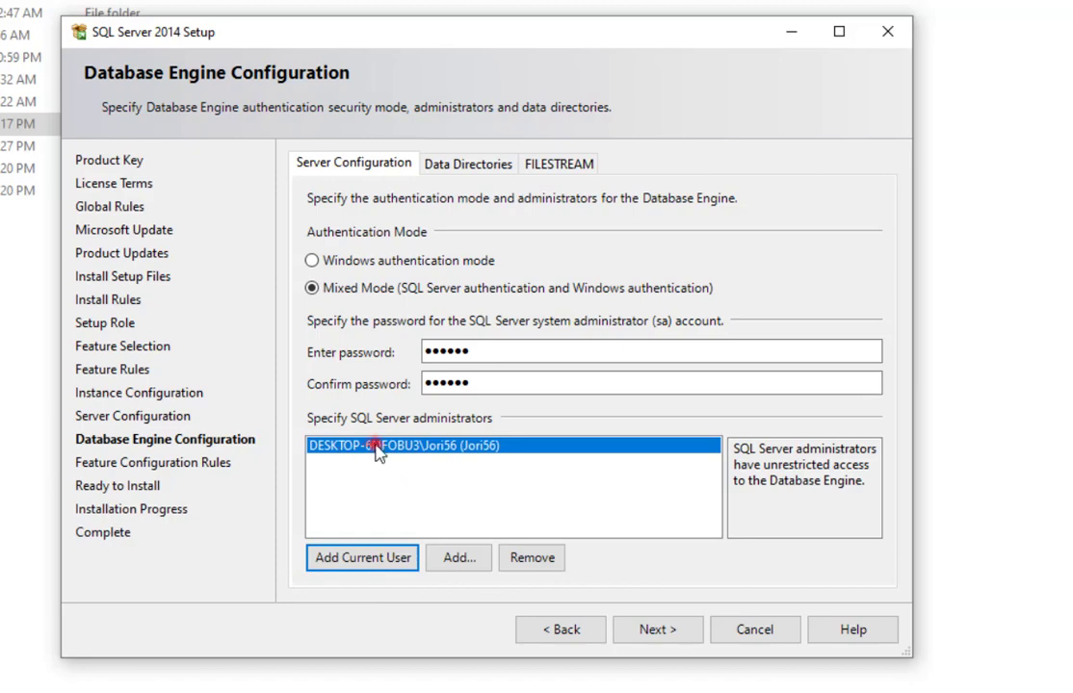
left_click(674, 630)
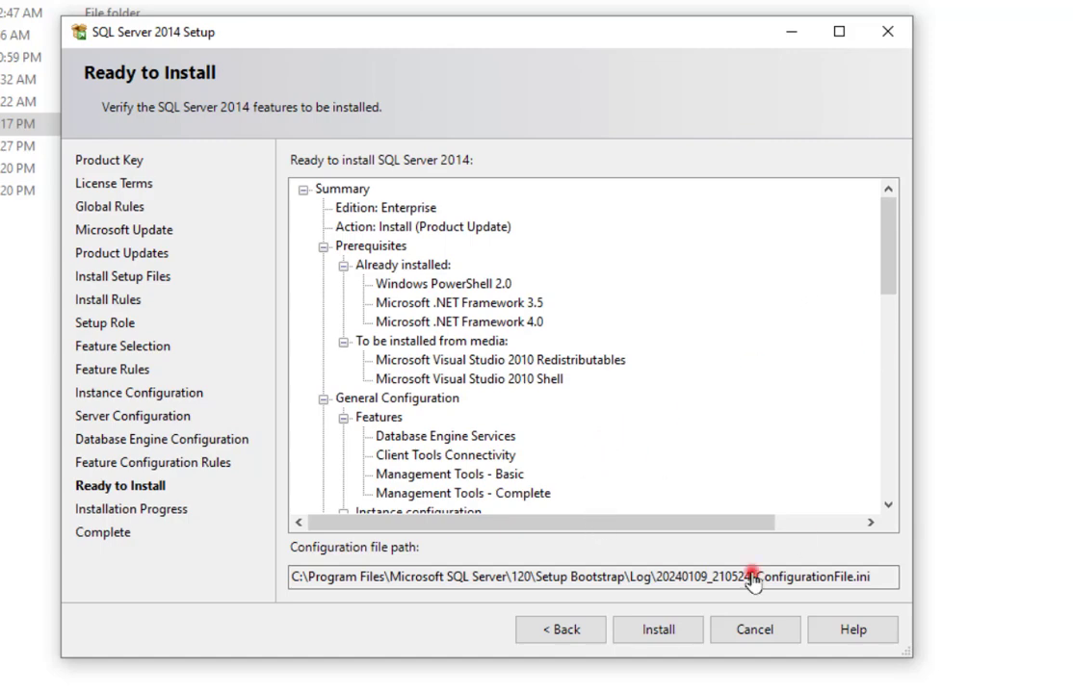
Install the selected features, confirm every one reports Succeeded, and close setup.
left_click(660, 630)
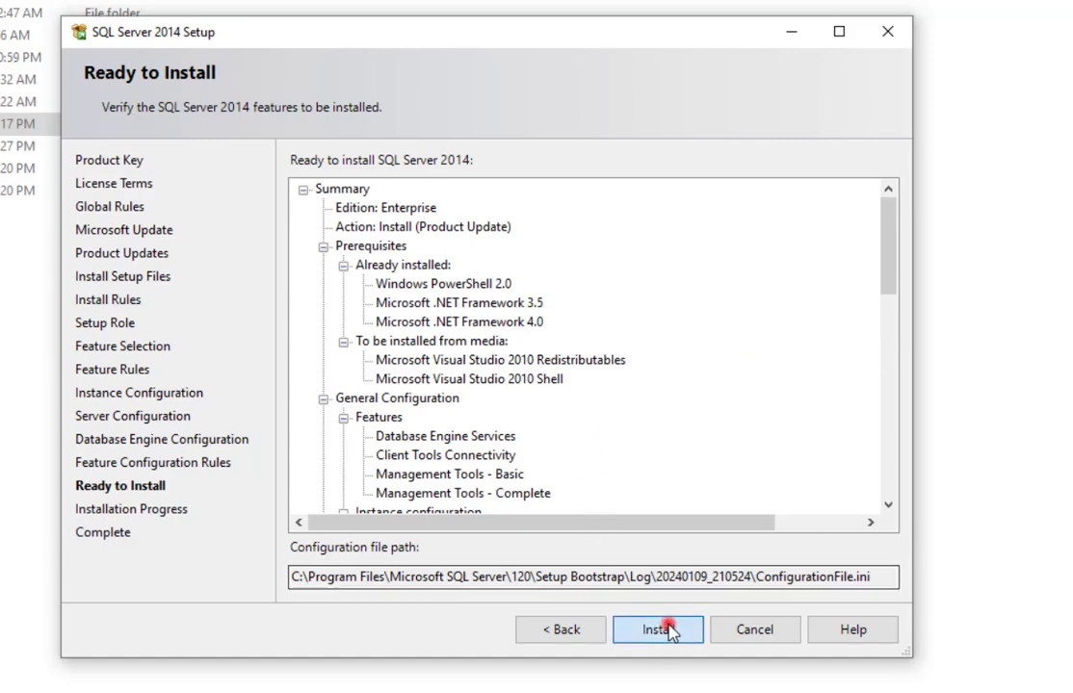
left_click(672, 631)
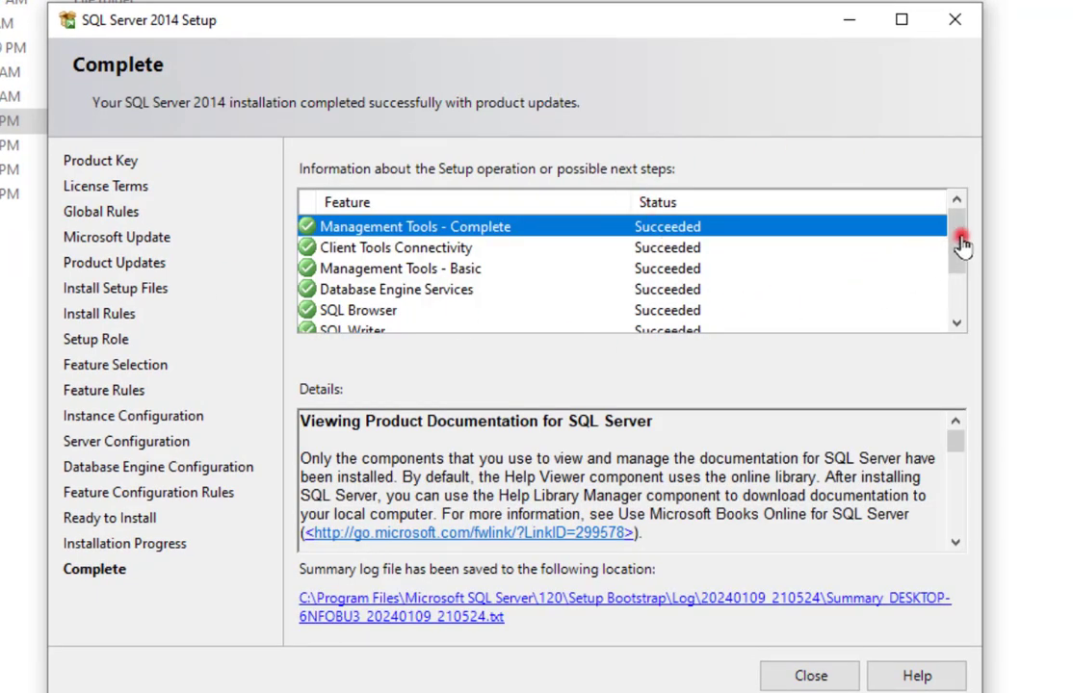
left_click_drag(959, 256, 965, 206)
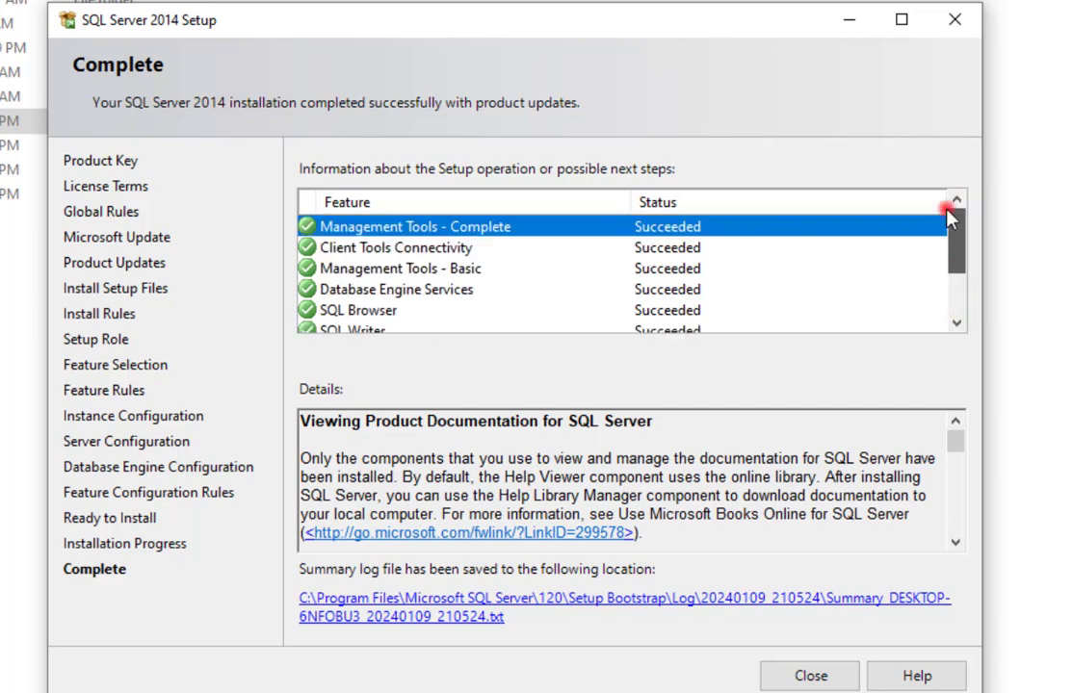
left_click(811, 677)
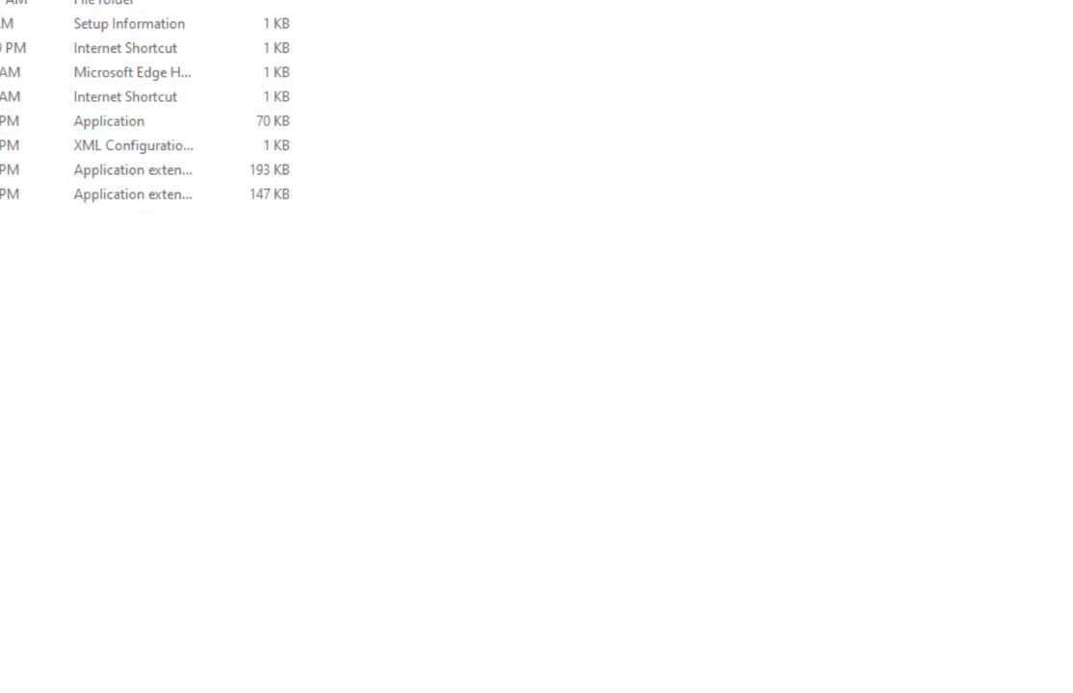
Close the Installation Center and launch SQL Server 2014 Configuration Manager via 'sq' search.
key("super+s")
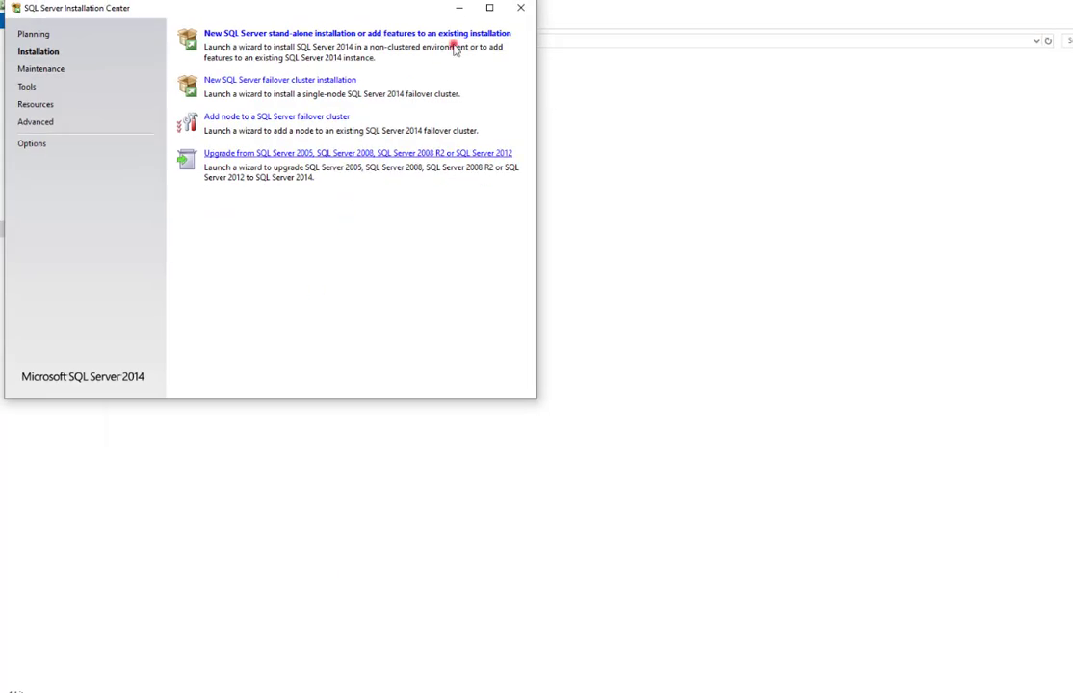
left_click(521, 8)
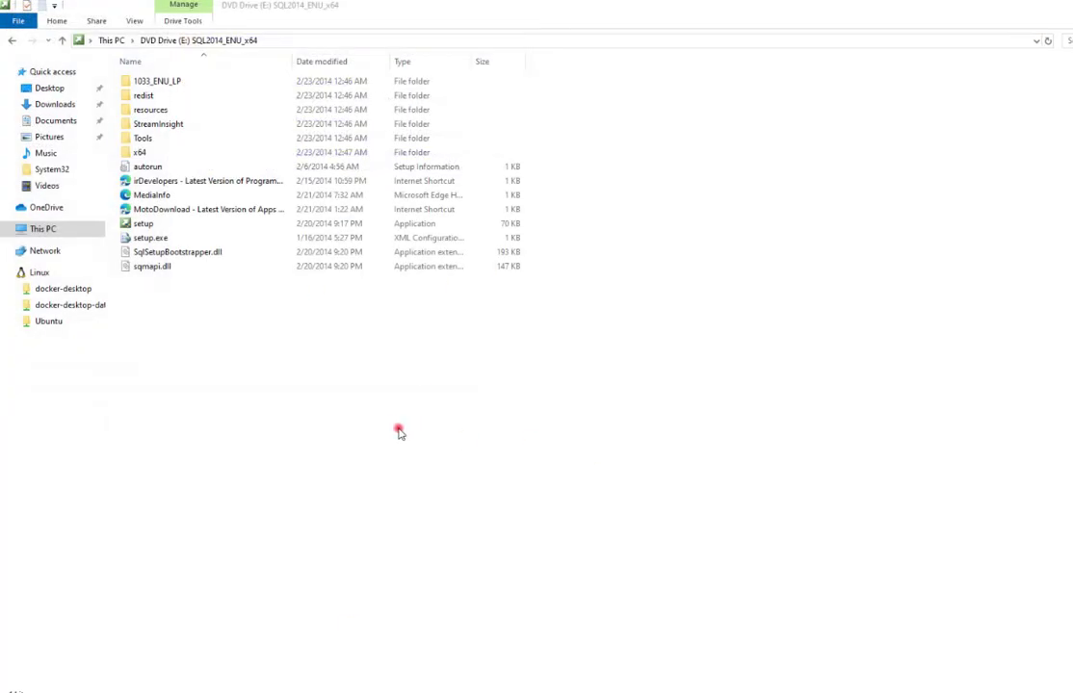
key("super")
type("sq")
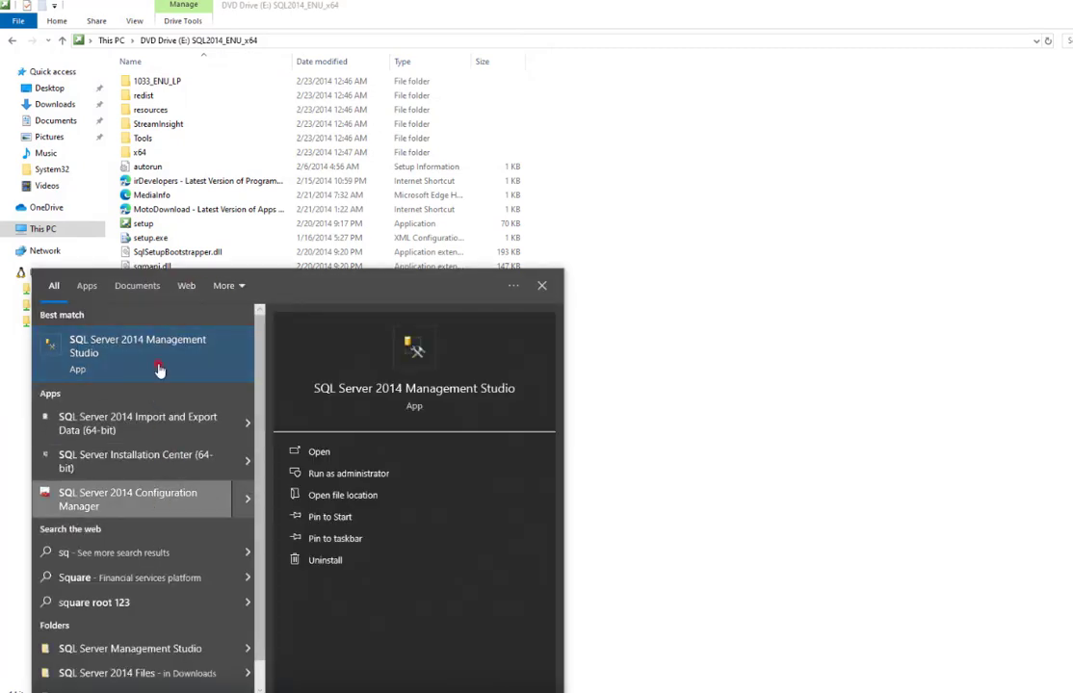
left_click(151, 507)
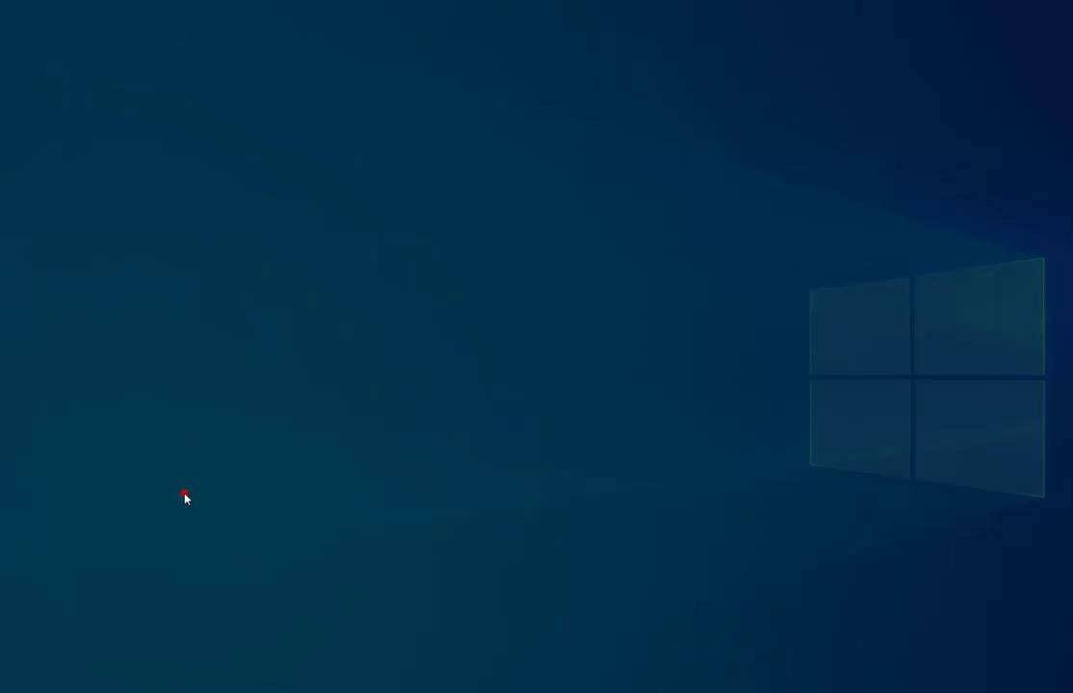
Enable Named Pipes under Protocols for MSSQLSERVER and acknowledge the restart warning.
left_click(584, 442)
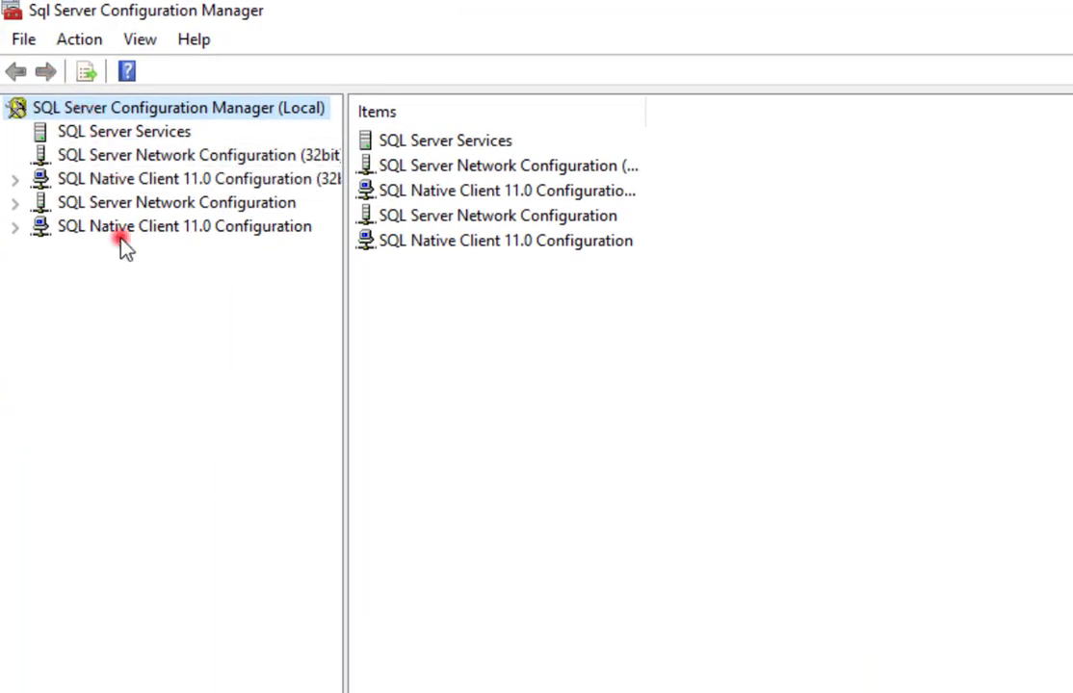
left_click(128, 205)
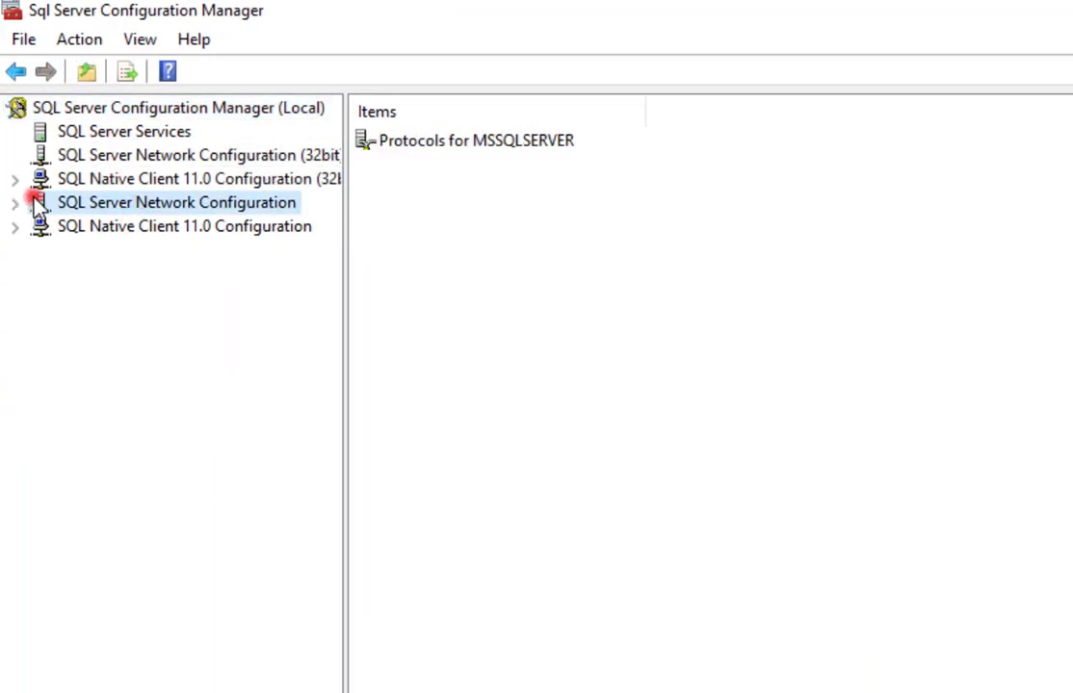
left_click(17, 202)
left_click(112, 227)
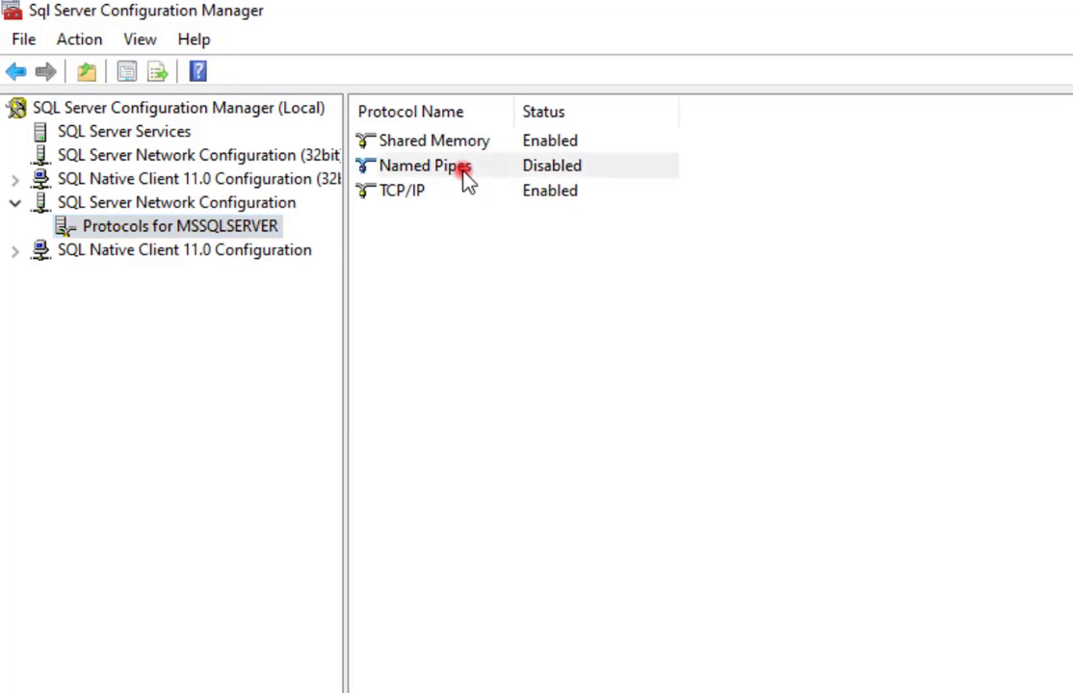
right_click(464, 171)
left_click(519, 192)
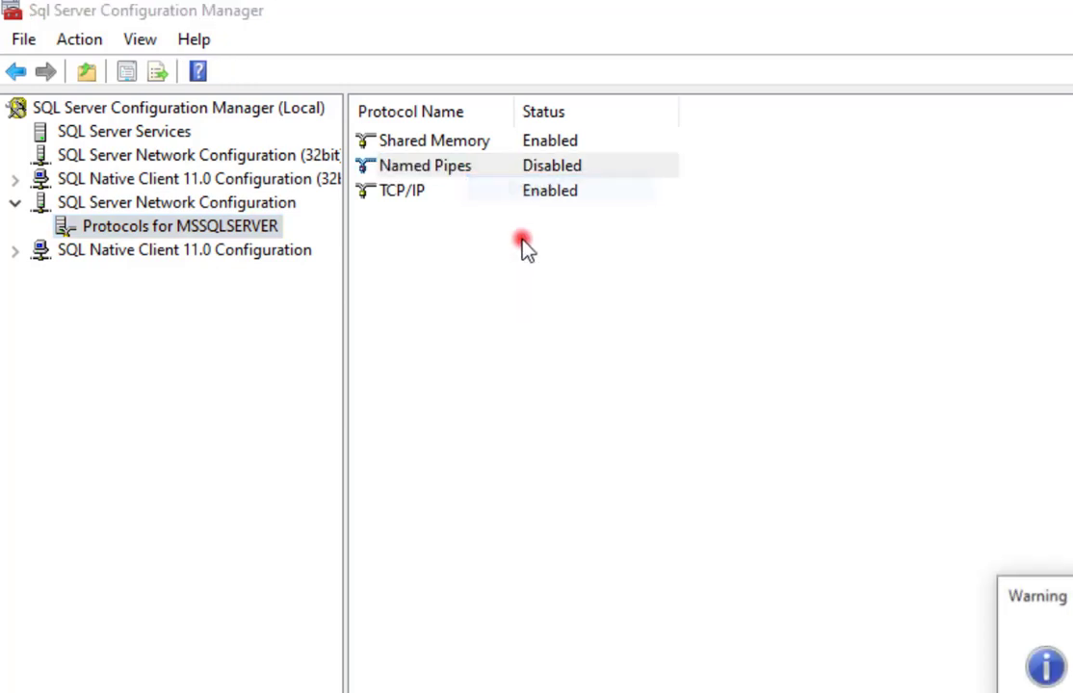
key("Return")
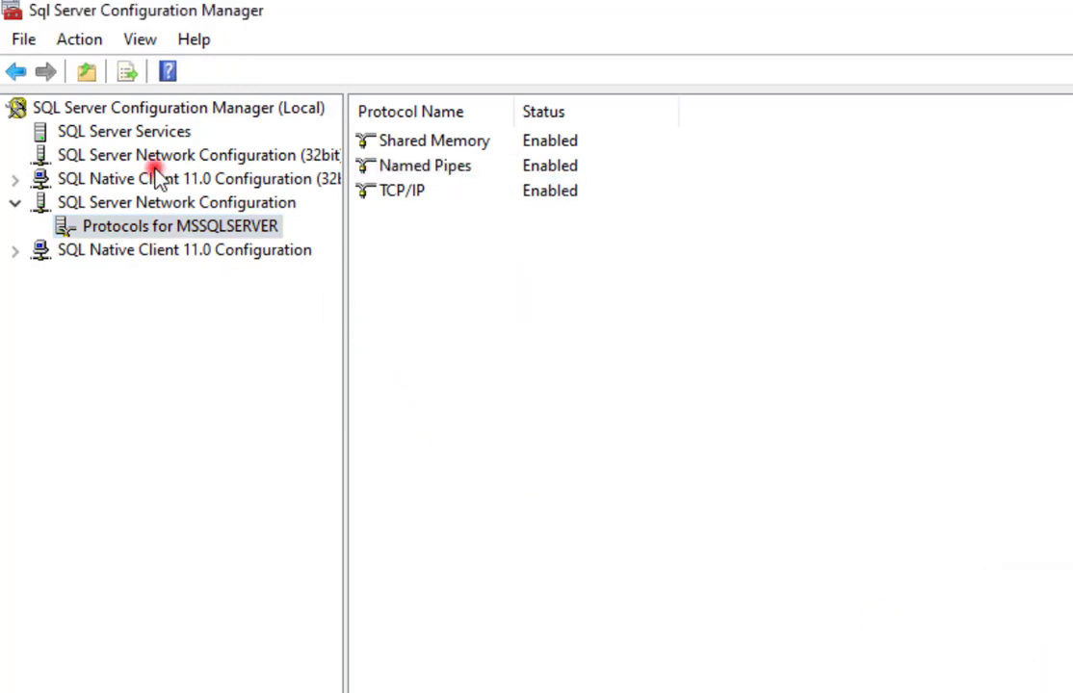
left_click(145, 133)
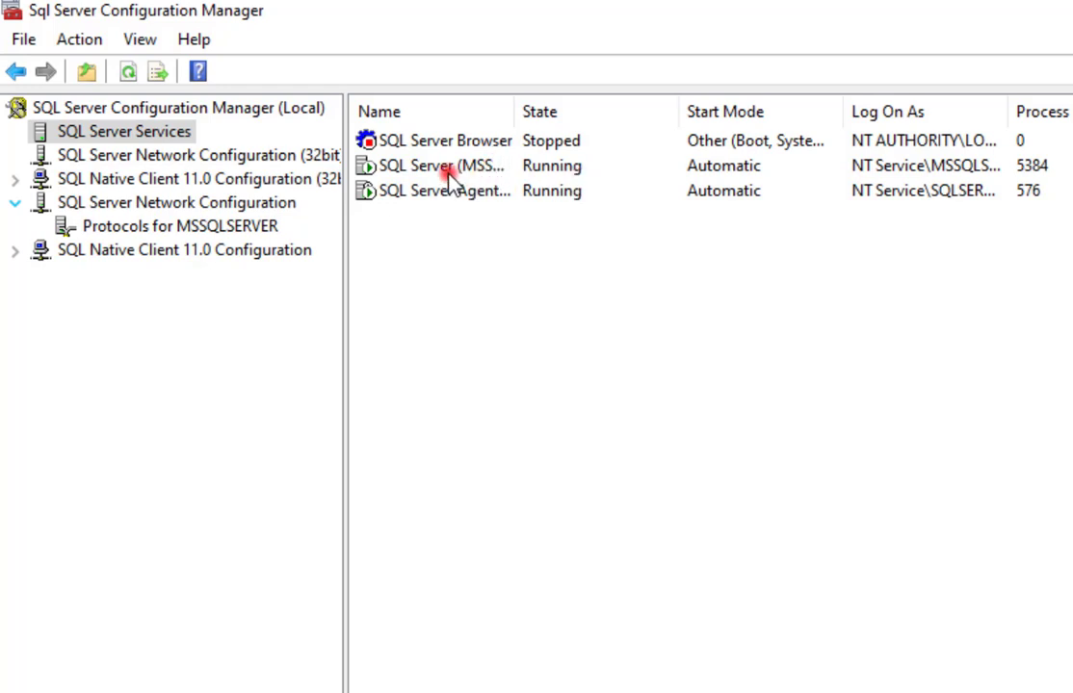
Restart the SQL Server (MSSQLSERVER) service from the SQL Server Services list.
left_click(394, 166)
left_click_drag(532, 118, 632, 118)
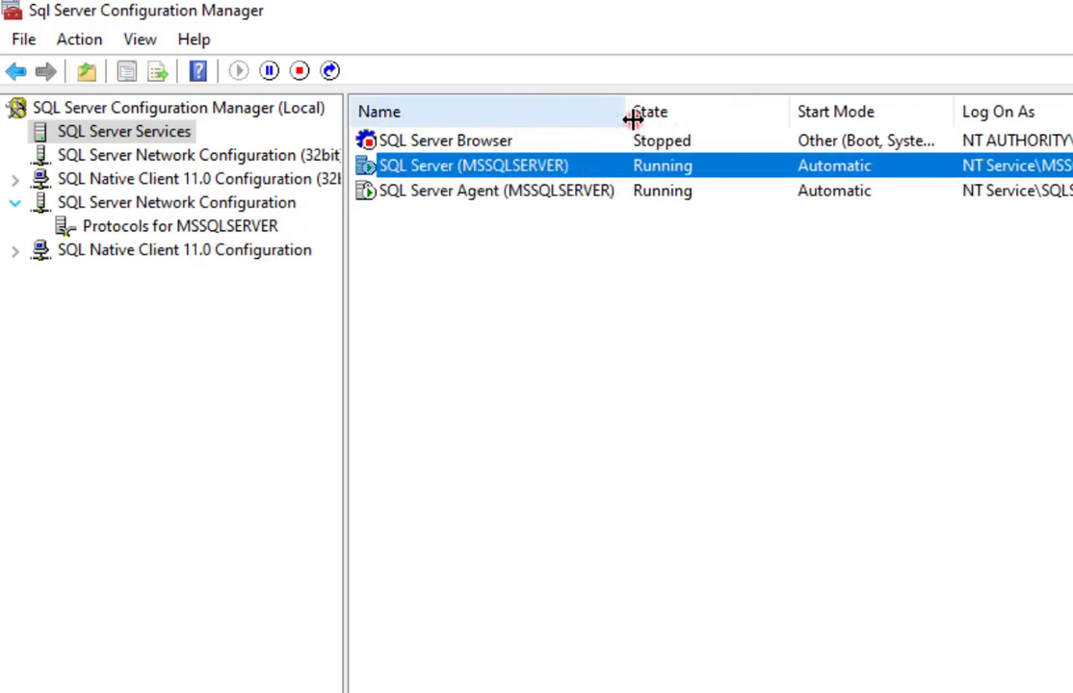
right_click(488, 170)
left_click(583, 300)
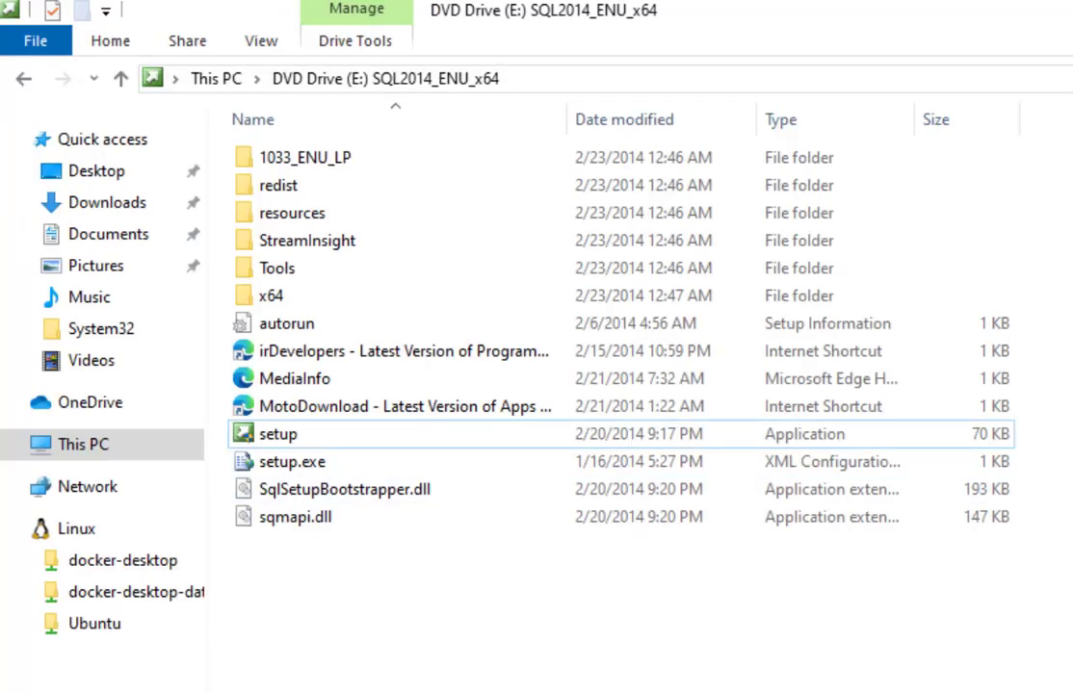
Launch SQL Server 2014 Management Studio from Start search.
key("super")
type("sql")
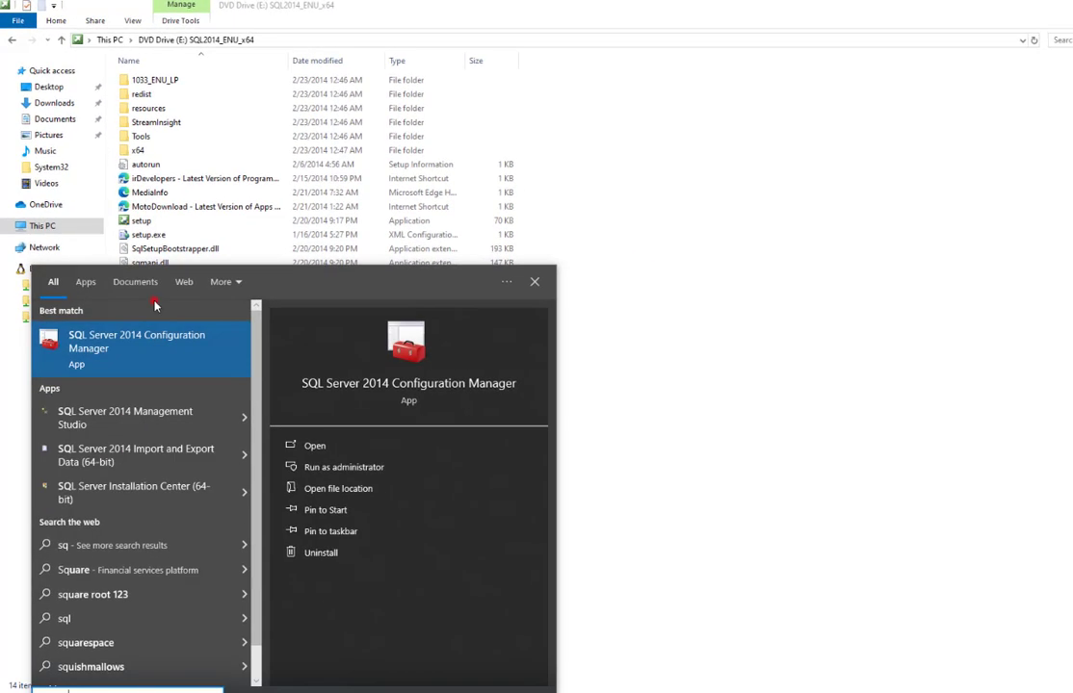
left_click(168, 570)
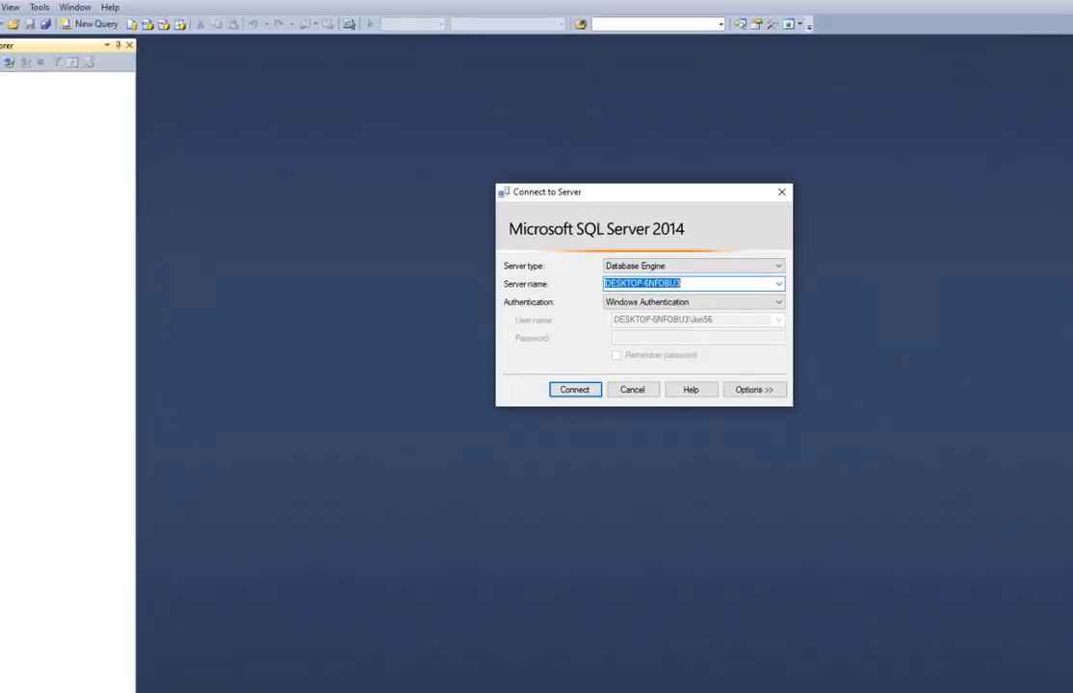
Connect to the local server with SQL Server Authentication, login sa and its password.
left_click(707, 424)
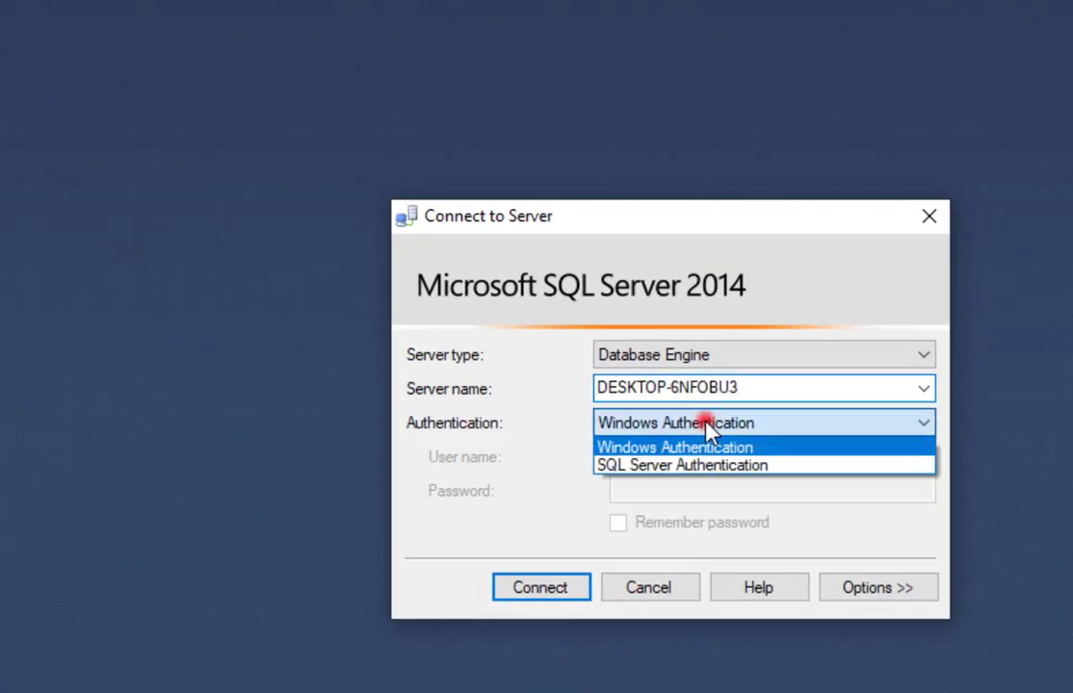
left_click(681, 466)
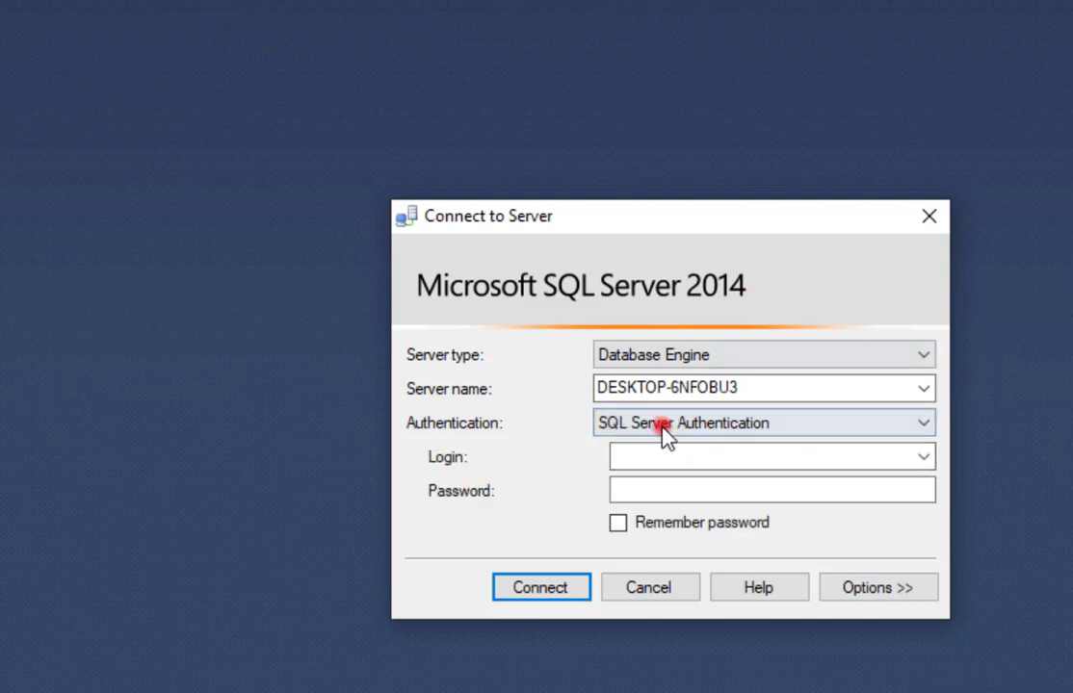
left_click(643, 490)
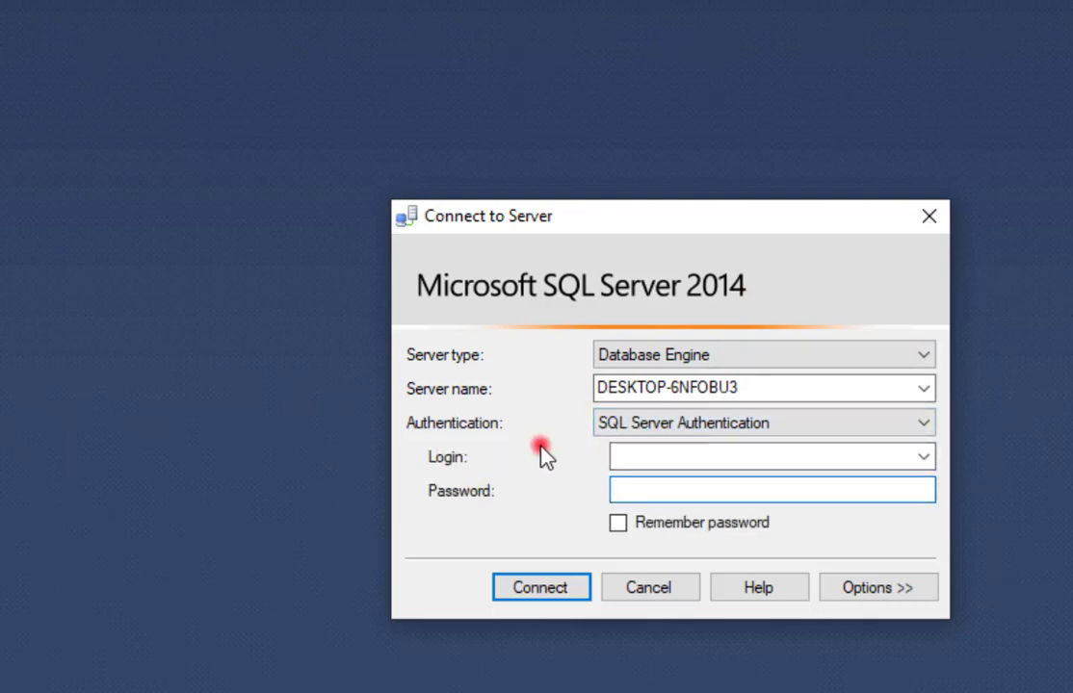
left_click(687, 460)
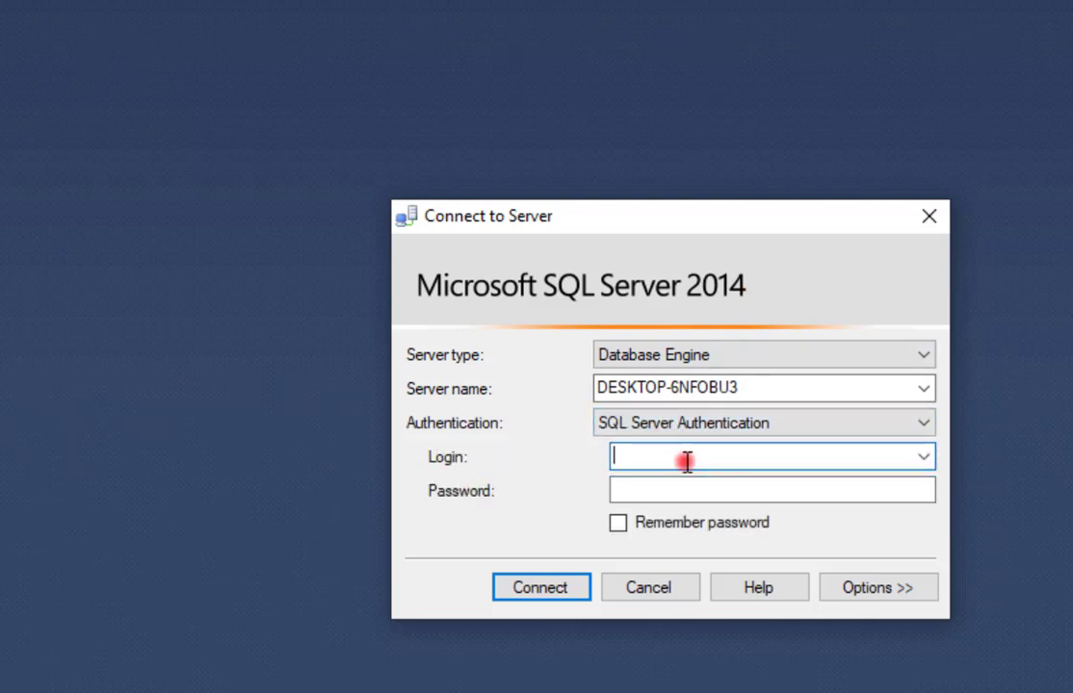
type("sa")
left_click(674, 488)
type("123")
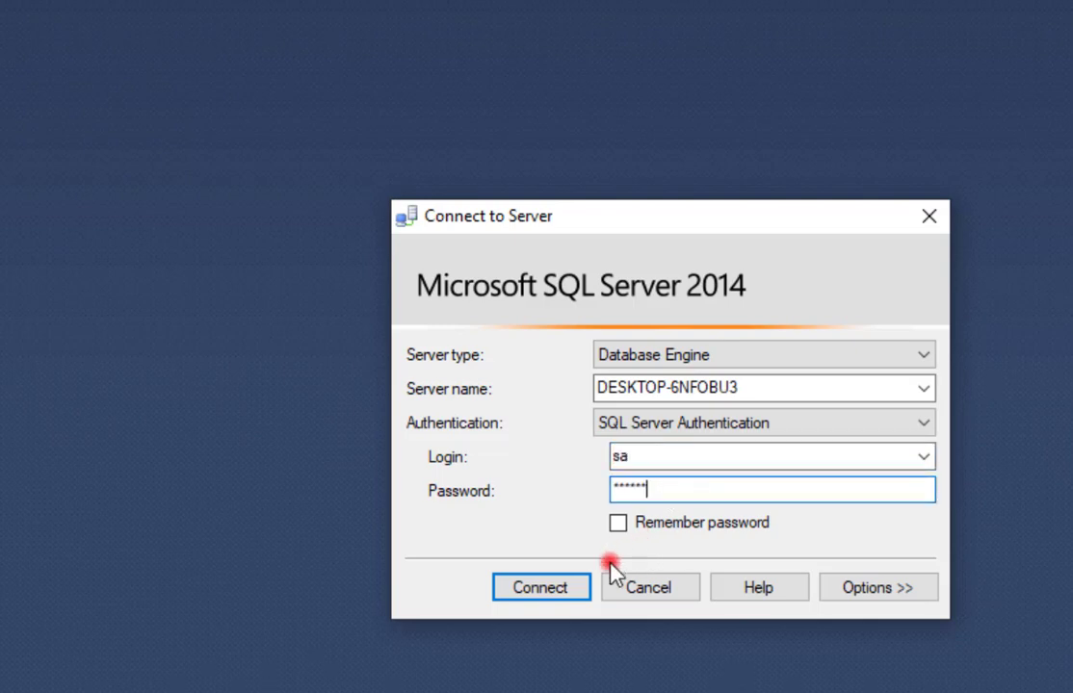
left_click(559, 587)
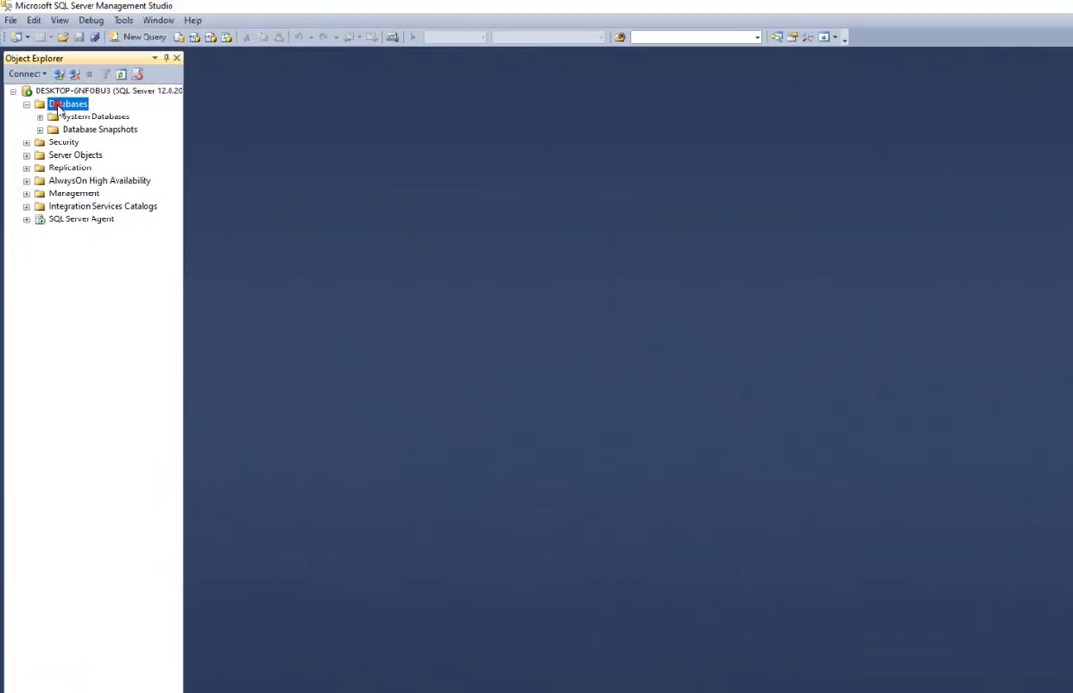
Open the MU Season 18 Part 2 Files folder and its subfolder in Downloads.
right_click(58, 106)
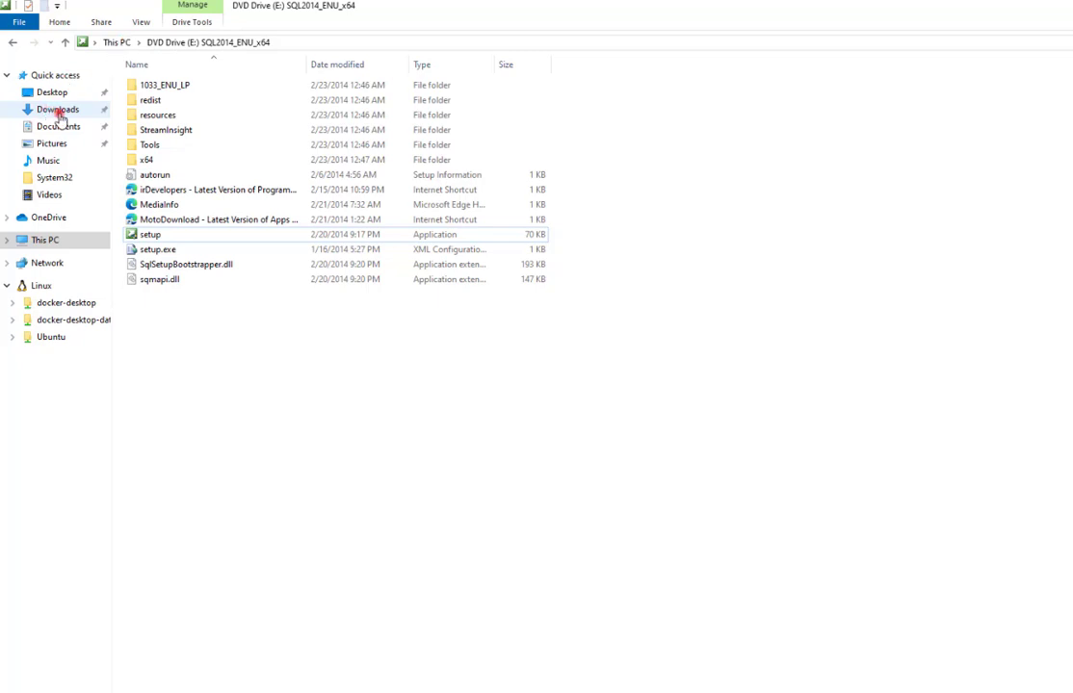
left_click(51, 111)
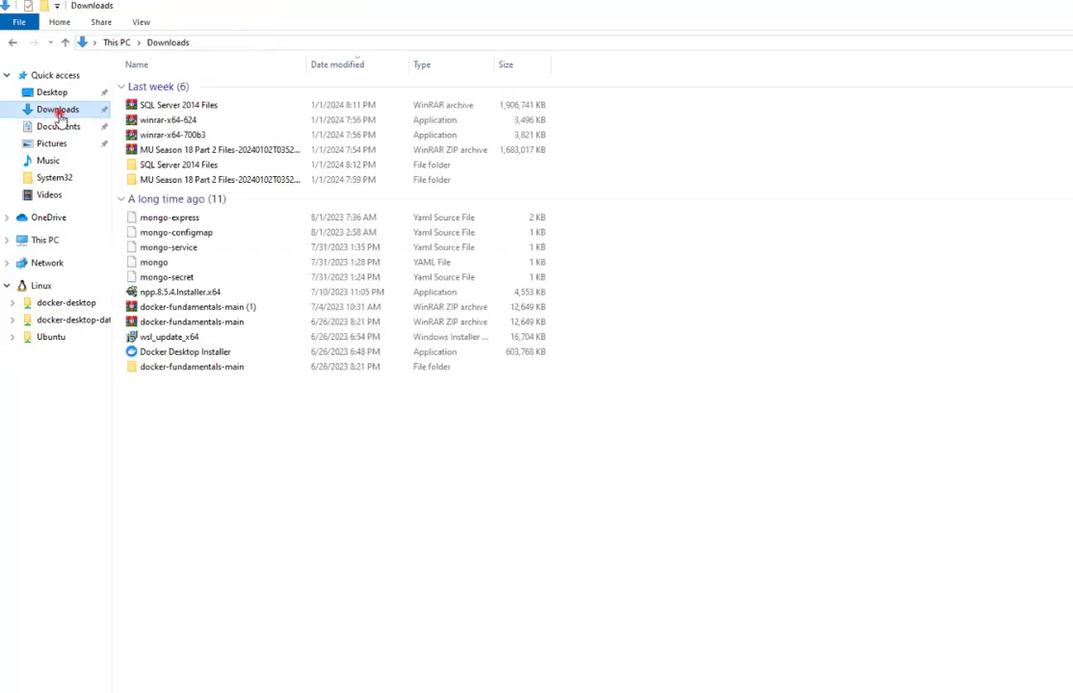
left_click(187, 182)
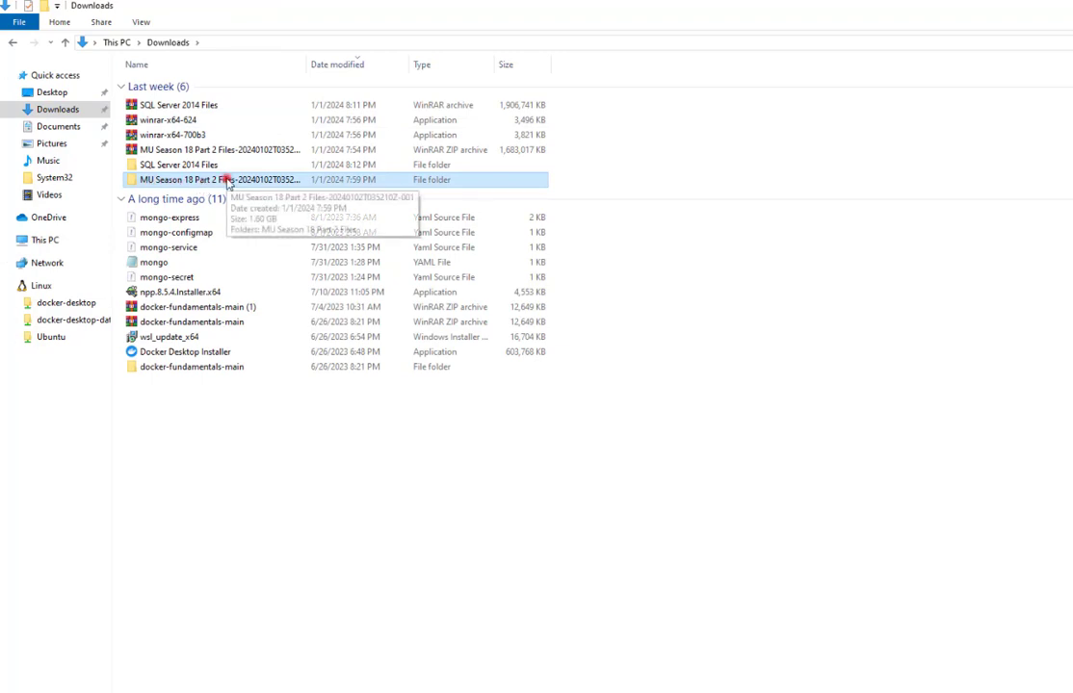
double_click(218, 180)
left_click(189, 86)
double_click(189, 86)
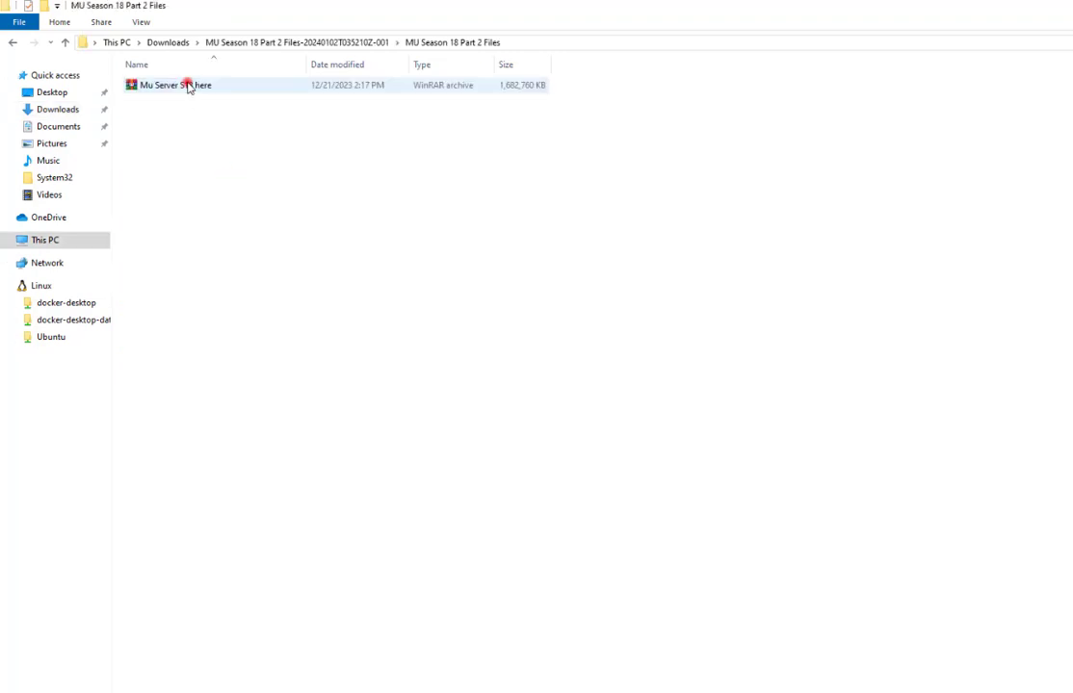
Extract the Mu Server S18 here archive and open its inner Mu Server S18 folder.
left_click(161, 86)
right_click(160, 87)
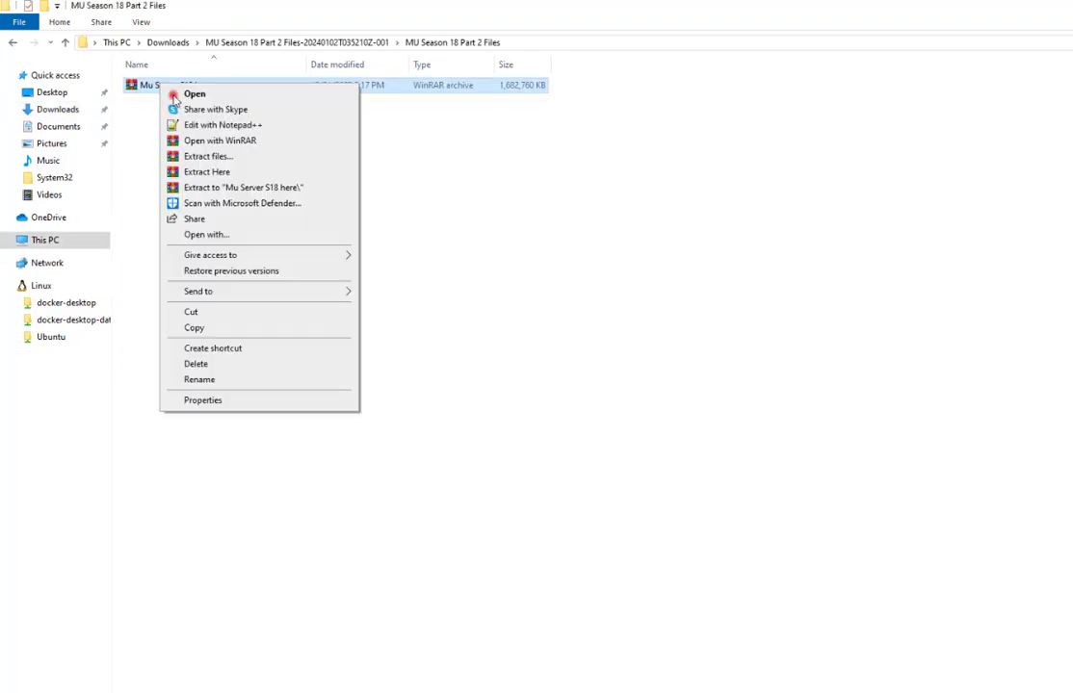
left_click(216, 188)
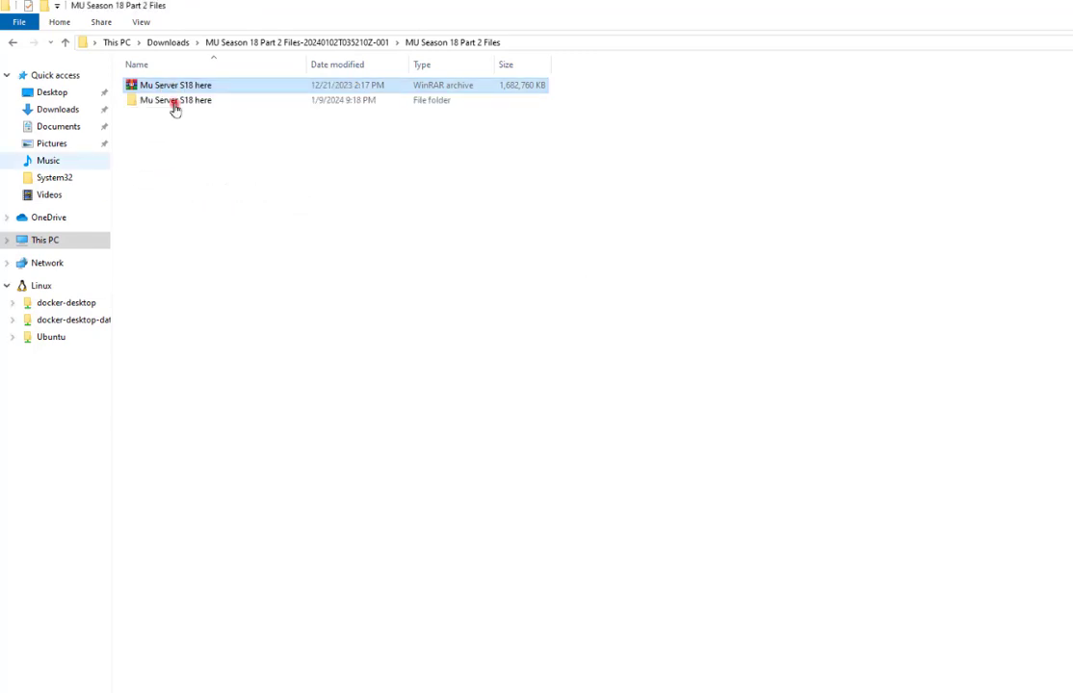
left_click(174, 102)
double_click(203, 102)
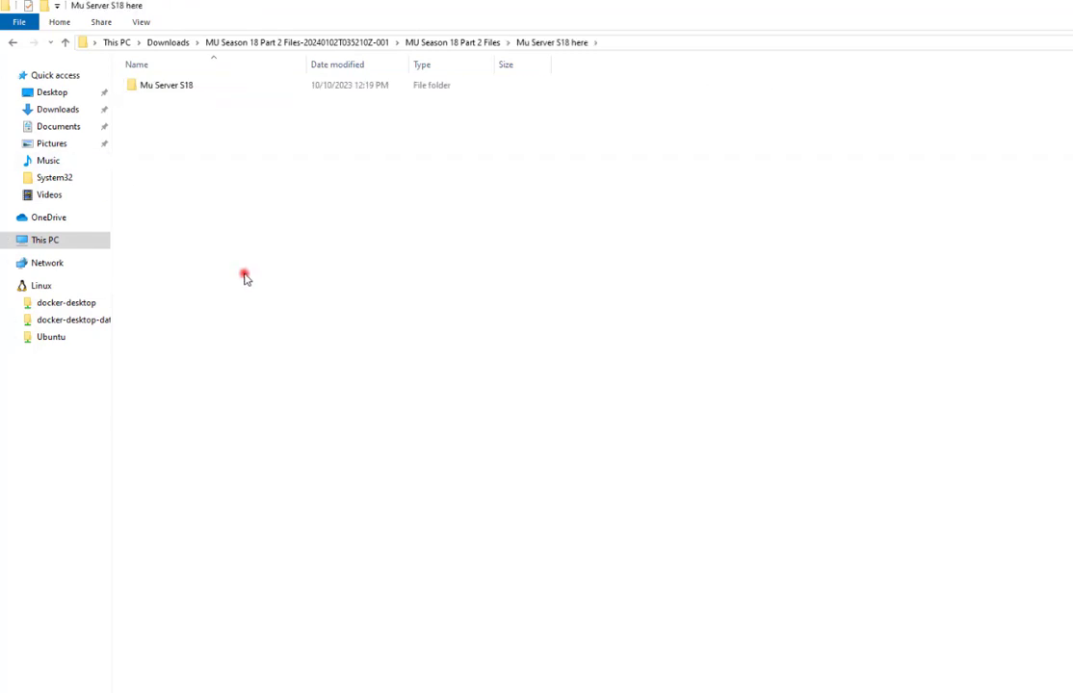
double_click(187, 87)
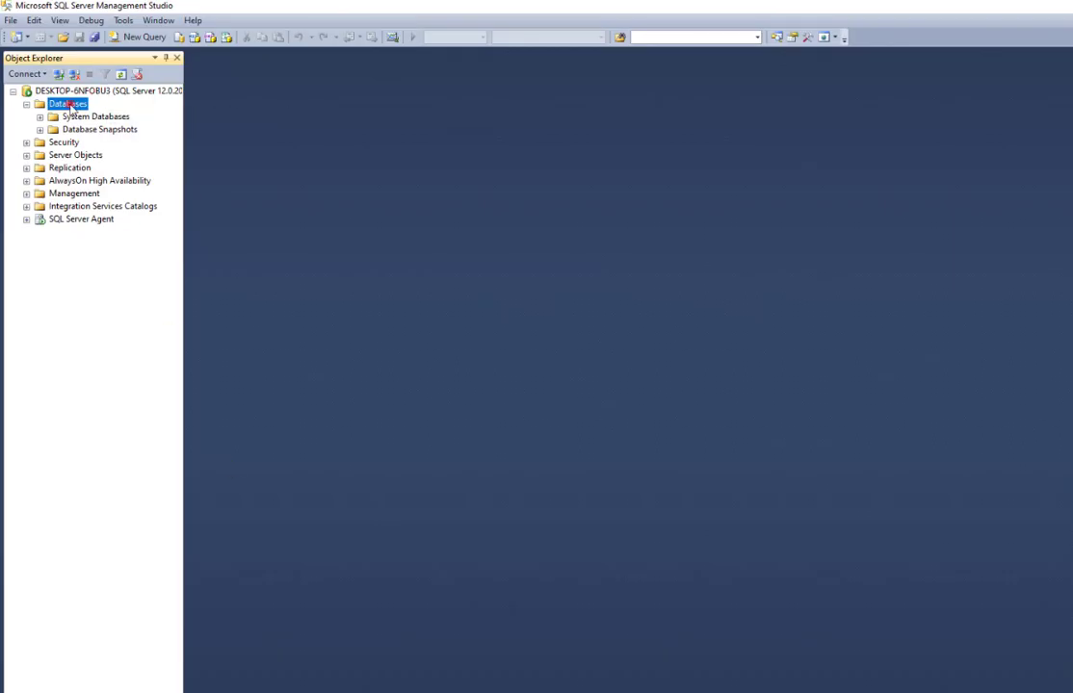
Create a new empty database named MuOnline.
right_click(86, 107)
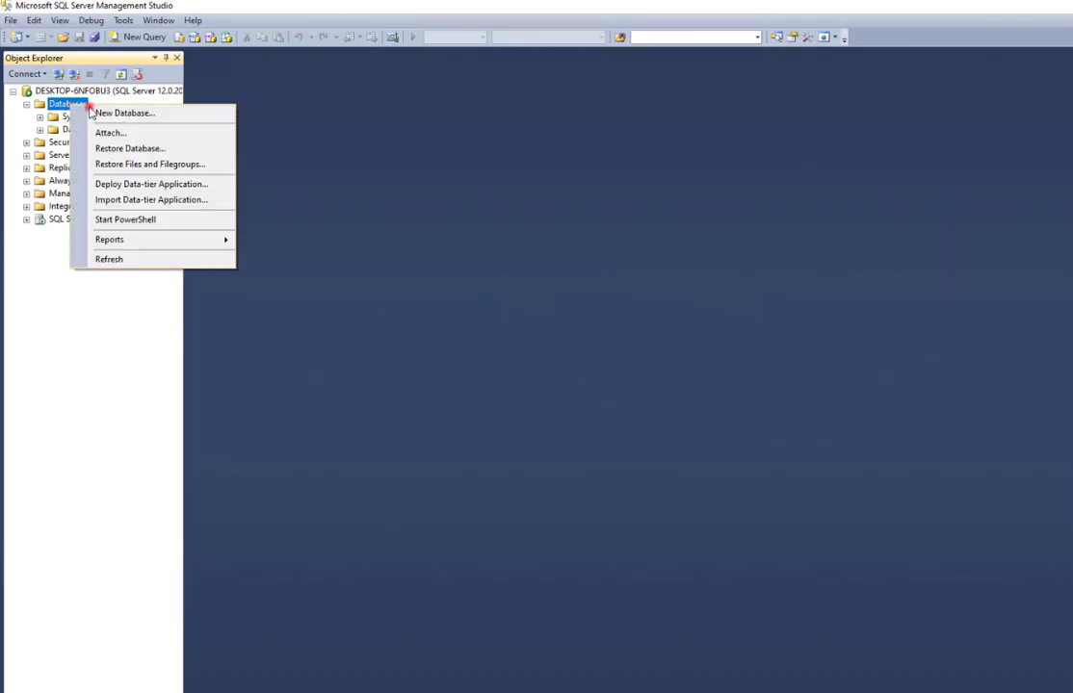
left_click(185, 120)
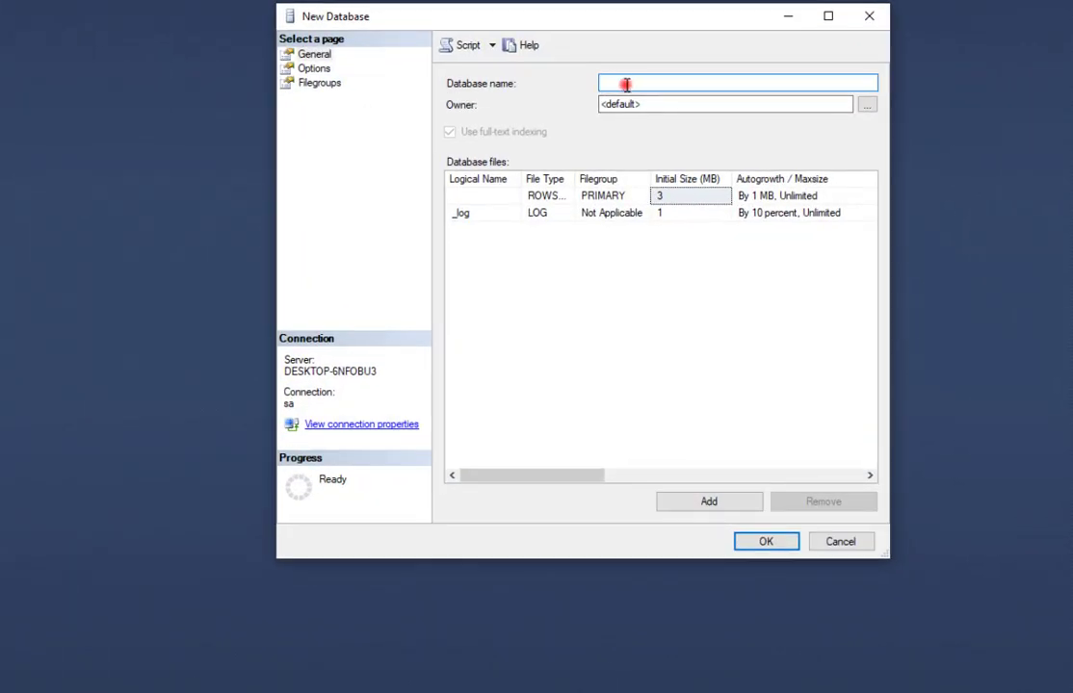
type("MuOnline")
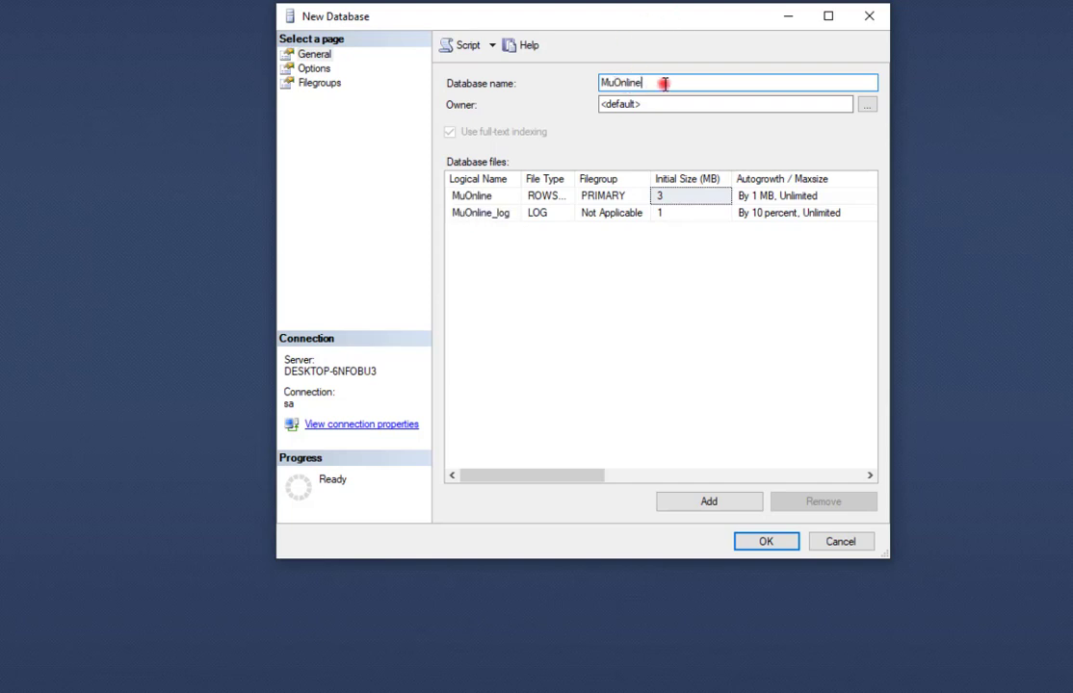
left_click_drag(663, 83, 557, 86)
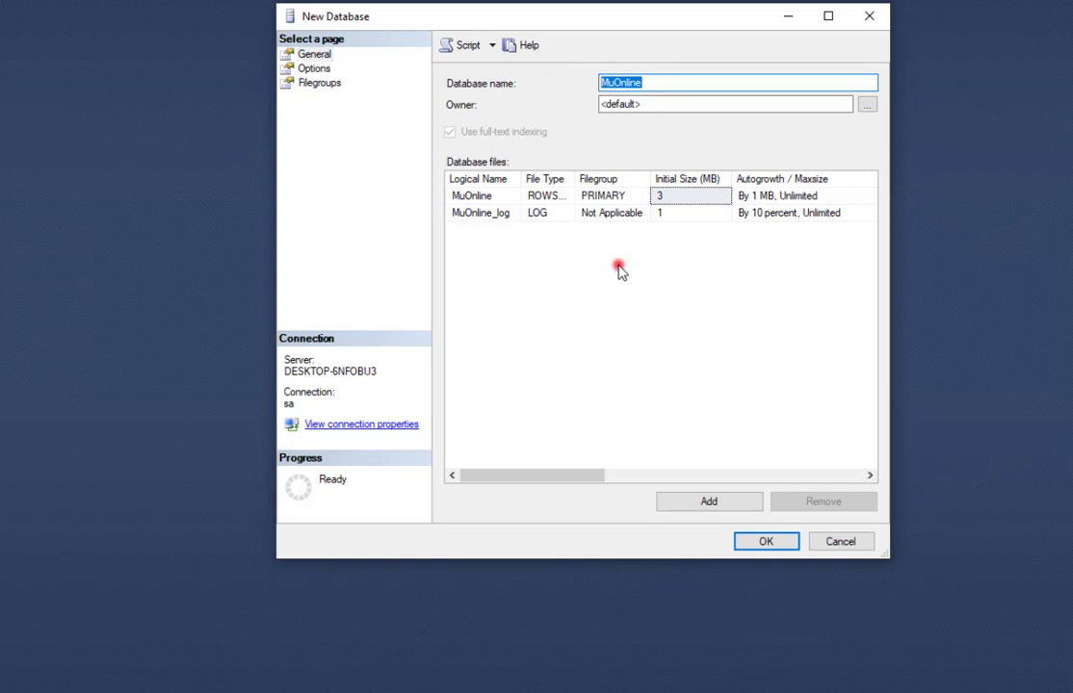
left_click(759, 544)
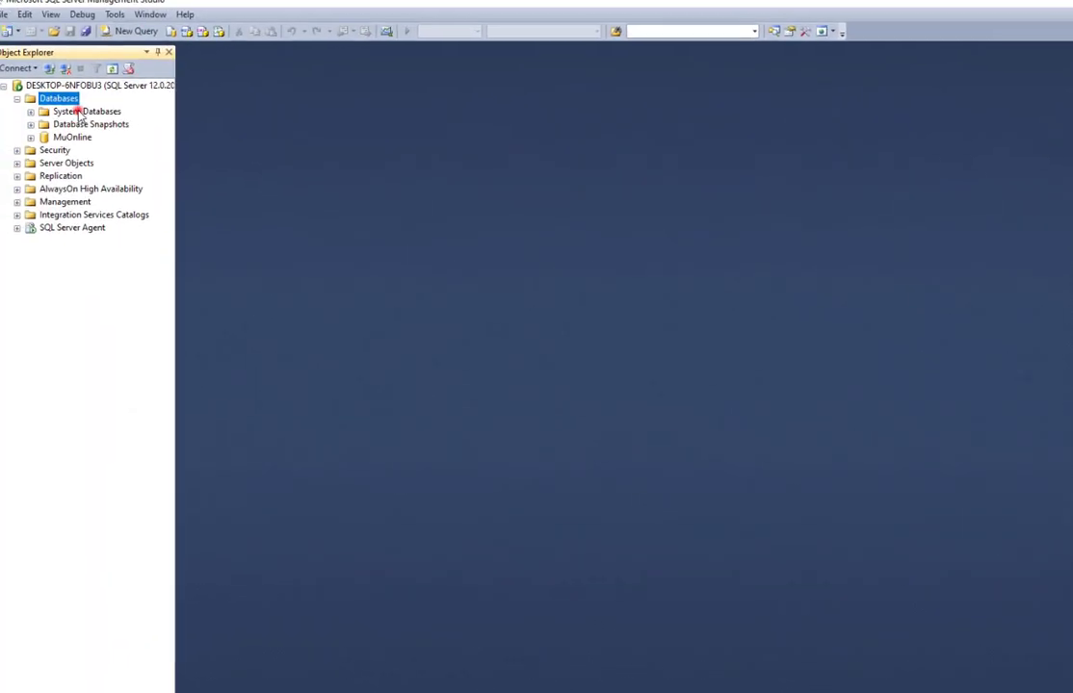
Create a second empty database named BattleCore.
right_click(63, 99)
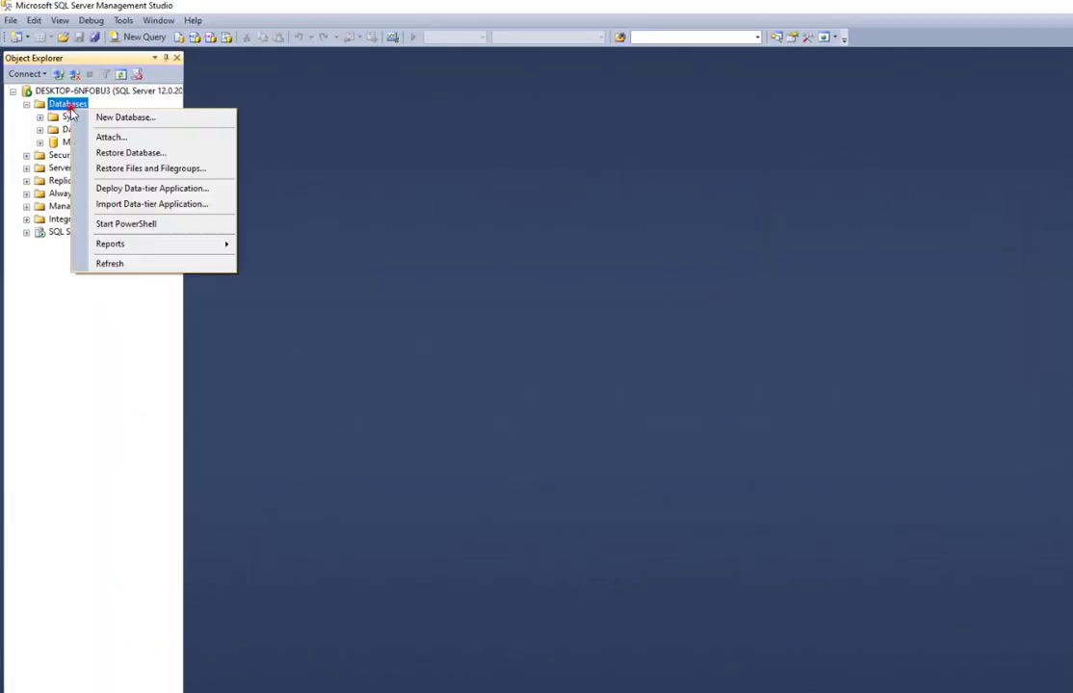
left_click(110, 109)
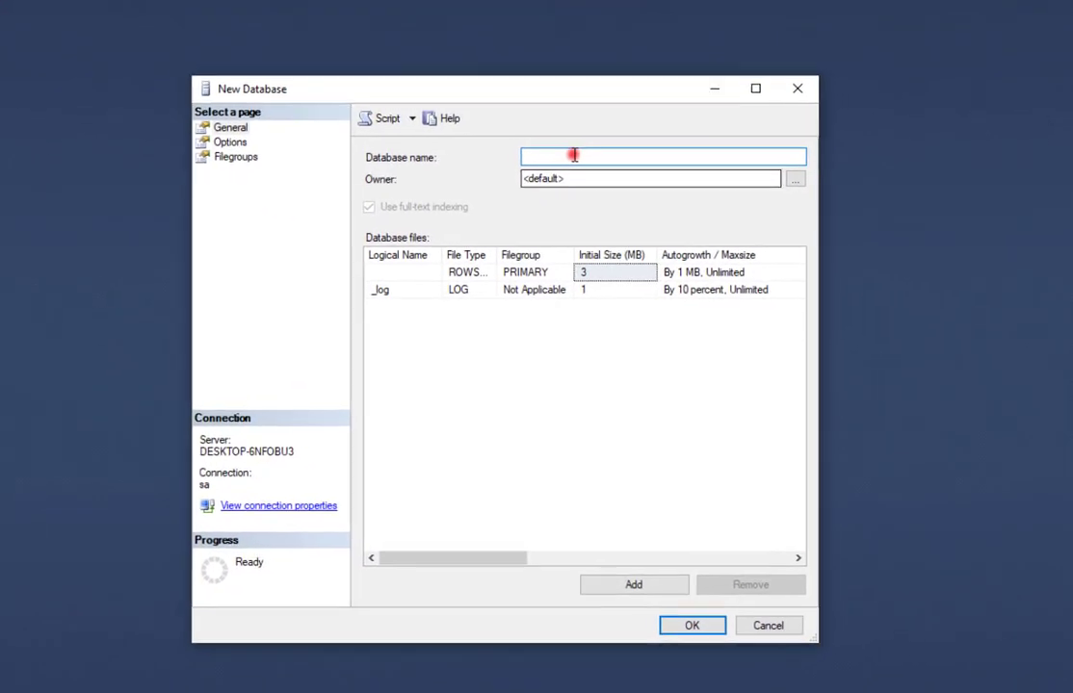
type("B")
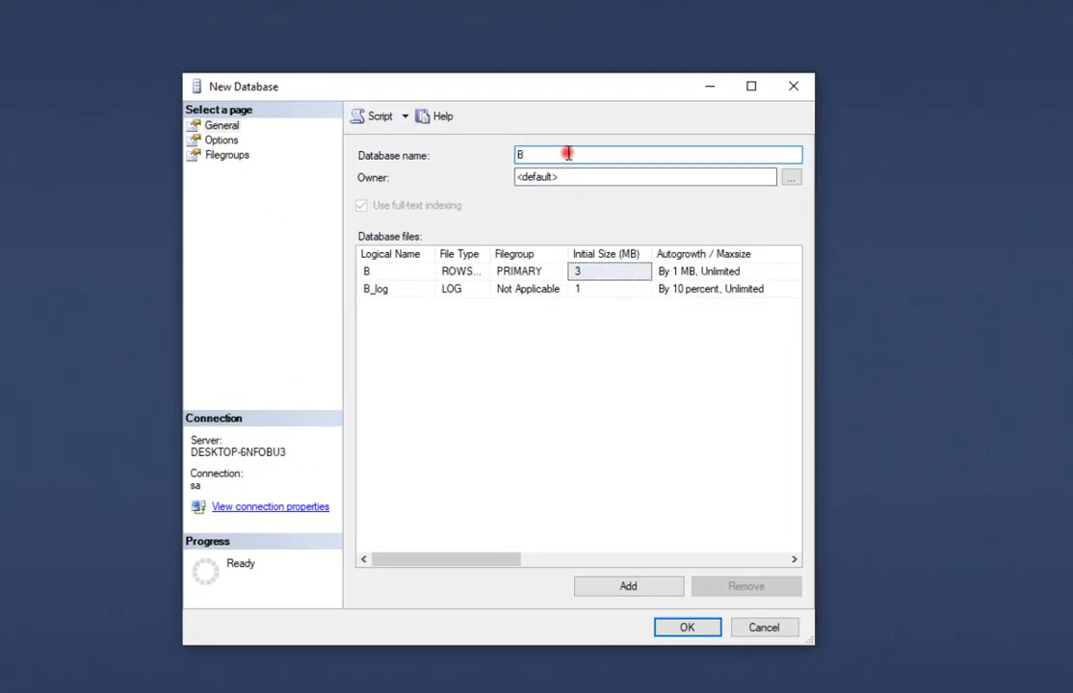
type("attlec")
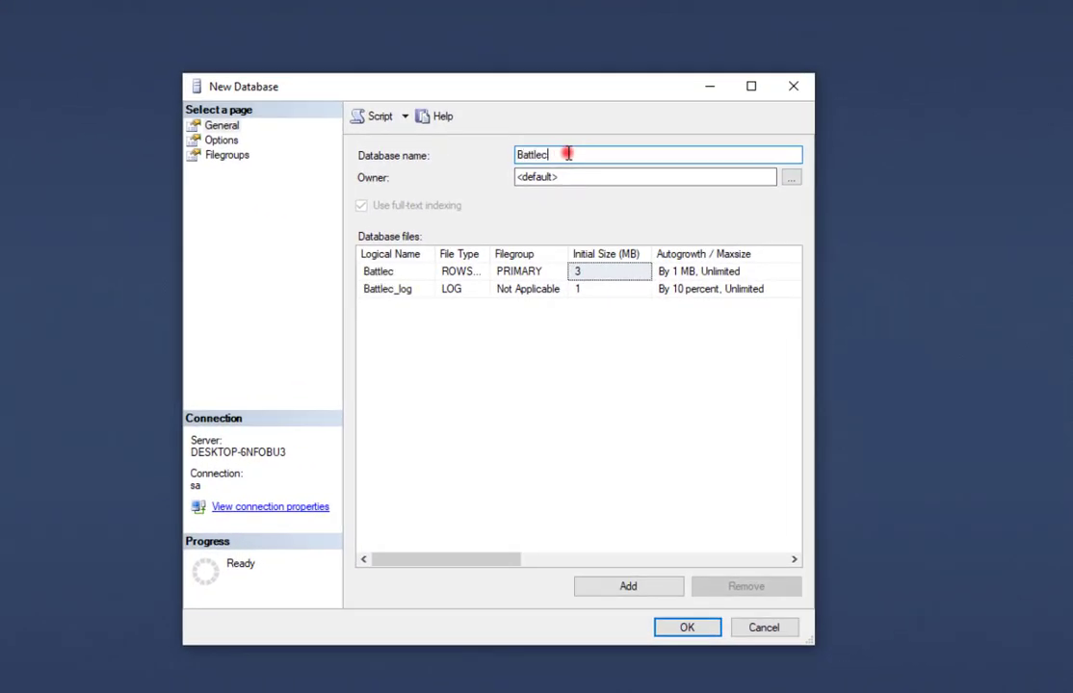
type("oore")
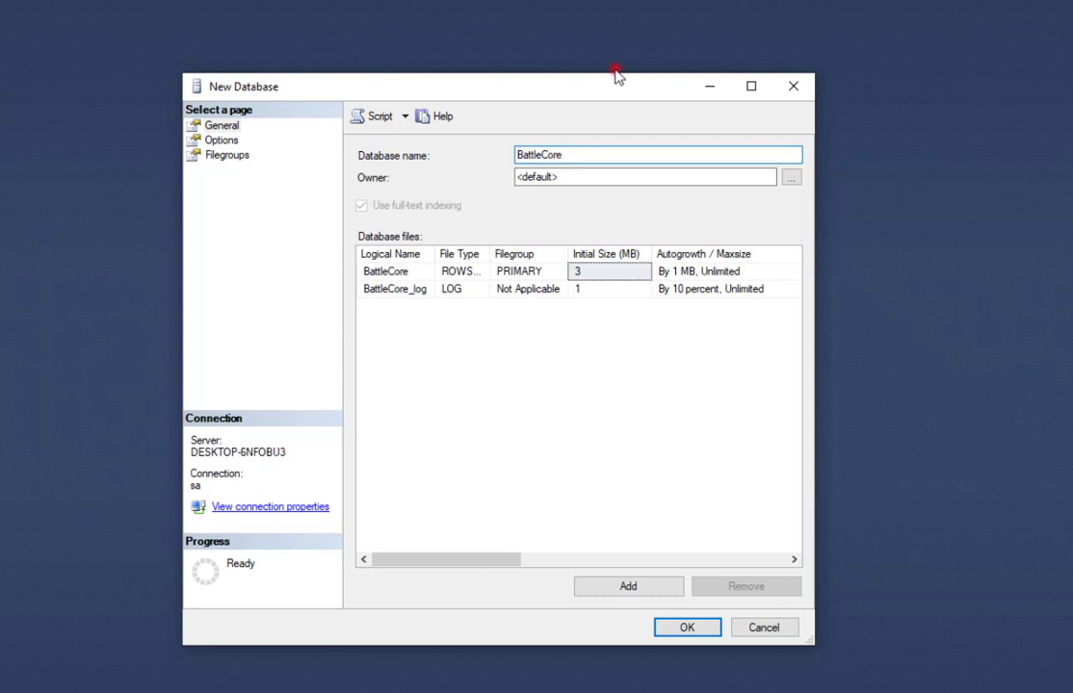
left_click_drag(577, 156, 476, 156)
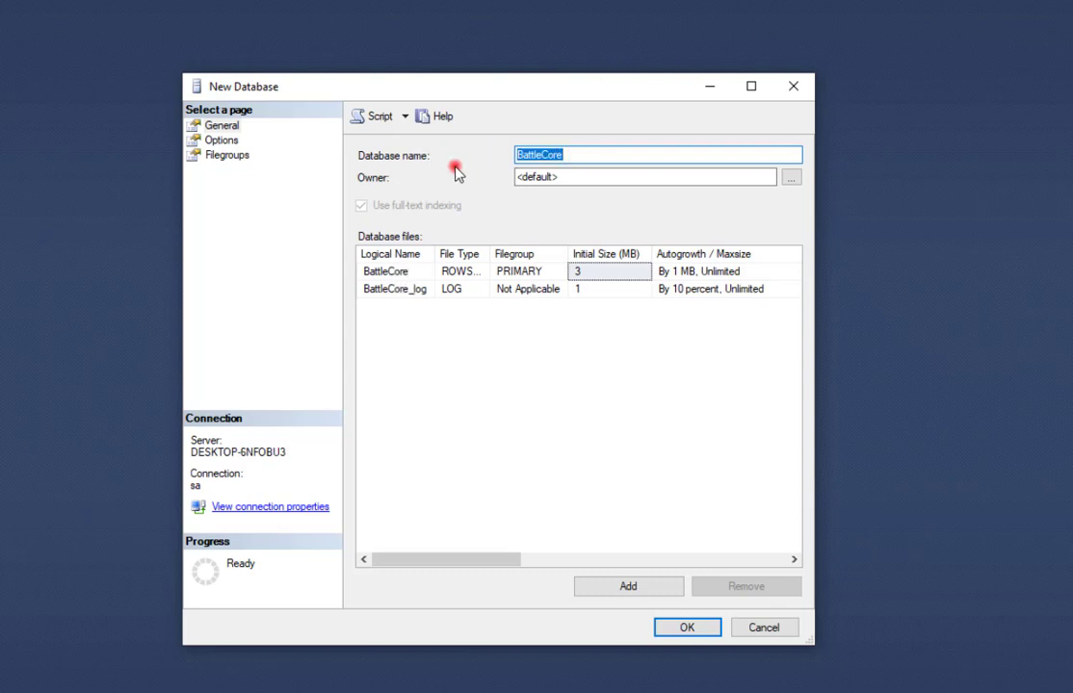
left_click(687, 627)
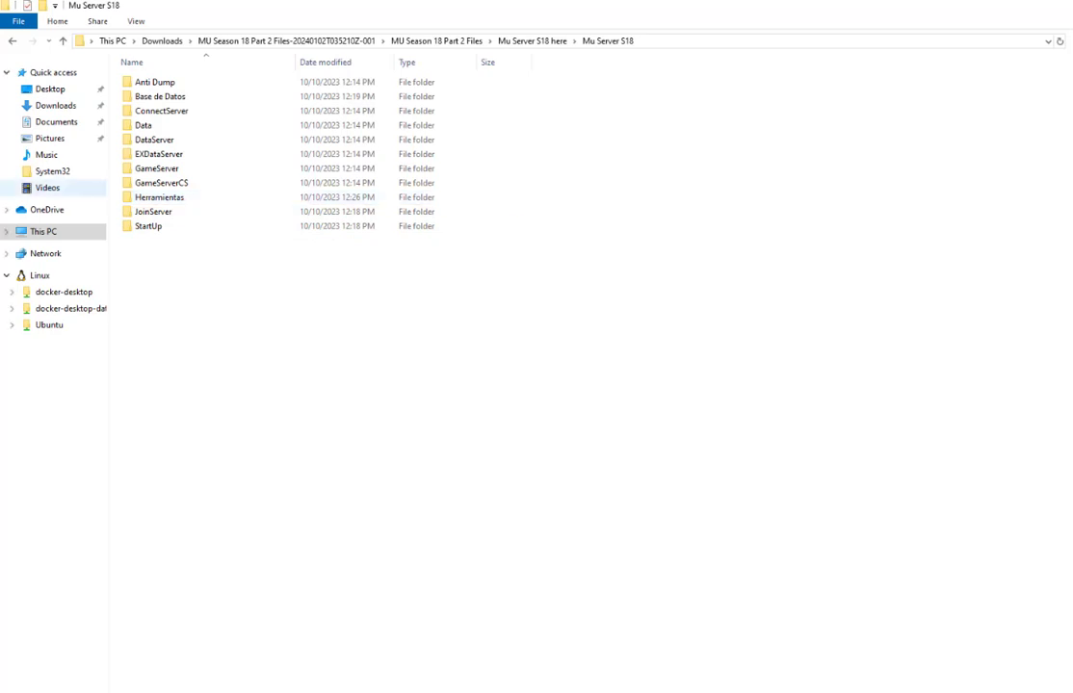
Browse from Herramientas back into Base de Datos > Create with query, window shrunk over Management Studio.
left_click(183, 199)
double_click(184, 201)
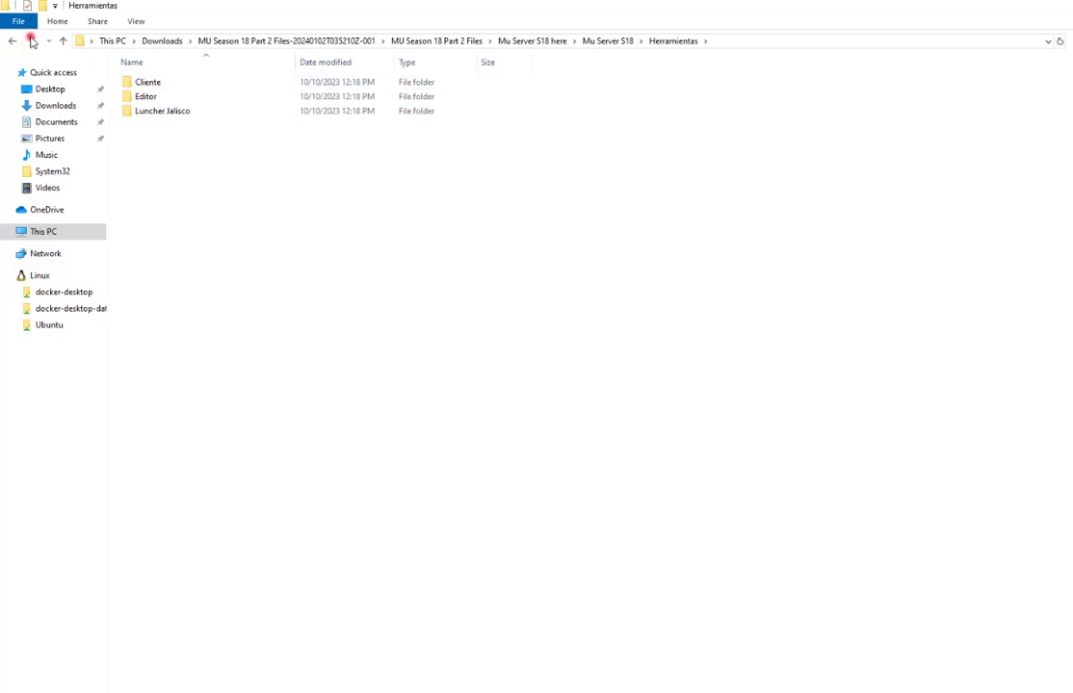
left_click(16, 42)
left_click(193, 102)
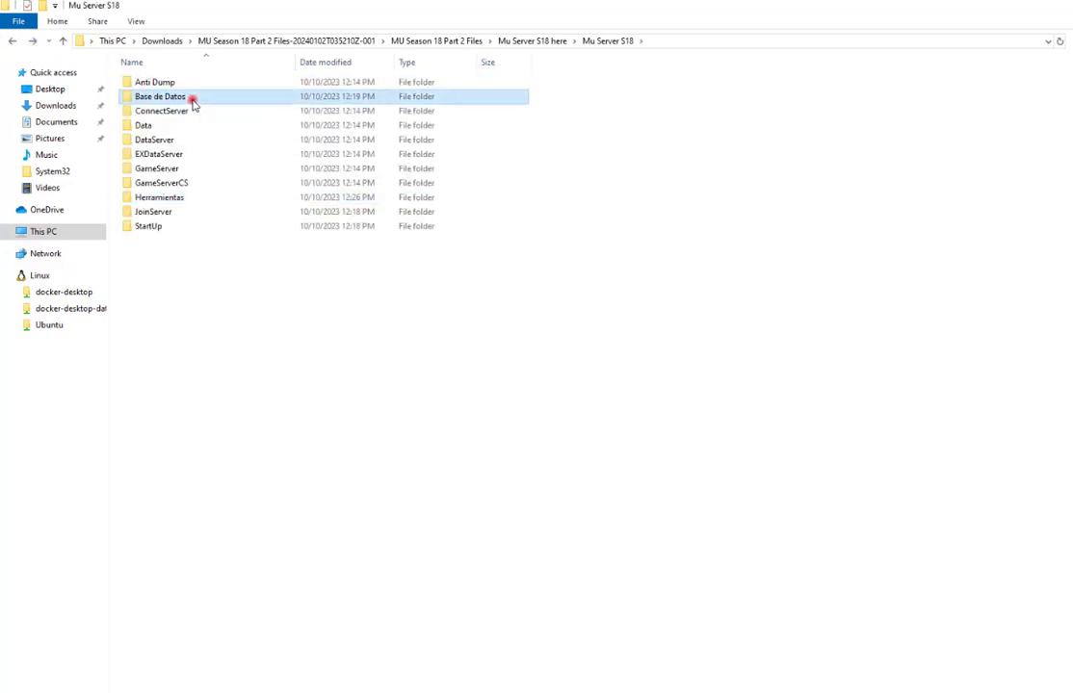
double_click(193, 102)
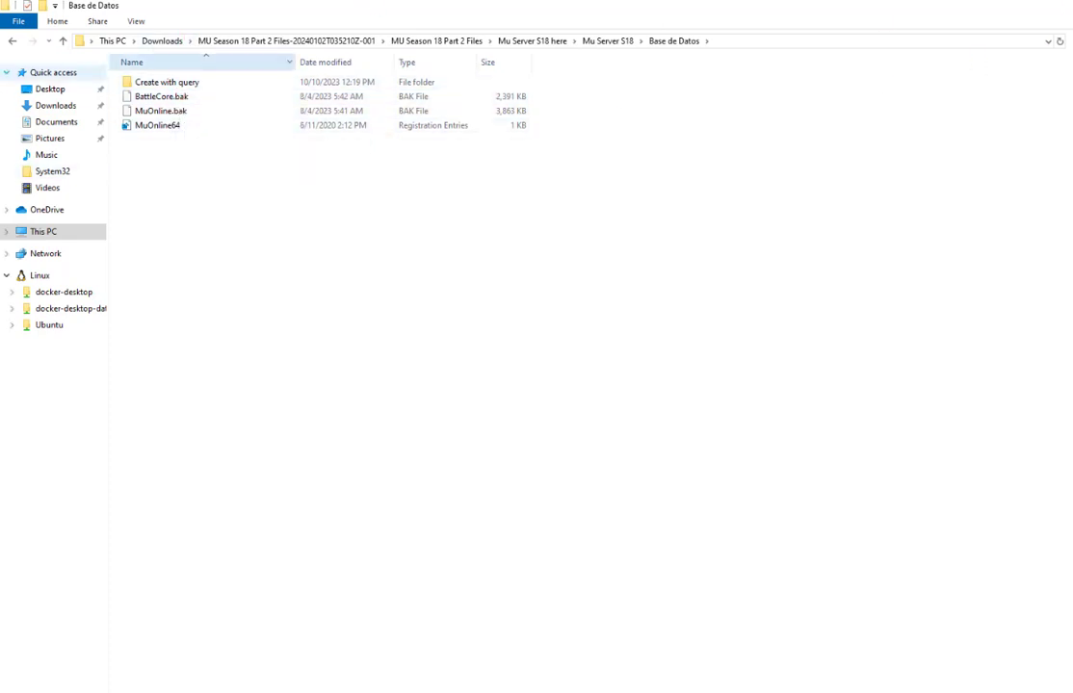
double_click(189, 83)
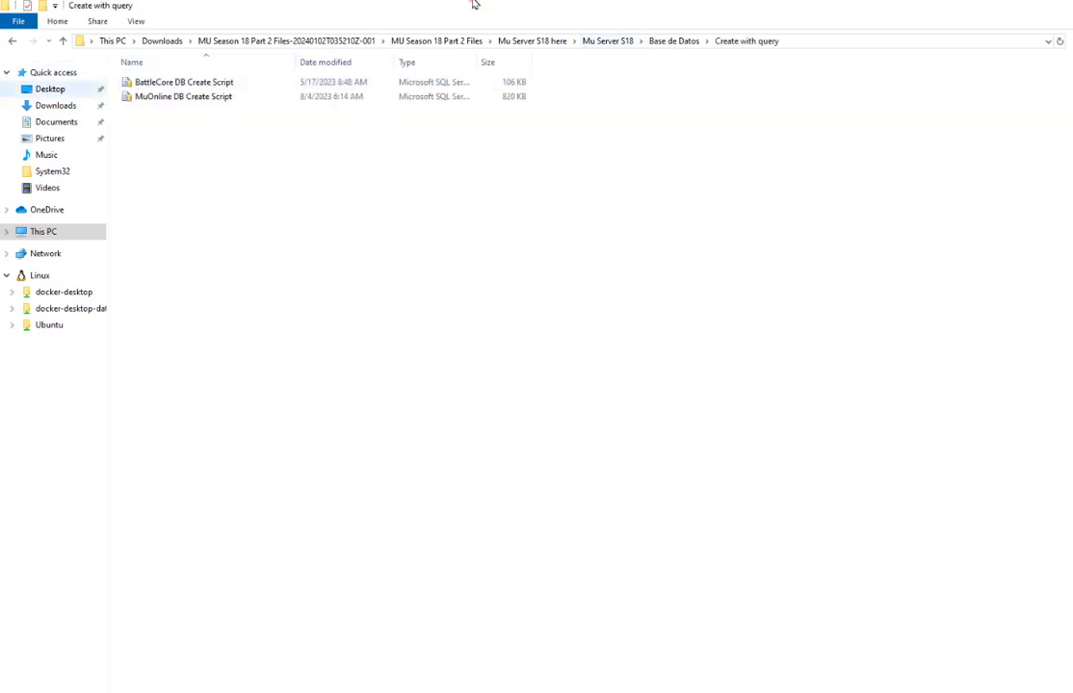
left_click_drag(218, 5, 757, 151)
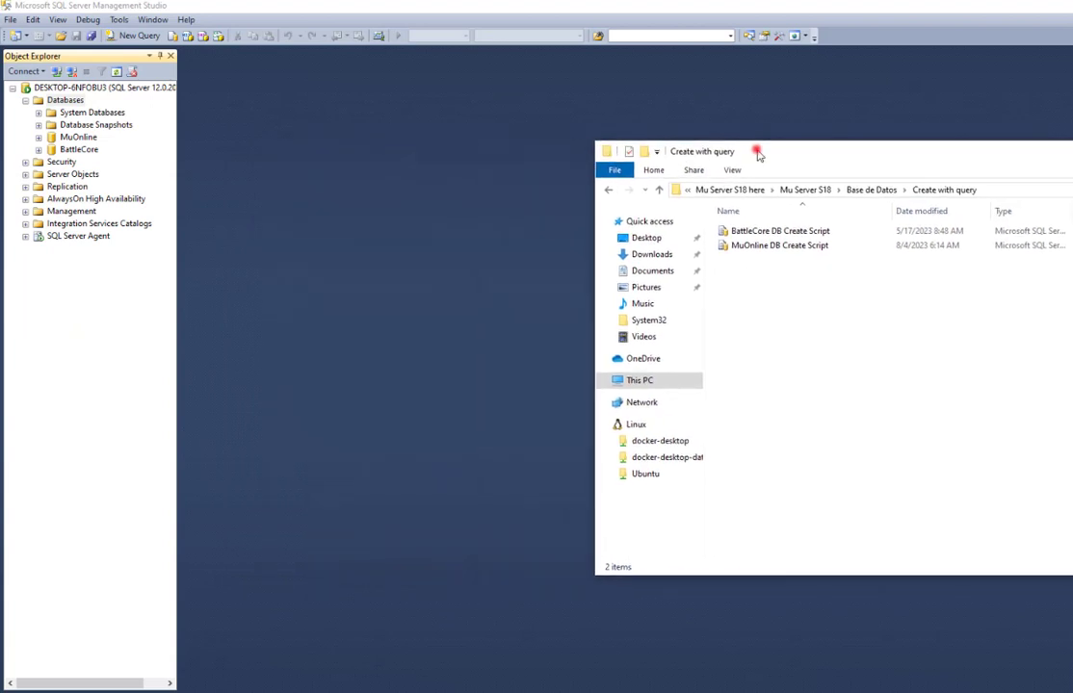
Load the MuOnline DB Create Script into a new MuOnline query and run it.
left_click(80, 139)
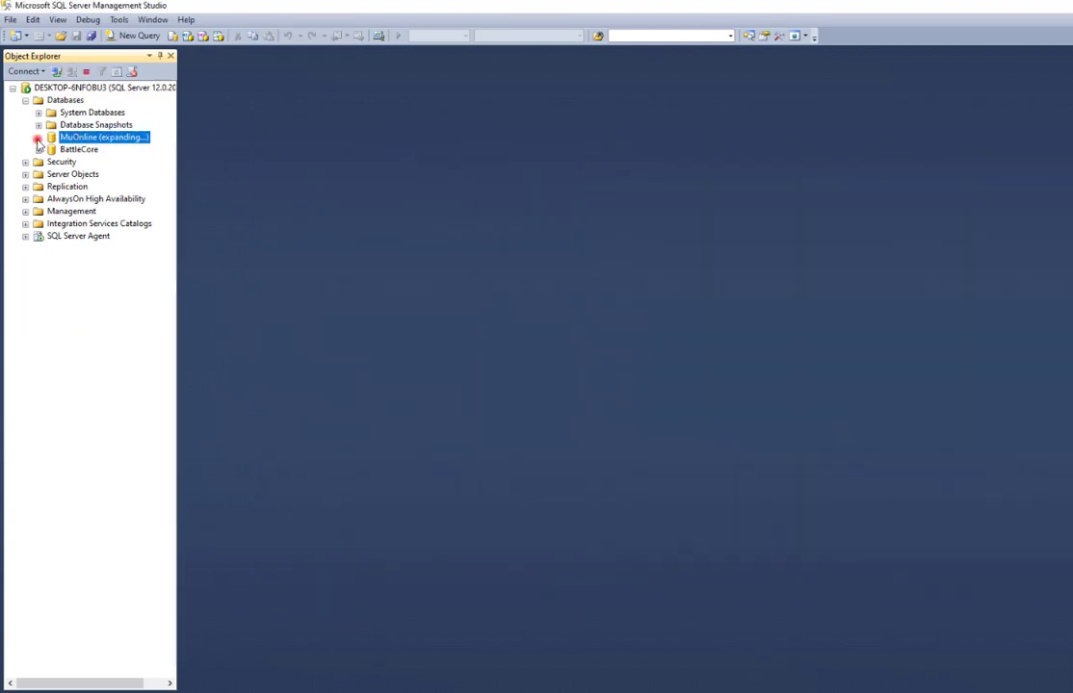
left_click(38, 138)
right_click(82, 140)
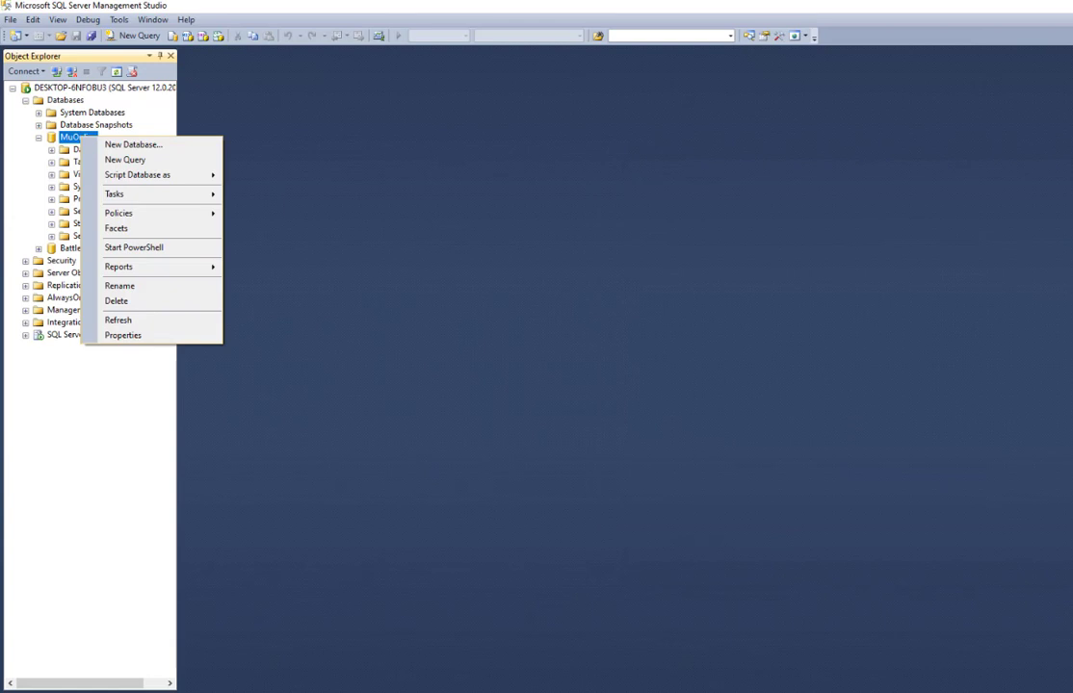
left_click(136, 160)
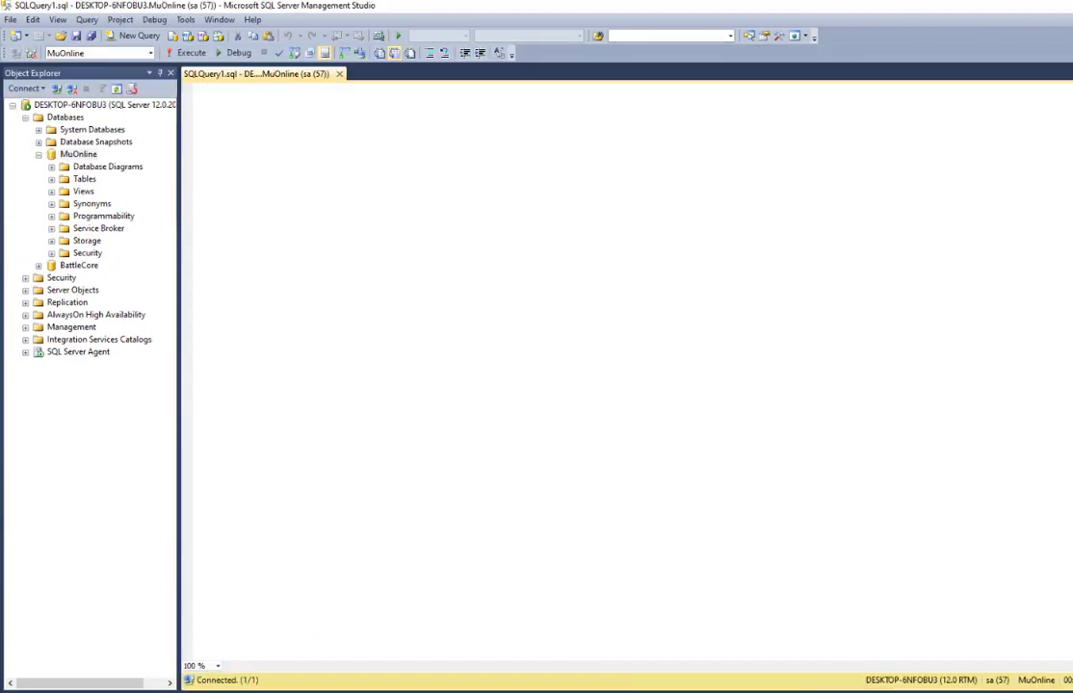
key("alt+Tab")
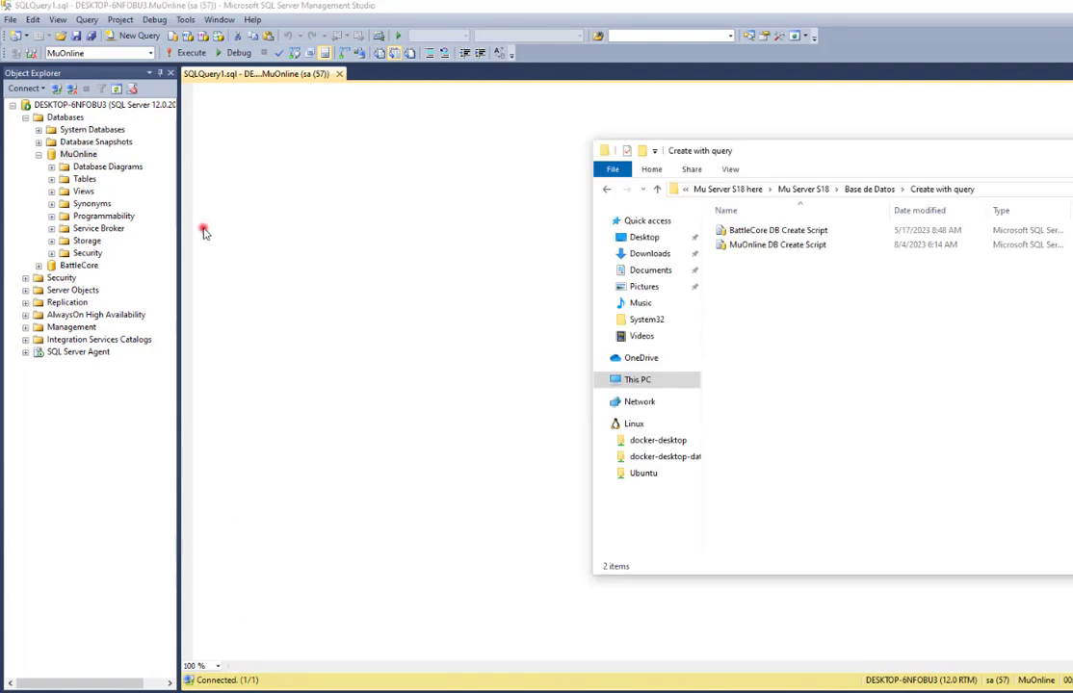
left_click(756, 248)
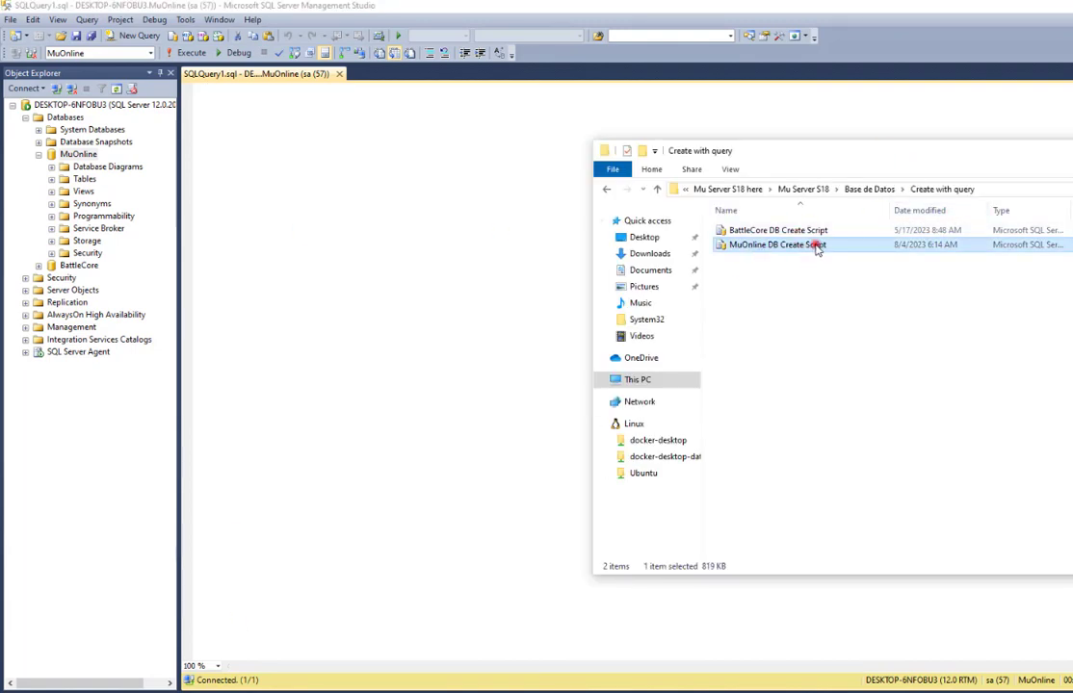
left_click_drag(705, 253, 413, 364)
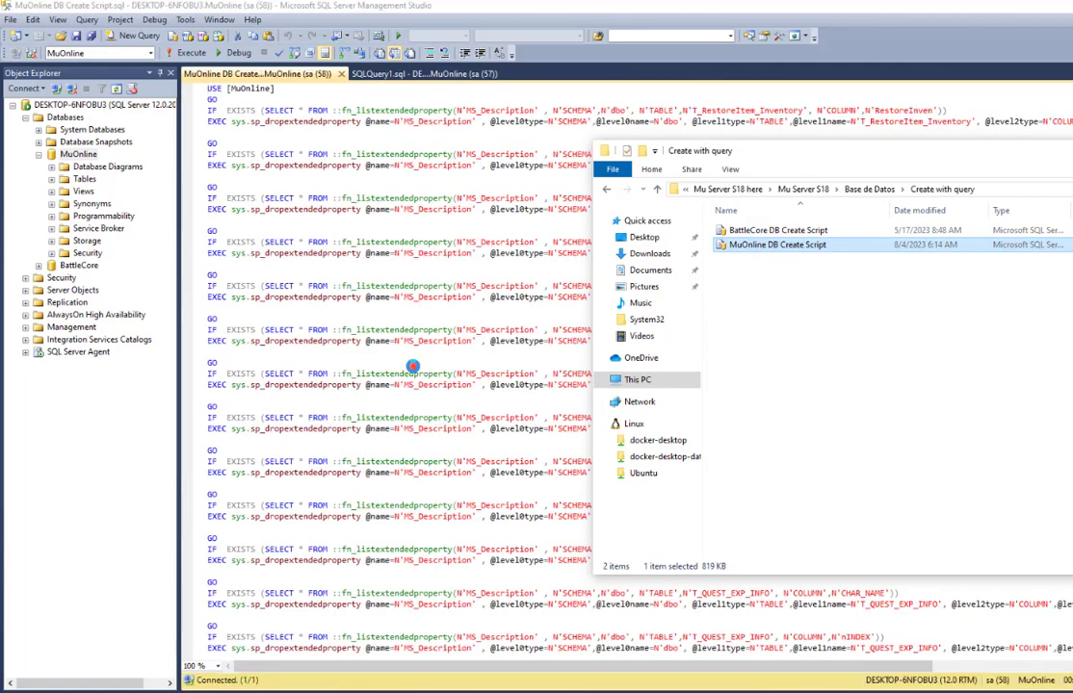
left_click(183, 52)
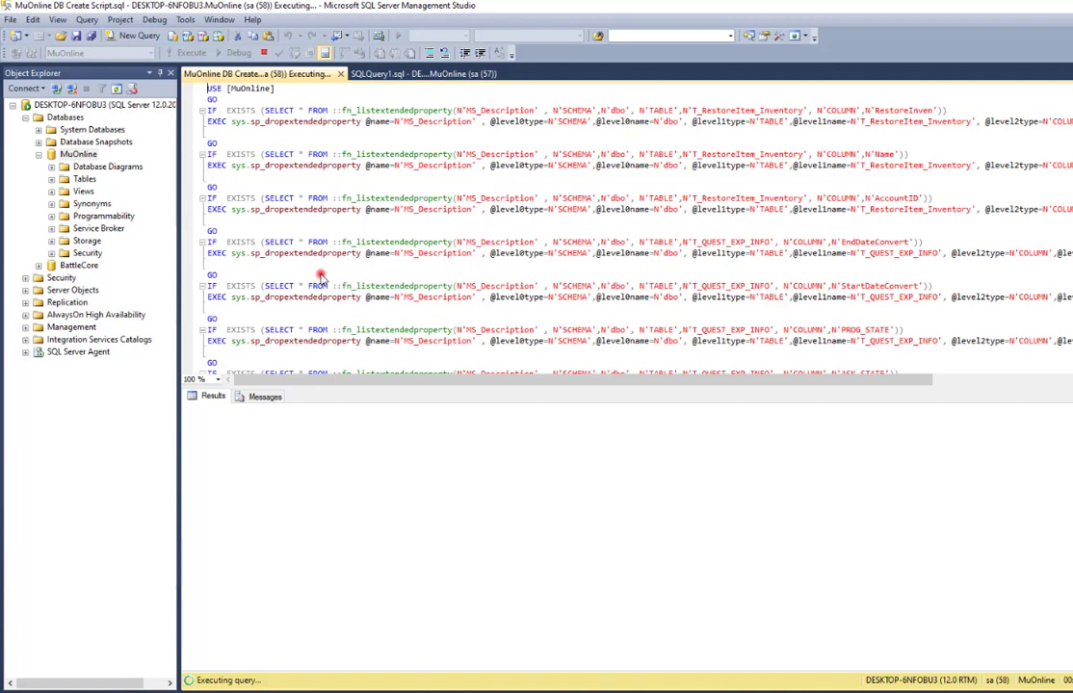
Load and run the BattleCore DB Create Script in a new BattleCore query, then review both results.
double_click(79, 266)
right_click(79, 267)
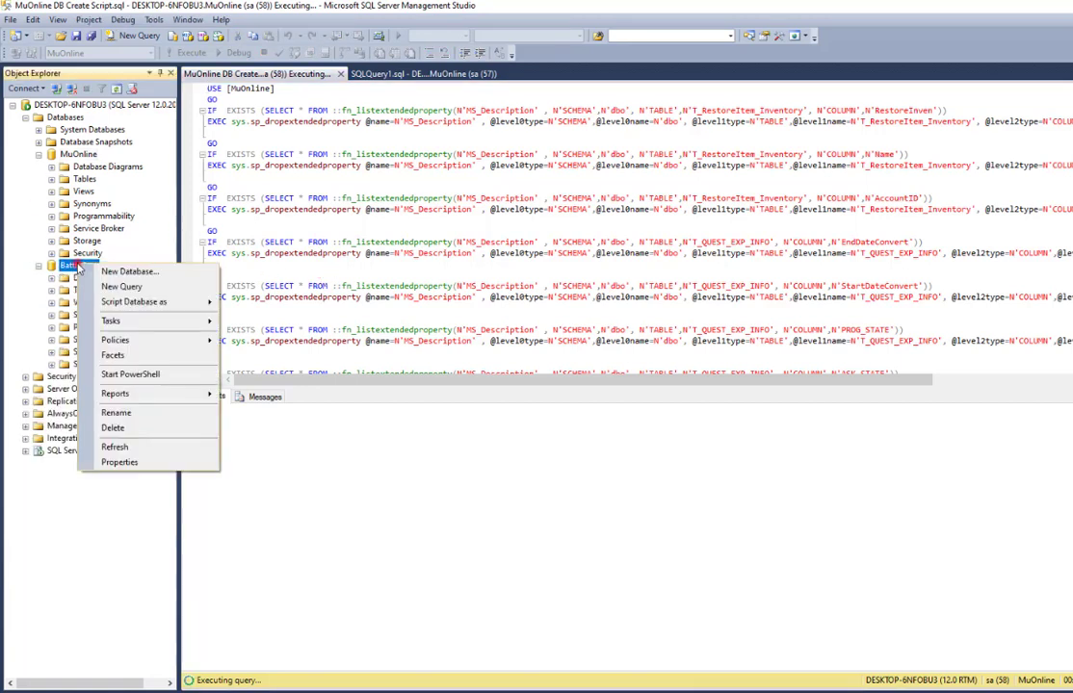
left_click(120, 286)
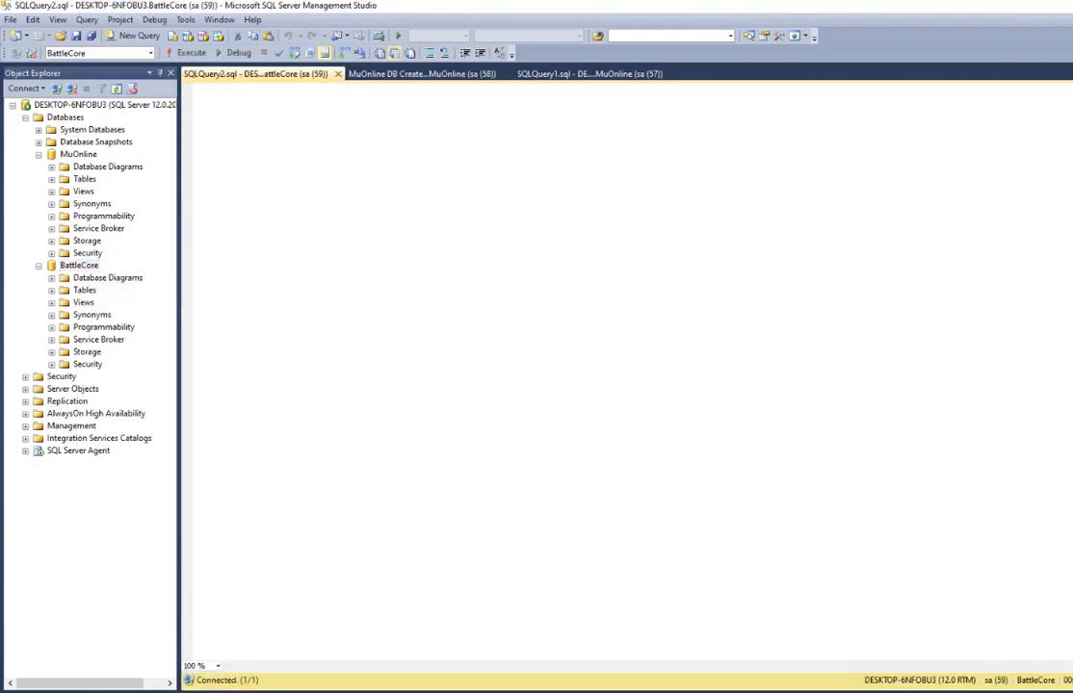
key("alt+Tab")
left_click(757, 231)
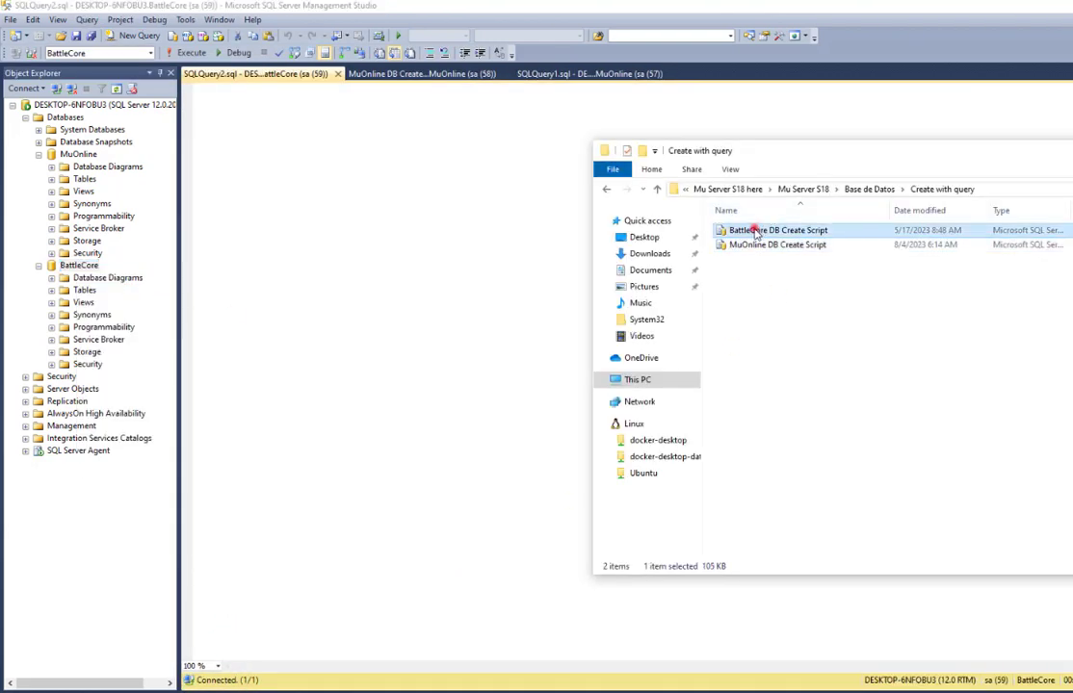
left_click_drag(757, 233, 399, 258)
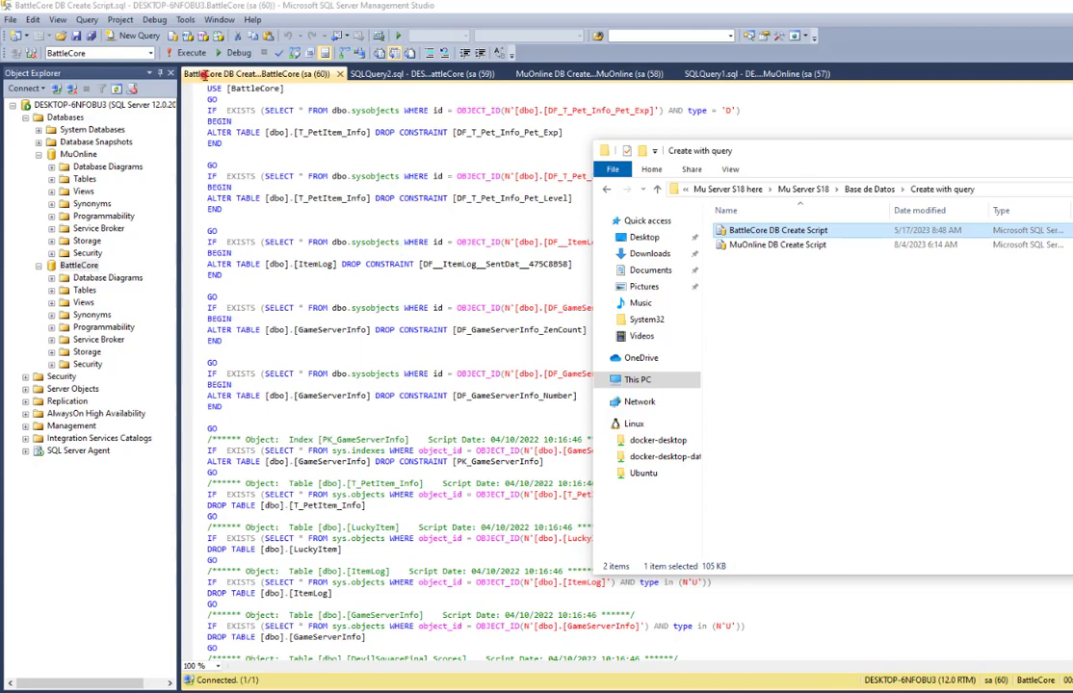
left_click(183, 52)
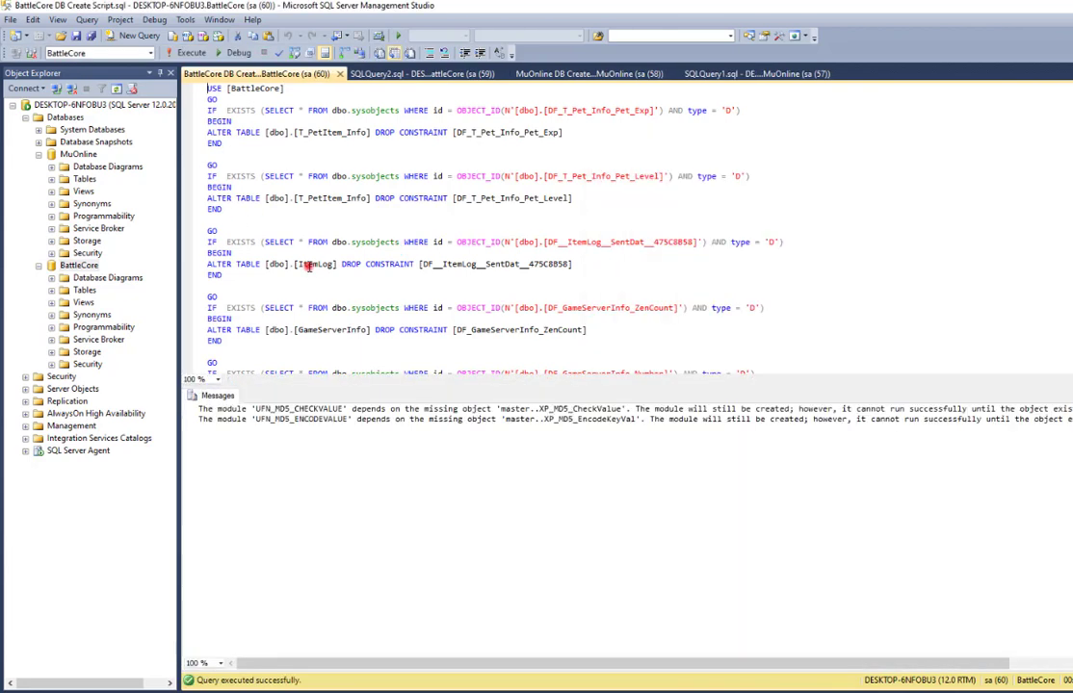
left_click(562, 74)
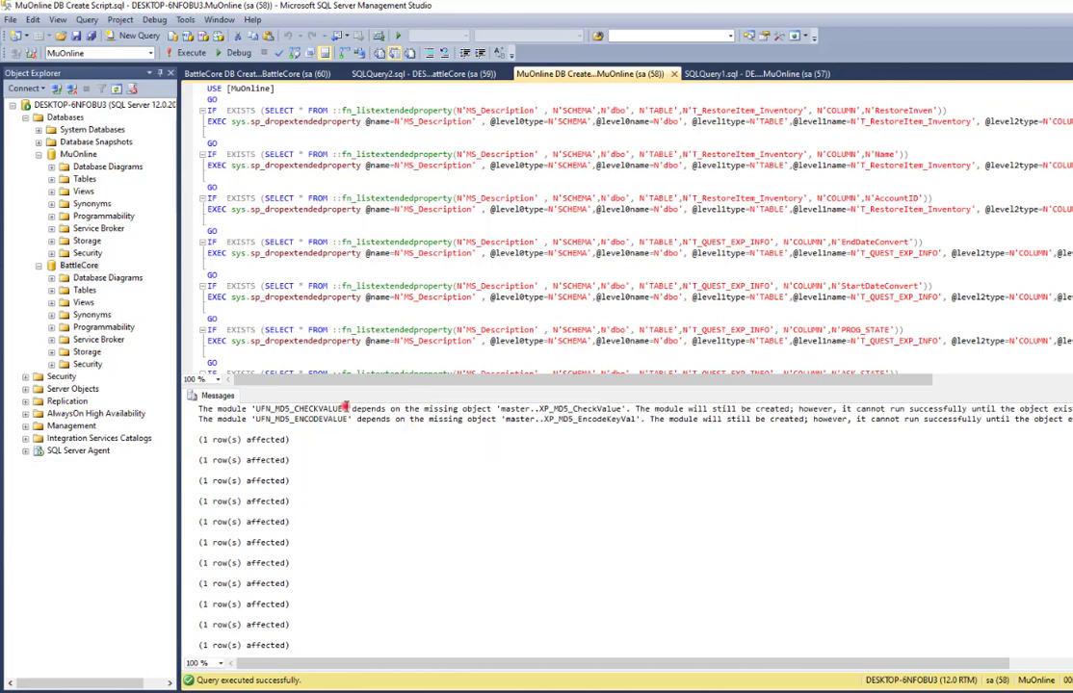
left_click(279, 74)
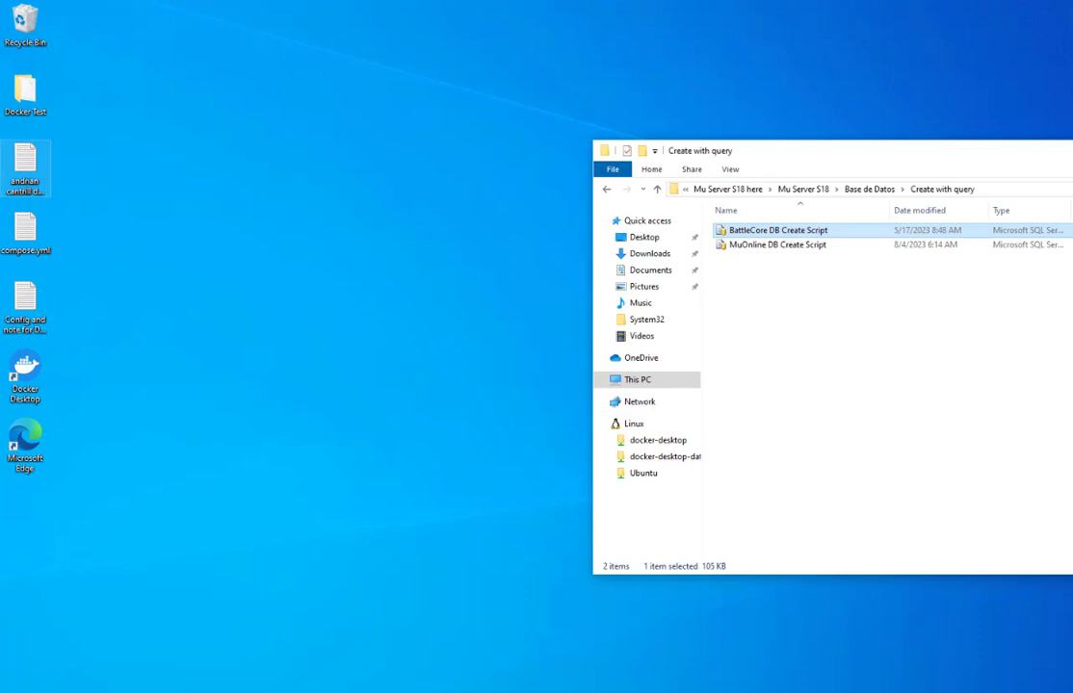
Go up to Mu Server S18, enter StartUp, and run SSU_v1.0.4.164 as administrator.
left_click_drag(764, 152, 369, 142)
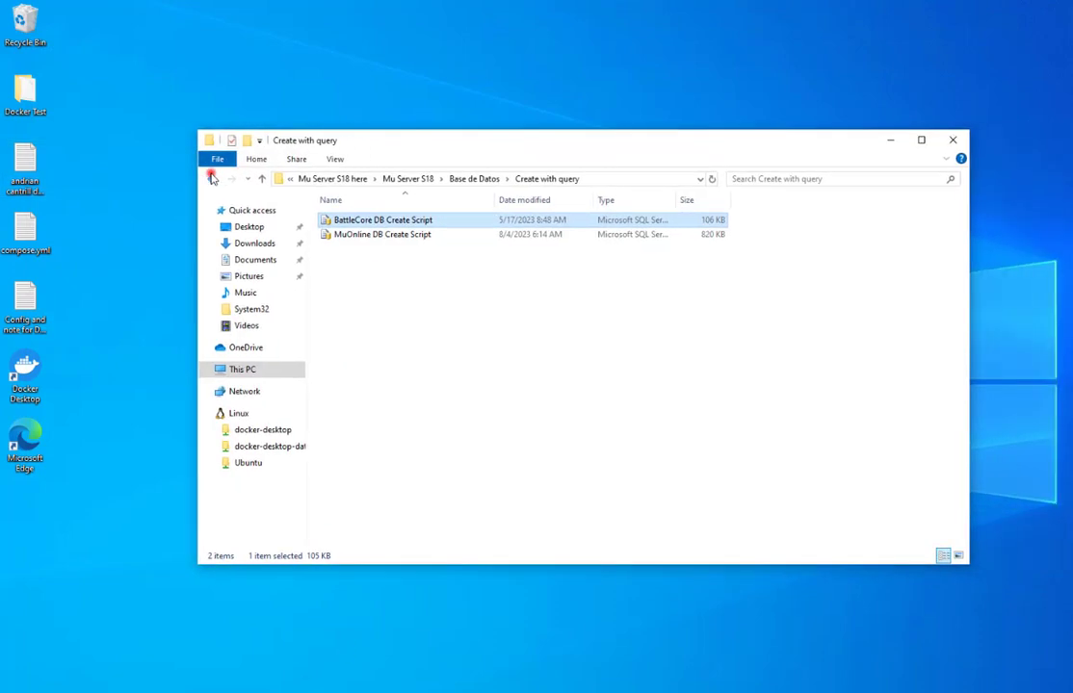
left_click(211, 178)
left_click(211, 178)
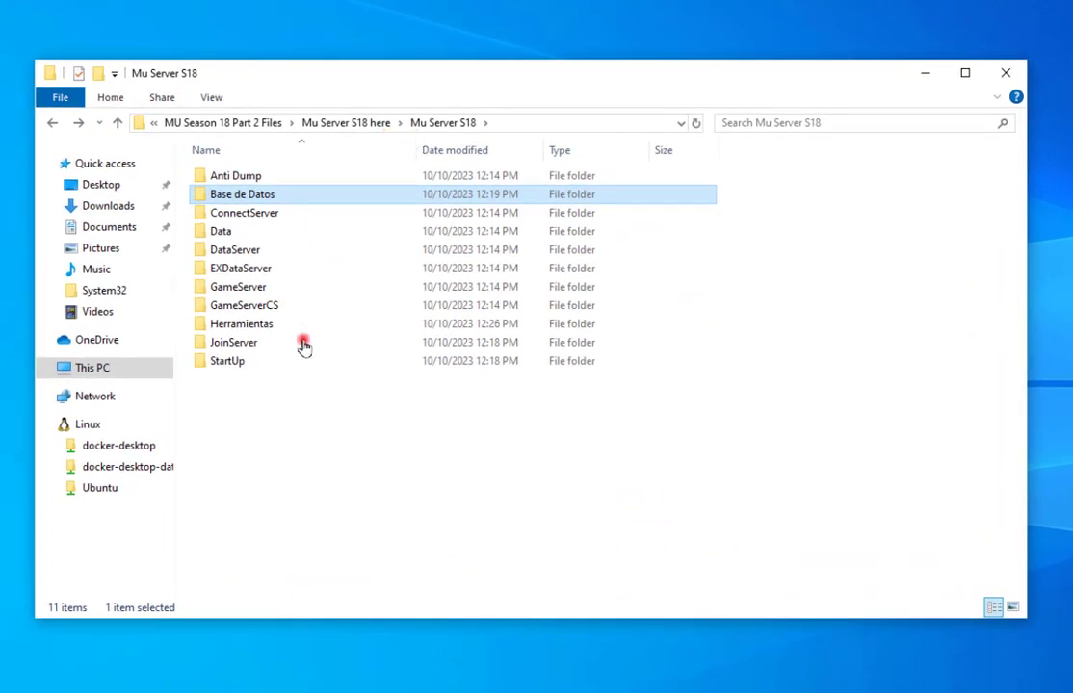
double_click(252, 362)
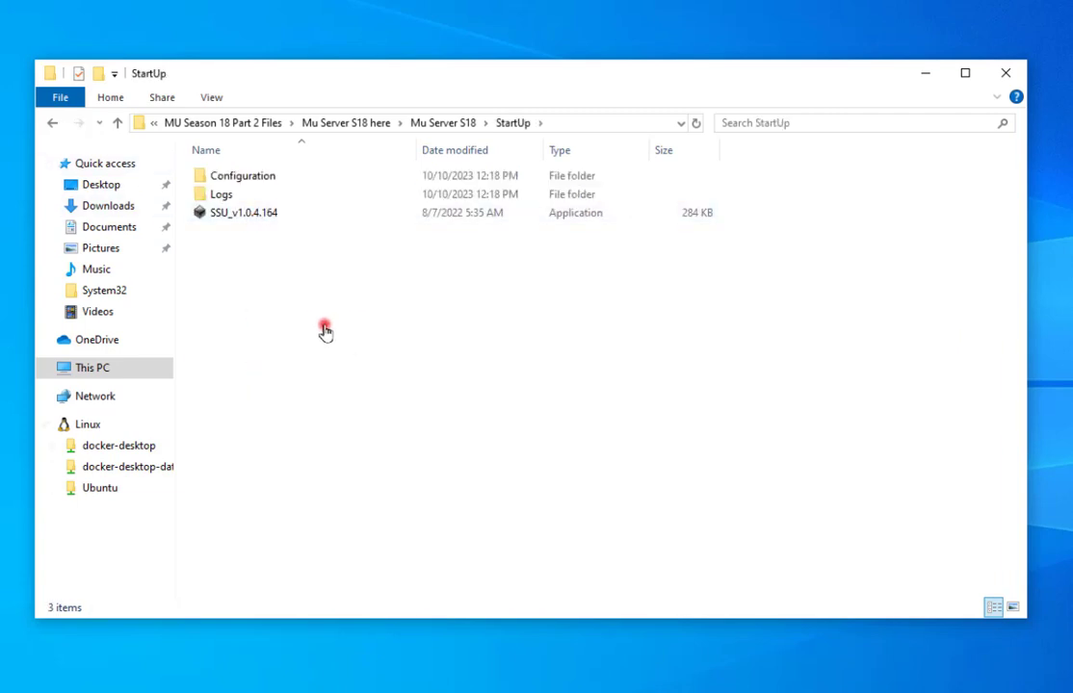
left_click(218, 215)
right_click(219, 218)
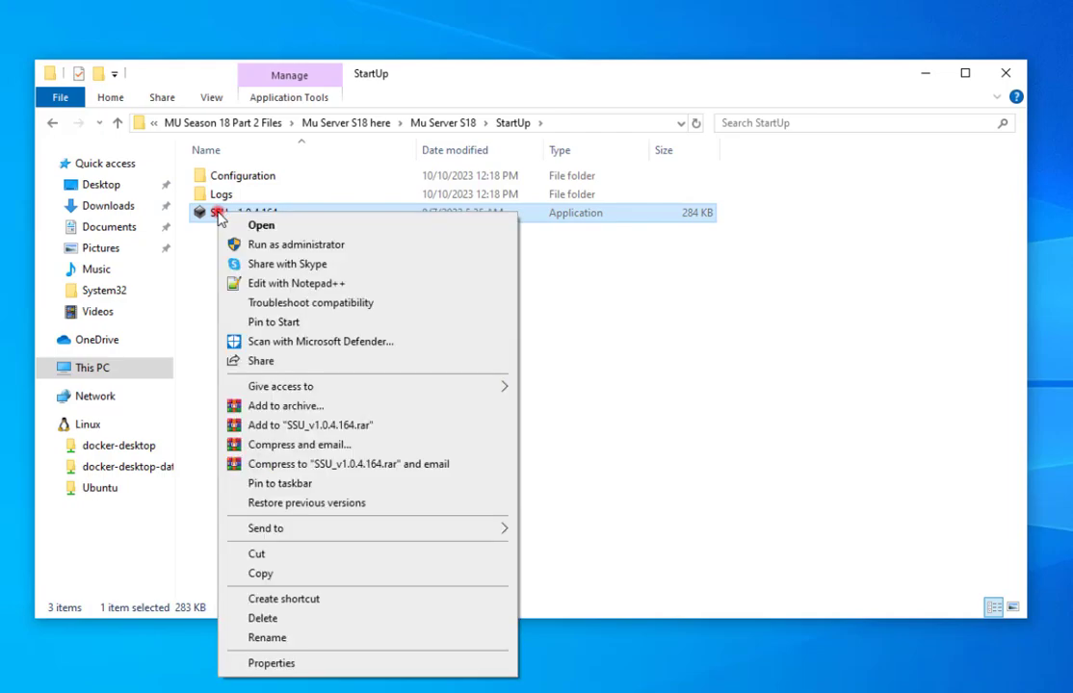
left_click(280, 242)
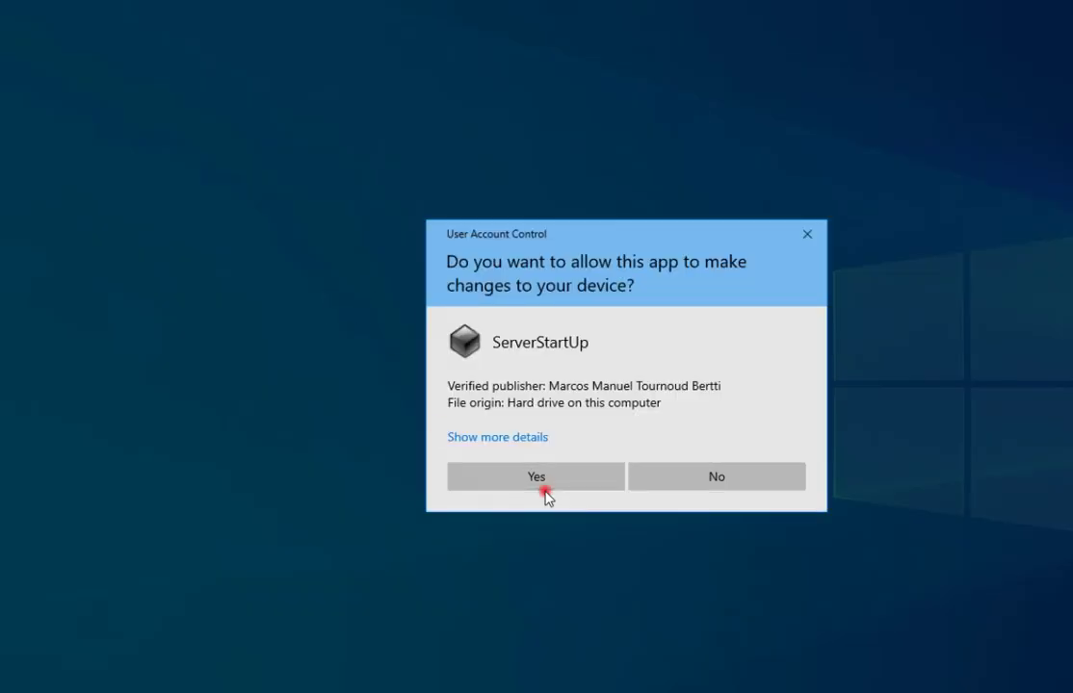
left_click(541, 481)
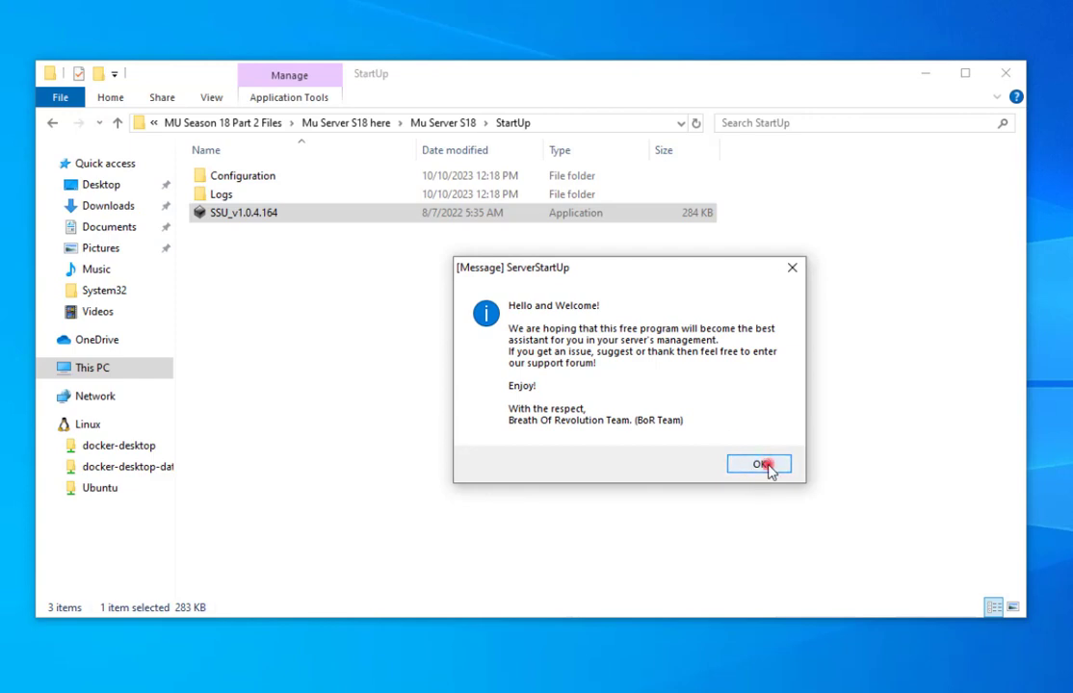
Dismiss the ServerStartUp welcome, move its window aside, and browse DataServer before returning to StartUp.
left_click(761, 465)
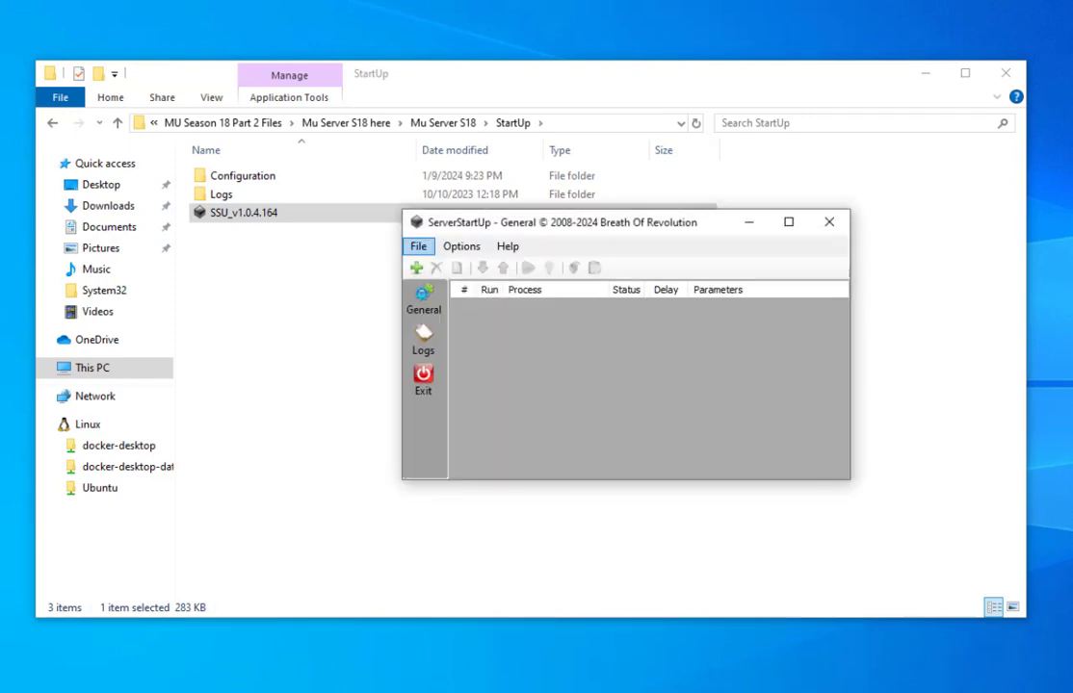
left_click_drag(662, 225, 711, 277)
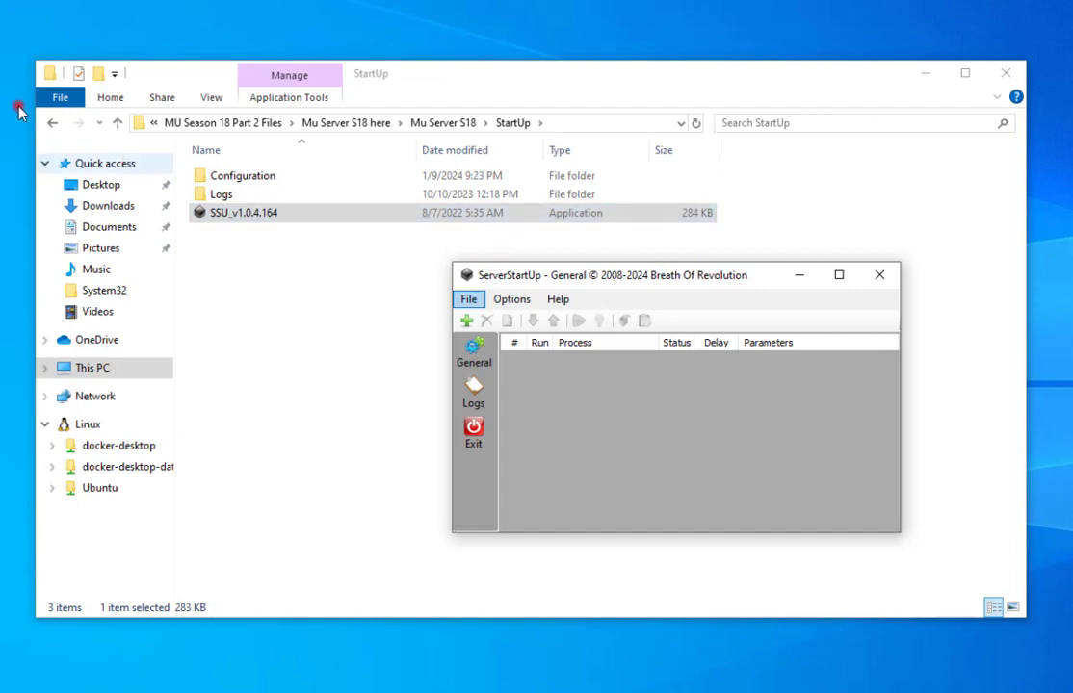
left_click(53, 122)
double_click(241, 248)
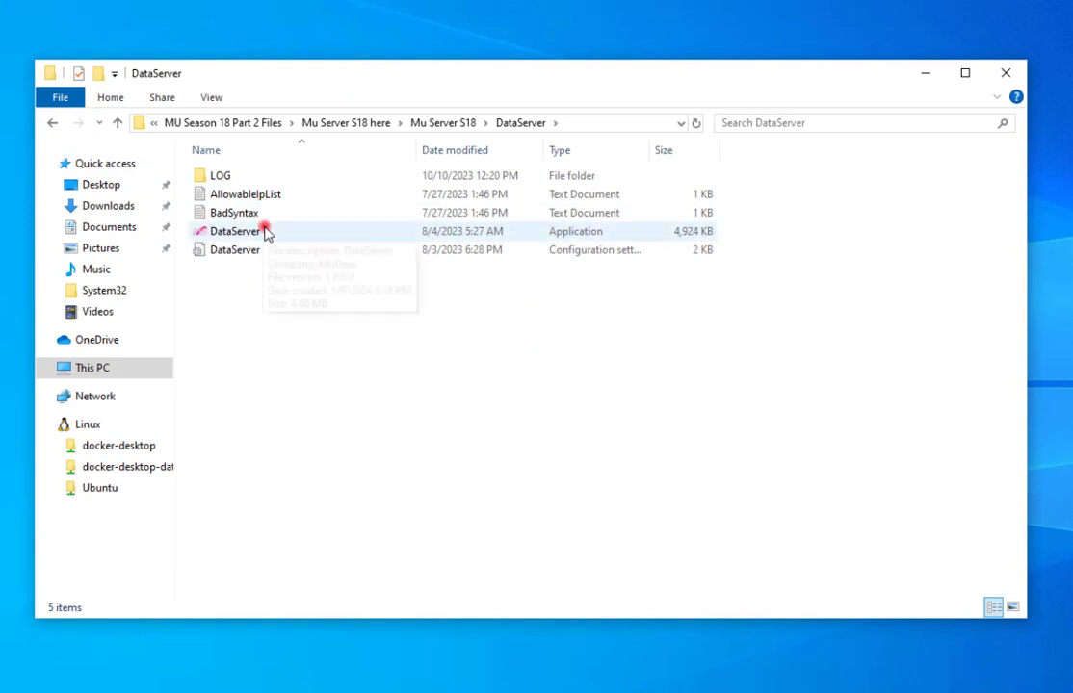
left_click(53, 123)
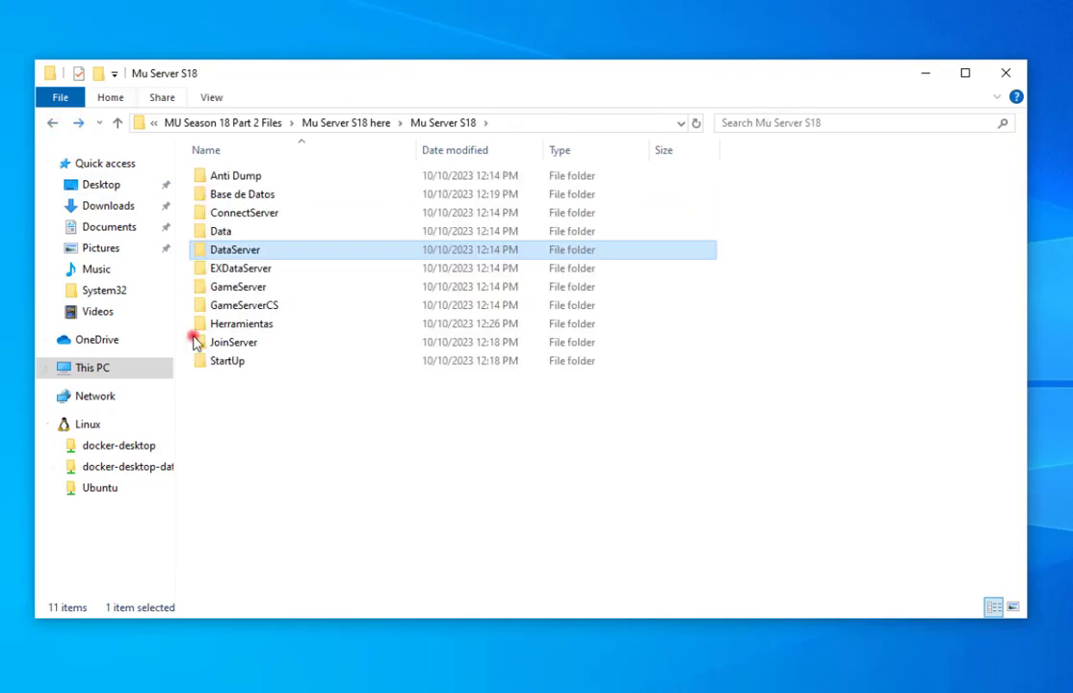
double_click(236, 360)
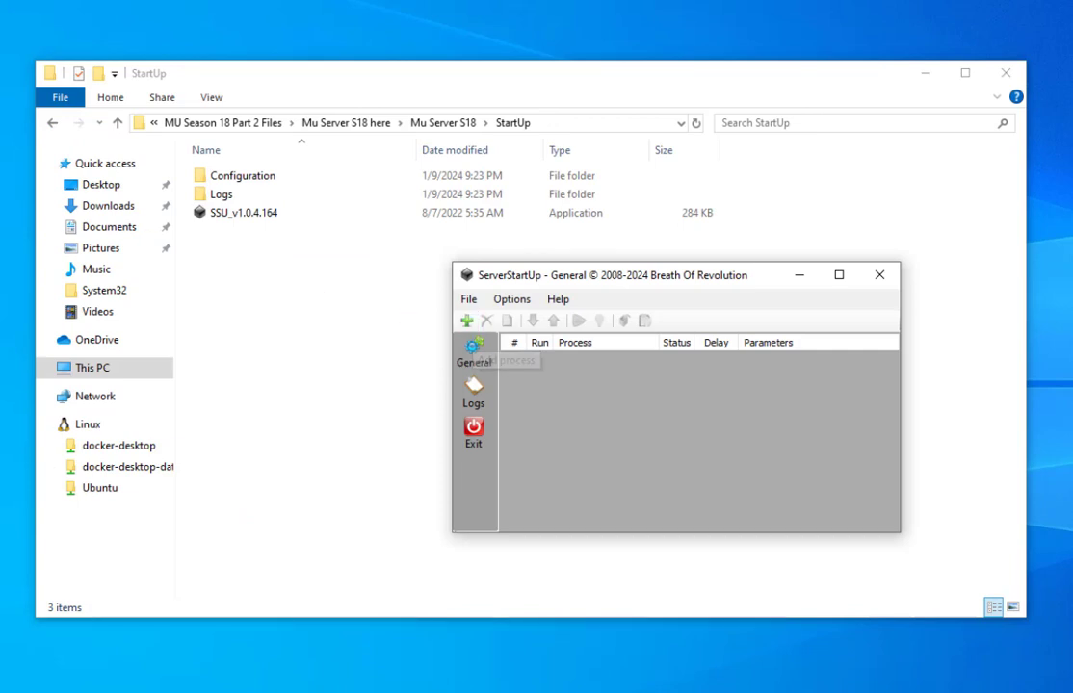
Add ConnectServer, DataServer.exe and JoinServer.exe to the ServerStartUp process list.
left_click(467, 320)
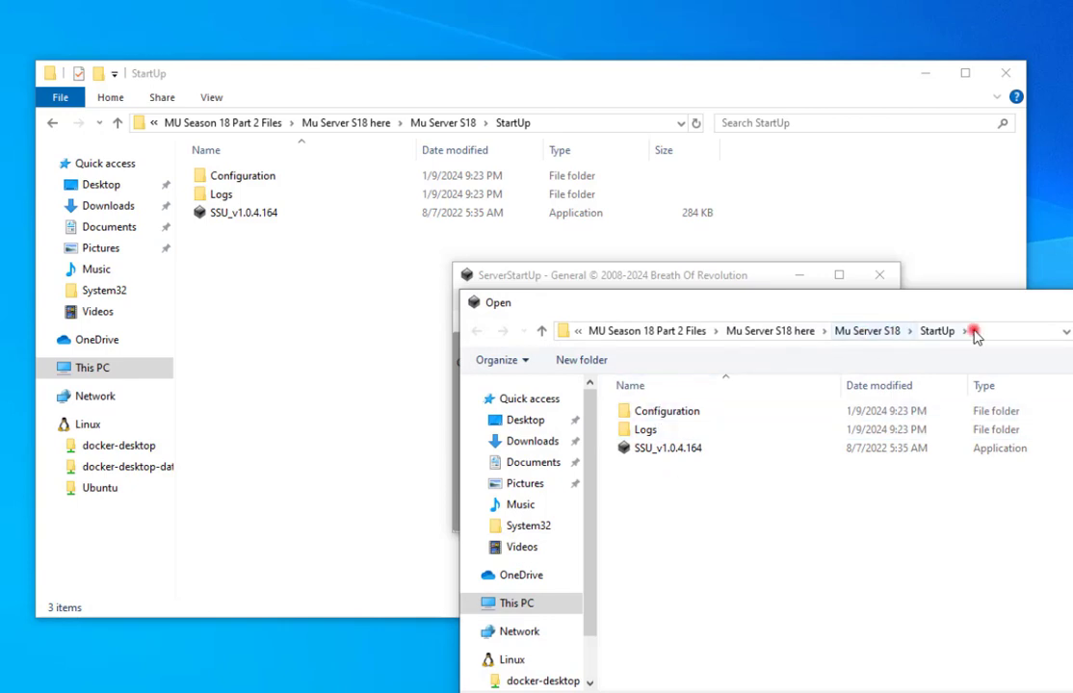
left_click(867, 332)
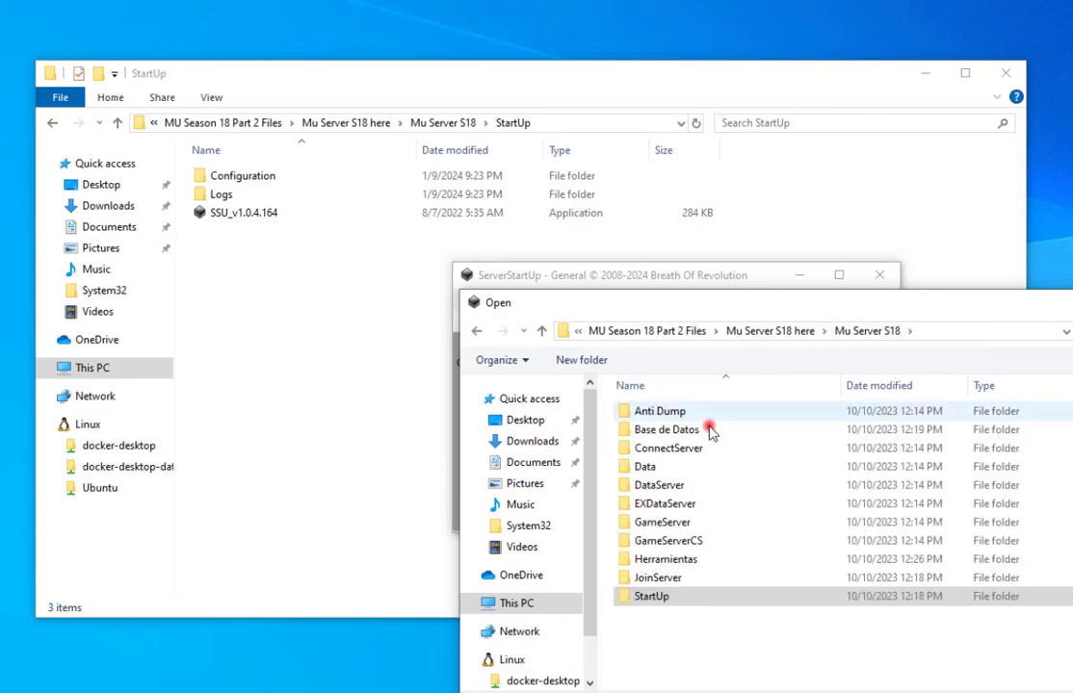
double_click(695, 450)
left_click(675, 459)
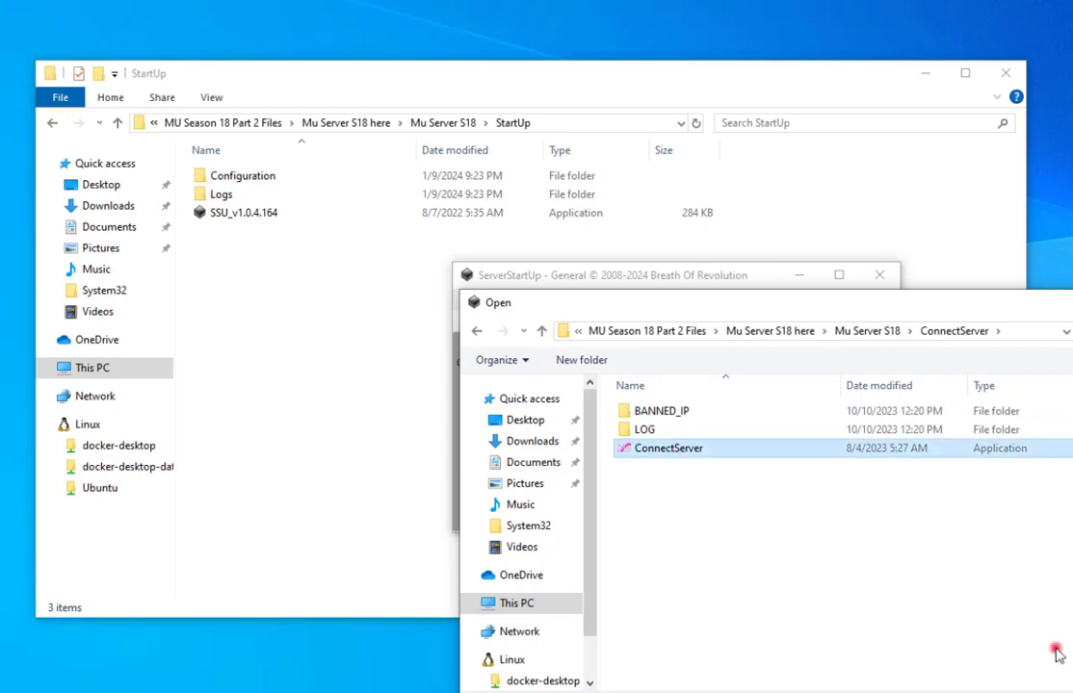
key("Return")
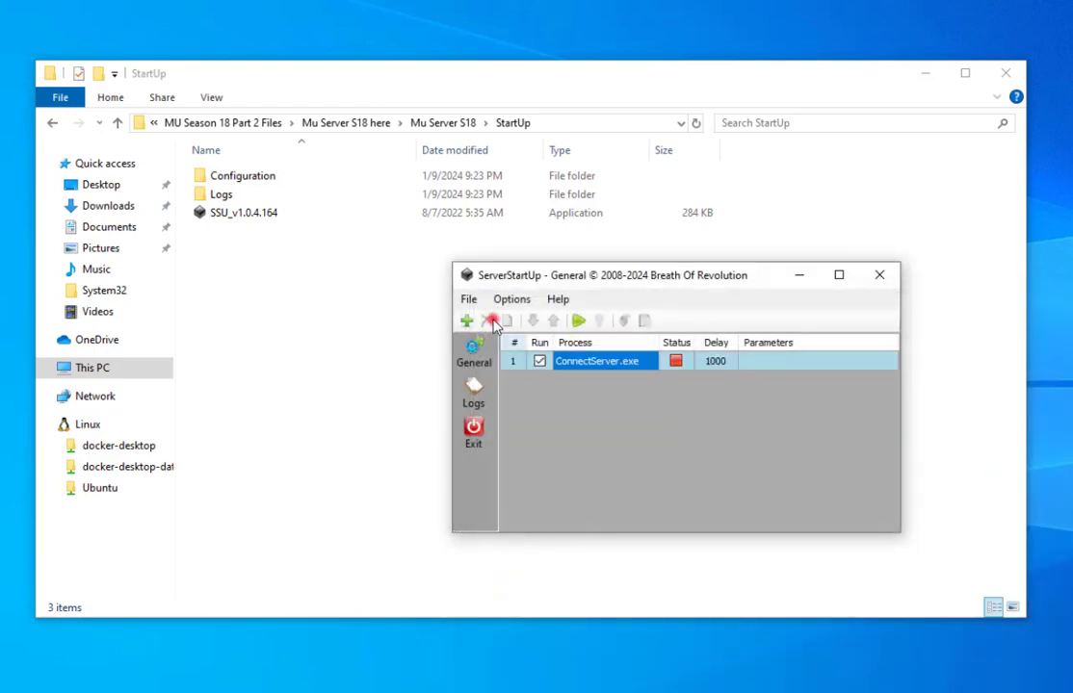
left_click(462, 323)
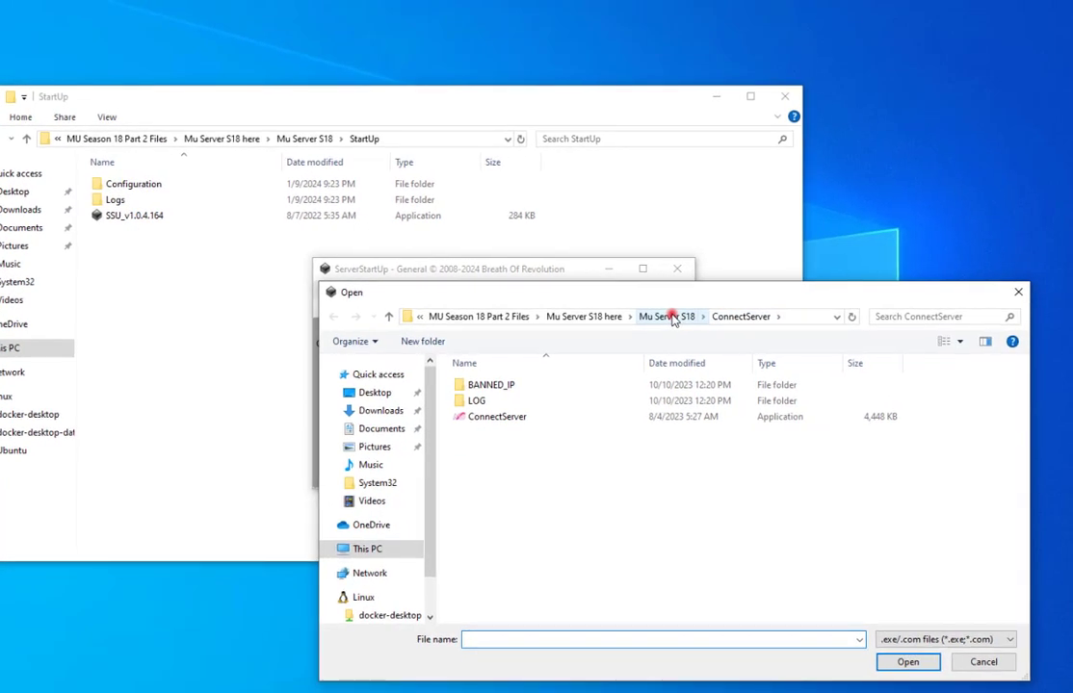
left_click(666, 317)
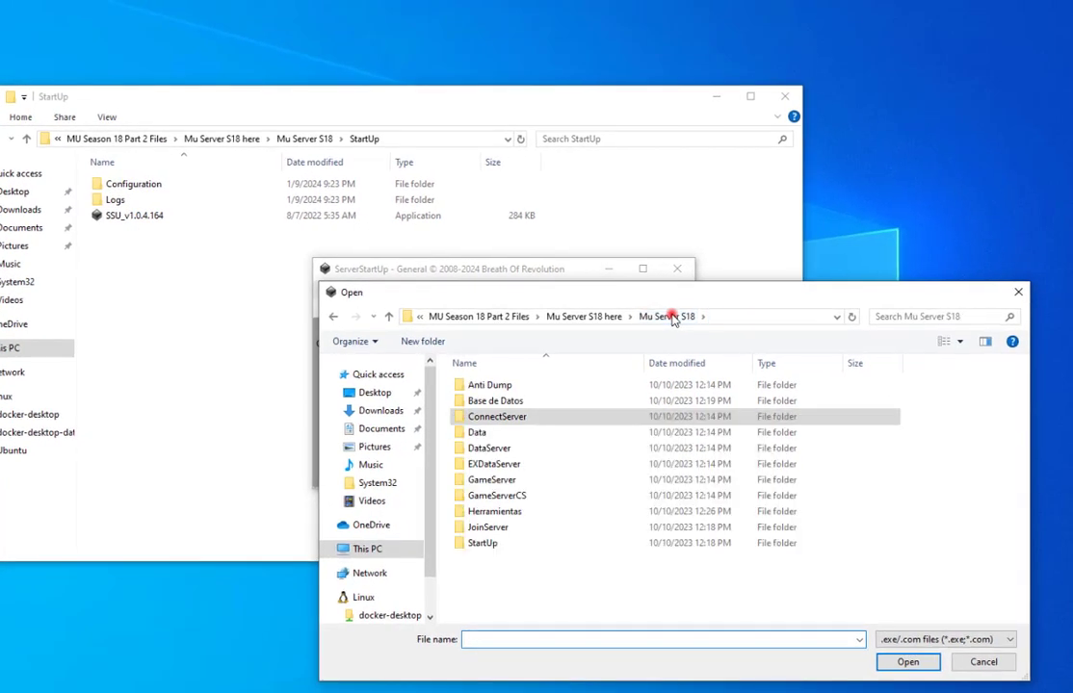
double_click(503, 449)
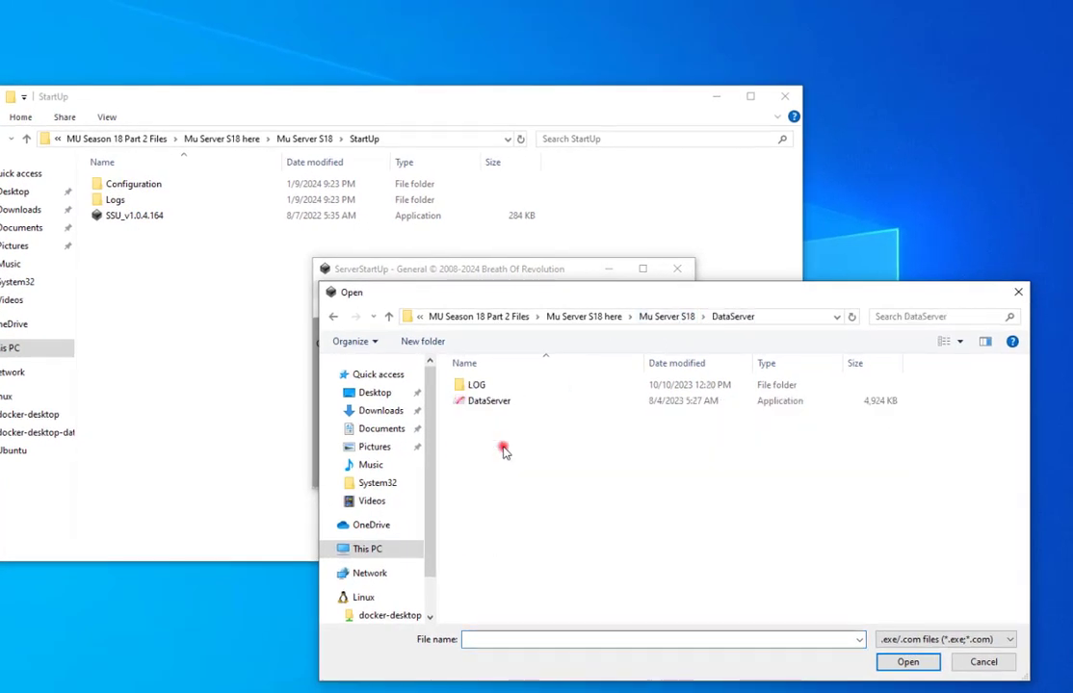
left_click(929, 672)
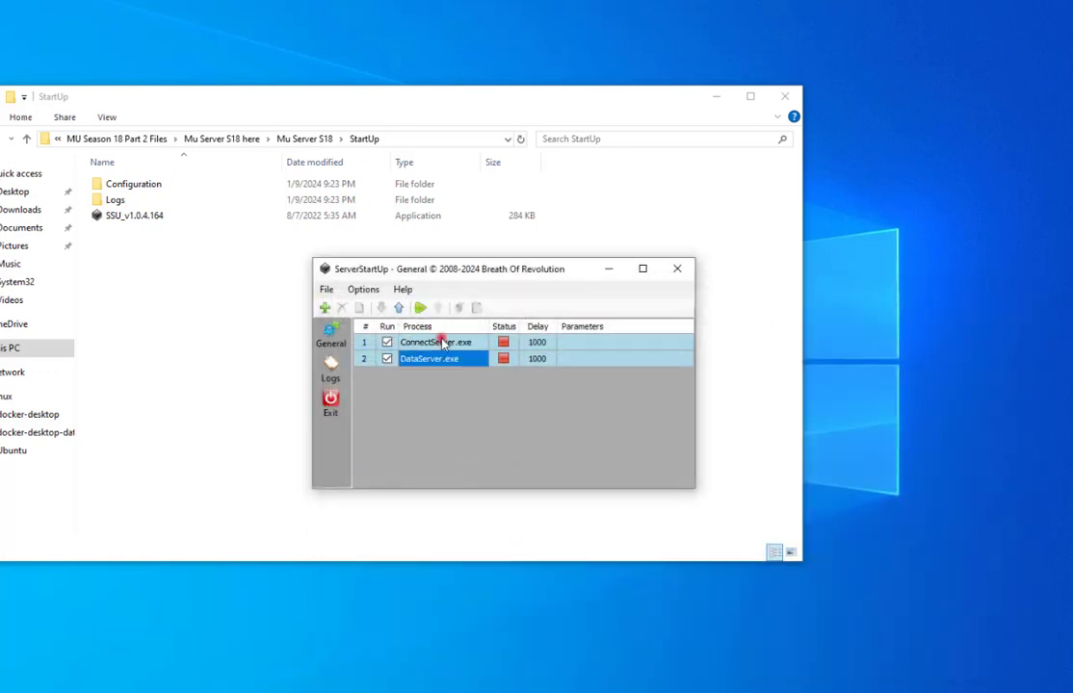
left_click(324, 308)
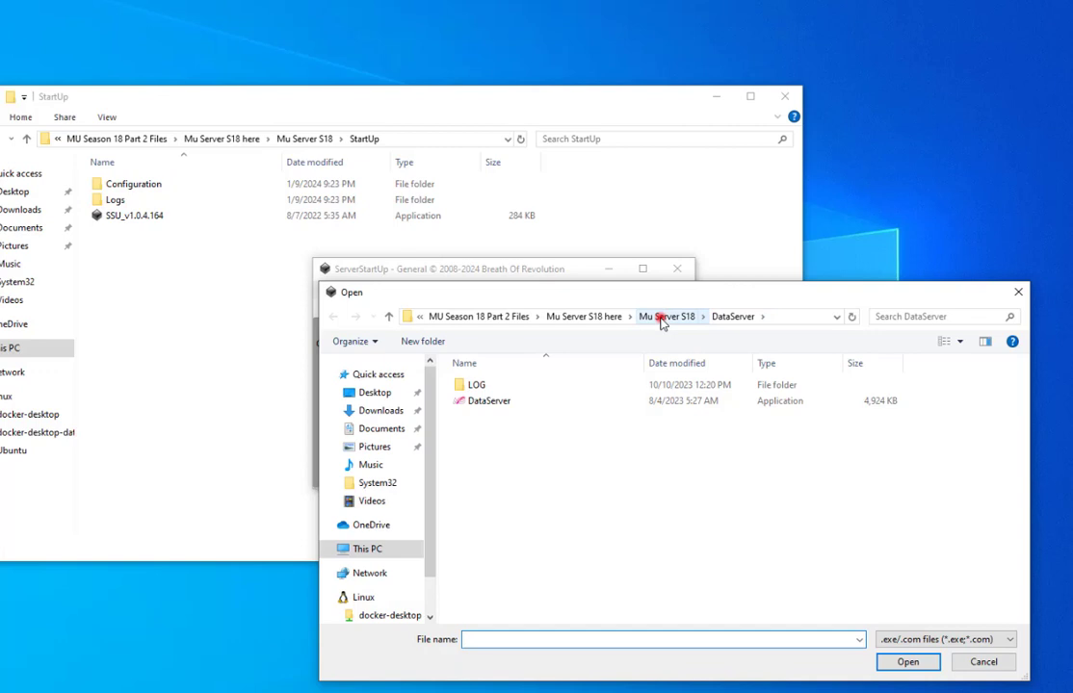
left_click(662, 318)
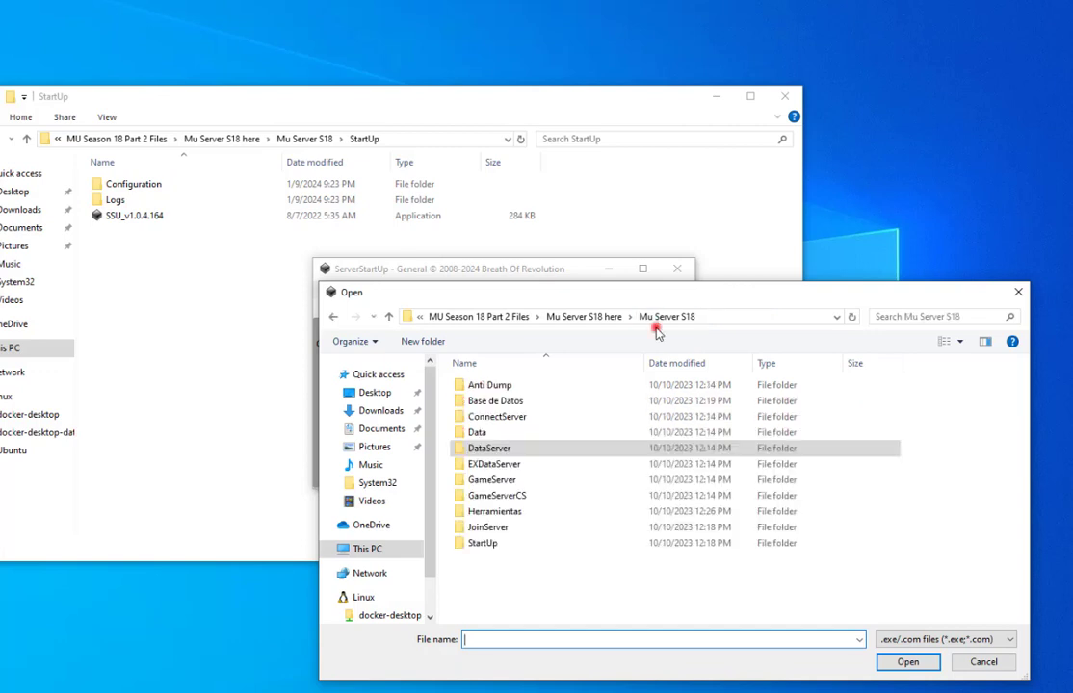
double_click(503, 530)
left_click(481, 416)
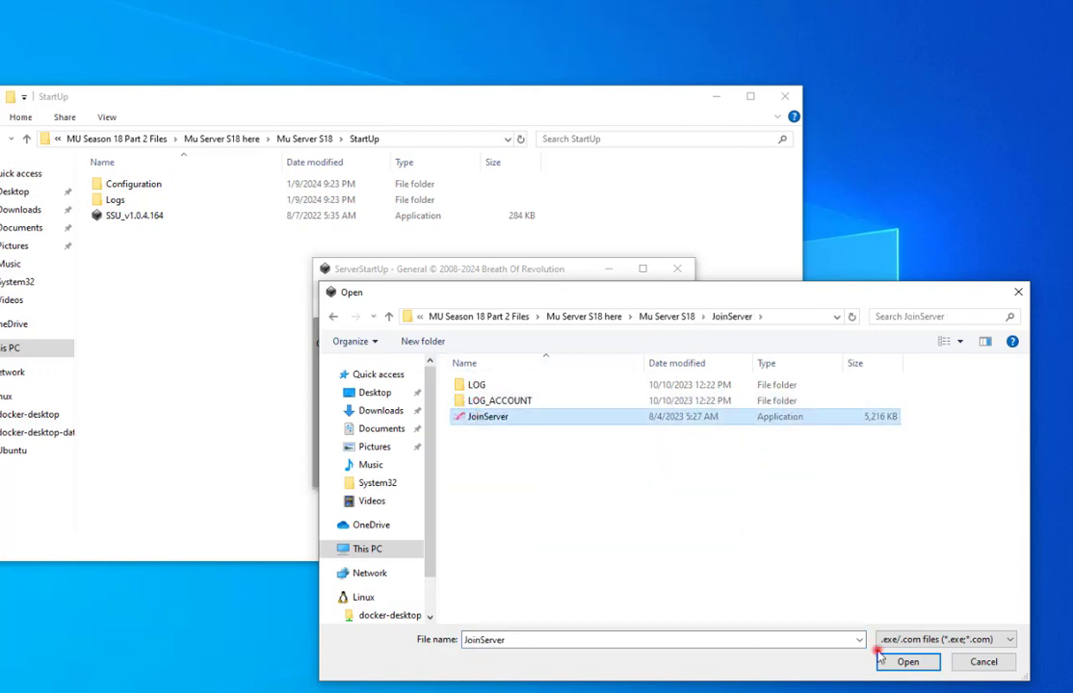
left_click(909, 663)
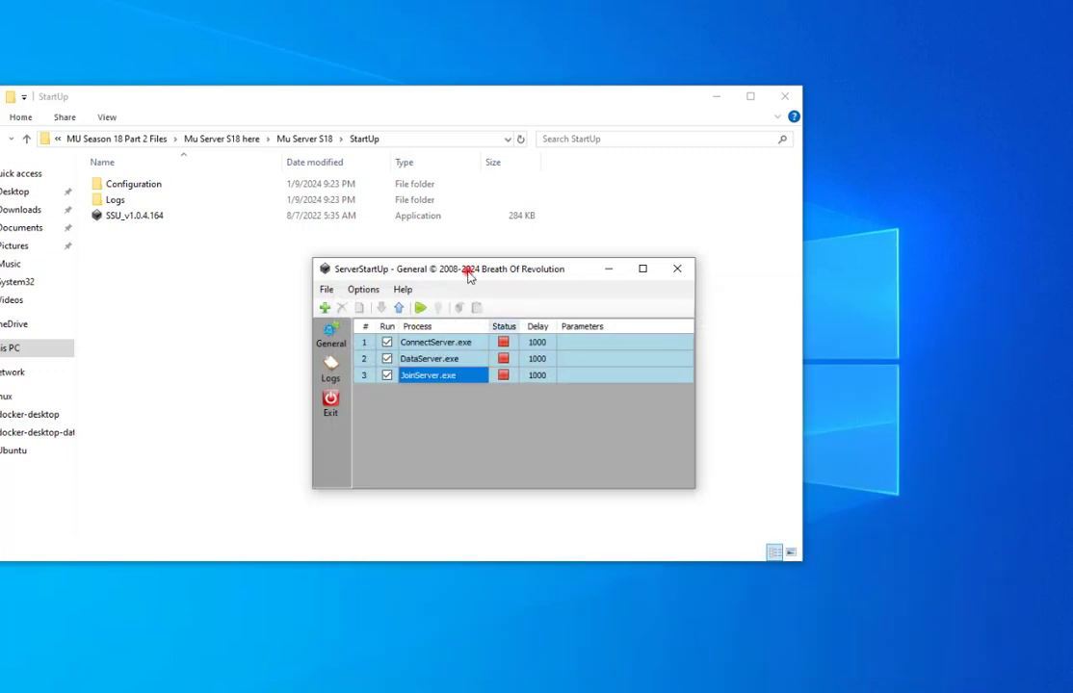
Add GameServer.exe, the GameServerCS GameServer and Anti Dump.exe as processes four to six.
left_click(324, 307)
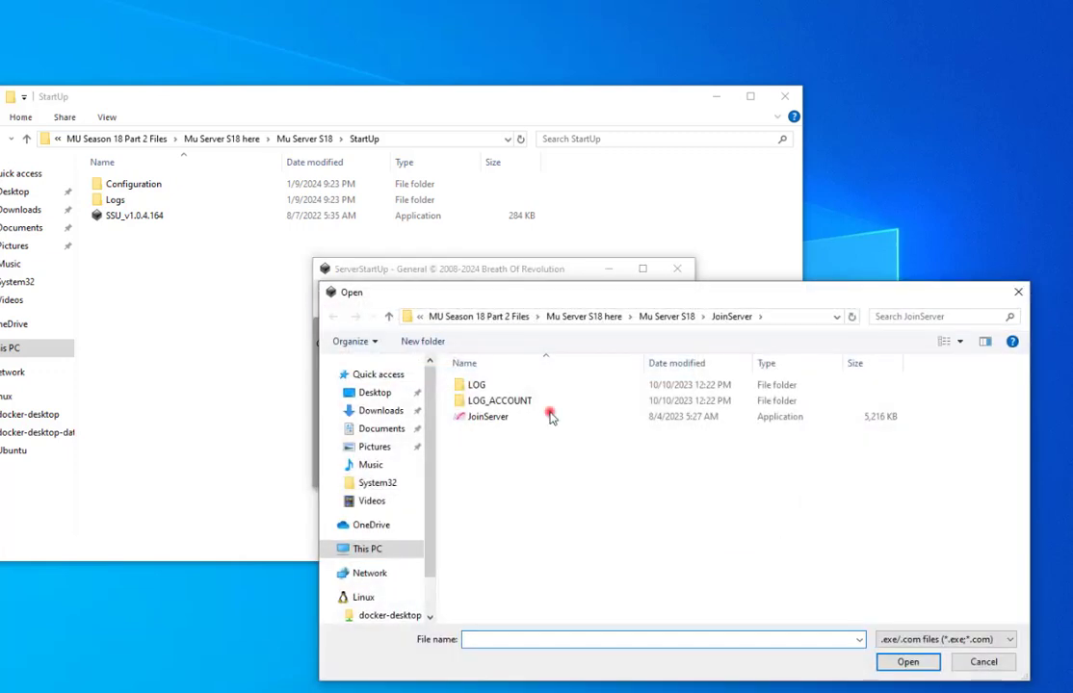
left_click(665, 317)
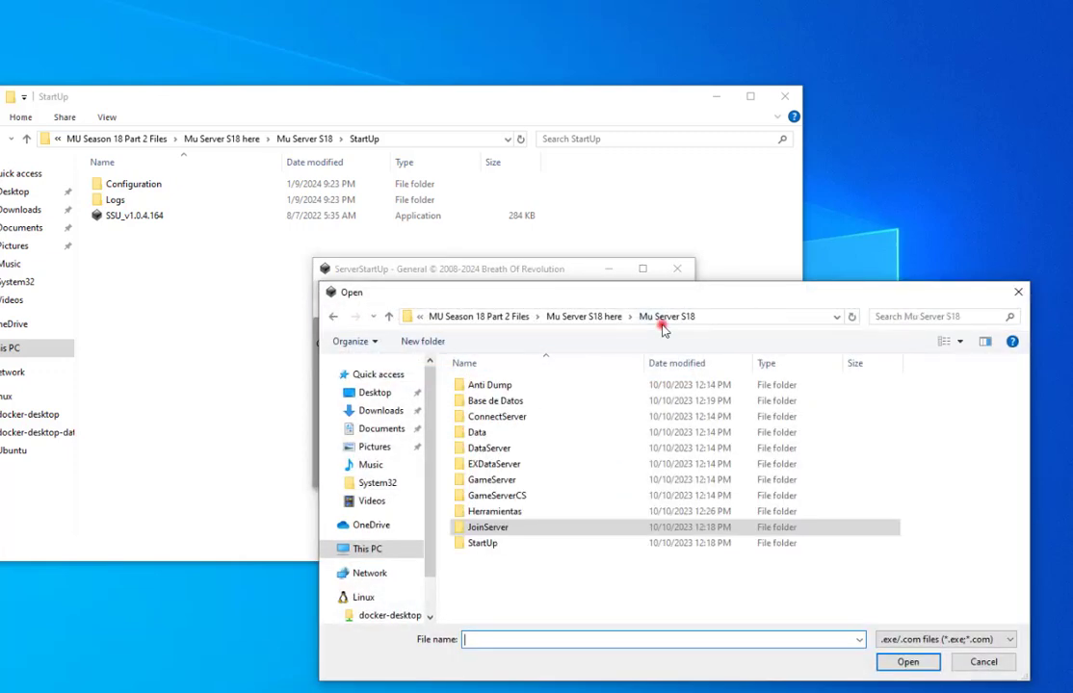
double_click(510, 480)
left_click(504, 560)
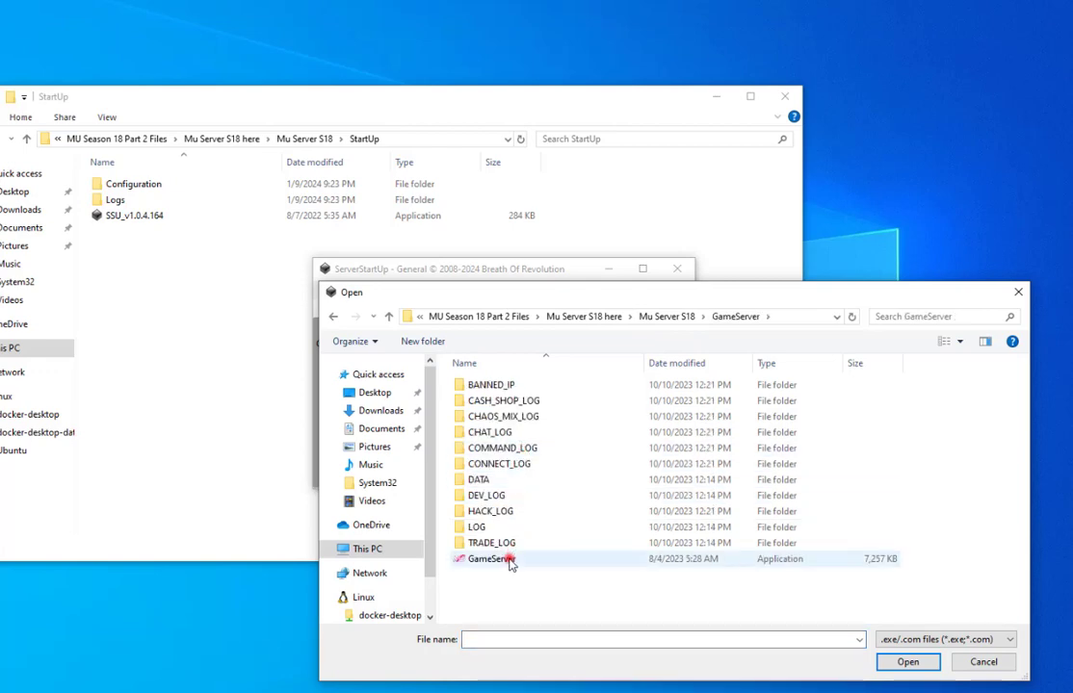
left_click(910, 663)
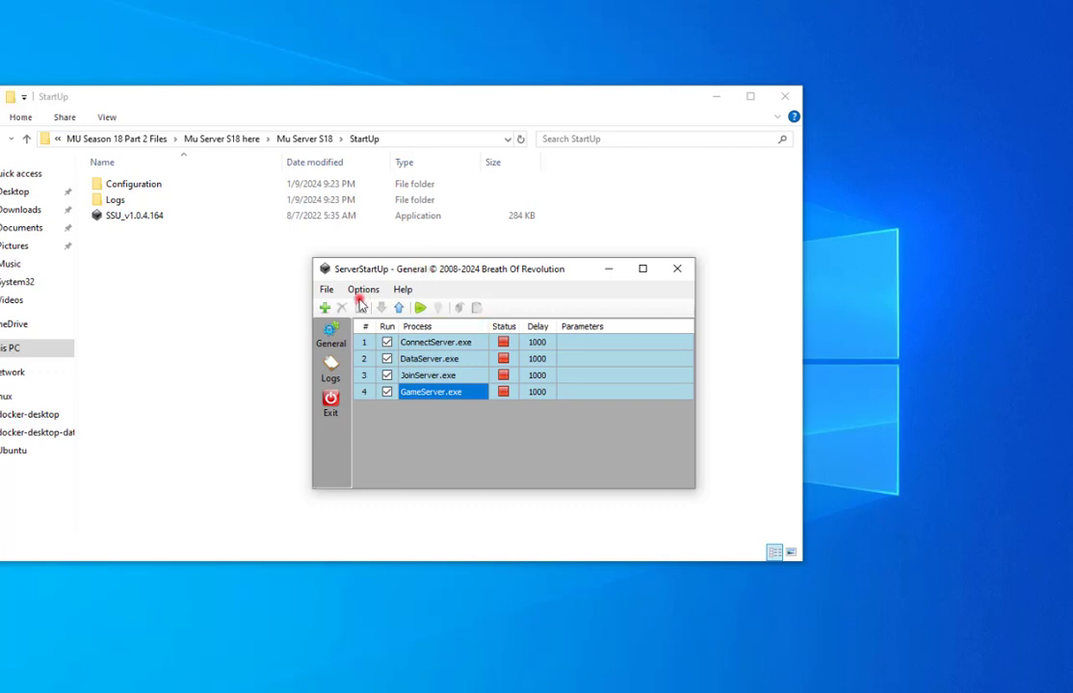
left_click(325, 309)
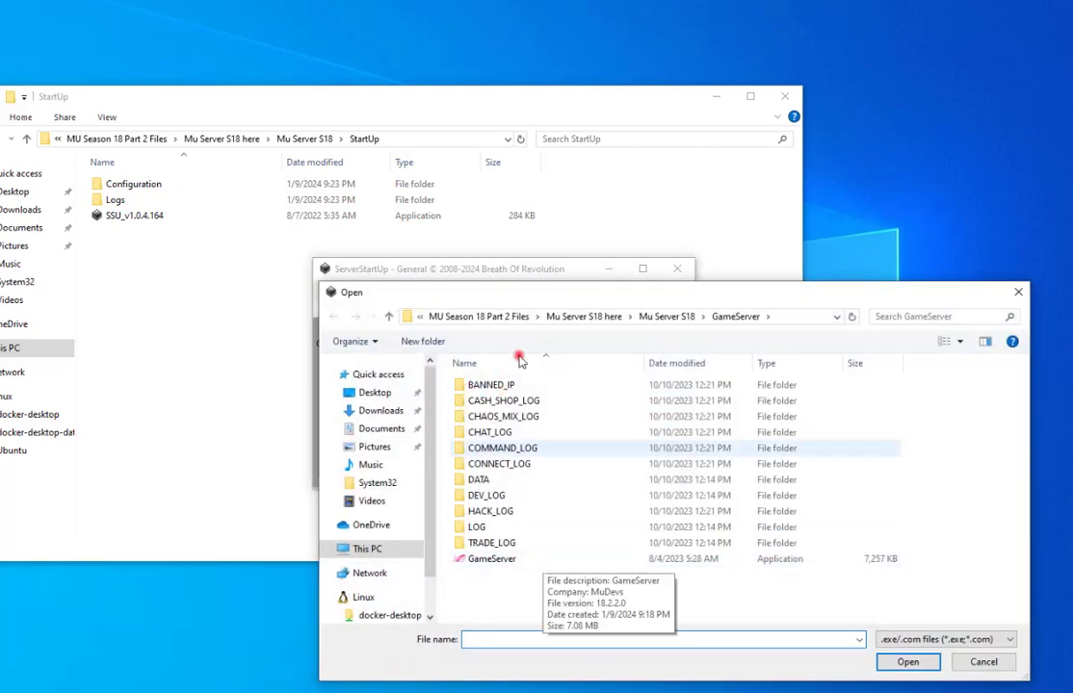
left_click(671, 319)
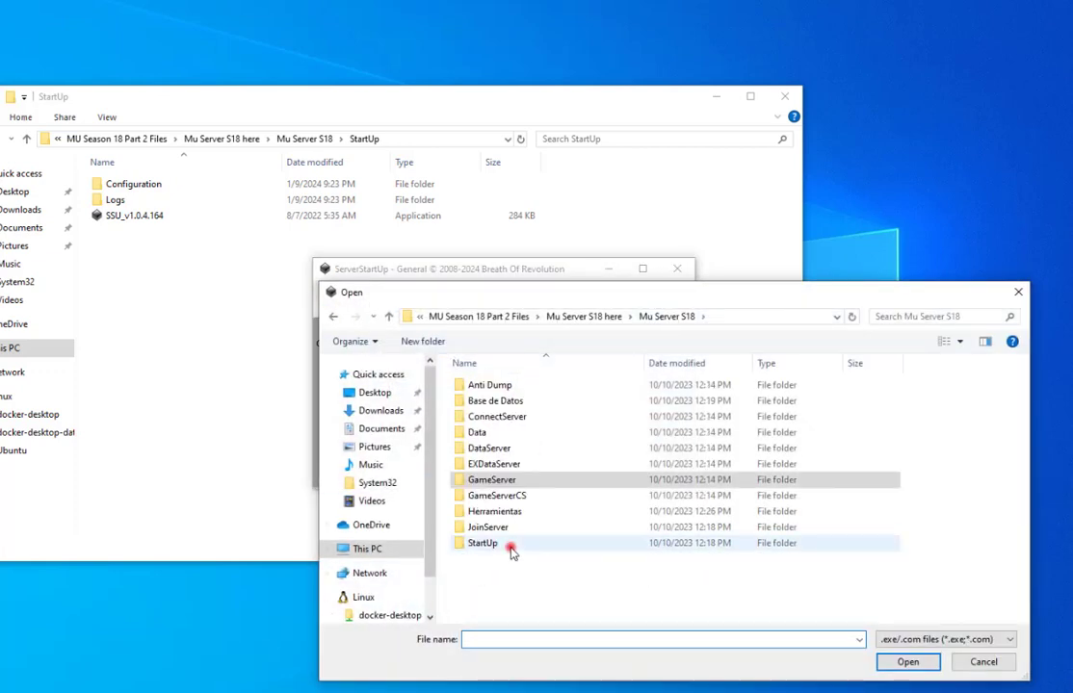
double_click(534, 495)
left_click(493, 403)
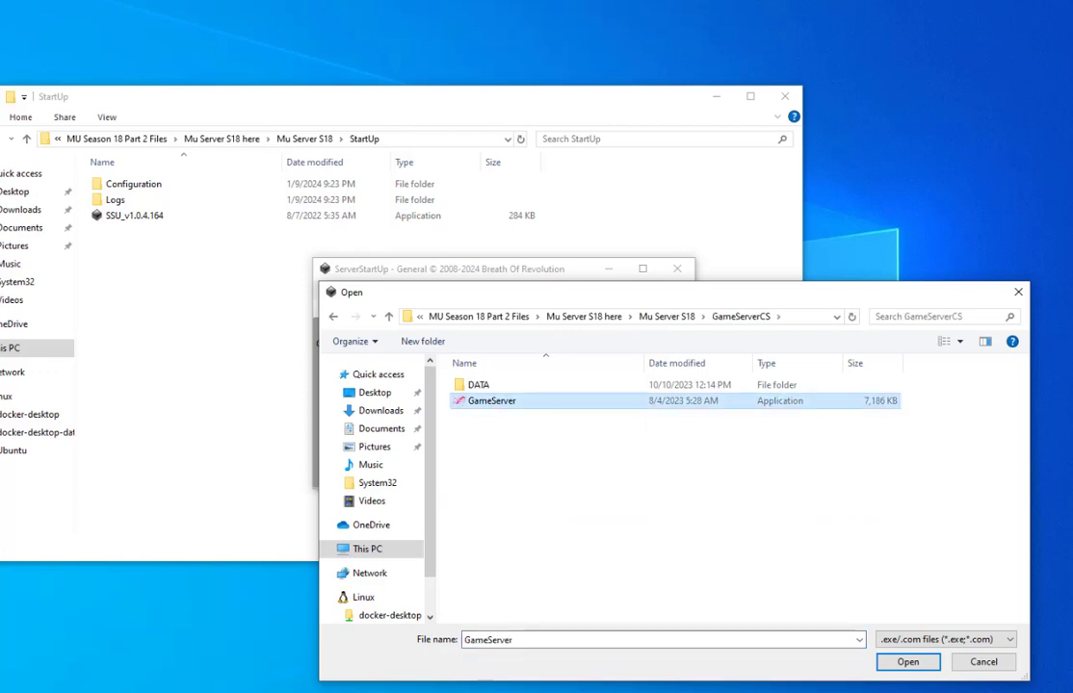
left_click(906, 662)
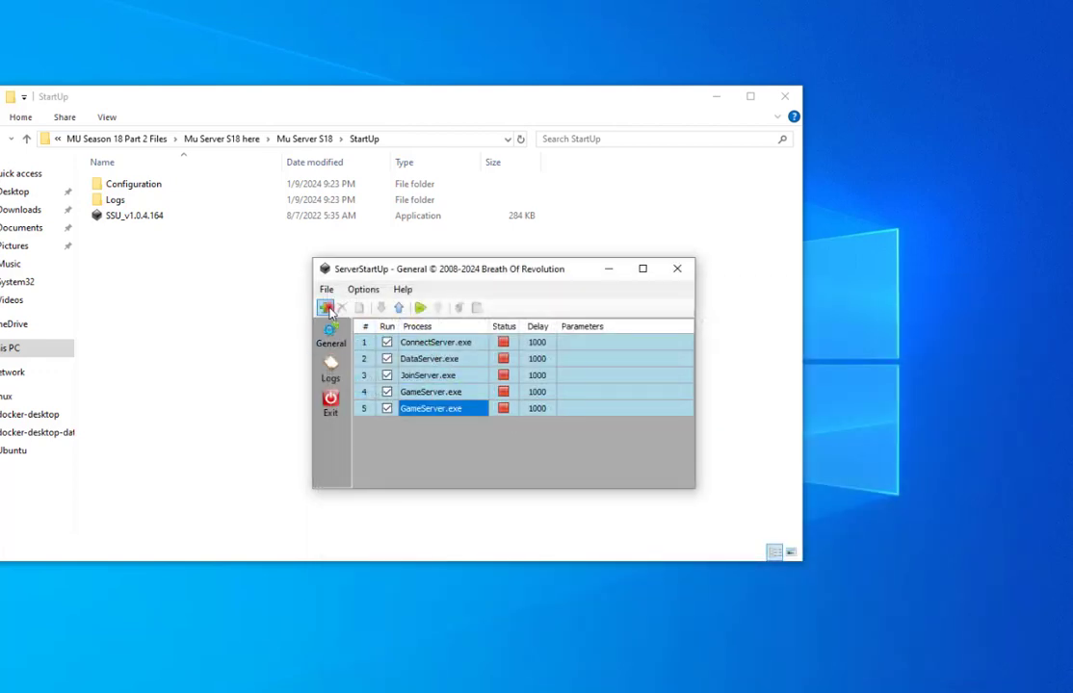
left_click(325, 307)
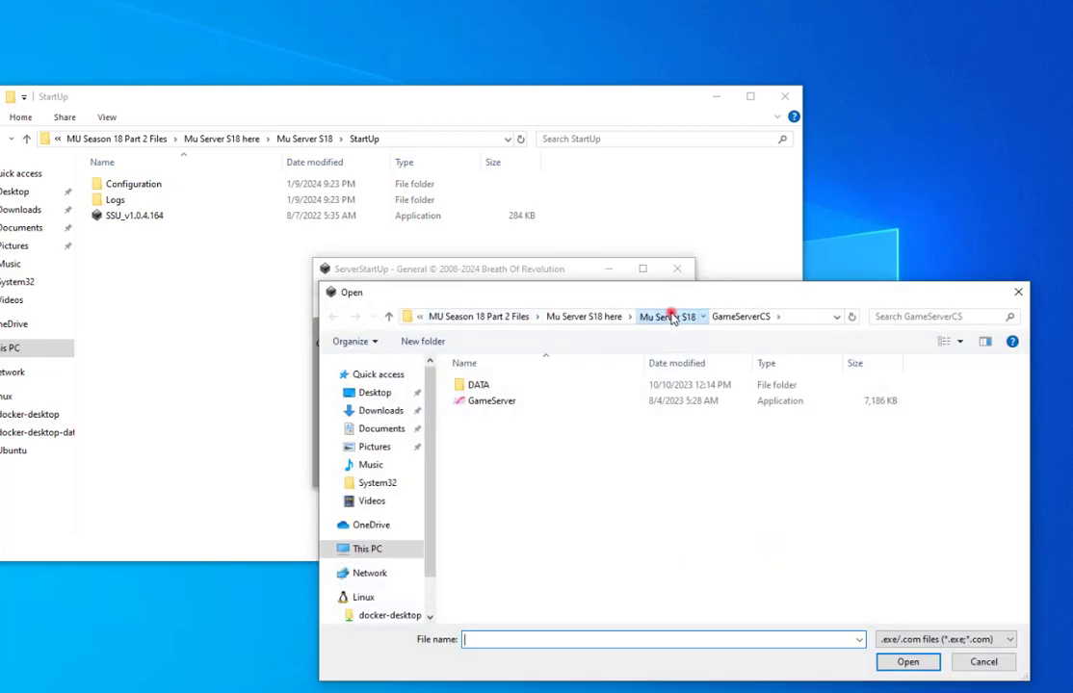
left_click(665, 315)
double_click(529, 384)
left_click(520, 417)
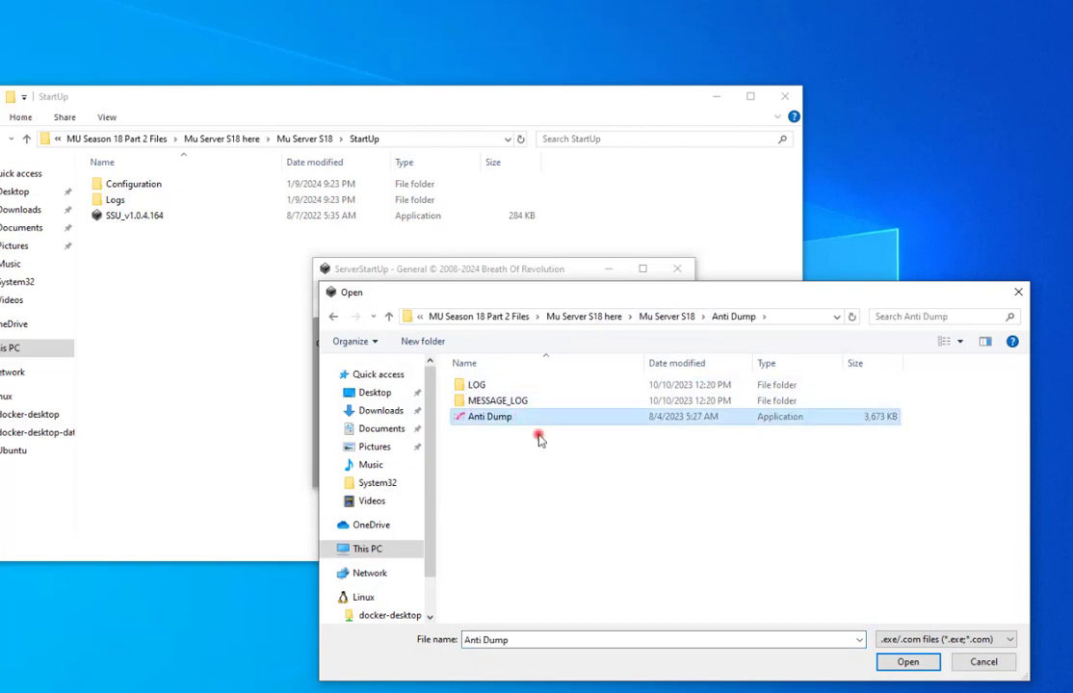
left_click(908, 661)
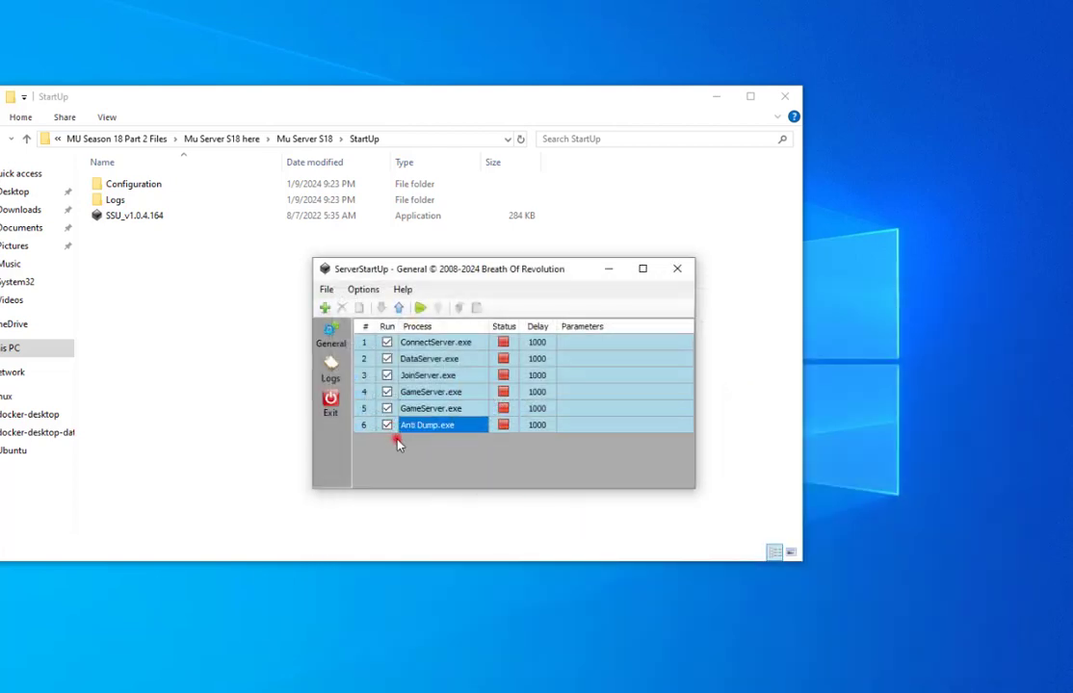
Turn off Run for Anti Dump.exe and the second GameServer.exe, then close ServerStartUp.
left_click(386, 425)
left_click(386, 408)
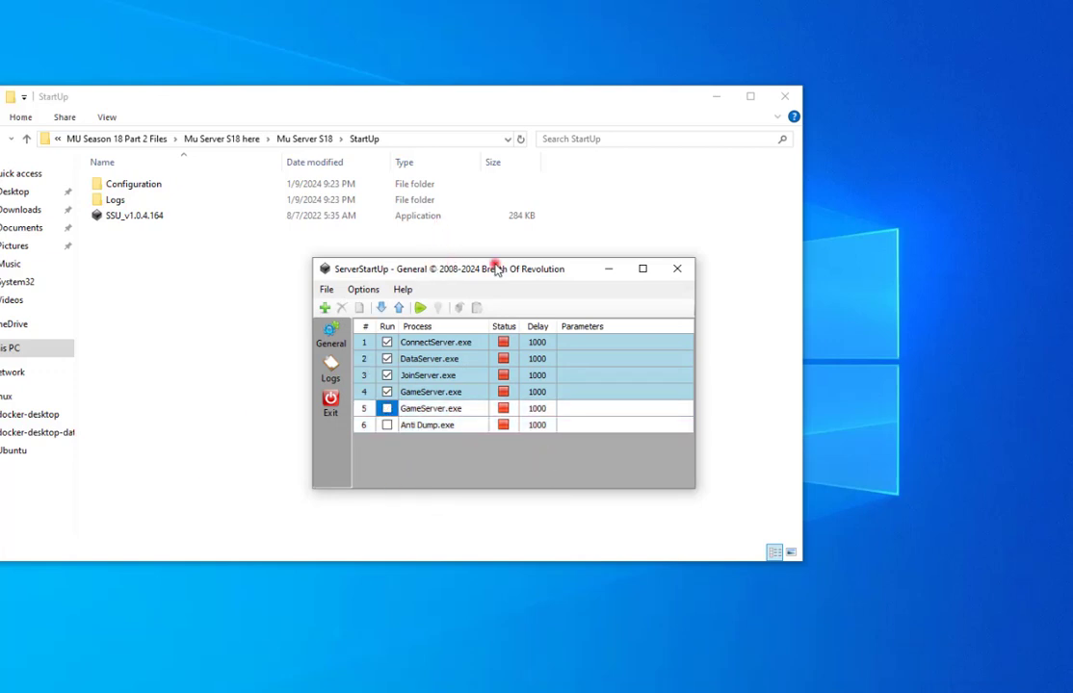
mouse_move(496, 269)
left_mouse_down()
mouse_move(515, 276)
mouse_move(513, 250)
mouse_move(509, 262)
left_mouse_up()
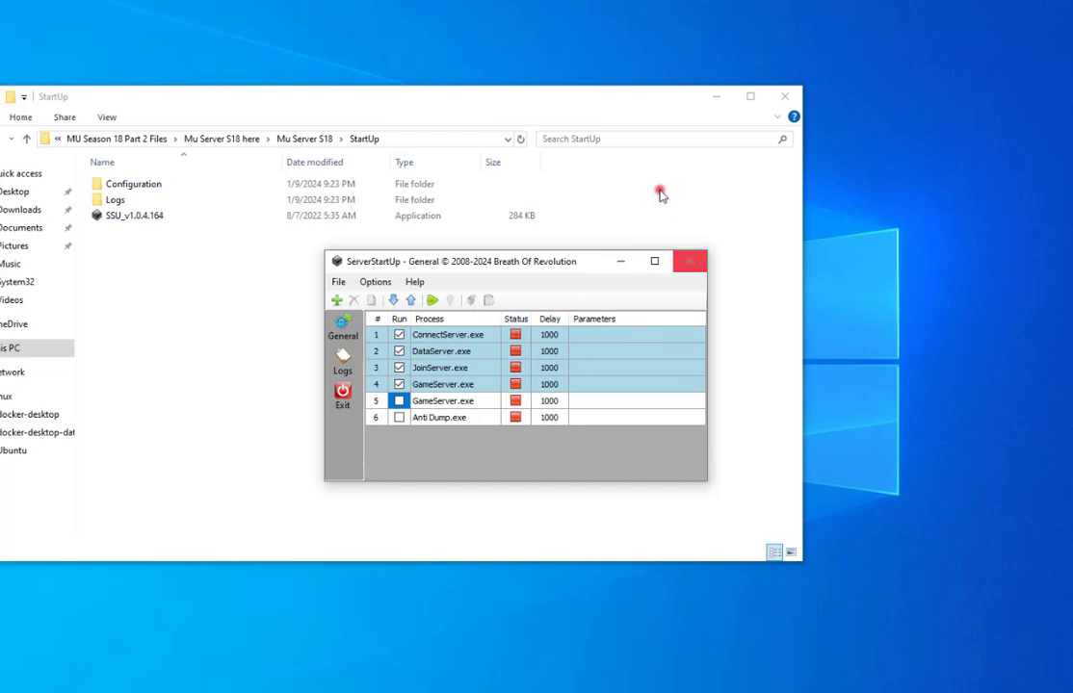
left_click(692, 268)
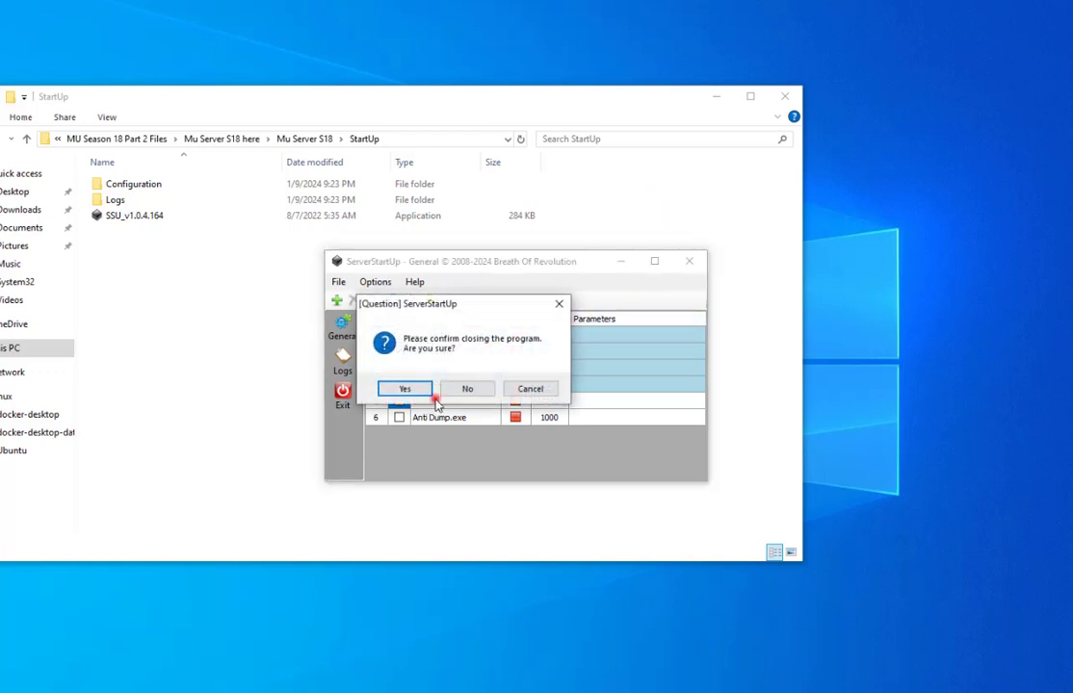
left_click(398, 392)
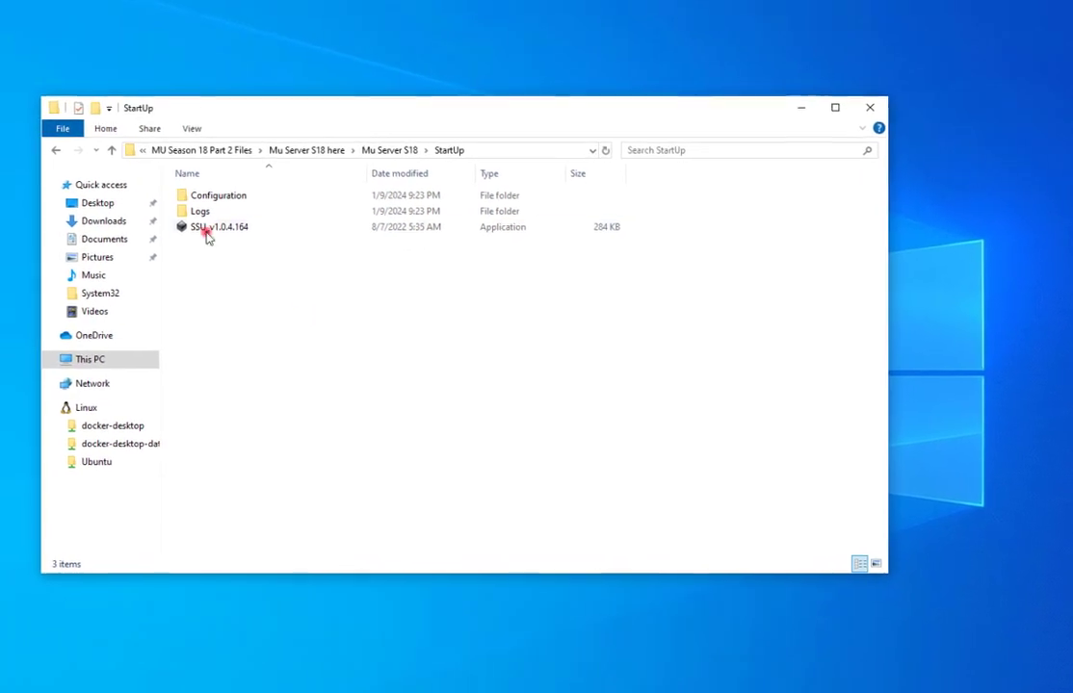
double_click(164, 189)
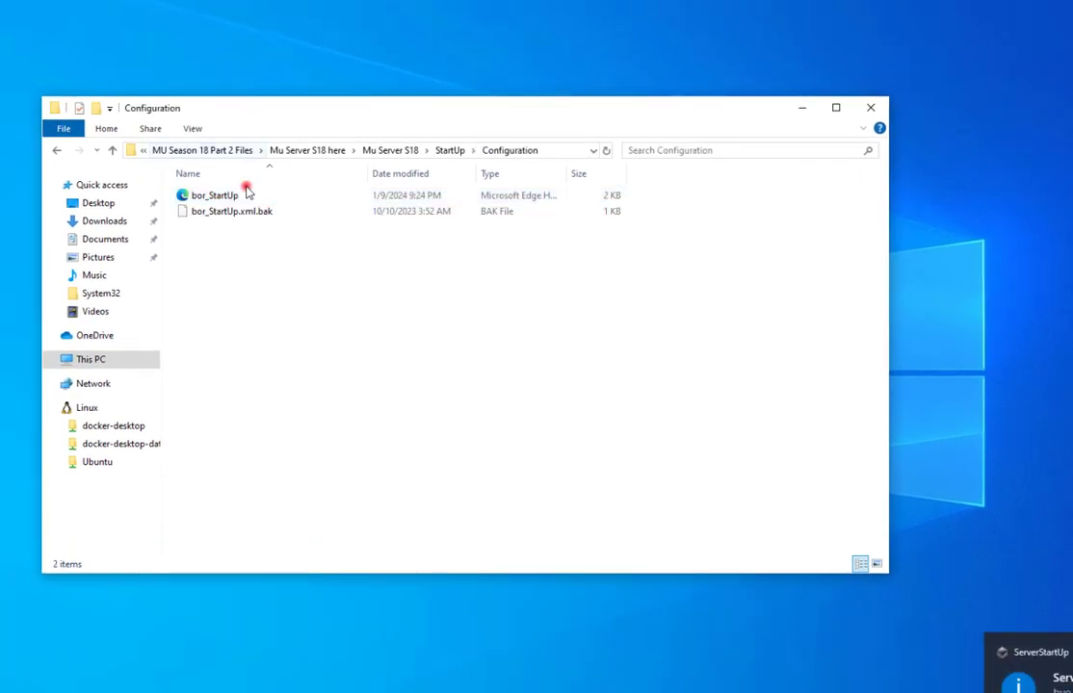
Delete bor_StartUp.xml.bak and view bor_StartUp in Notepad++, declining the update.
left_click(231, 218)
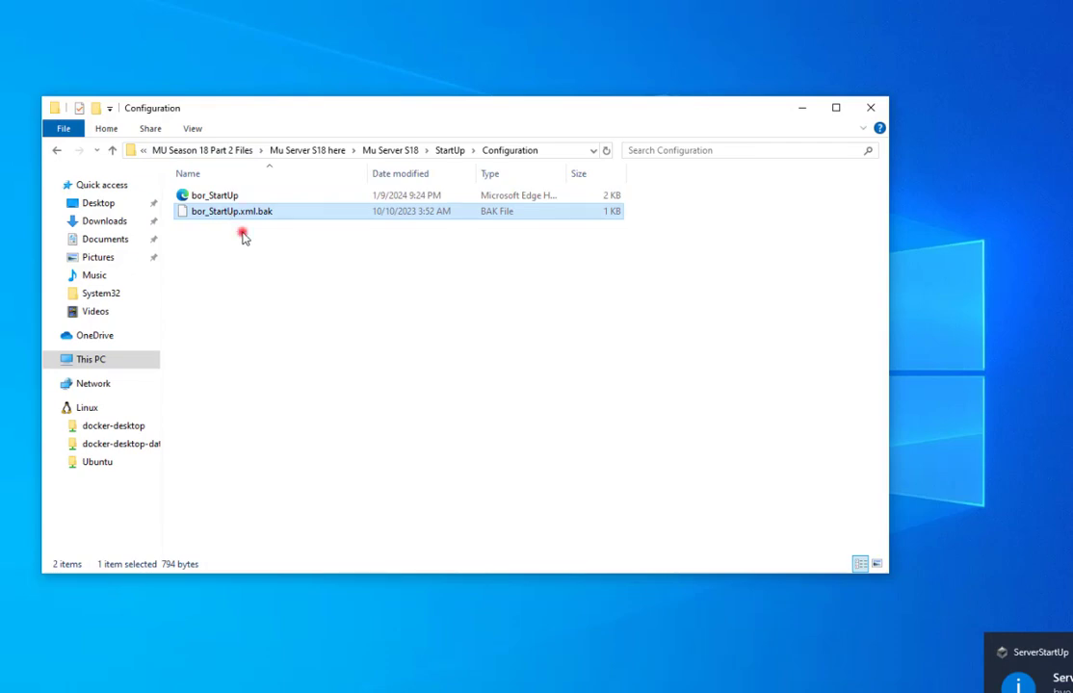
key("Delete")
left_click(199, 199)
right_click(197, 200)
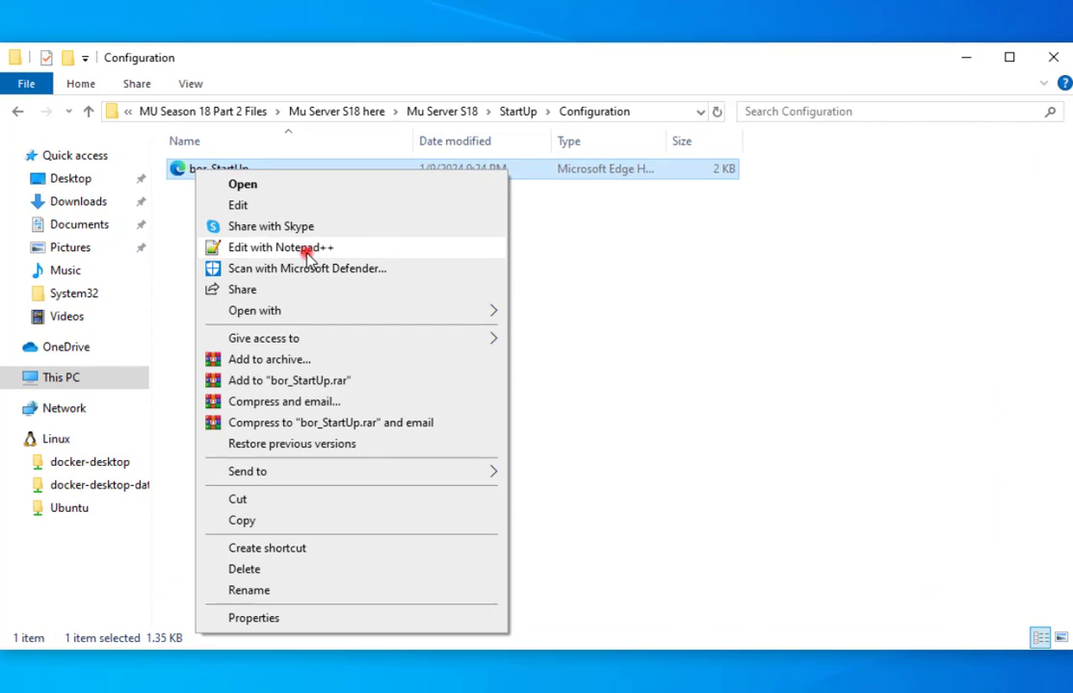
left_click(306, 250)
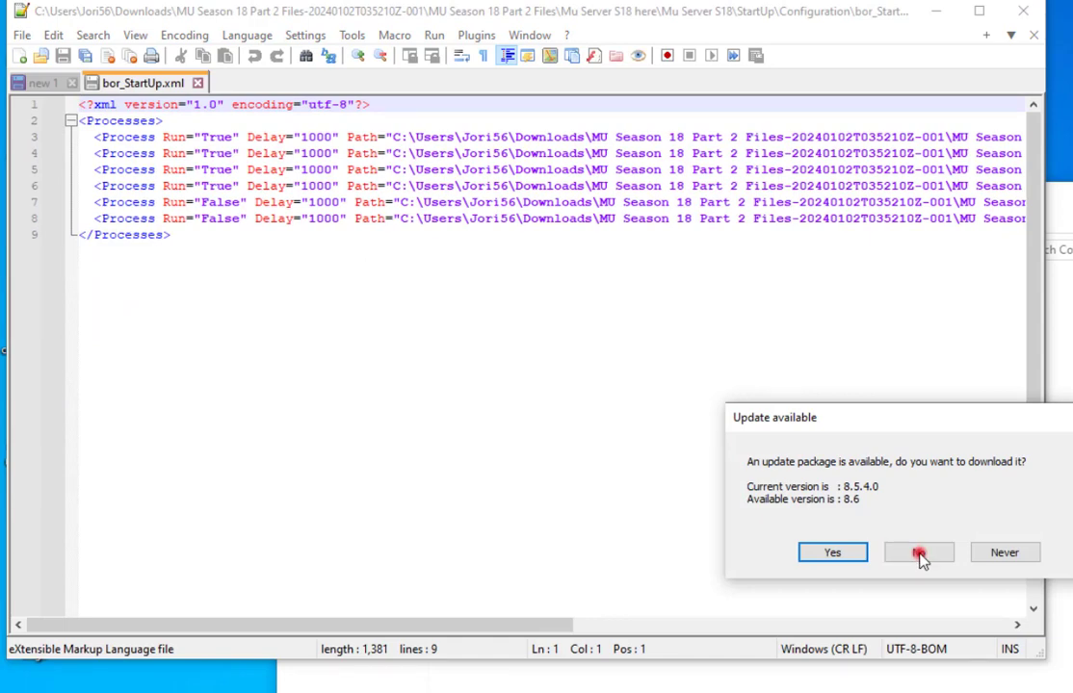
left_click(920, 556)
left_click(1023, 11)
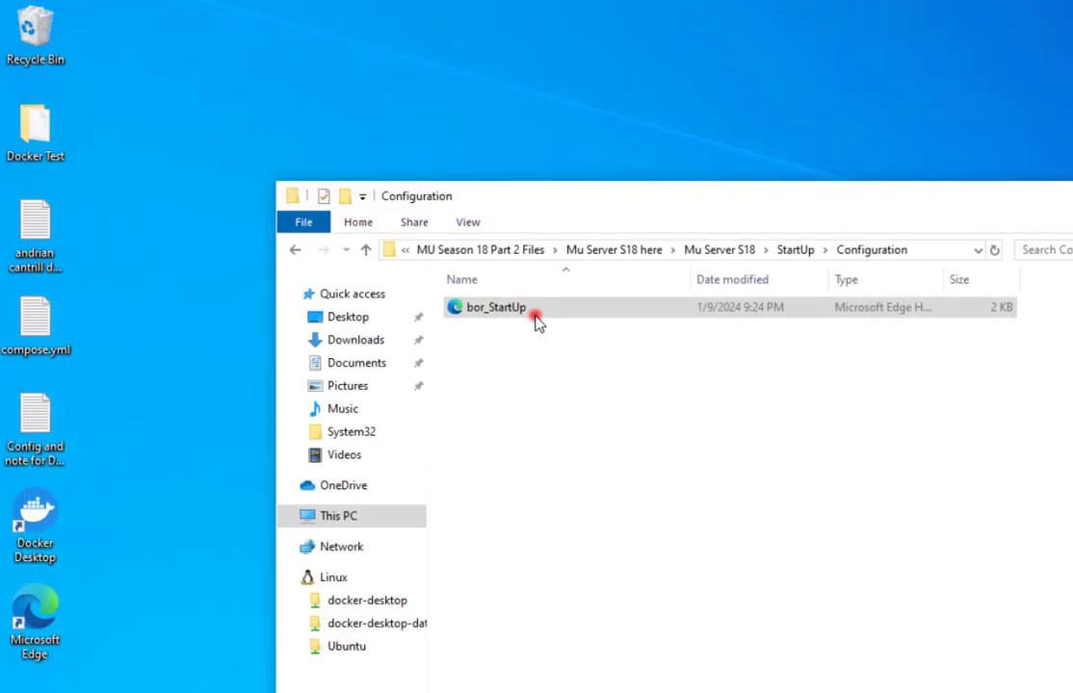
Clear the Read-only attribute on bor_StartUp and apply it.
right_click(523, 318)
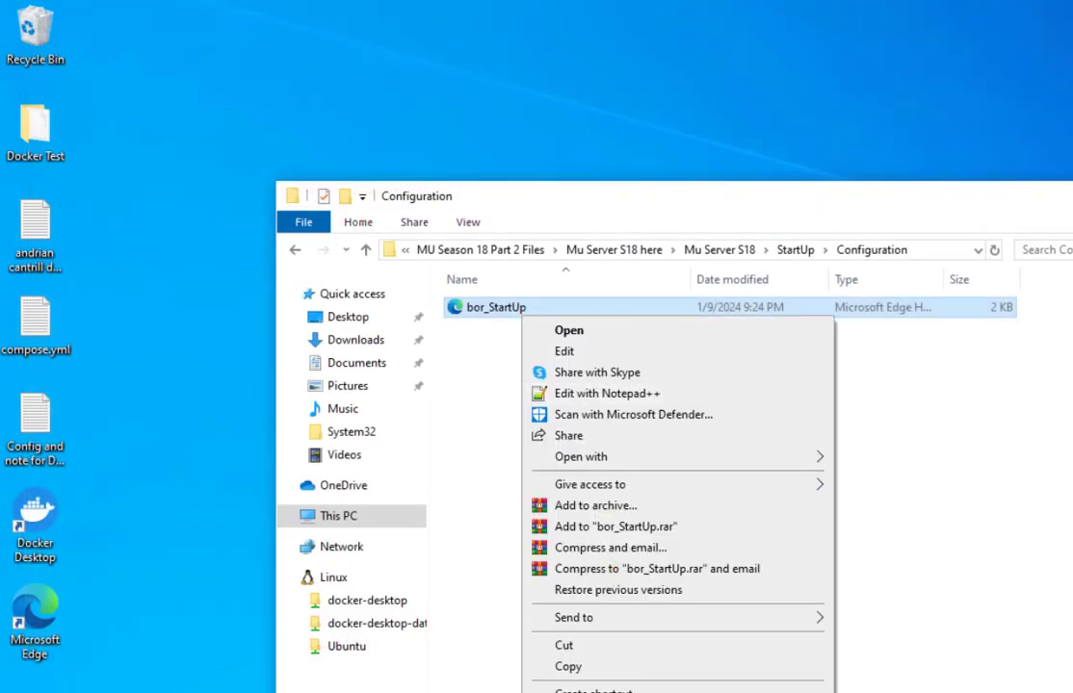
key("r")
left_click(655, 671)
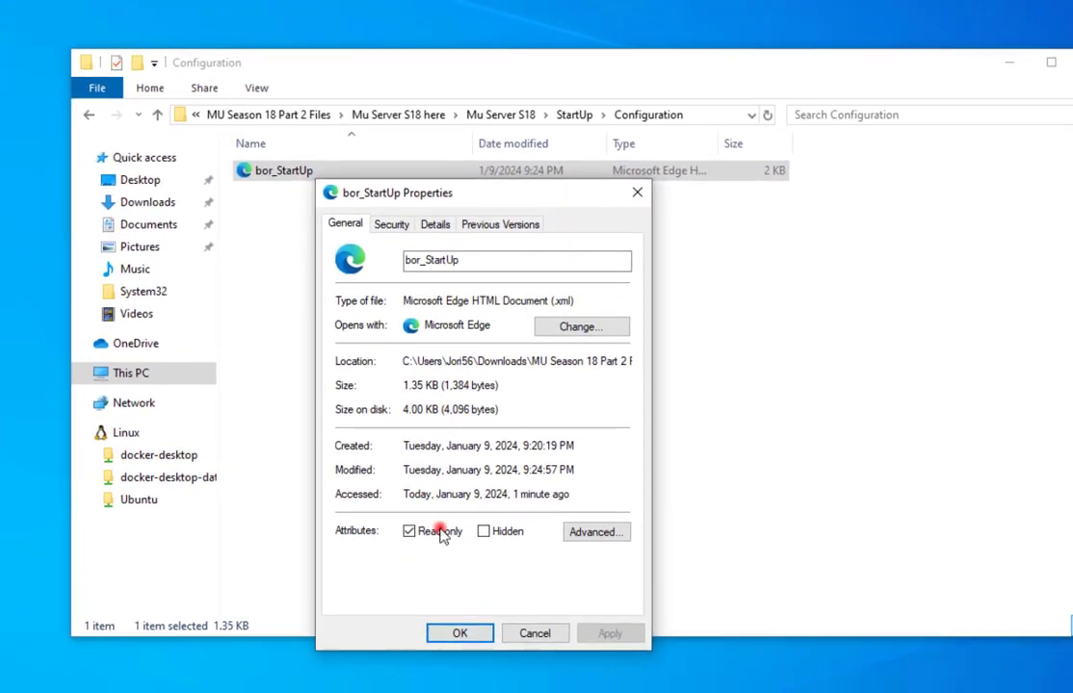
left_click(610, 636)
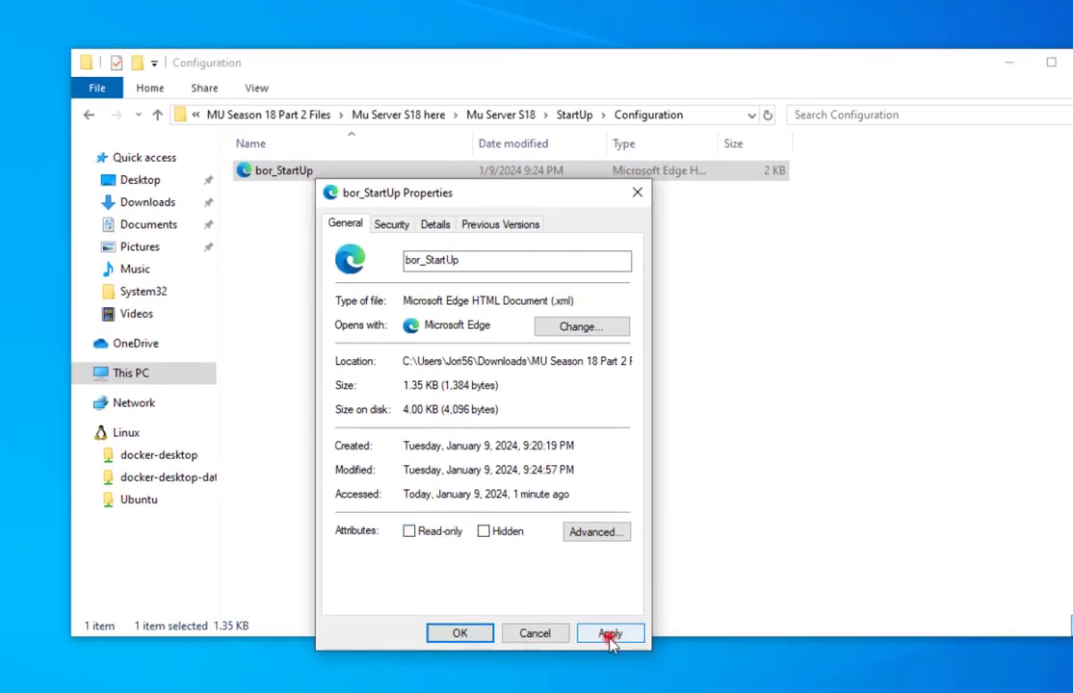
Open bor_StartUp in Notepad++ and start rewriting the Delay values on lines 3-6.
left_click(459, 633)
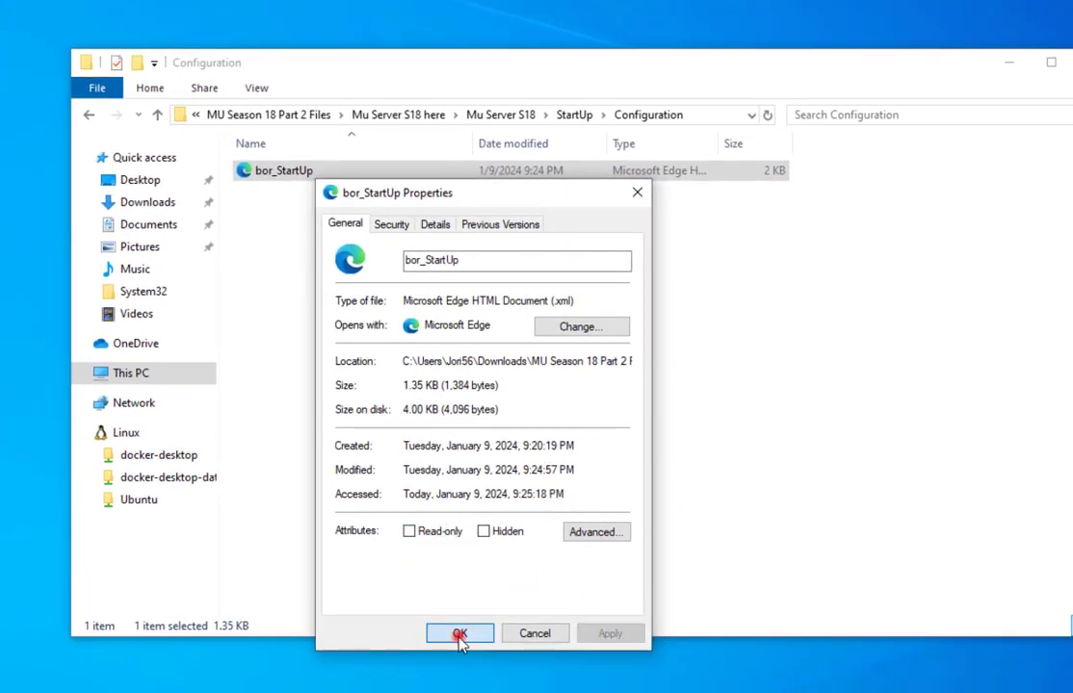
right_click(318, 179)
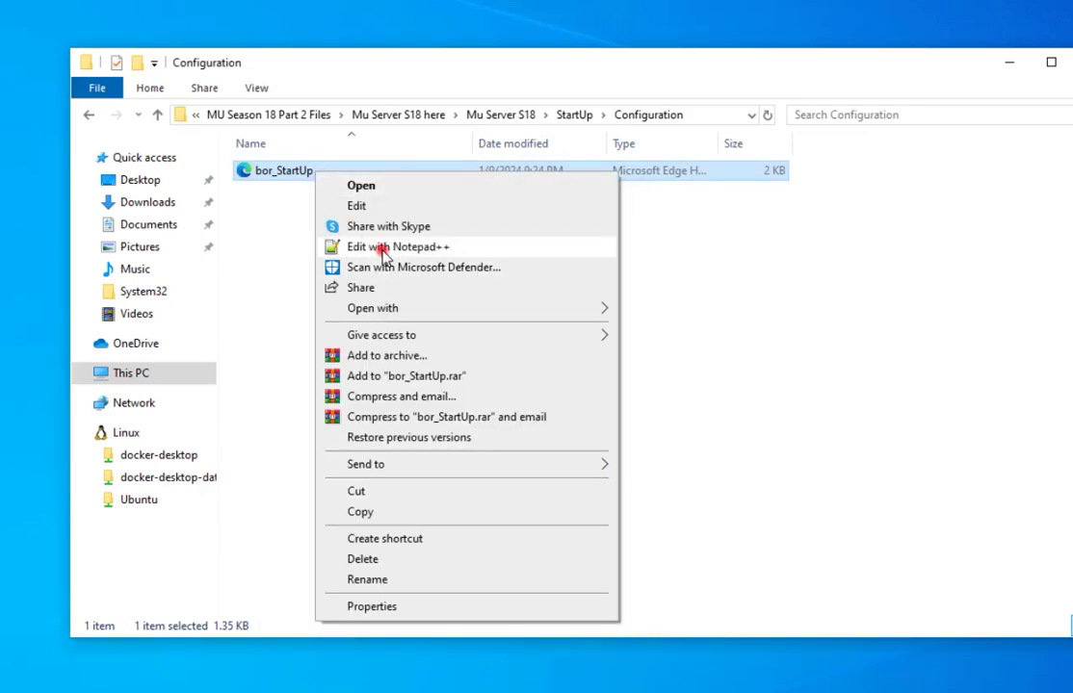
left_click(380, 248)
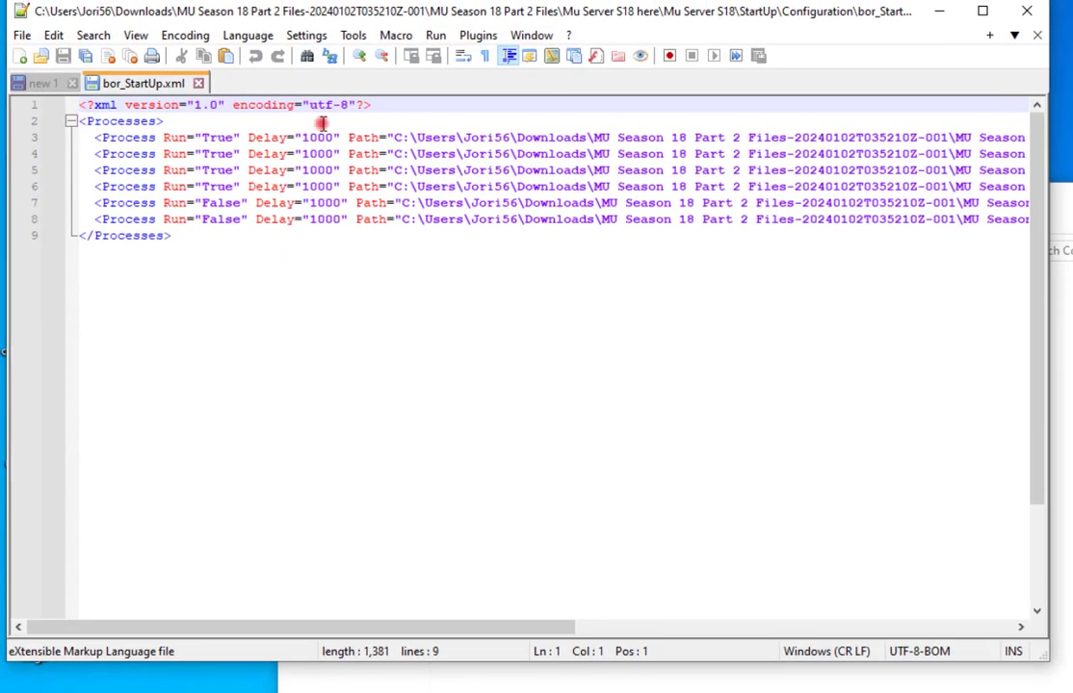
left_click(309, 138)
key("BackSpace")
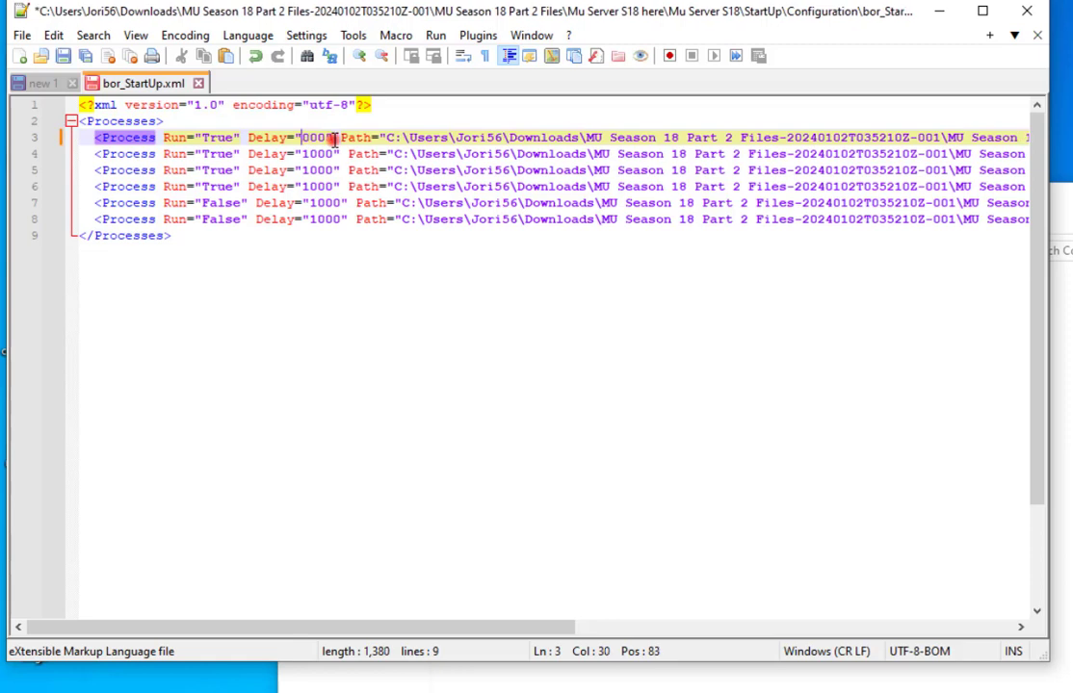
type("3")
key("Down")
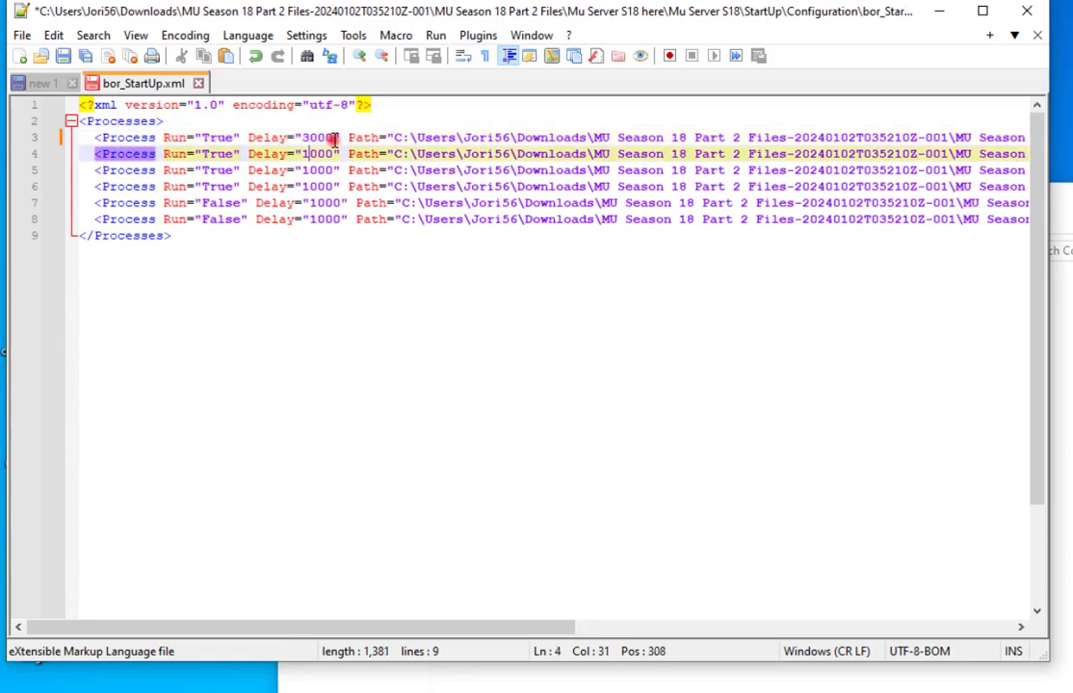
type("3")
key("Down")
key("BackSpace")
type("3")
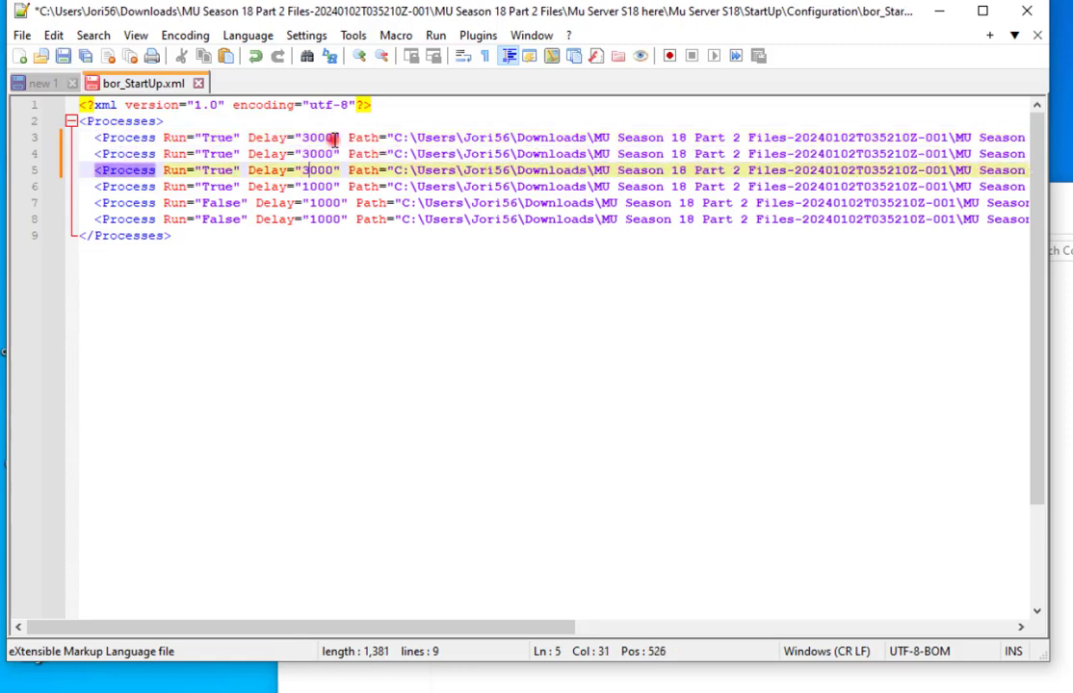
key("Down")
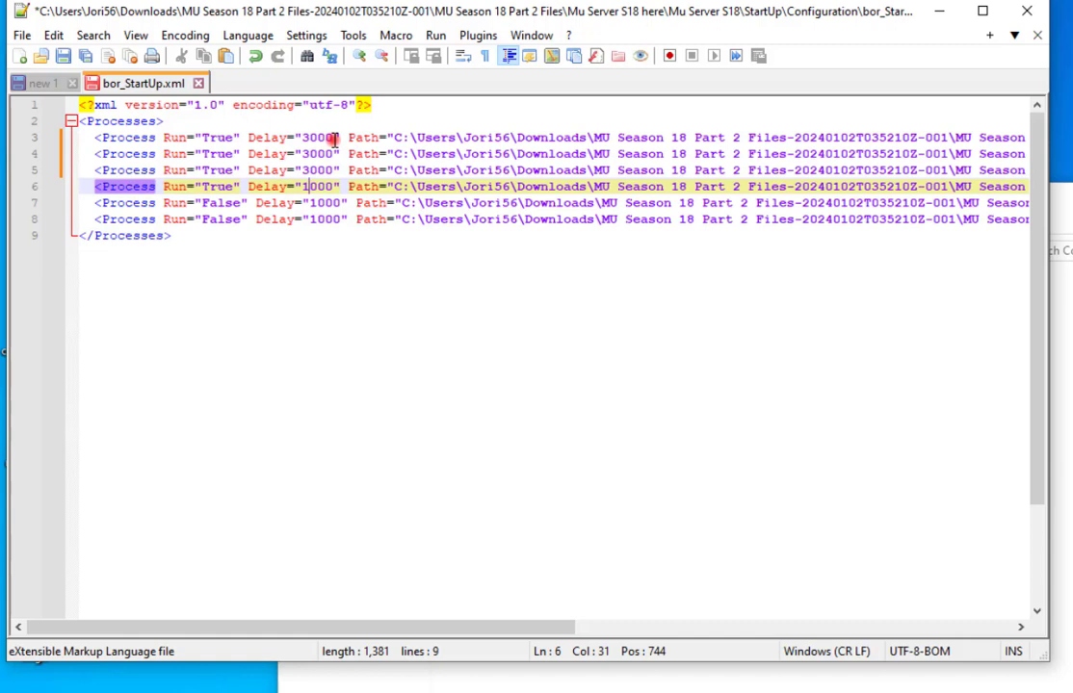
Set the Delay values to 5000 and save bor_StartUp.xml.
key("Up")
key("BackSpace")
type("5")
key("Up")
key("BackSpace")
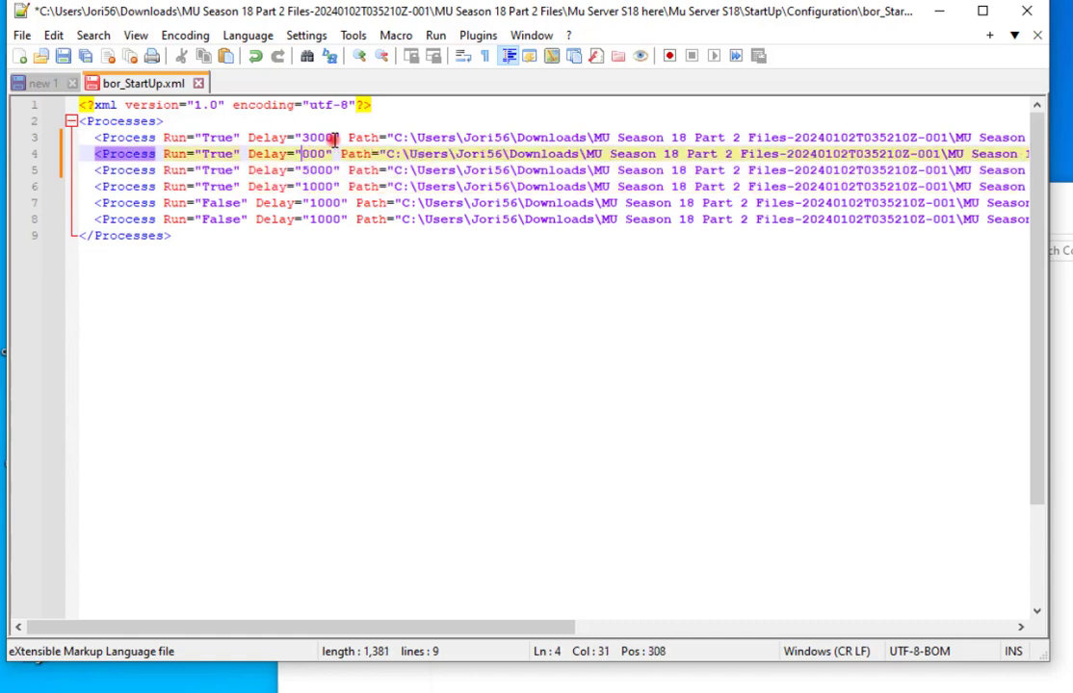
type("5")
key("Up")
key("BackSpace")
type("5")
key("Down")
key("Down")
key("Down")
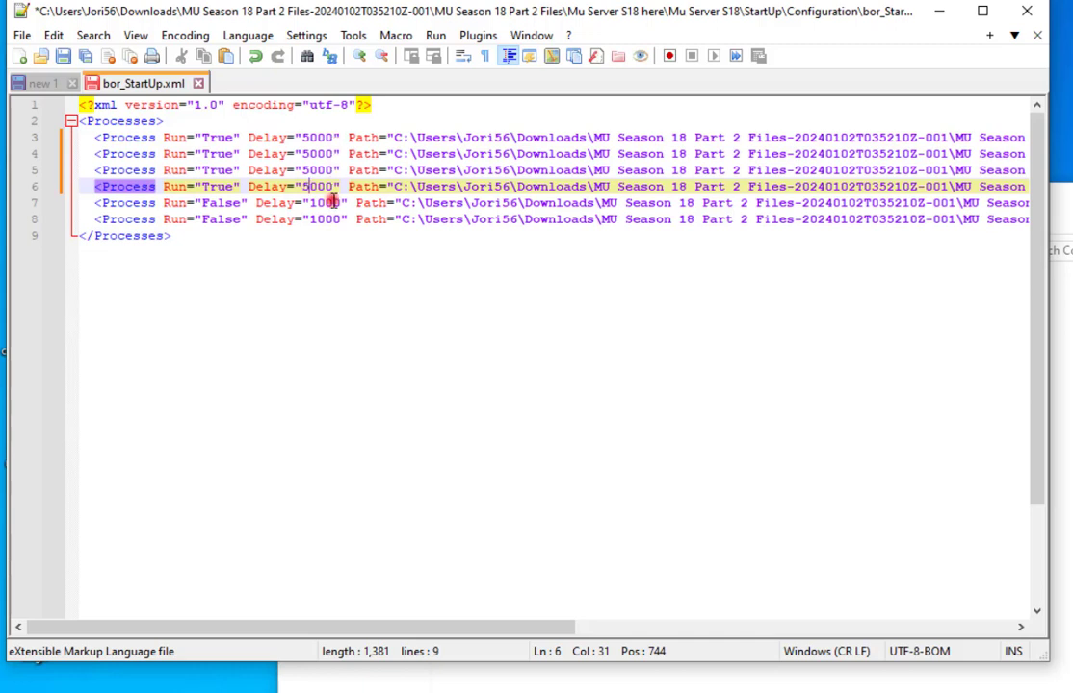
key("ctrl+s")
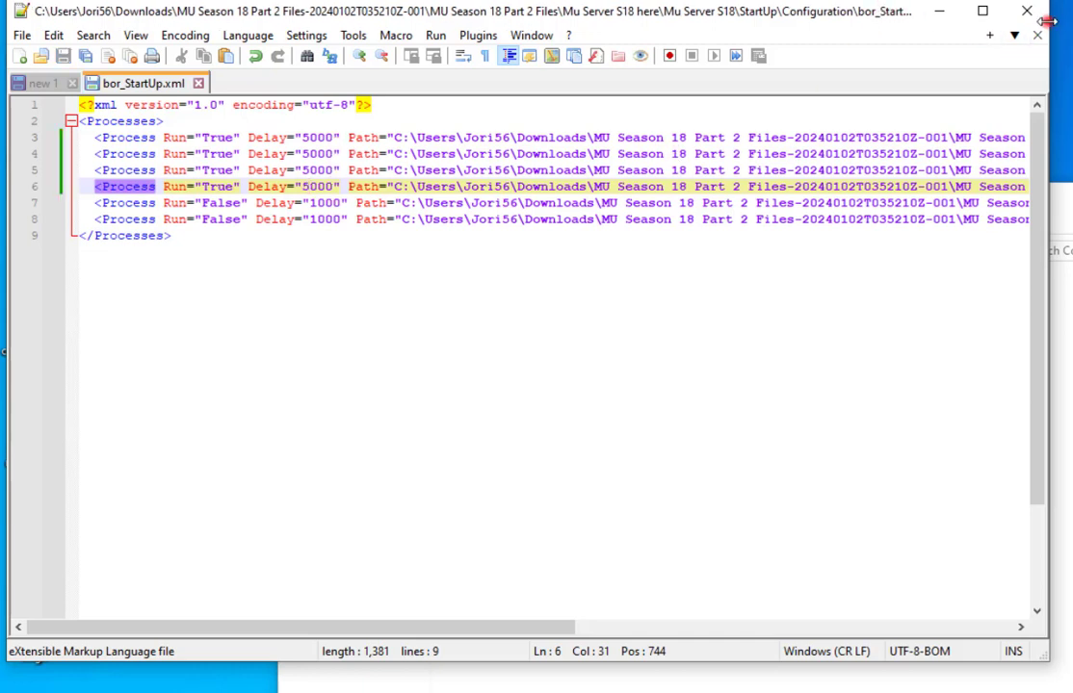
left_click(1047, 14)
Make bor_StartUp read-only again through its Properties.
right_click(510, 287)
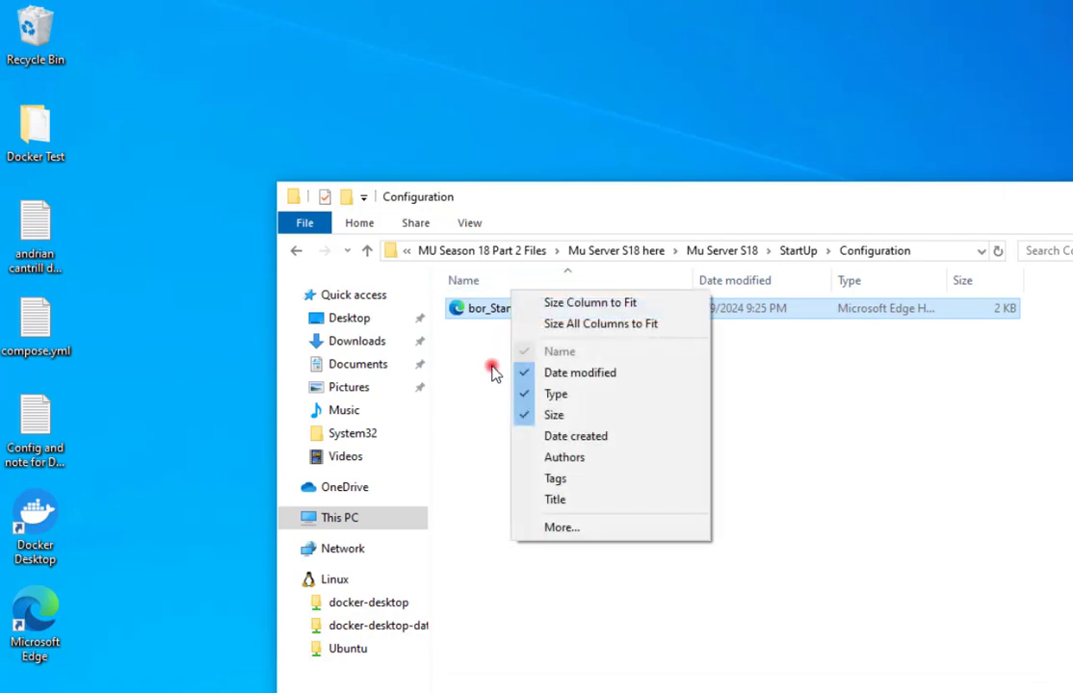
left_click(493, 373)
left_click(498, 314)
right_click(498, 314)
left_click(582, 646)
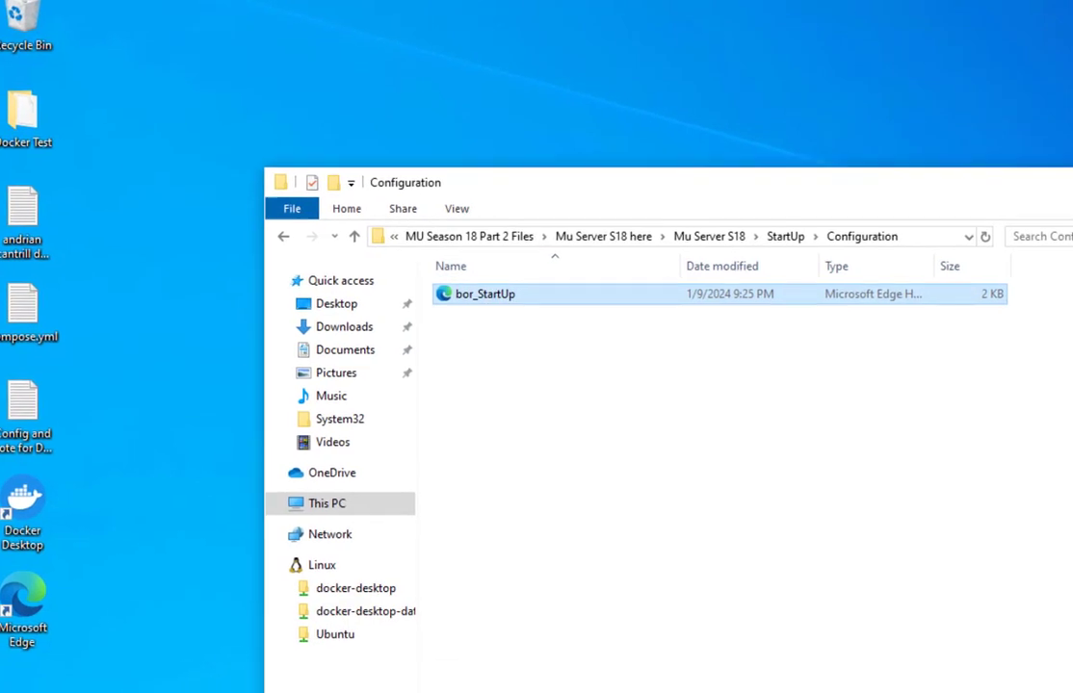
left_click(488, 551)
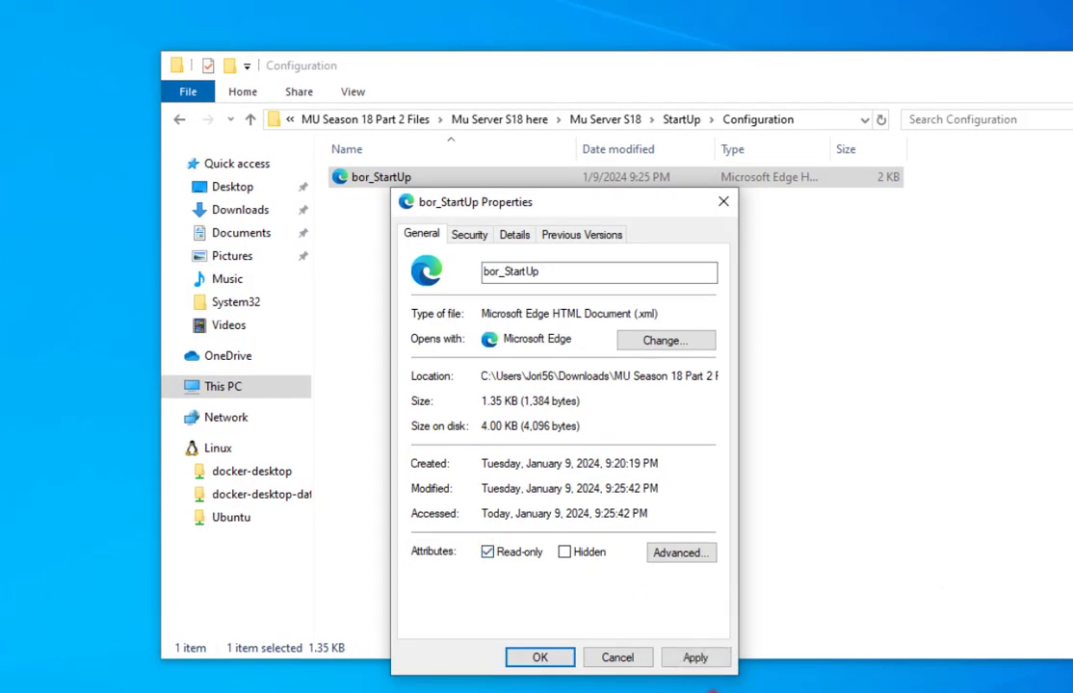
left_click(675, 657)
left_click(531, 658)
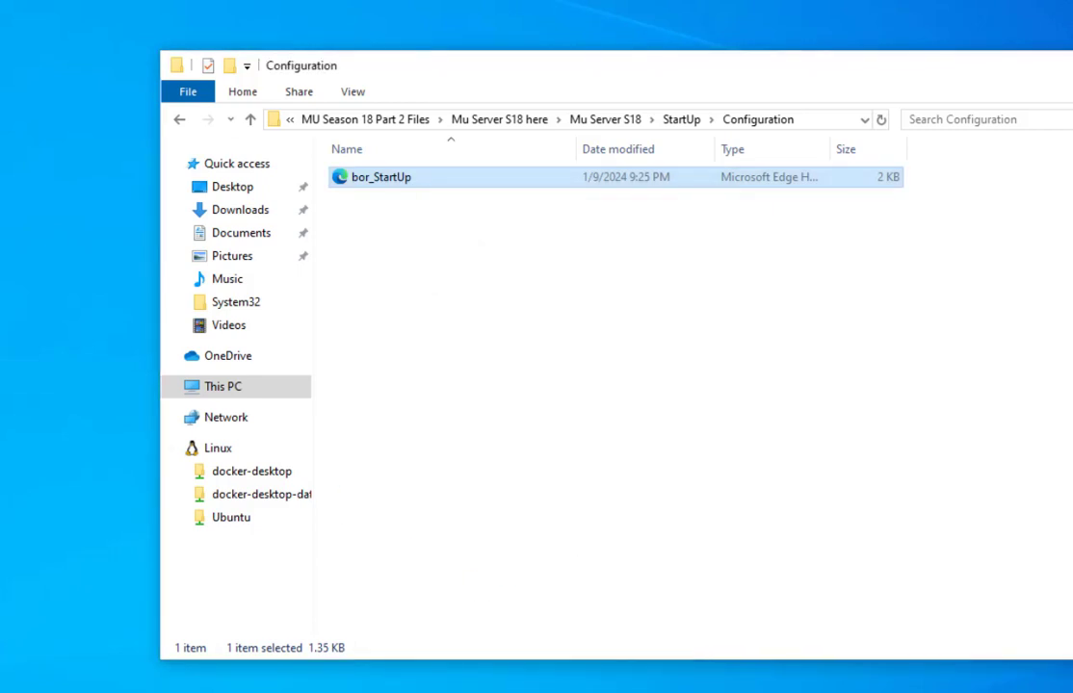
Return to the StartUp folder and bring up the actions for SSU_v1.0.4.164.
left_click(180, 120)
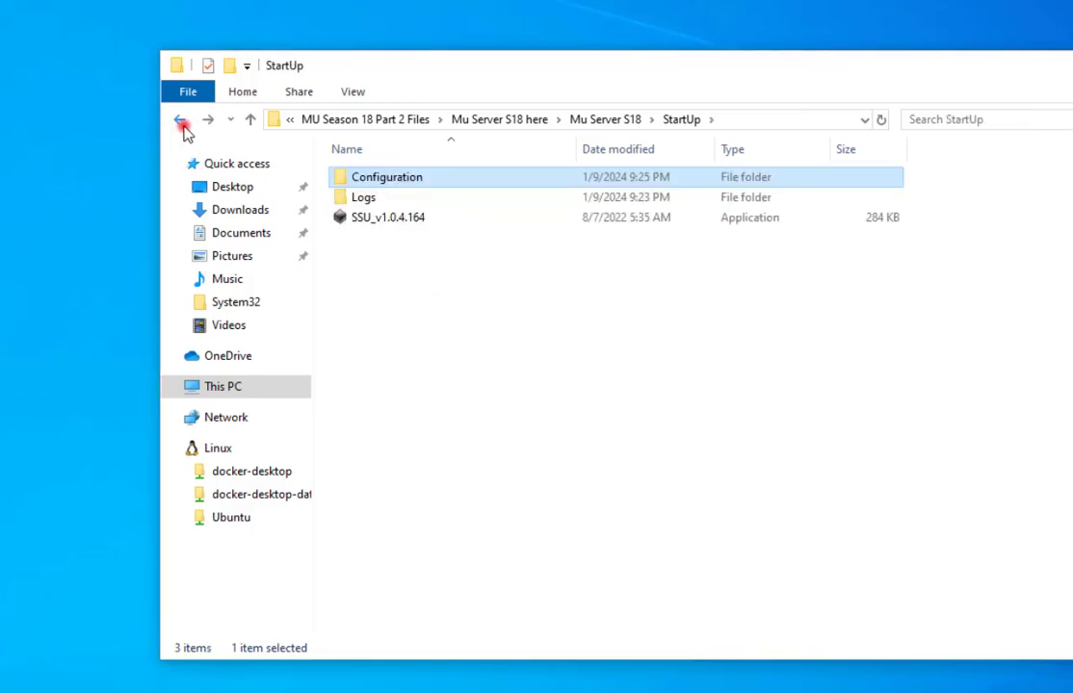
left_click(376, 219)
right_click(376, 220)
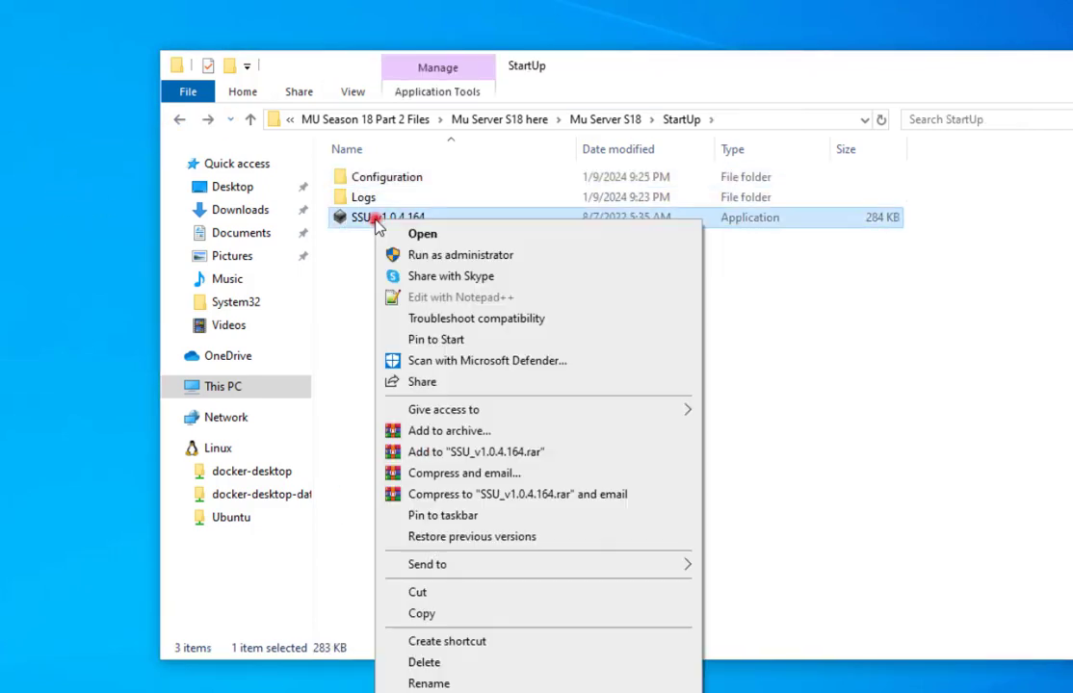
Relaunch ServerStartUp as administrator, minimize it, and return Explorer to Mu Server S18.
left_click(424, 255)
left_click(704, 494)
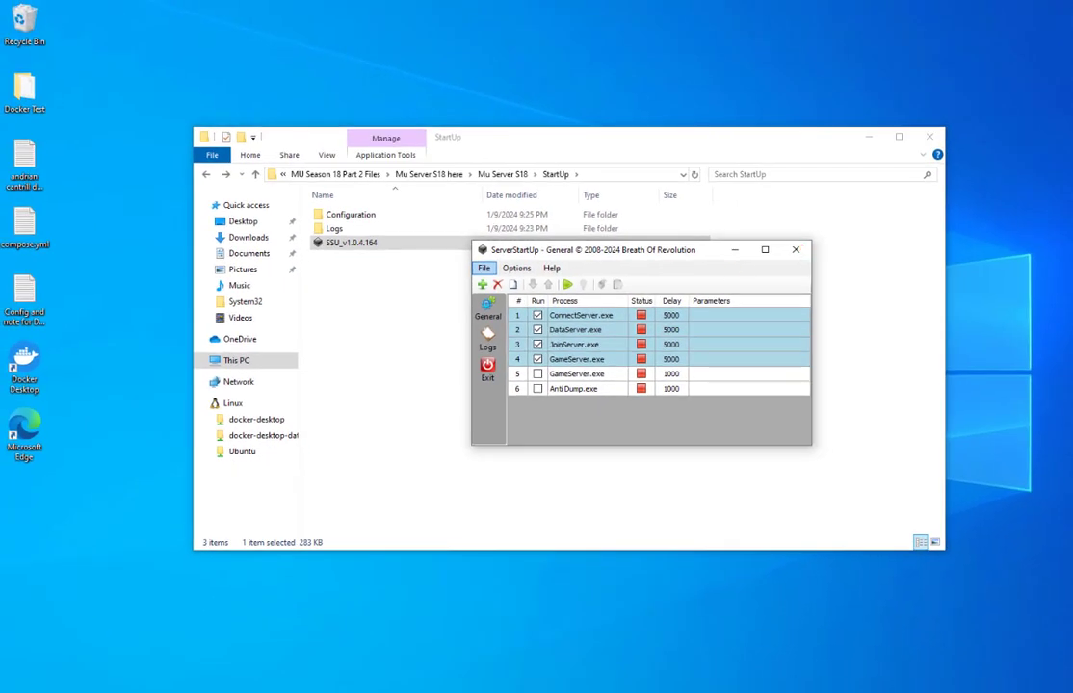
left_click(730, 253)
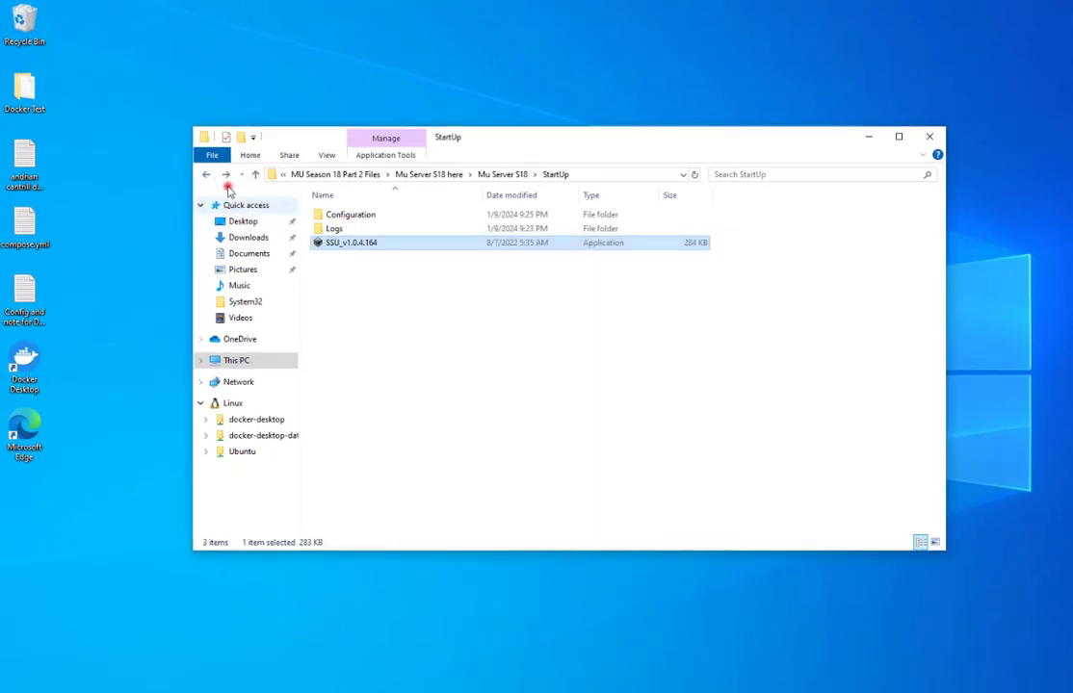
left_click(206, 174)
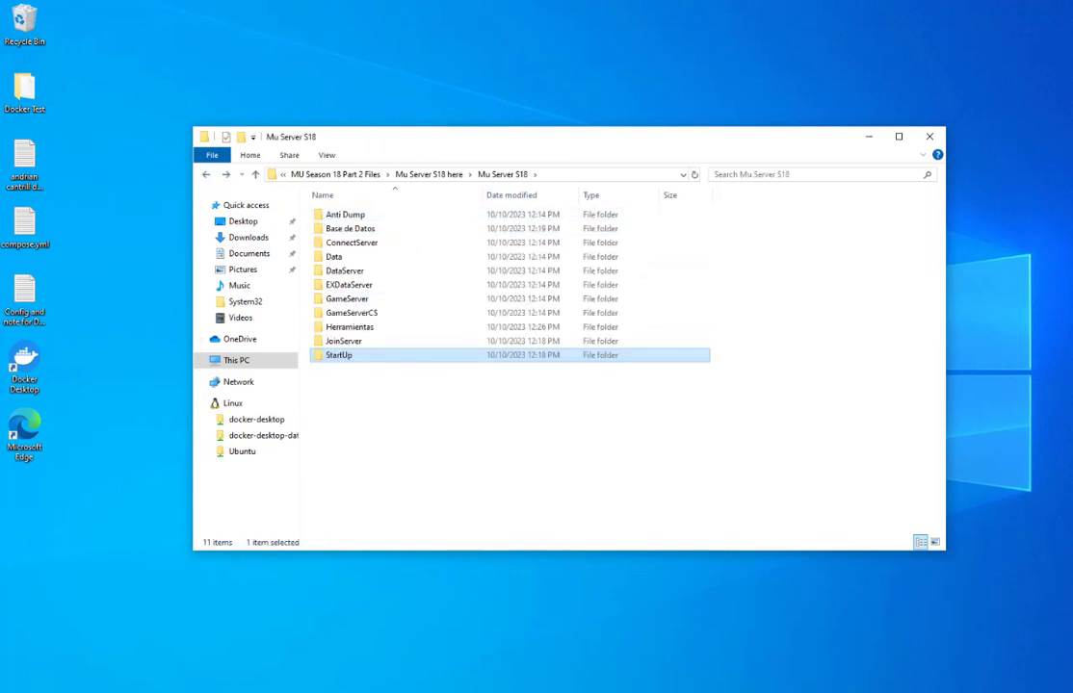
Launch Command Prompt and run ipconfig to list the network configuration.
key("super")
type("cm")
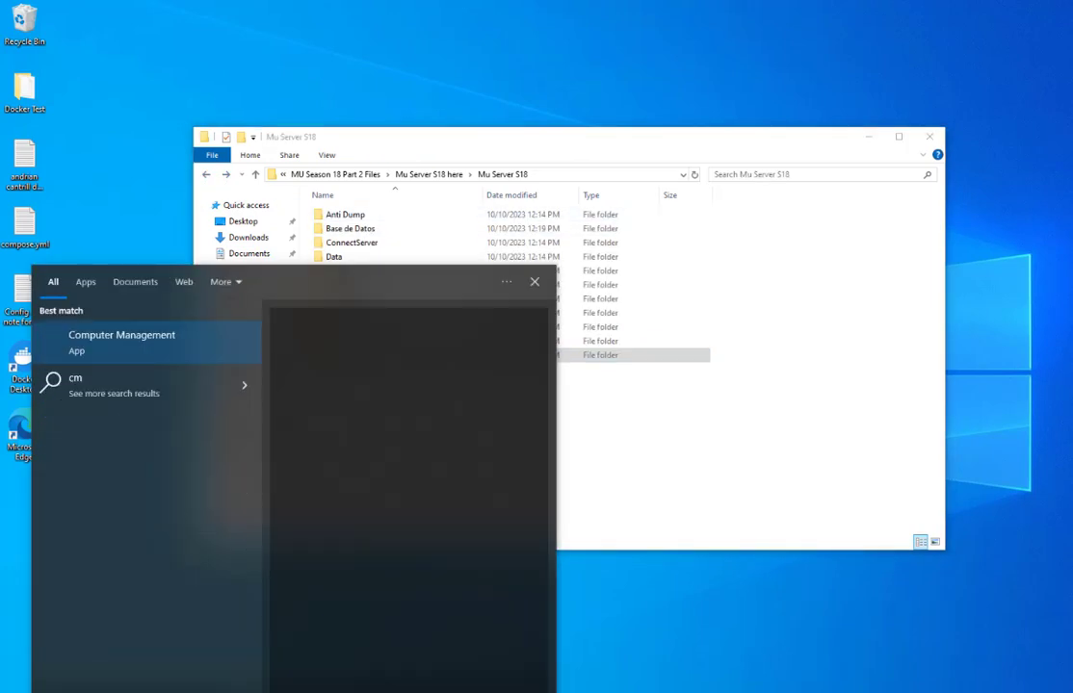
type("d")
key("Return")
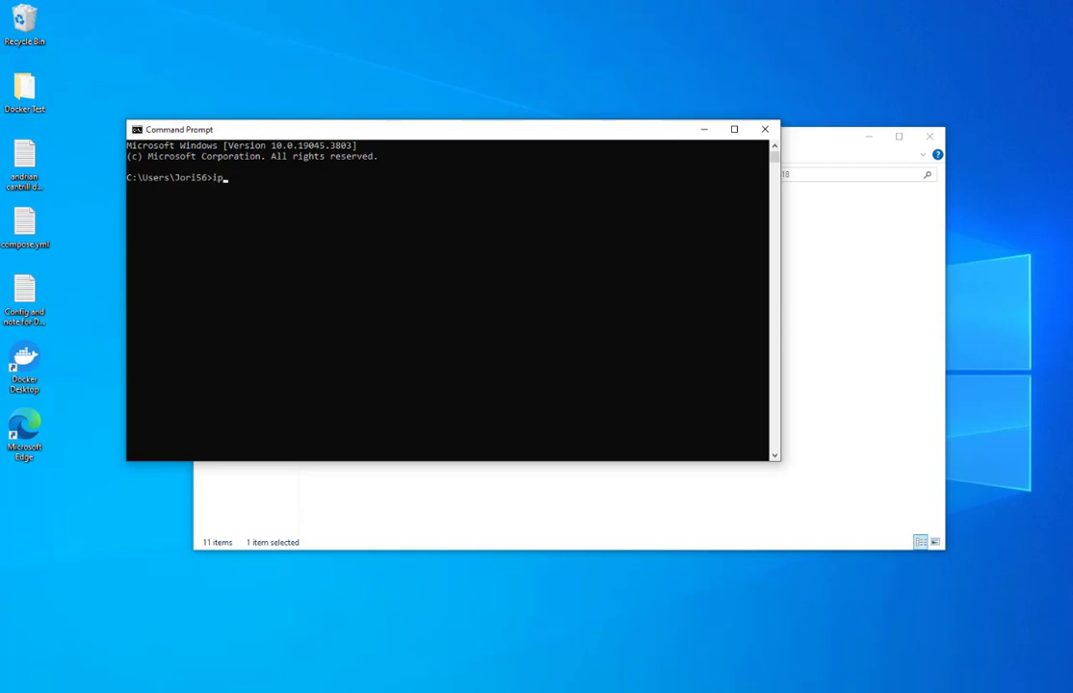
type("ipconfig")
key("Return")
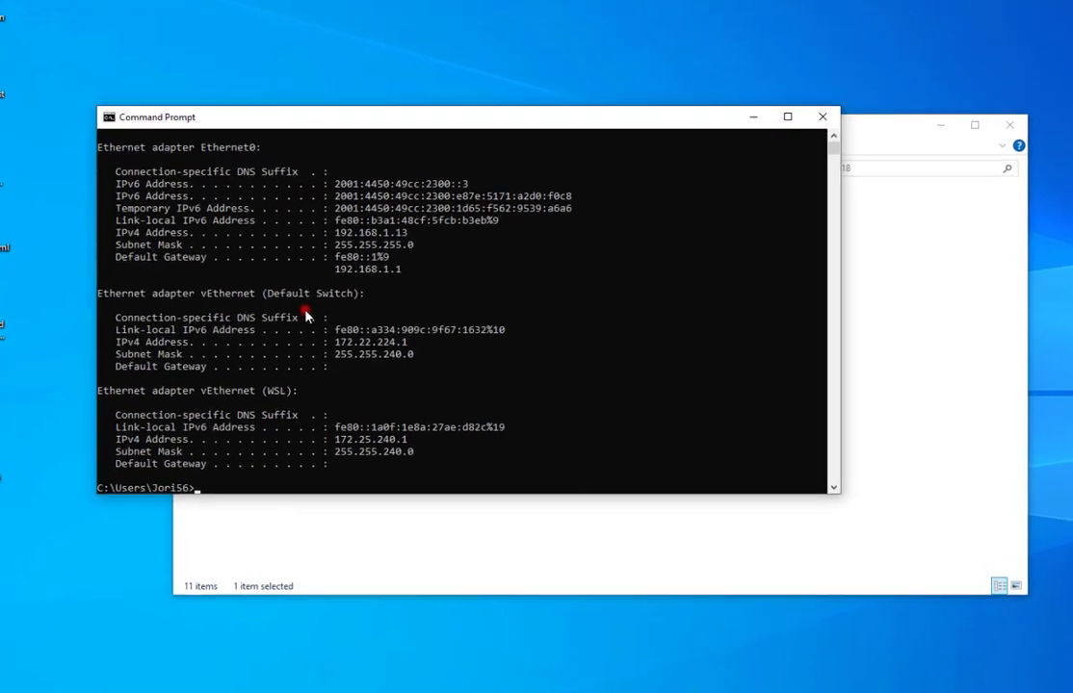
Select the Ethernet0 IPv4 address 192.168.1.13 in the ipconfig output.
scroll(495, 409, "up", 3)
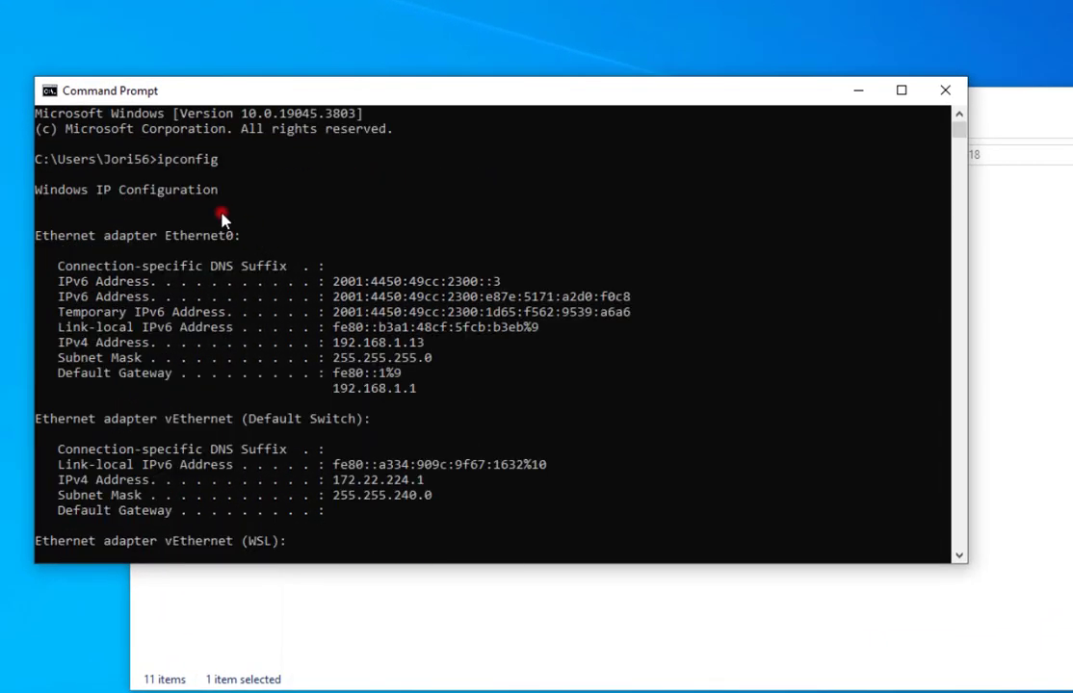
left_click_drag(252, 161, 166, 167)
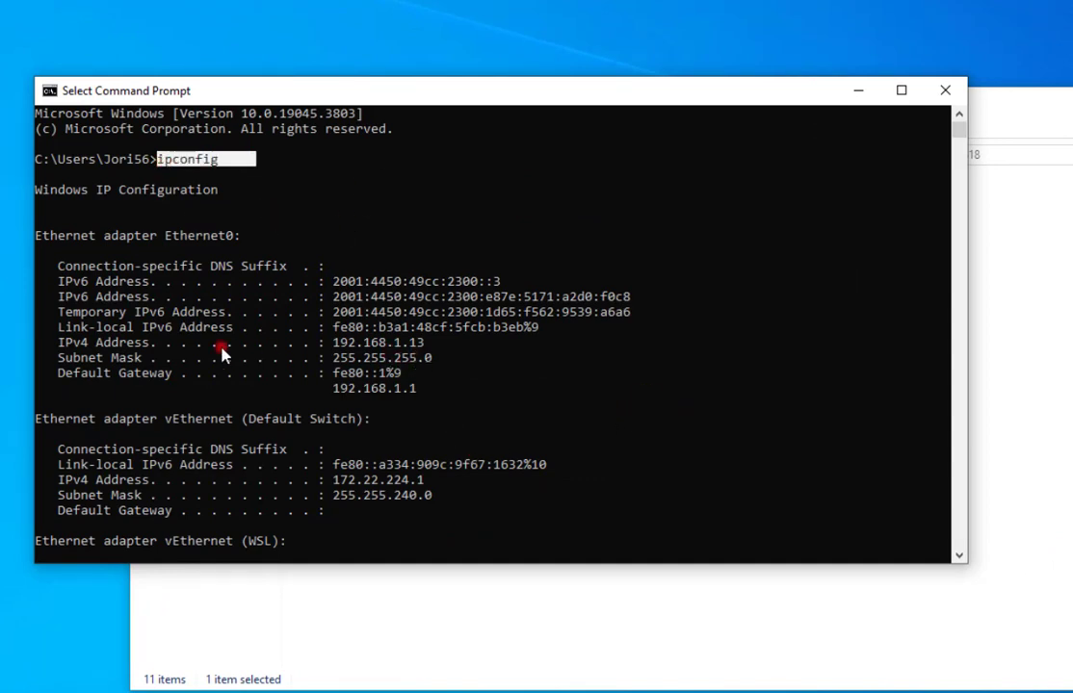
left_click(443, 343)
left_click_drag(348, 353, 335, 350)
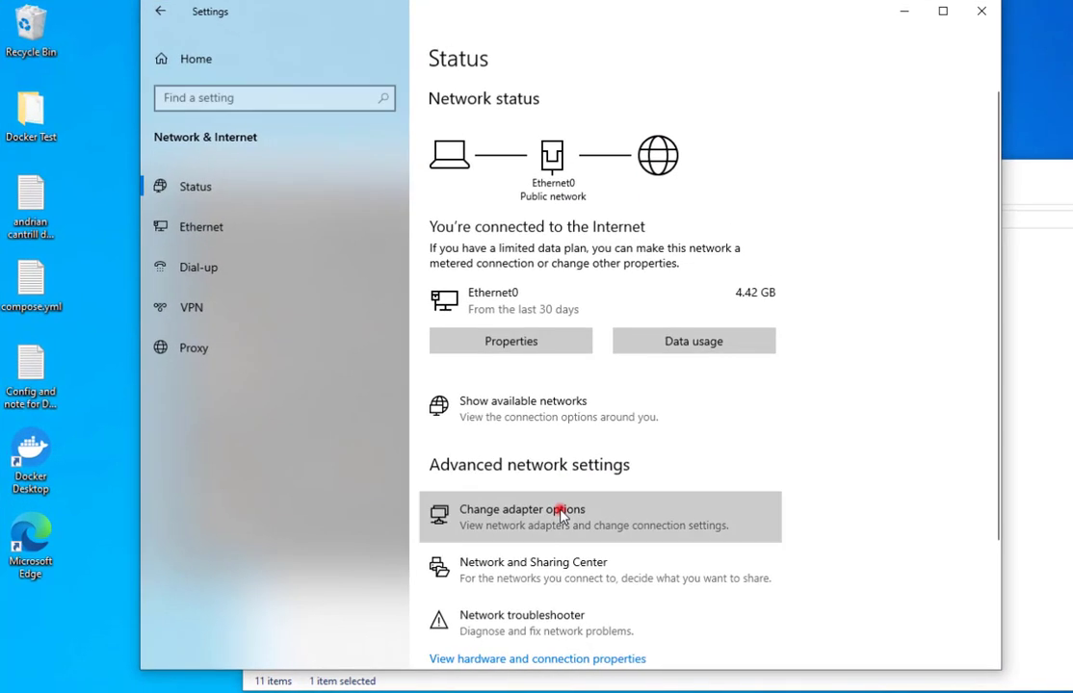
Open Ethernet0's TCP/IPv4 properties and switch to using a fixed IP address.
left_click(559, 515)
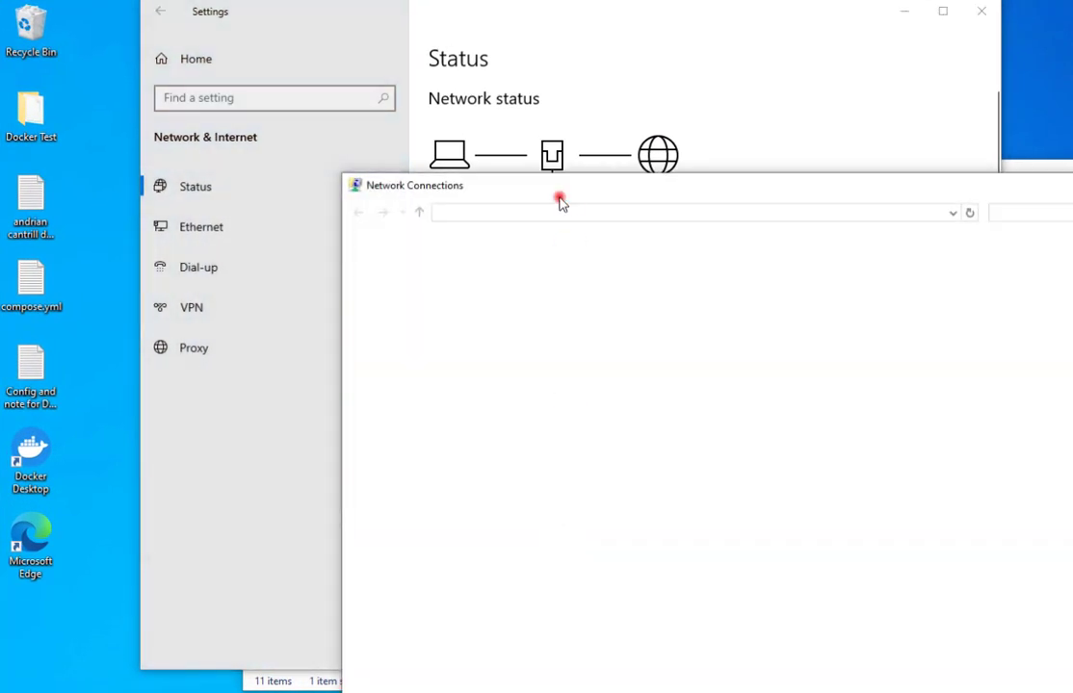
right_click(374, 281)
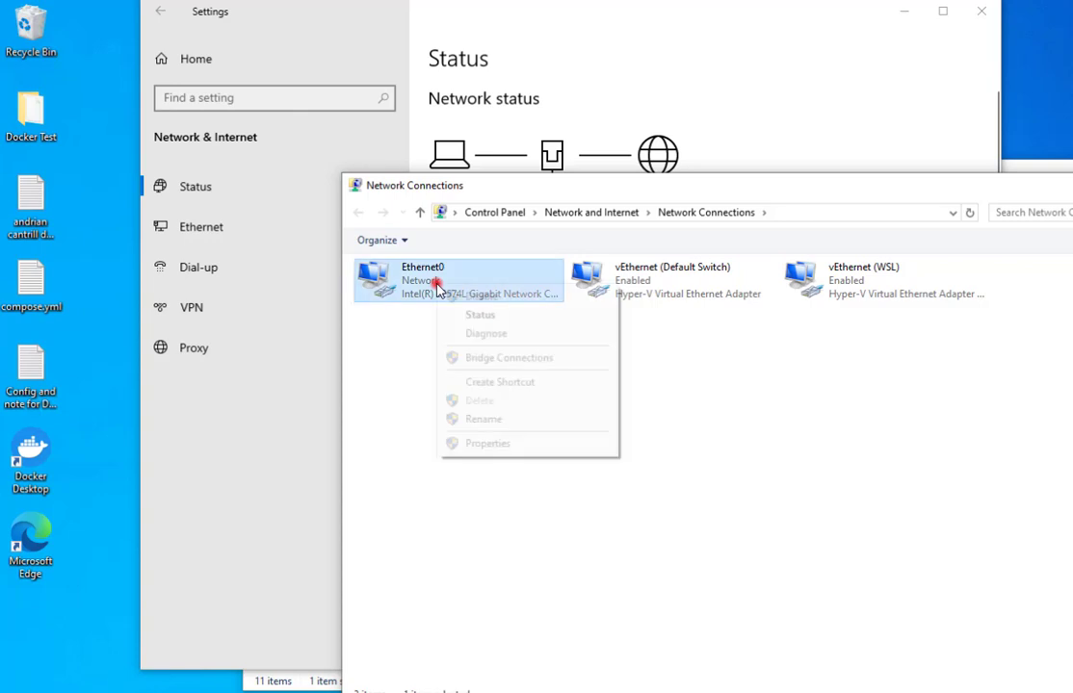
left_click(489, 445)
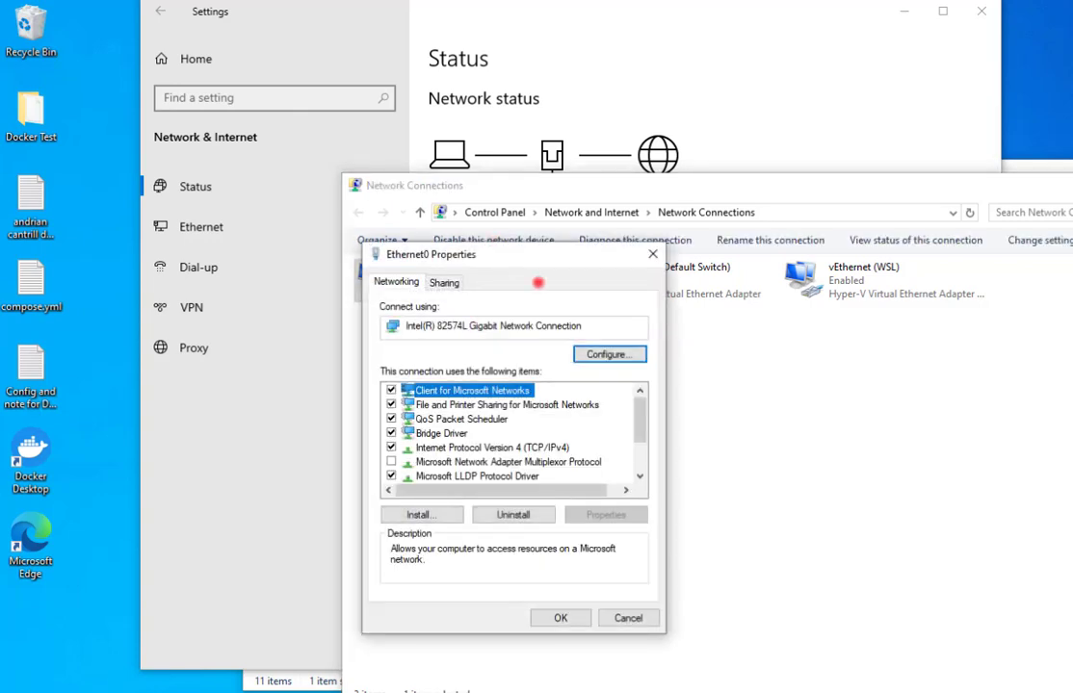
left_click(788, 564)
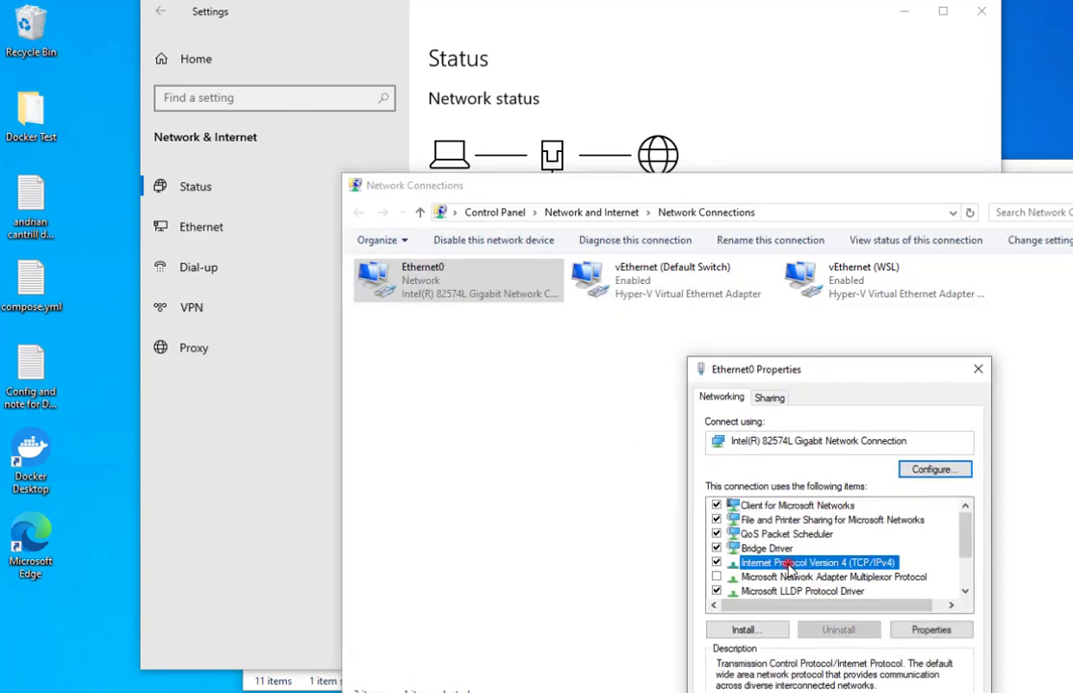
left_click(930, 629)
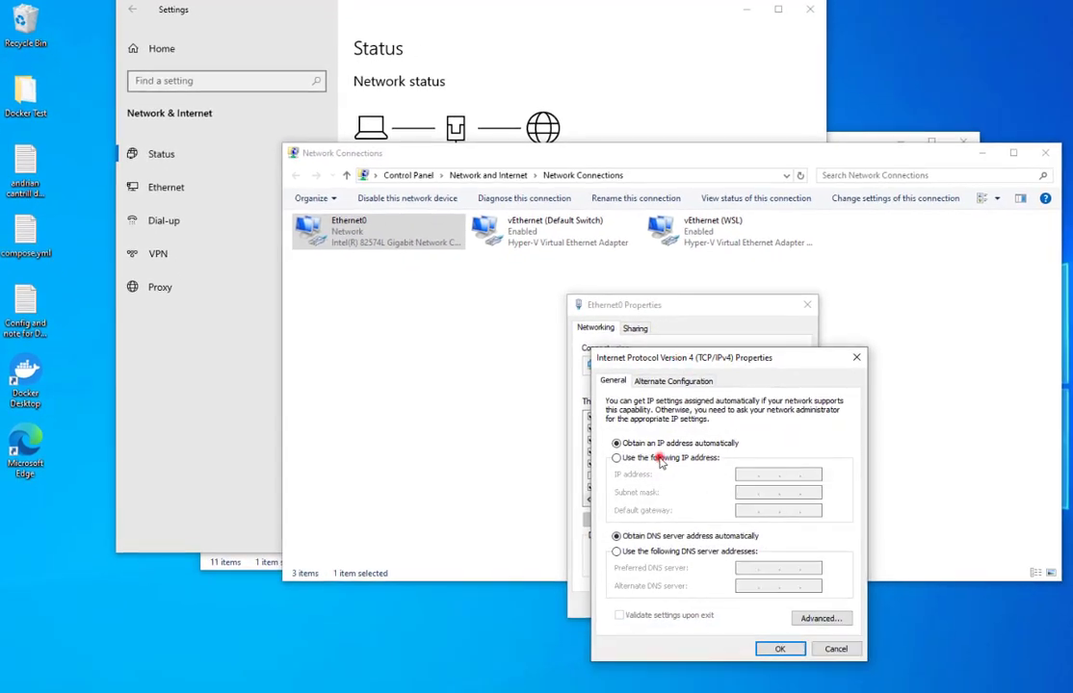
left_click(659, 459)
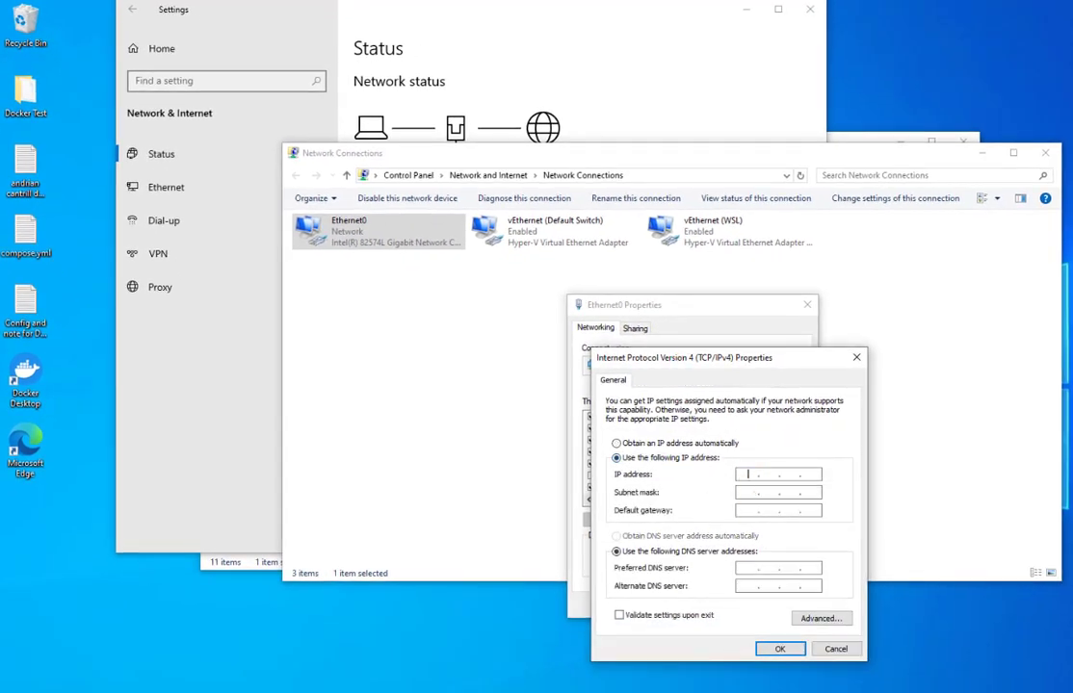
Enter the static IP address 192.168.1.13 and move through the subnet mask and DNS fields.
key("alt+Tab")
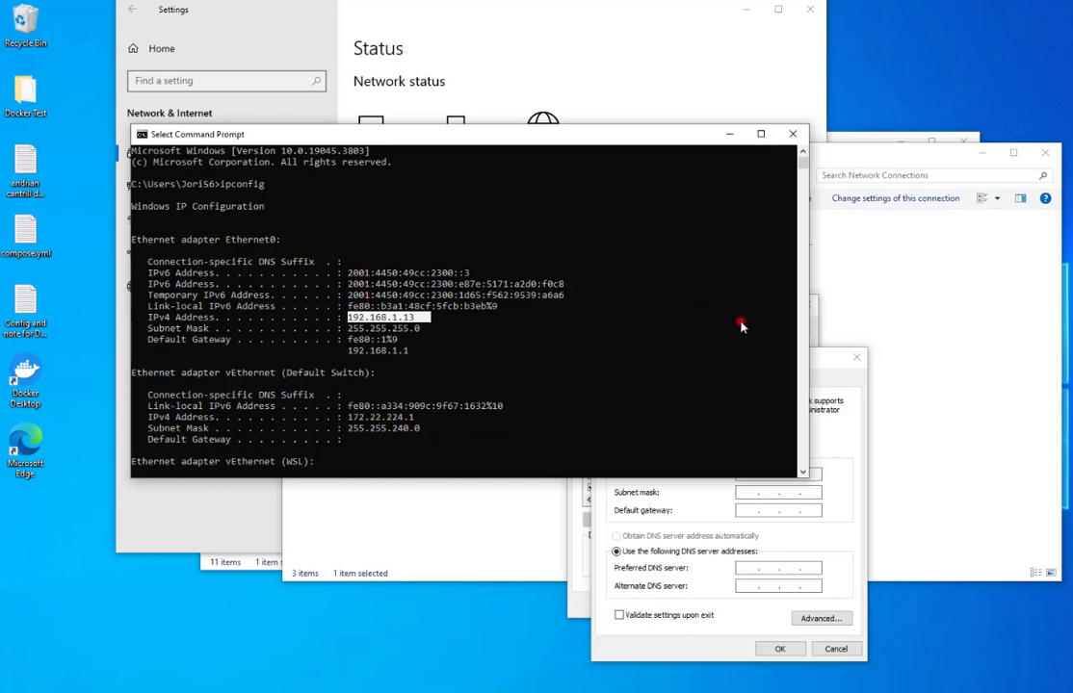
left_click(830, 443)
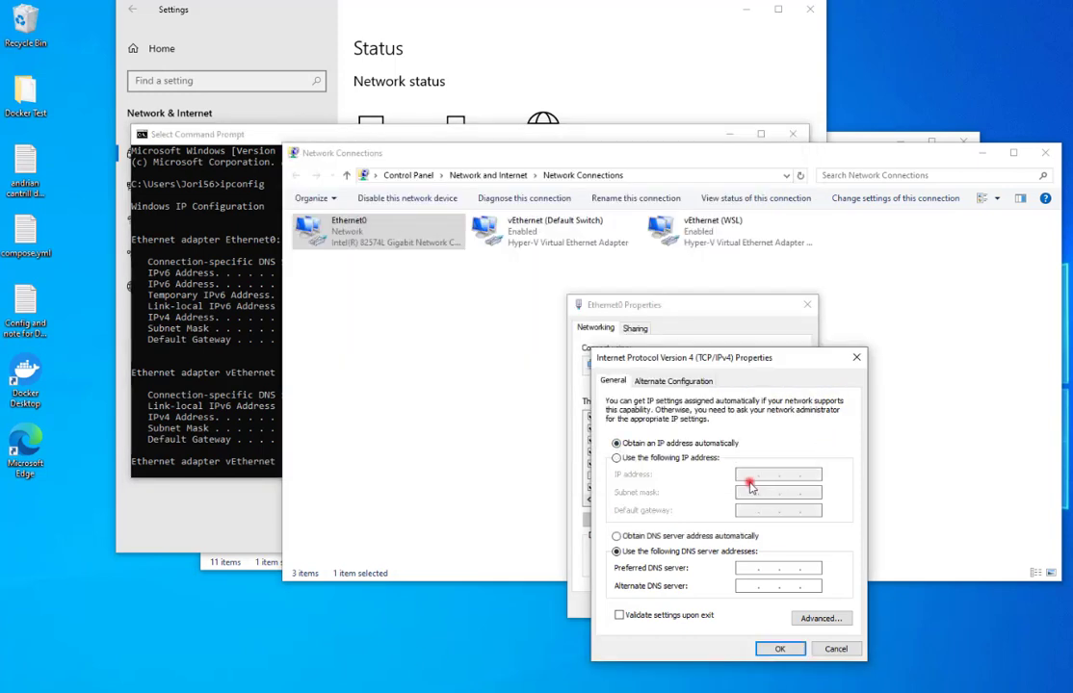
left_click(667, 460)
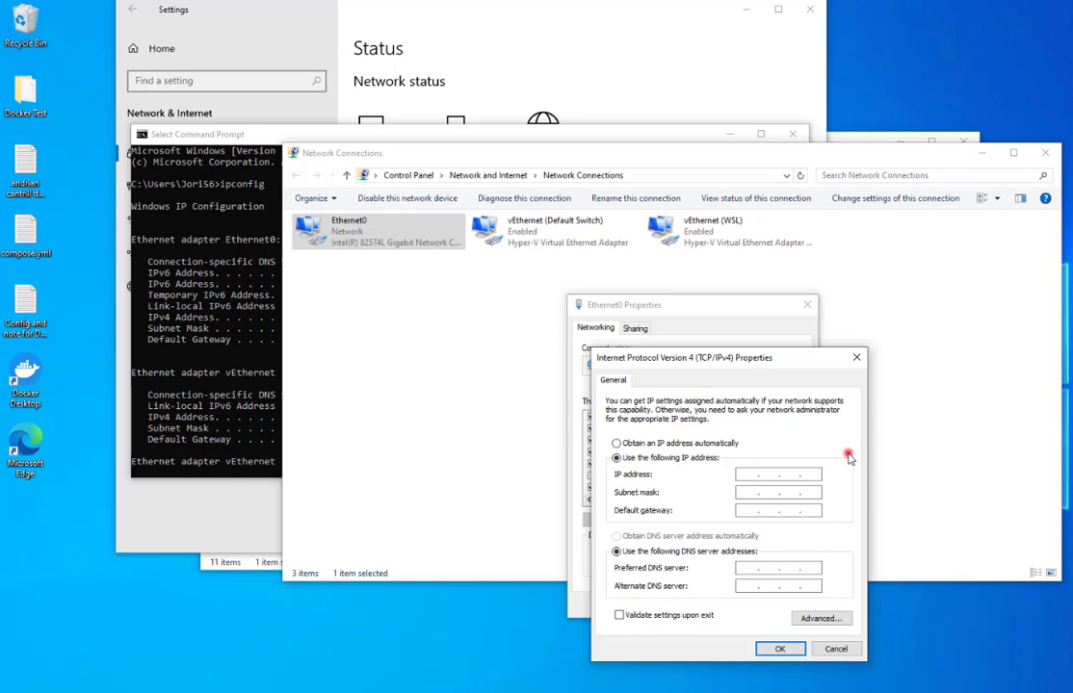
type("192.168.")
type("1.13")
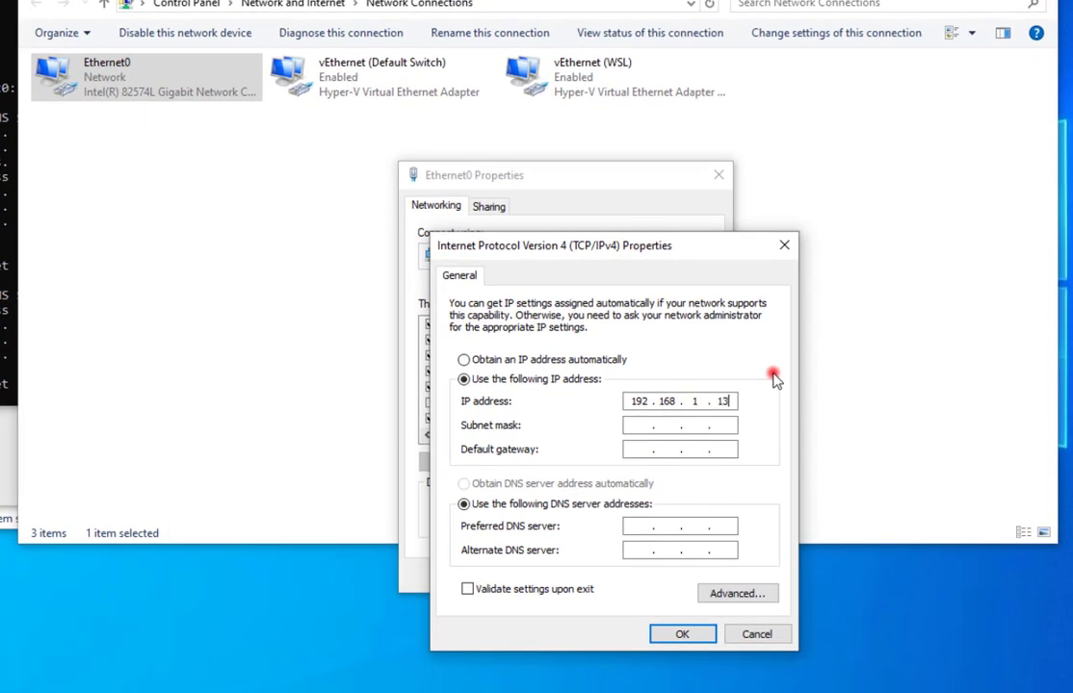
type("2")
key("BackSpace")
key("Tab")
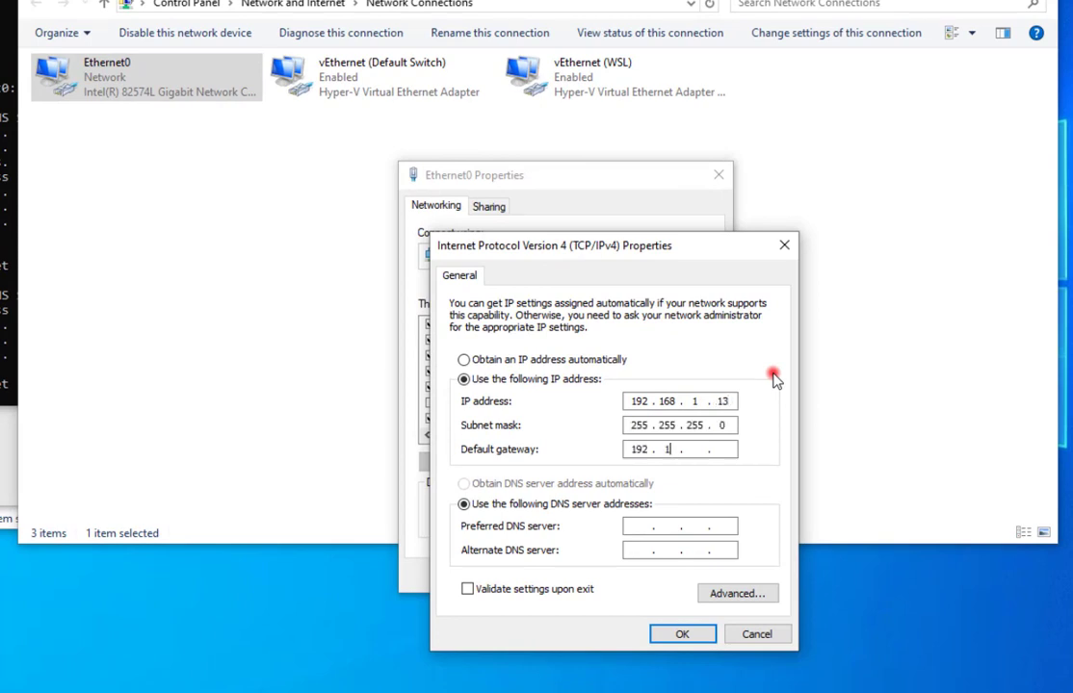
key("Tab")
key("Tab")
Cancel the IPv4 and Ethernet0 dialogs, then close the adapters, Command Prompt and Settings windows.
left_click(755, 633)
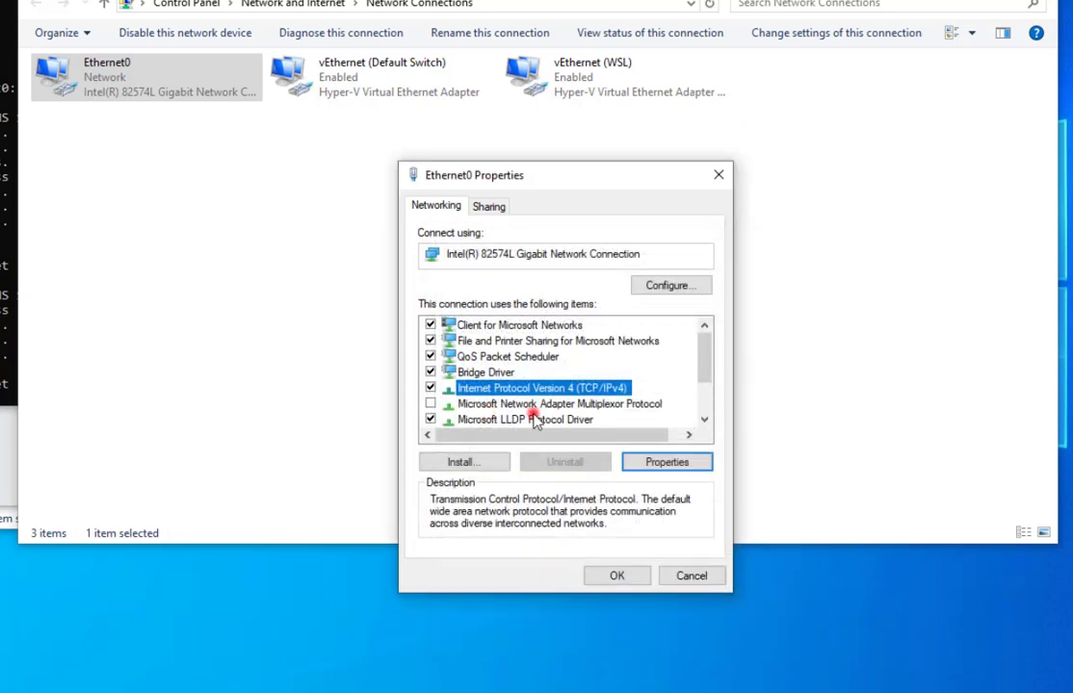
left_click(691, 576)
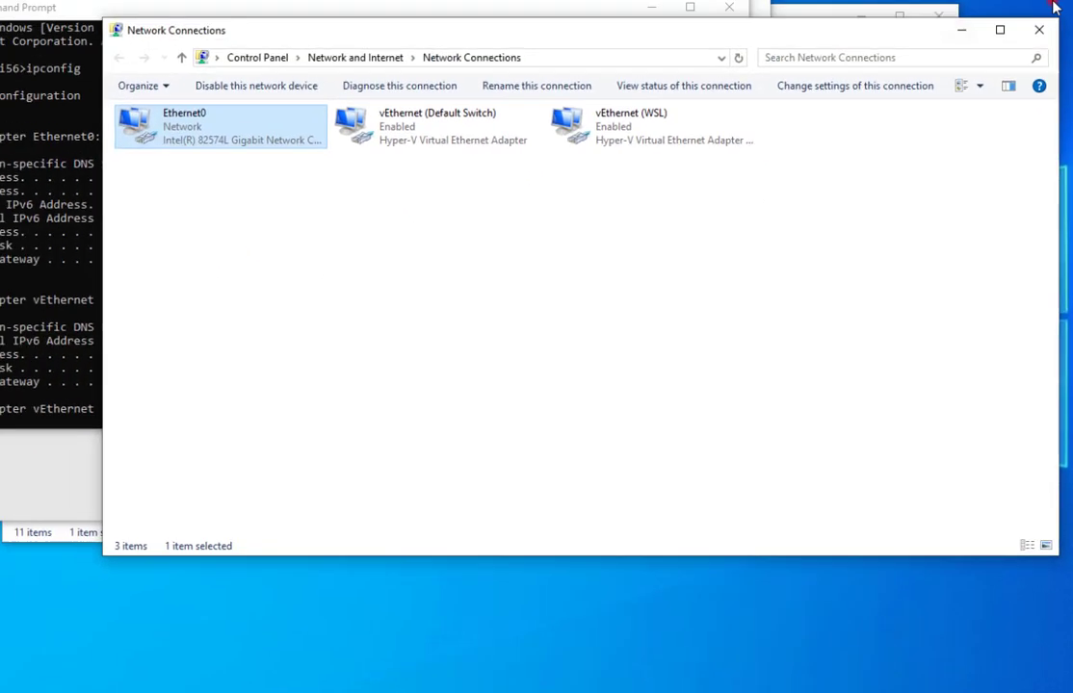
left_click(1039, 30)
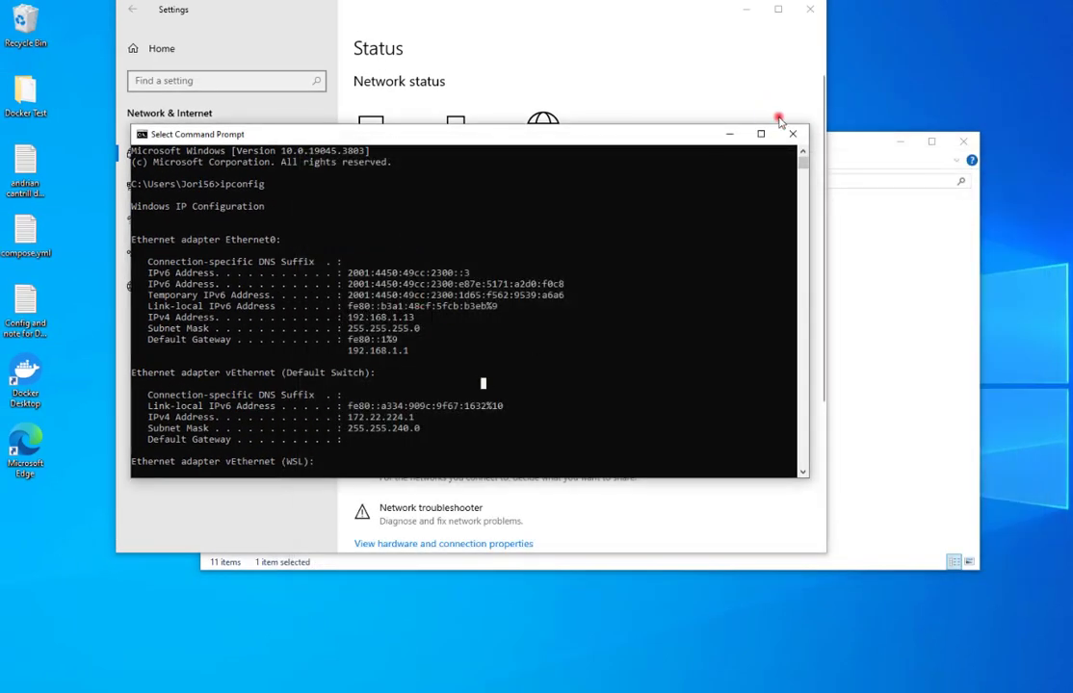
left_click(793, 134)
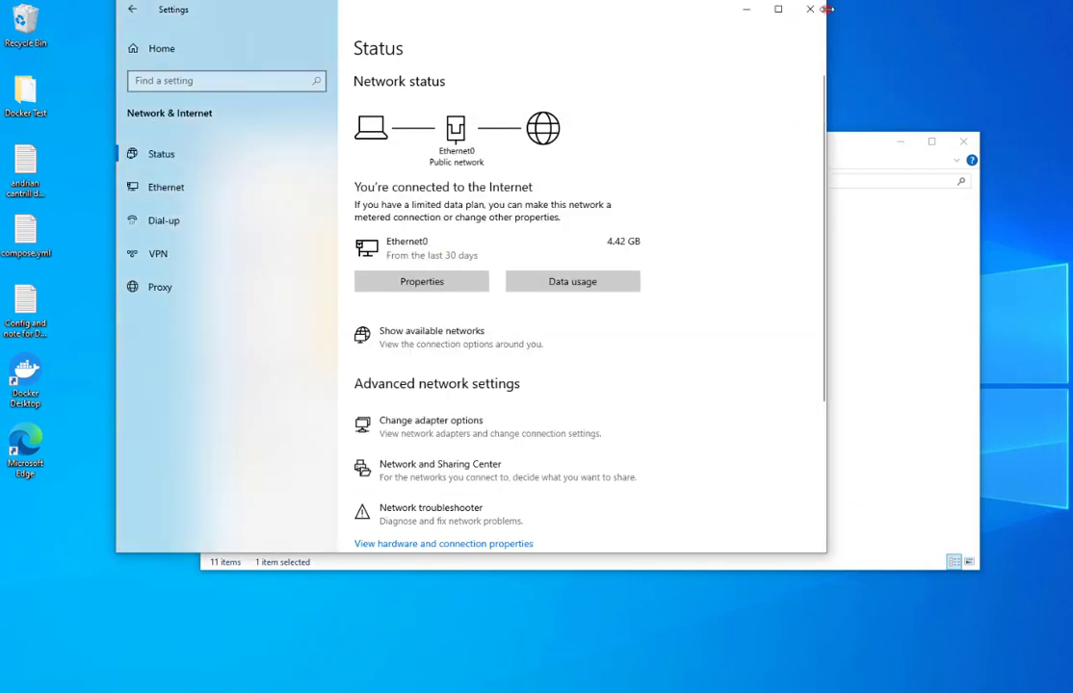
left_click(808, 10)
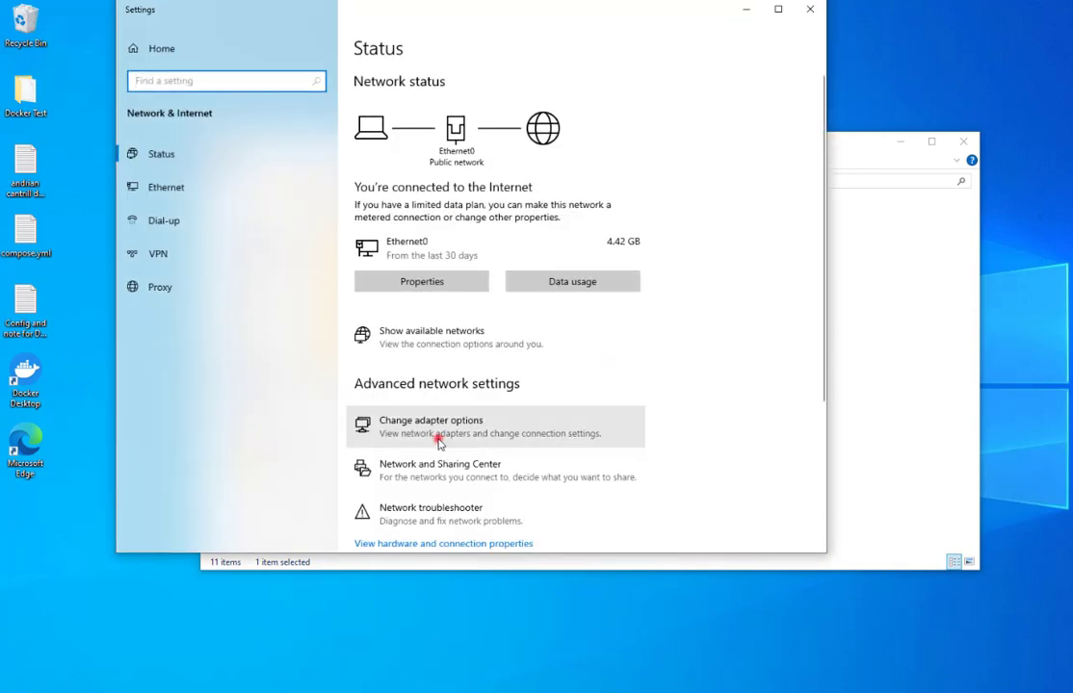
Reopen the network adapters list briefly, then close it and the network settings window.
left_click(438, 441)
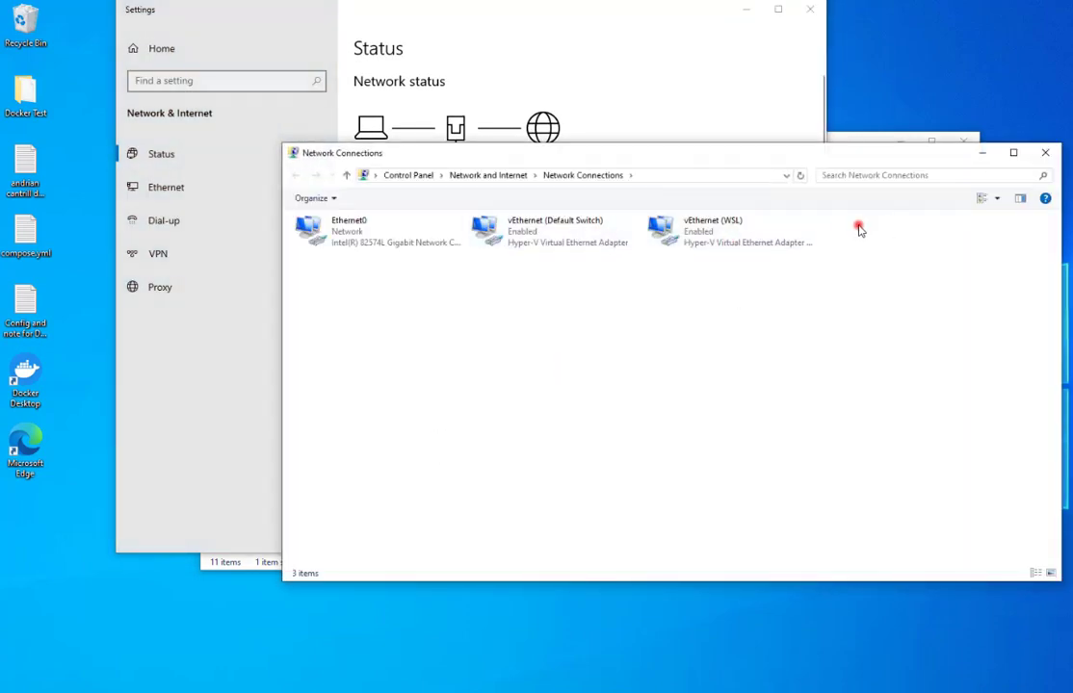
left_click_drag(860, 227, 839, 235)
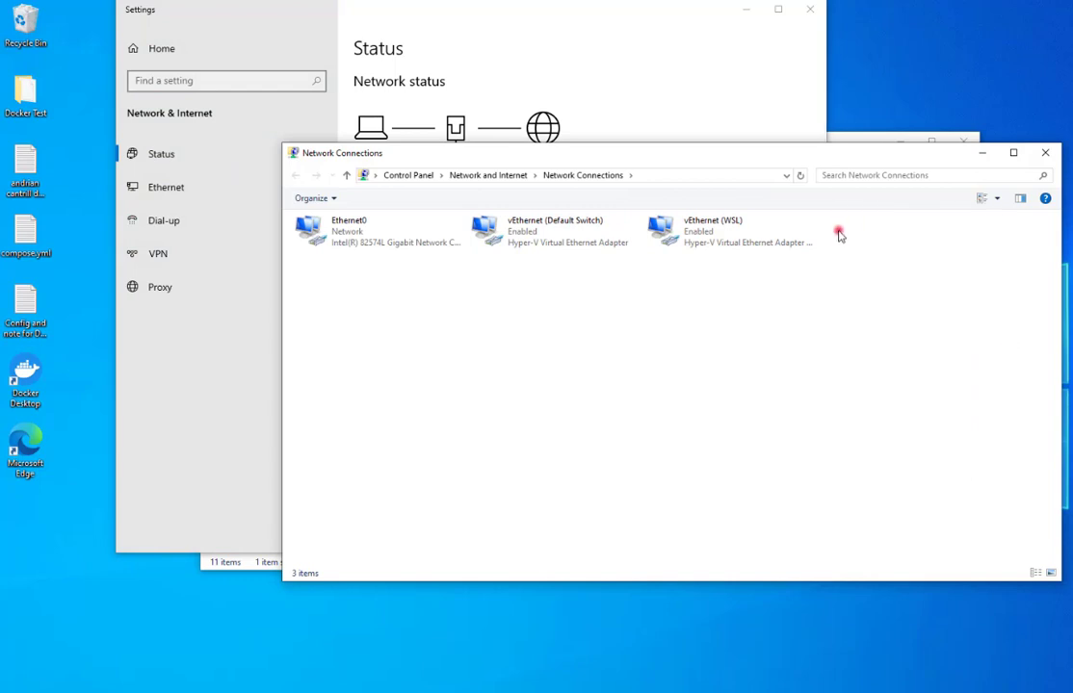
left_click(1045, 153)
left_click(810, 12)
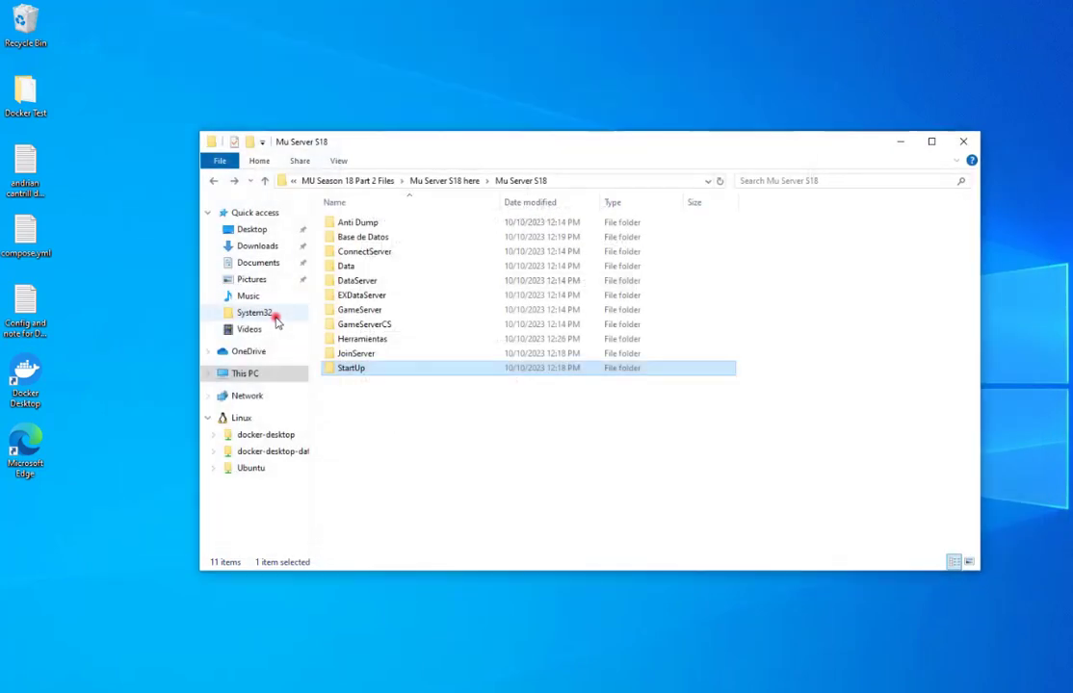
In the ConnectServer folder, enable showing hidden files, folders and drives, then open its config file.
left_click(389, 251)
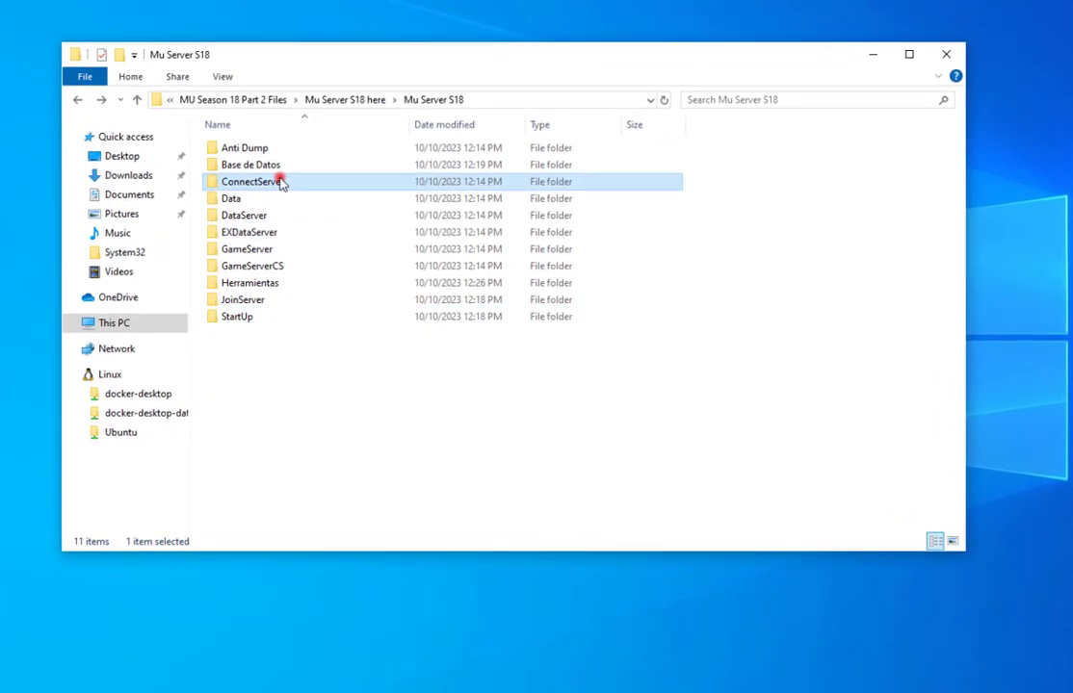
double_click(279, 182)
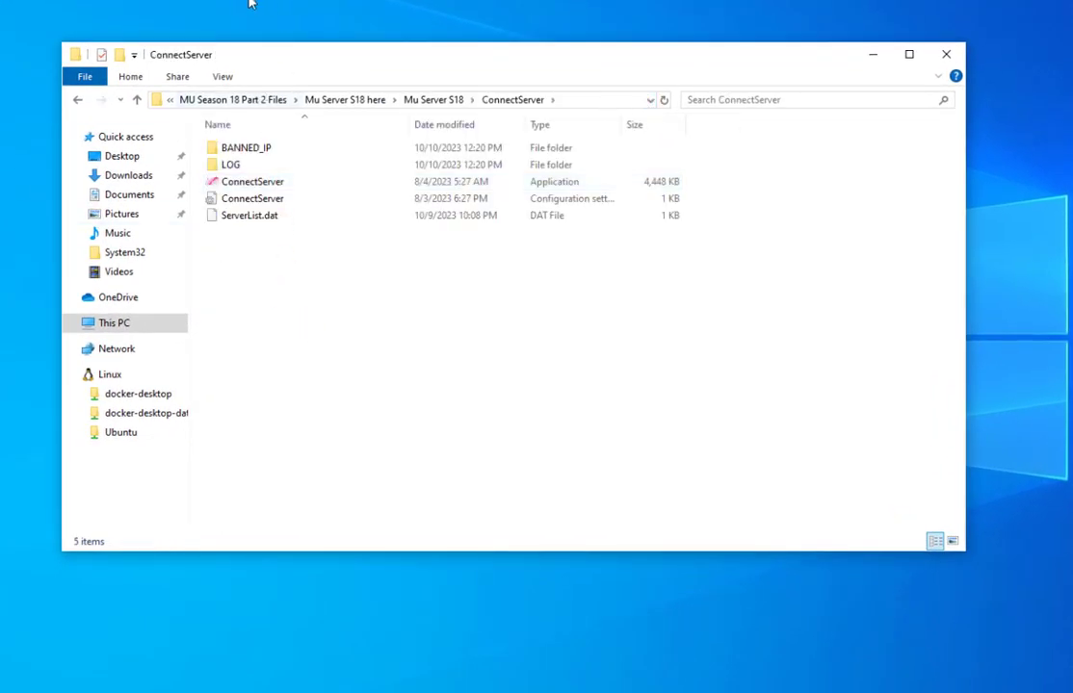
left_click(221, 79)
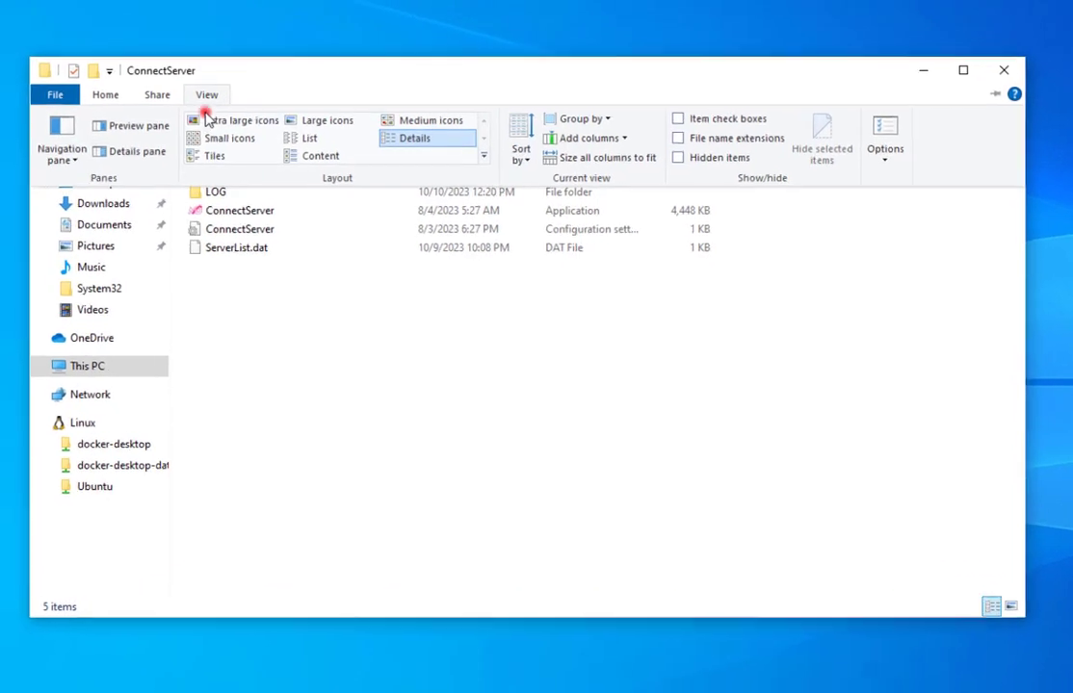
left_click(896, 141)
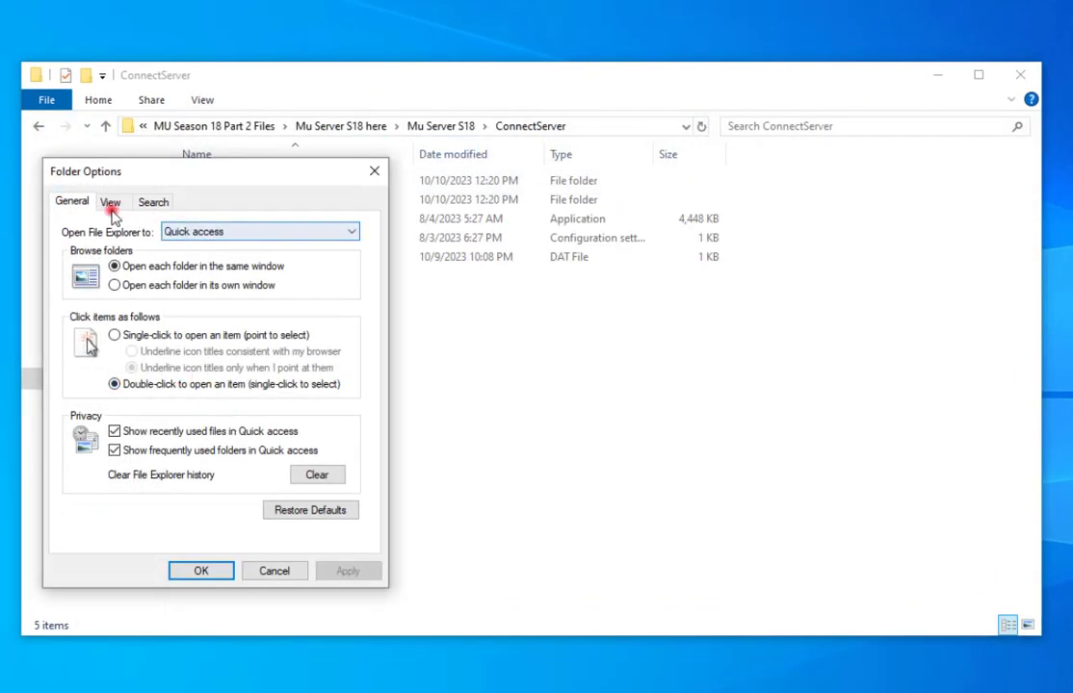
left_click(108, 206)
left_click(110, 454)
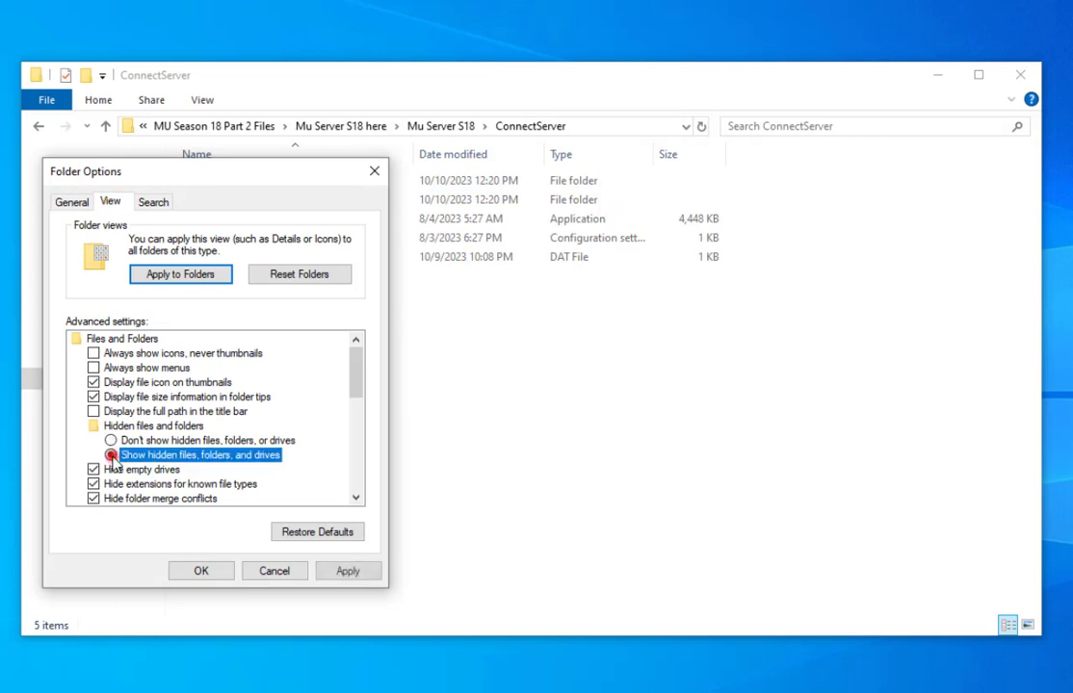
left_click(347, 572)
left_click(206, 571)
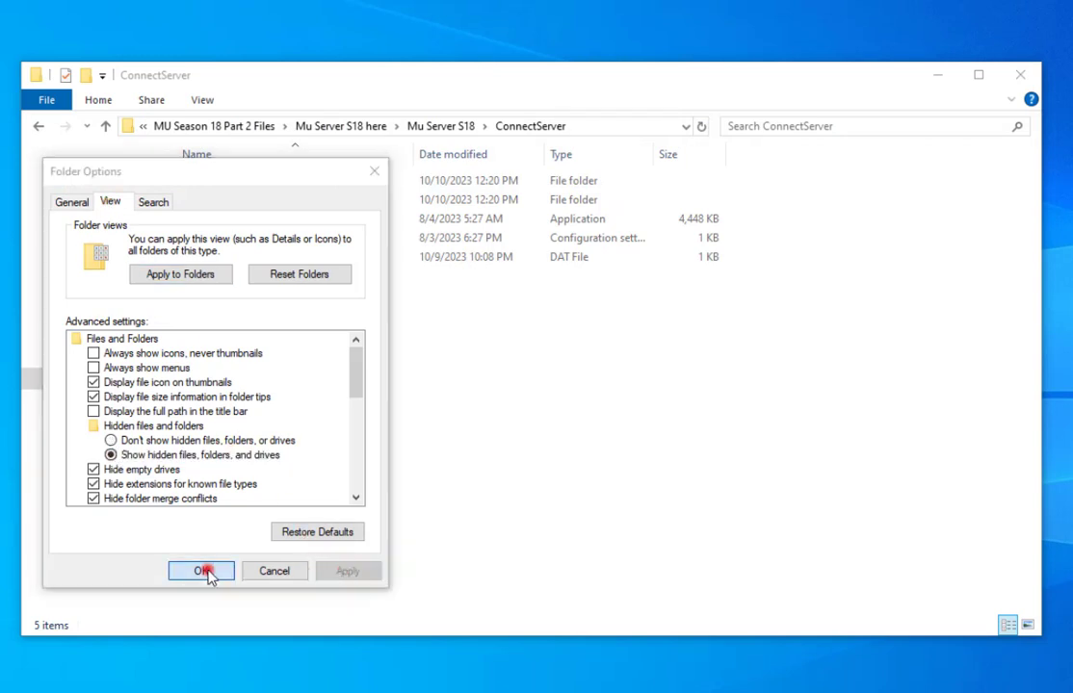
double_click(285, 239)
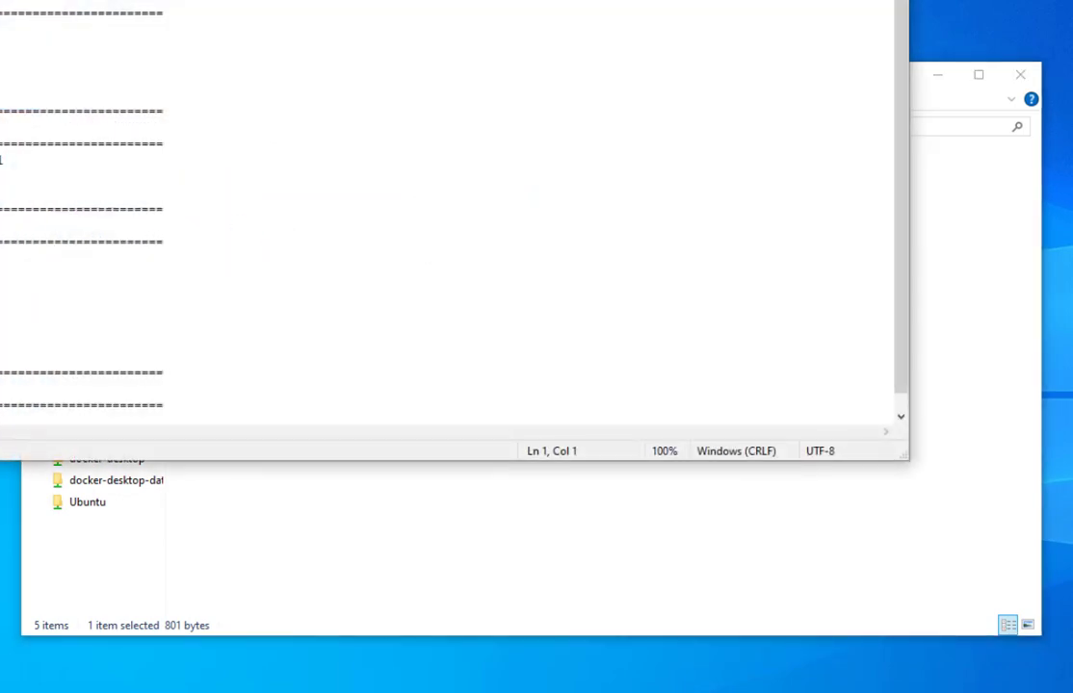
Scroll through the ConnectServer config file in Notepad and close it unchanged.
left_click_drag(239, 29, 346, 79)
scroll(372, 319, "down", 1)
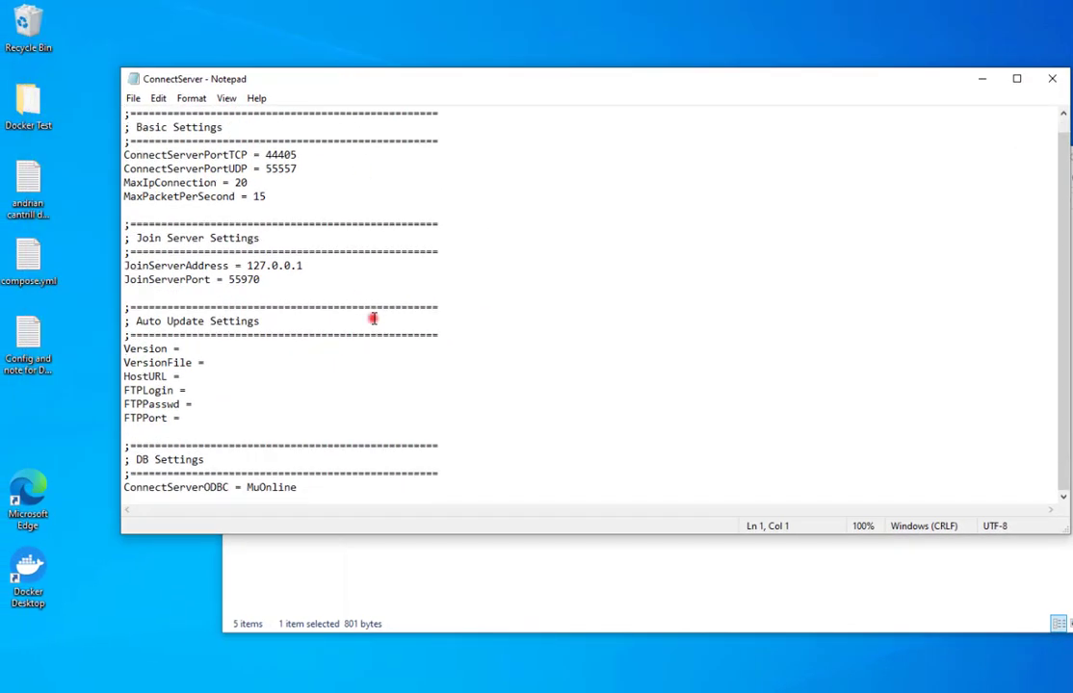
scroll(373, 319, "up", 1)
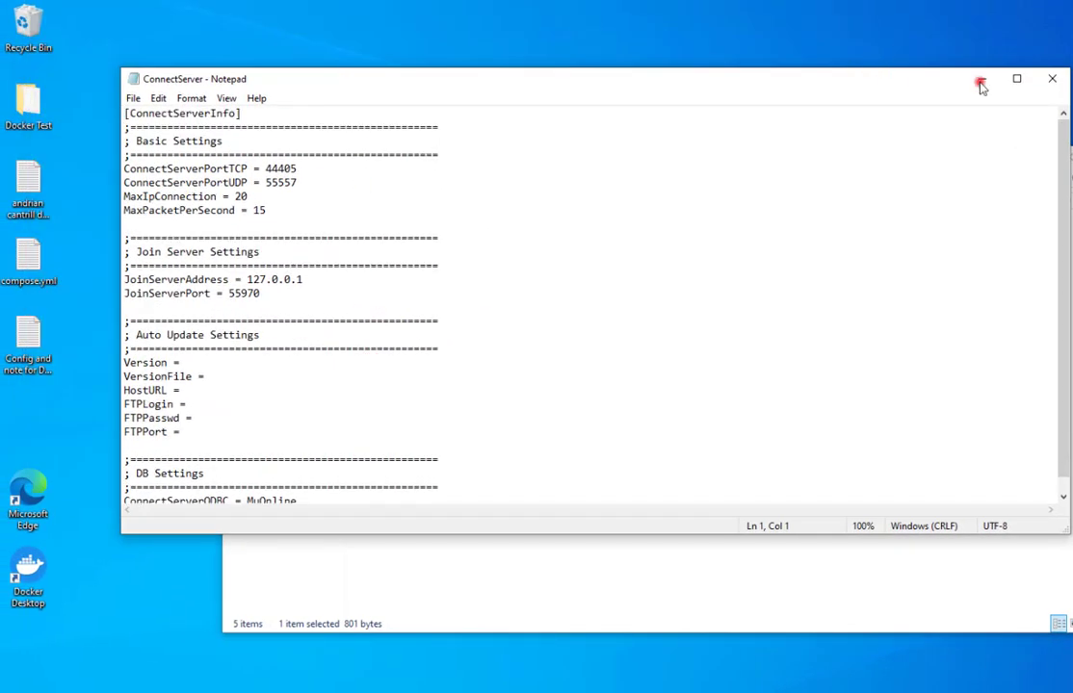
left_click(1056, 76)
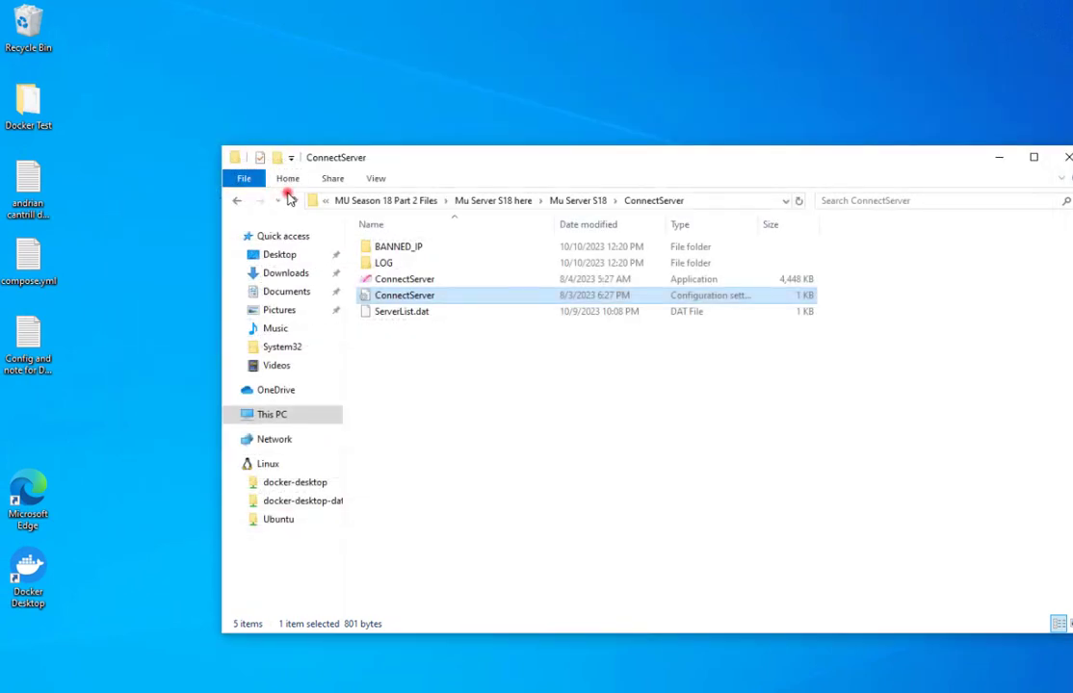
Open the DataServer config file, review it without changes, close it, and return to Mu Server S18.
left_click(292, 201)
key("Down")
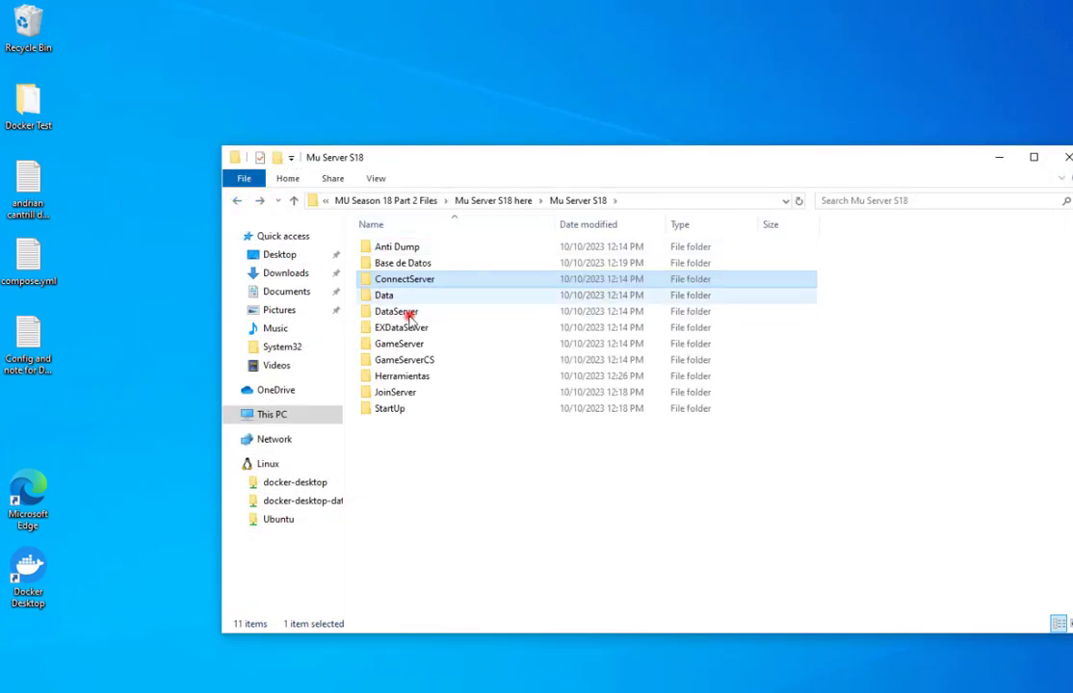
key("Down")
double_click(404, 319)
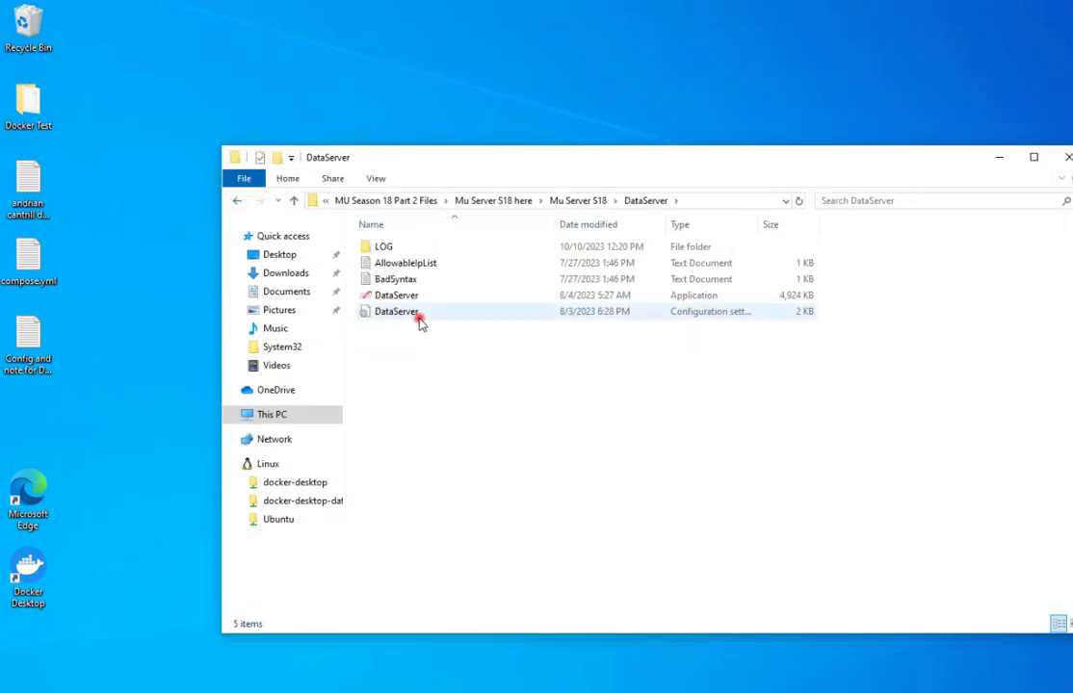
double_click(420, 319)
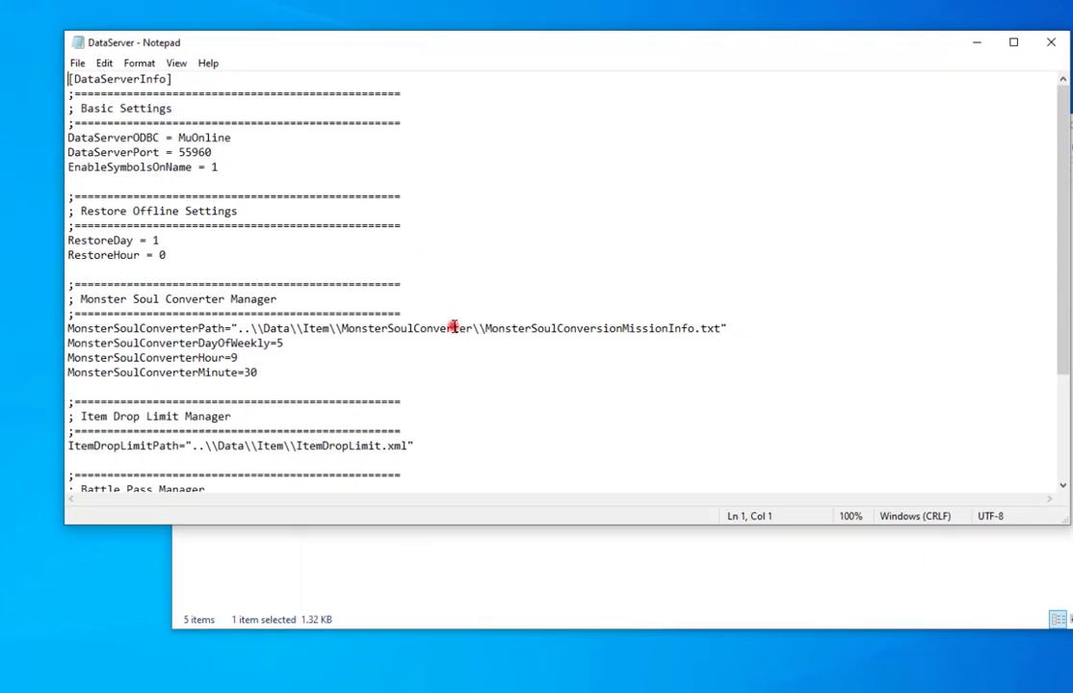
scroll(448, 338, "down", 4)
scroll(450, 338, "up", 4)
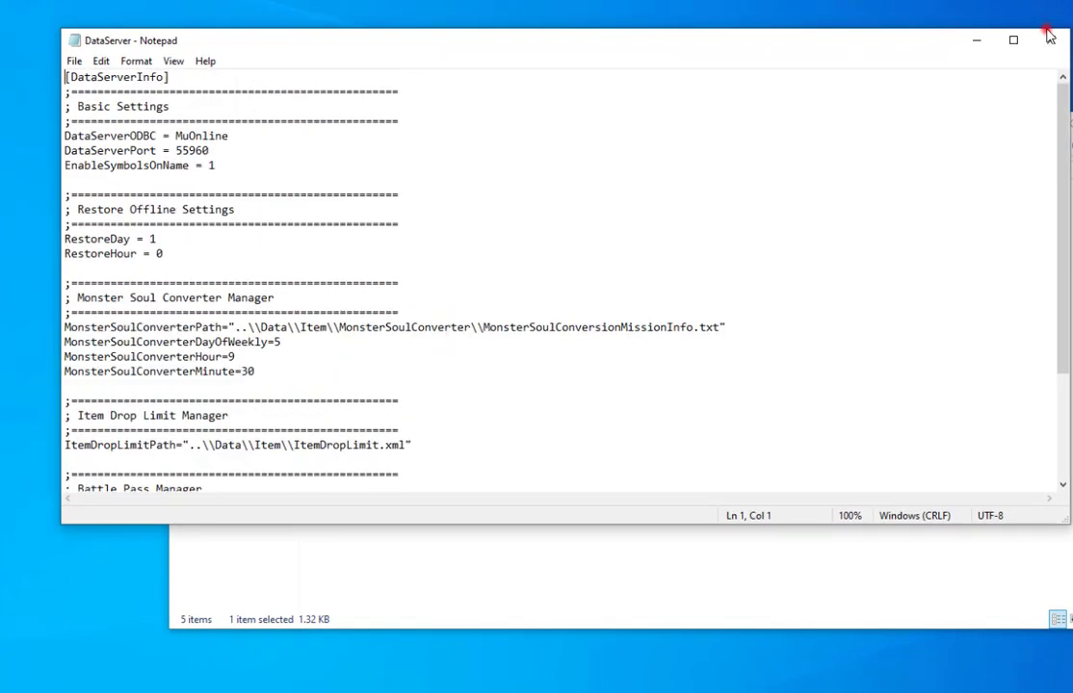
left_click(1050, 37)
left_click(184, 171)
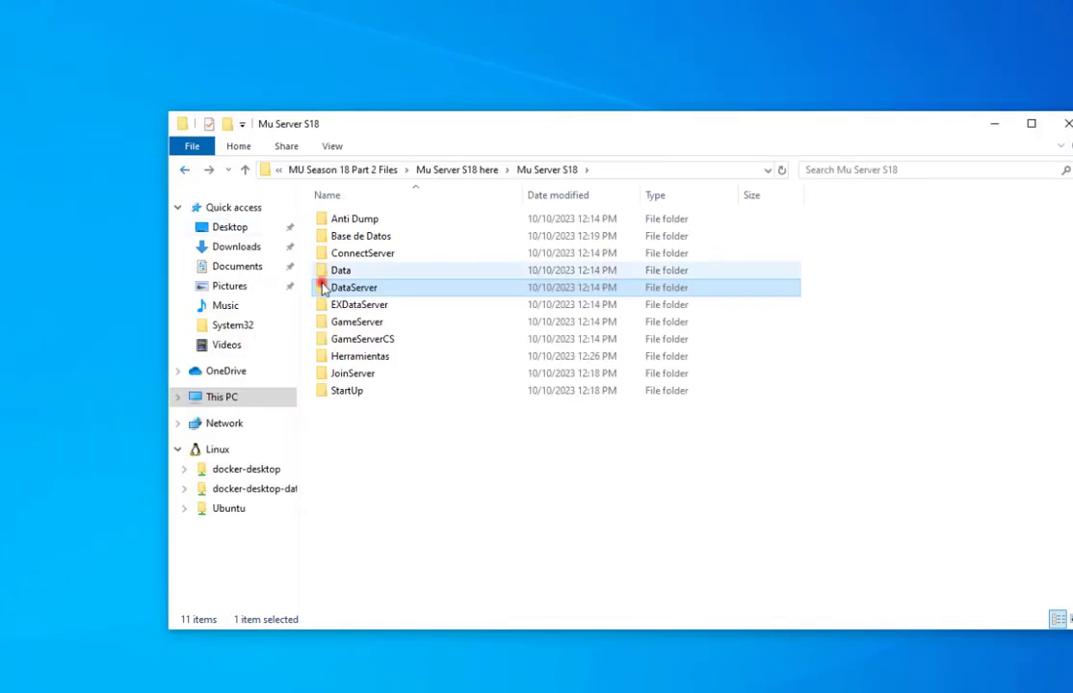
Open the EXDataServer config file and locate the ChatServerAddress value 26.236.98.19.
double_click(343, 304)
double_click(381, 291)
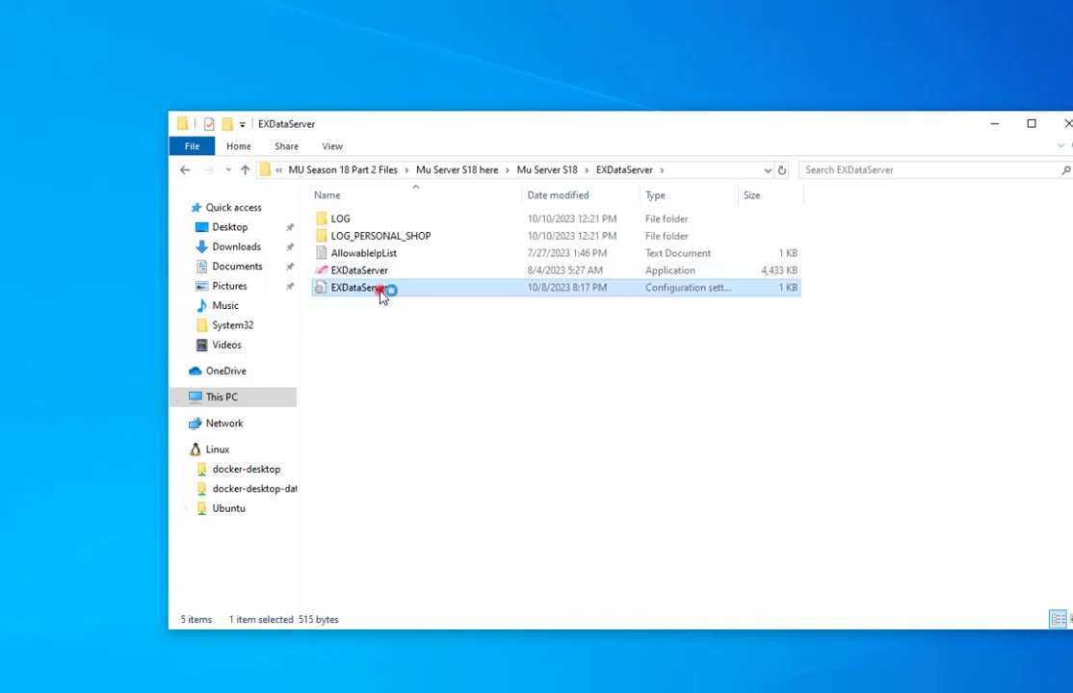
left_click_drag(282, 228, 194, 225)
left_click(93, 225)
left_click(289, 227)
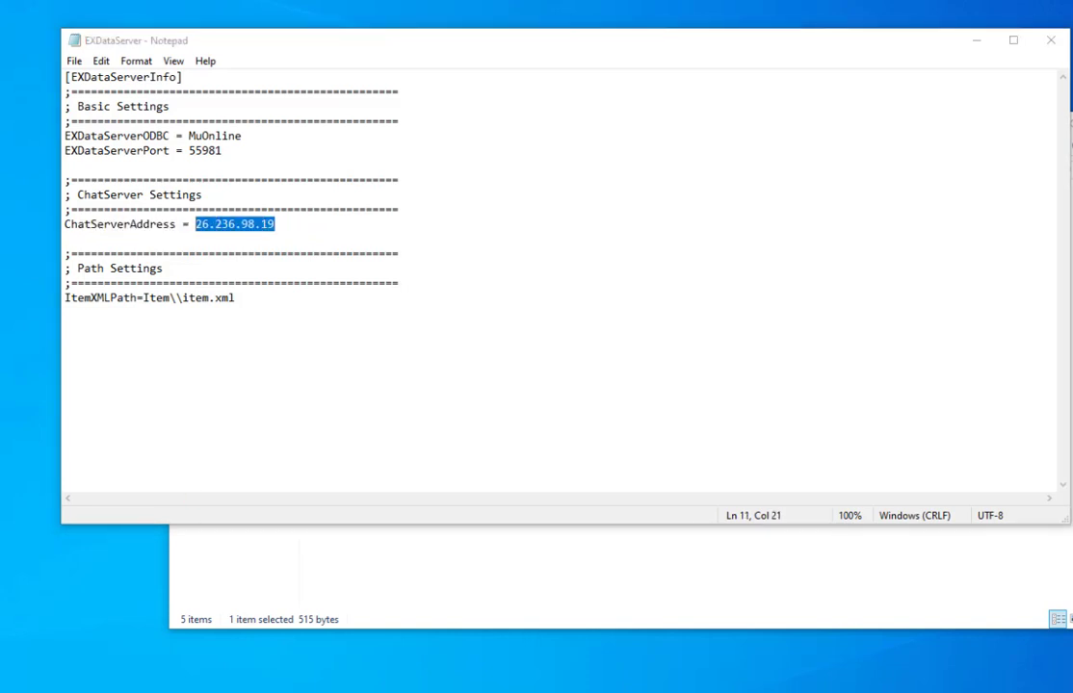
Run ipconfig in Command Prompt and select the IPv4 address 192.168.1.13.
key("super")
type("cm")
key("Return")
type("ipconfig")
key("Return")
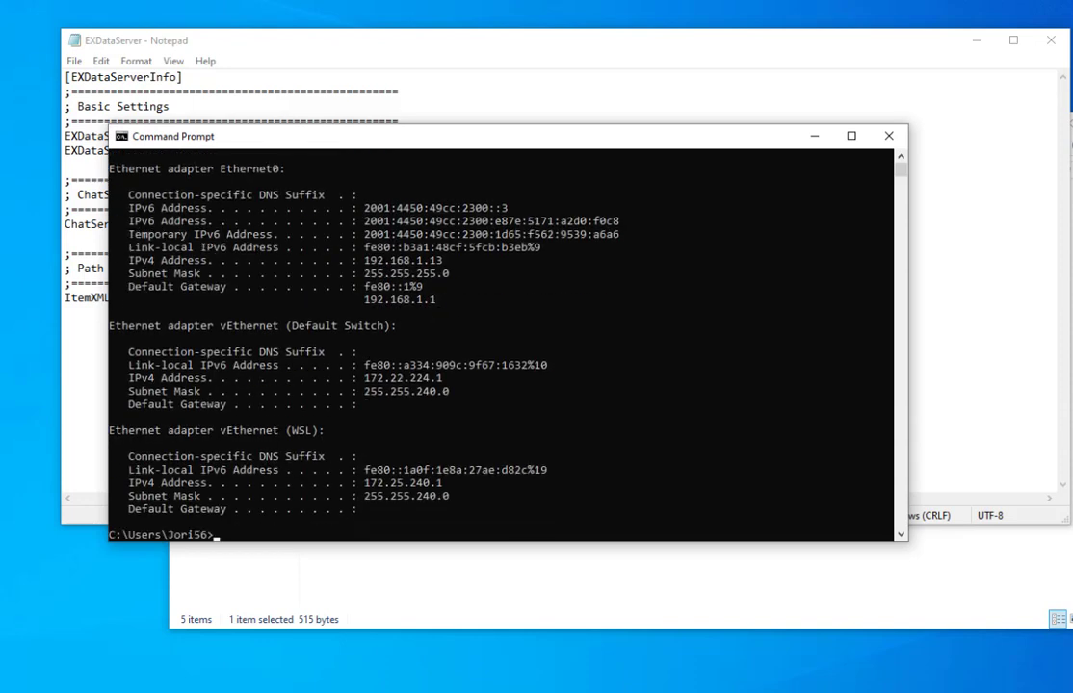
left_click_drag(452, 262, 360, 268)
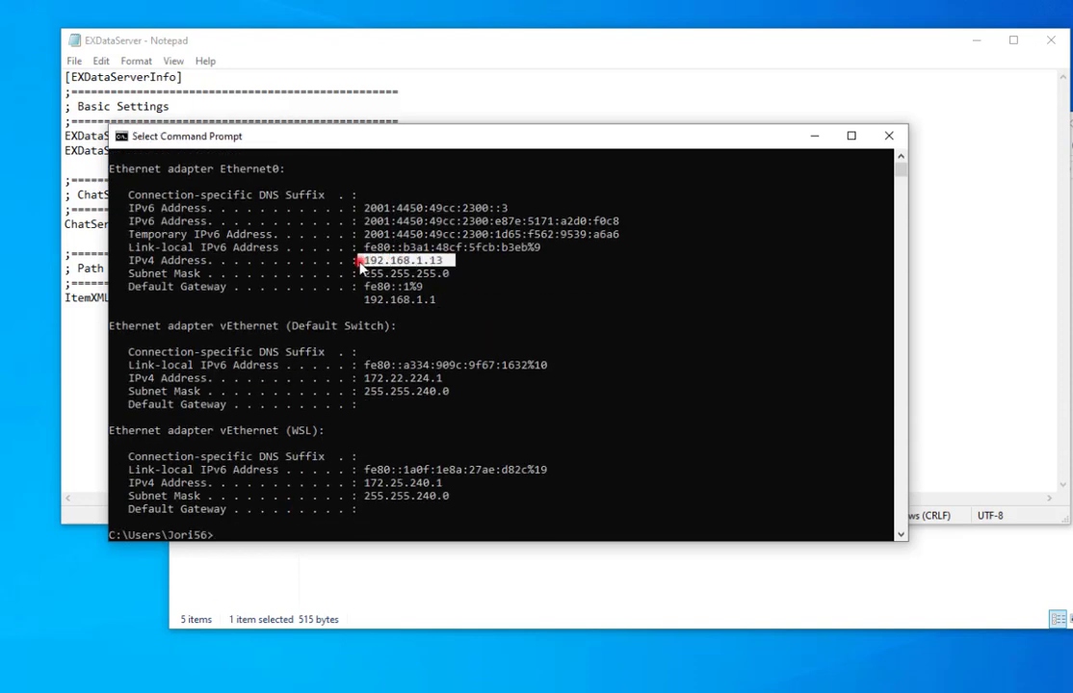
Replace ChatServerAddress with 192.168.1.13, save the EXDataServer file and close Notepad.
left_click(817, 135)
left_click_drag(276, 226, 197, 227)
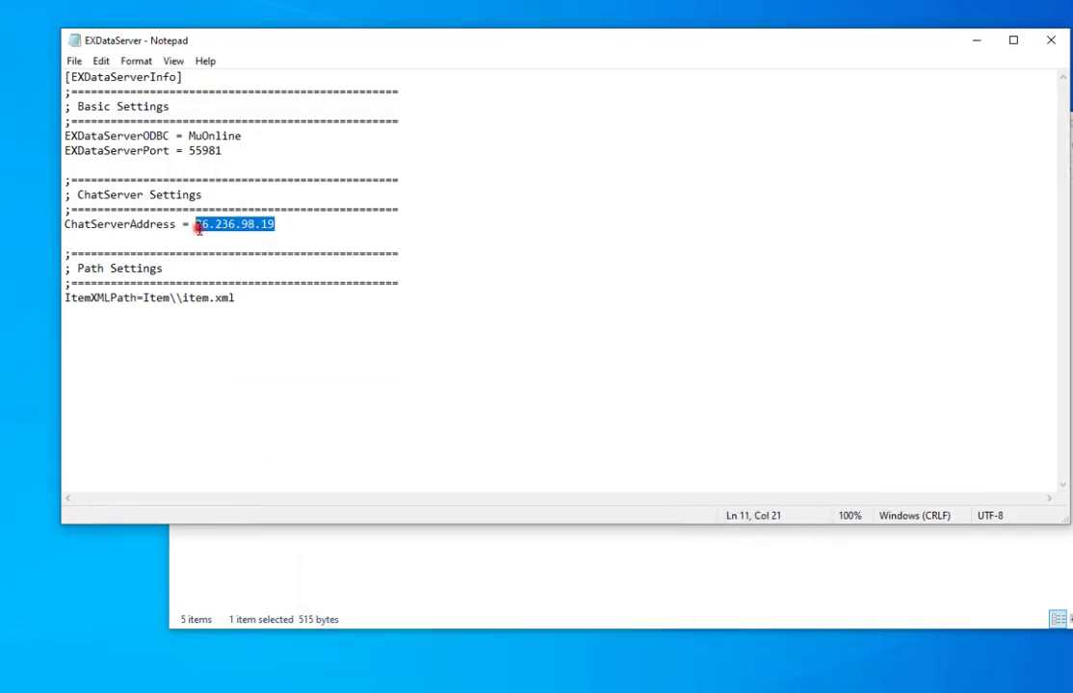
type("192.1")
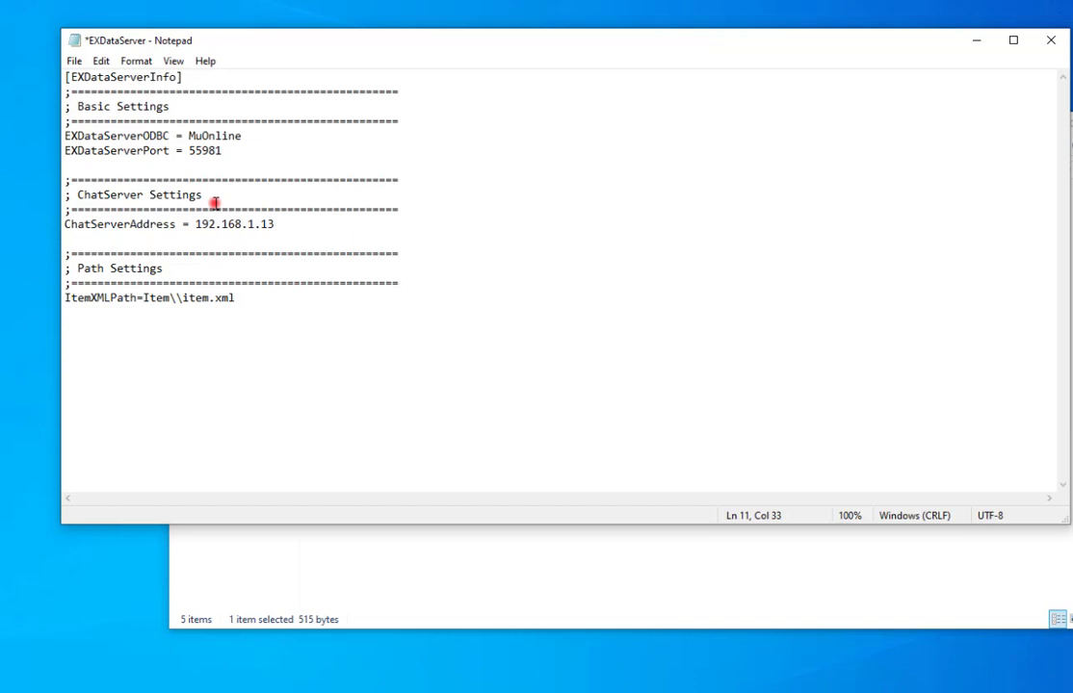
key("ctrl+s")
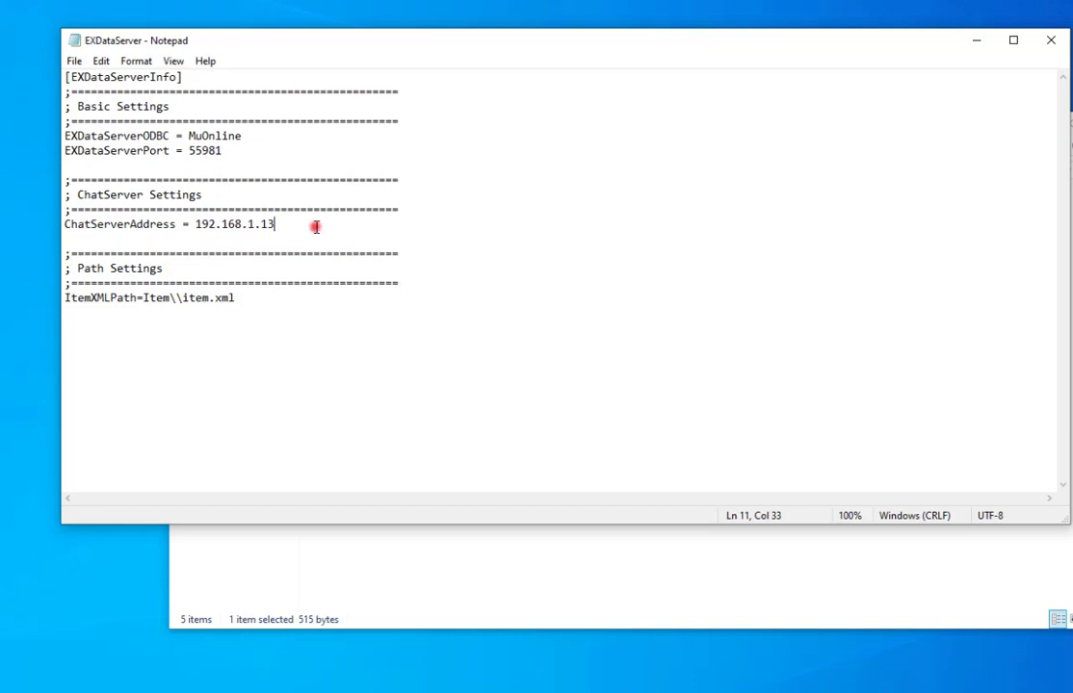
key("alt+F4")
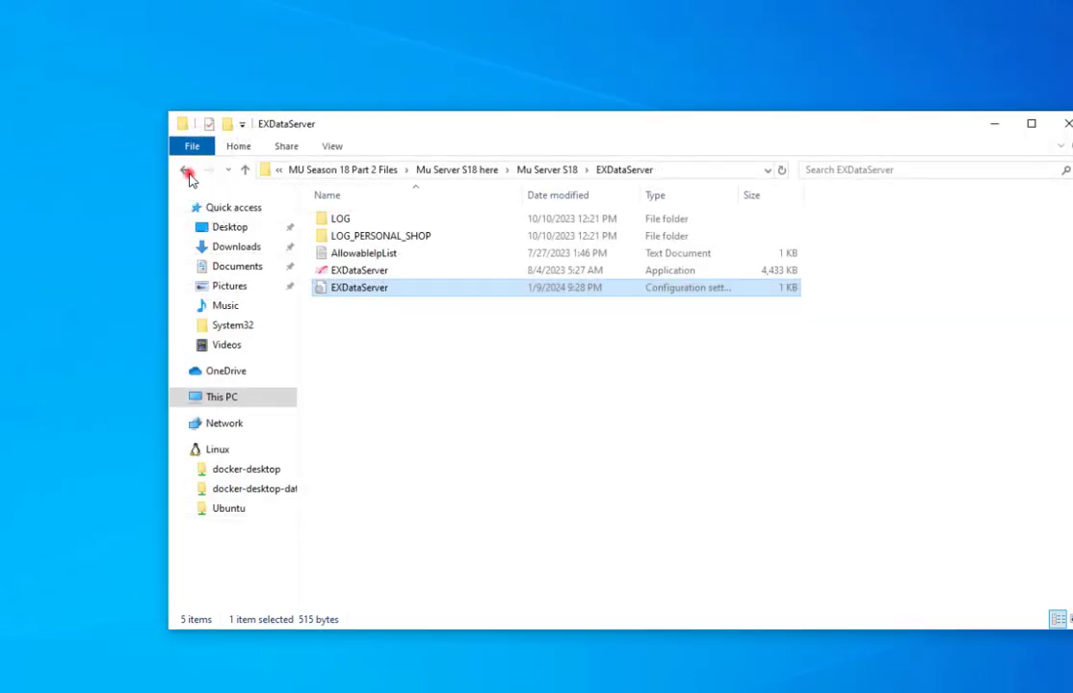
Browse to Herramientas > Cliente and open the Config-Dev settings file.
left_click(185, 170)
double_click(386, 322)
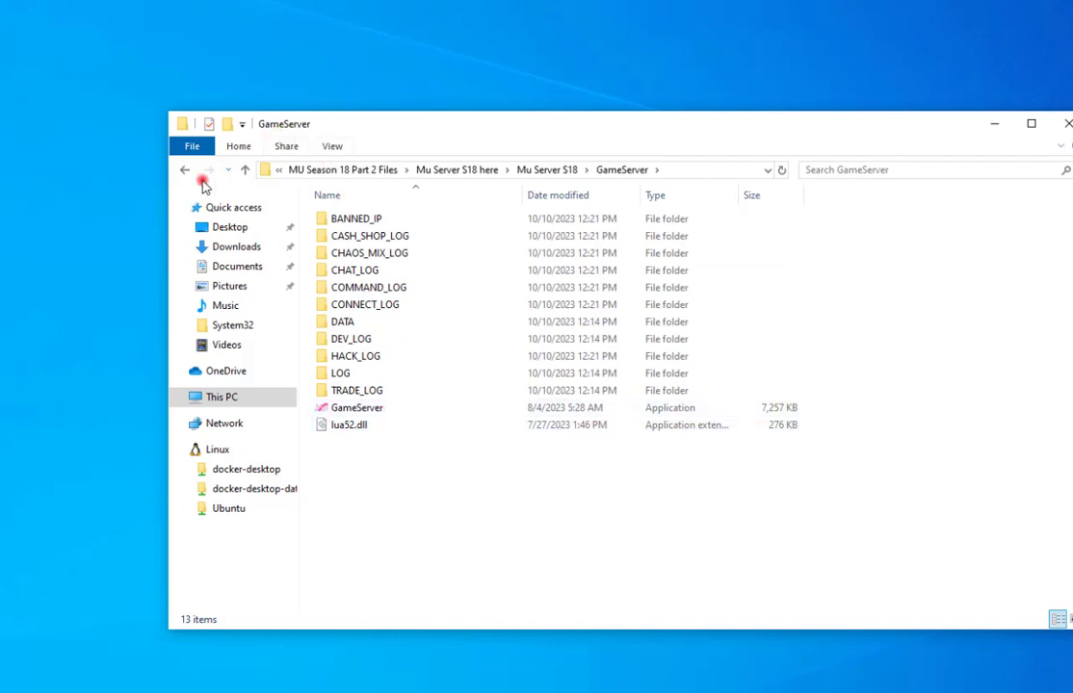
left_click(184, 169)
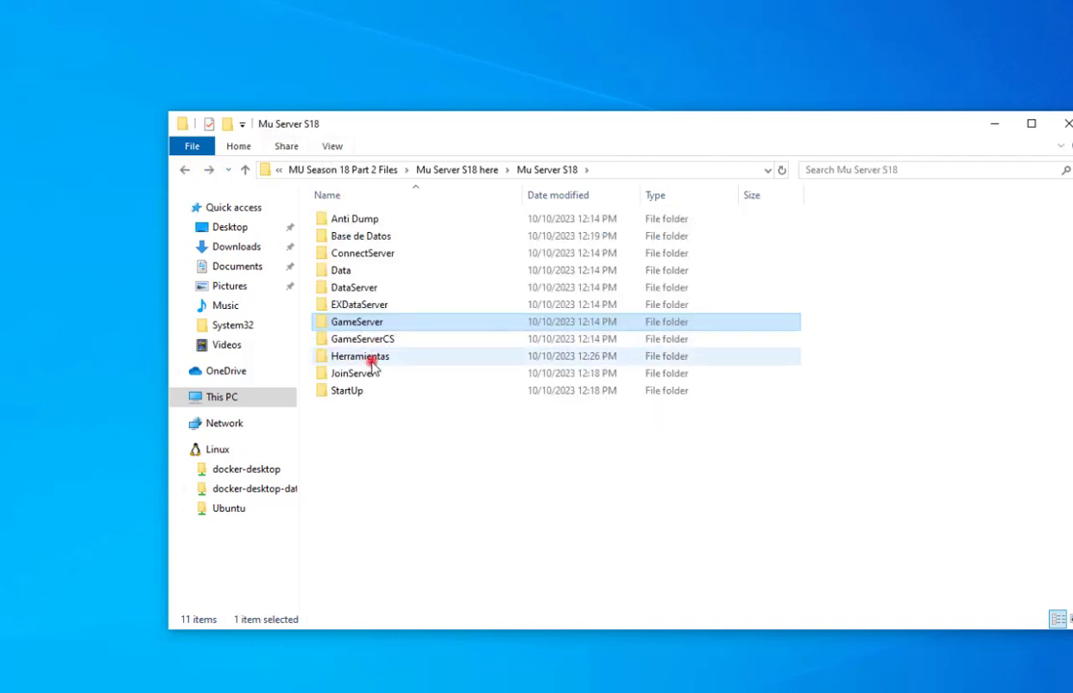
double_click(390, 358)
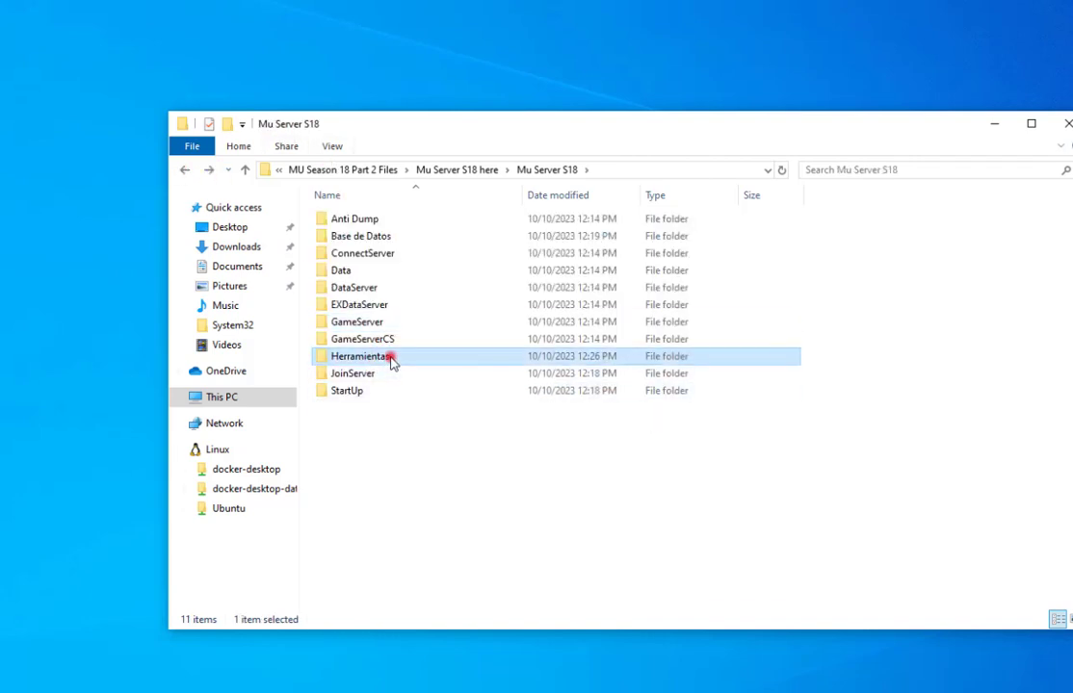
double_click(370, 221)
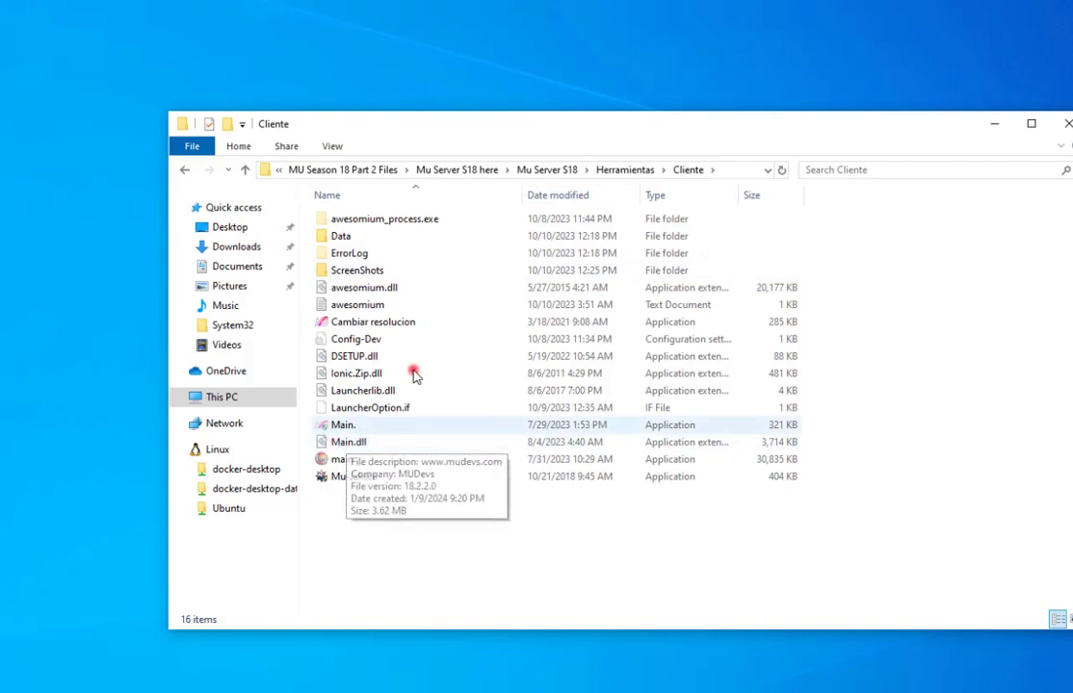
double_click(372, 340)
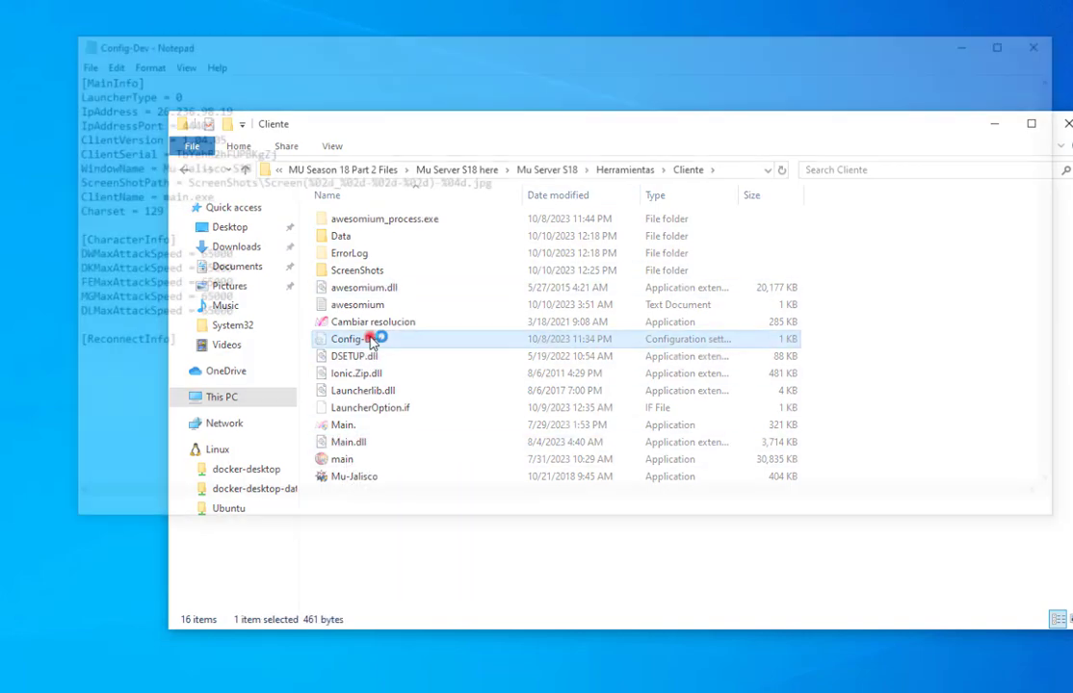
Change Config-Dev's IpAddress to 192.168.1.13, save it and close Notepad.
left_click_drag(225, 110, 145, 109)
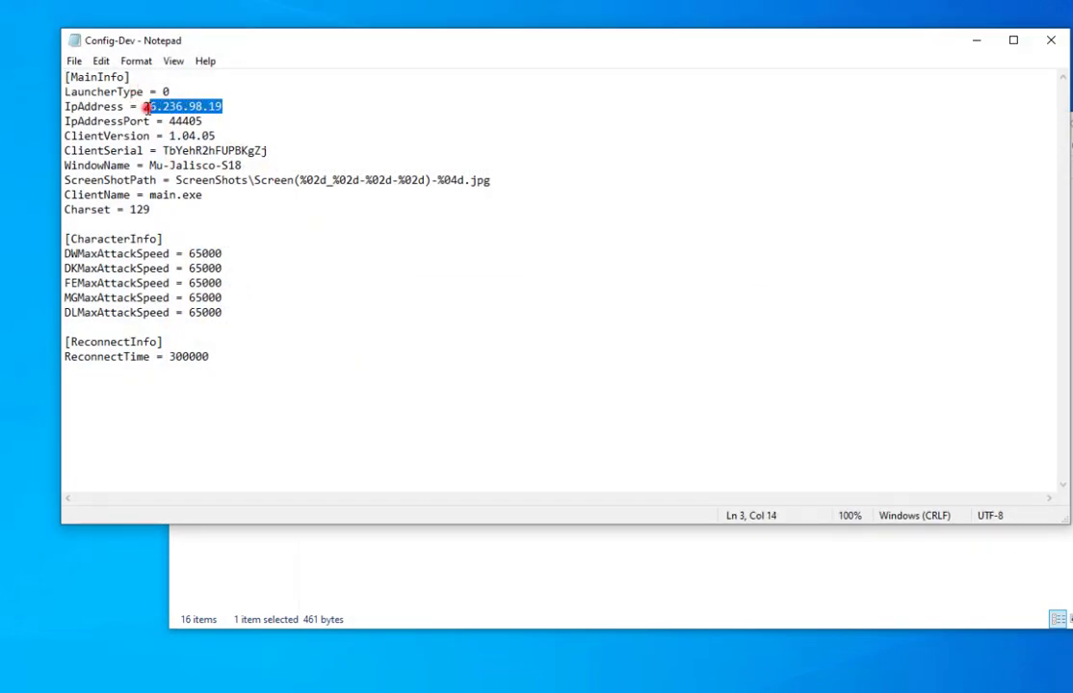
type("https://www.expedia.com.ph/Laoag-Hotels-Fort-Ilocandia-Resort-Hotel.h3157686.Hotel-Information")
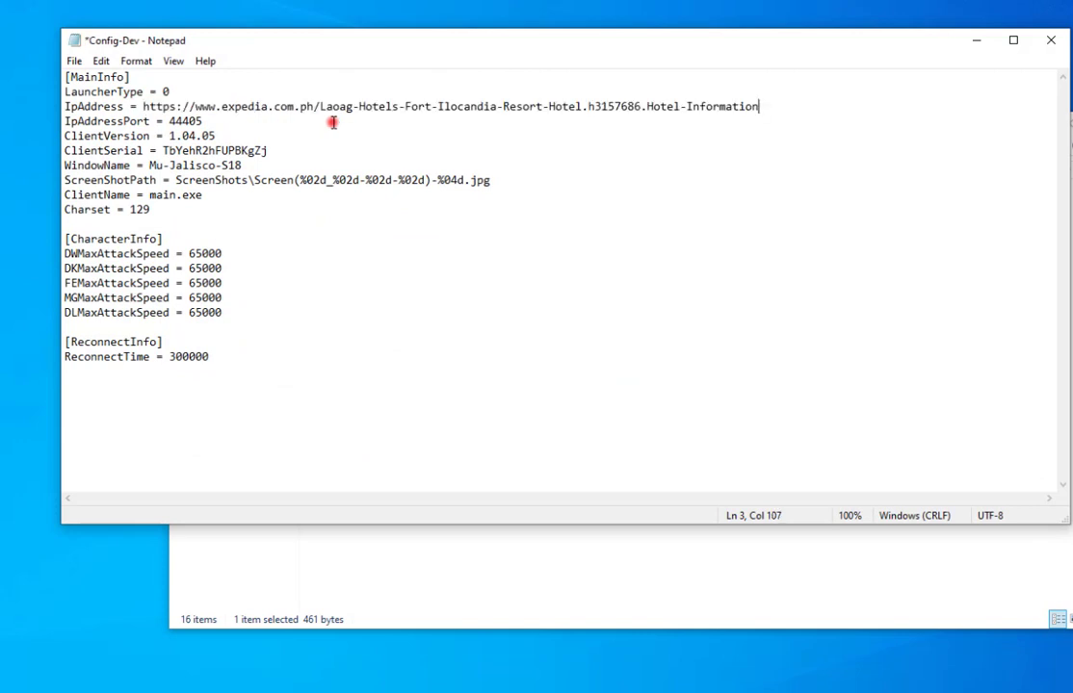
key("ctrl+z")
type("192.168.1.13")
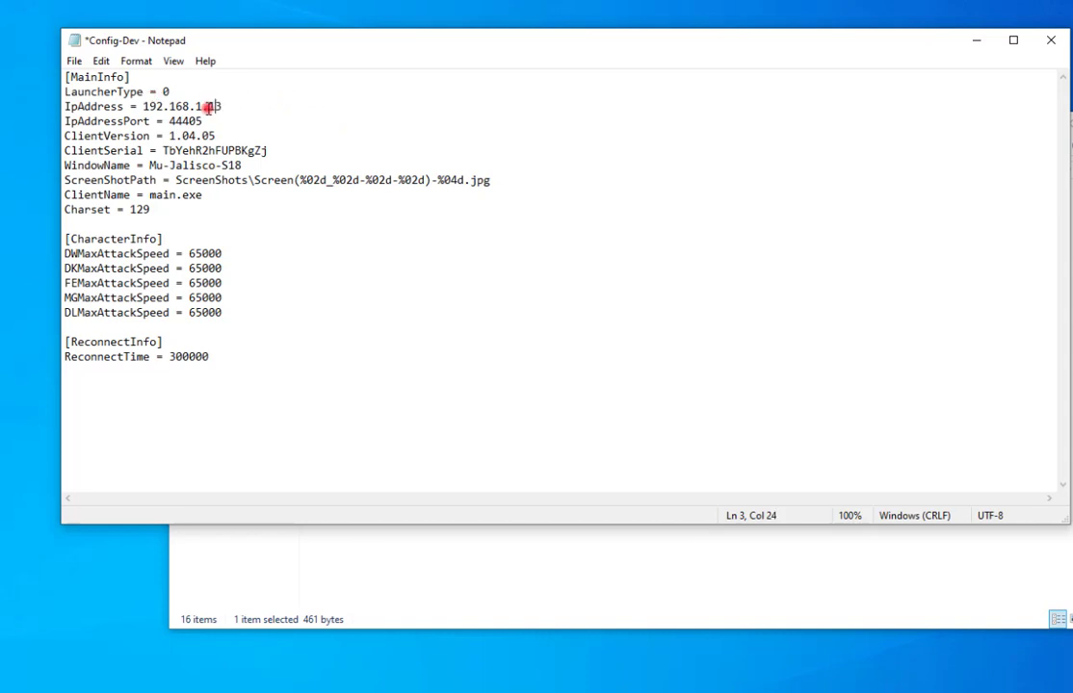
left_click_drag(221, 107, 145, 109)
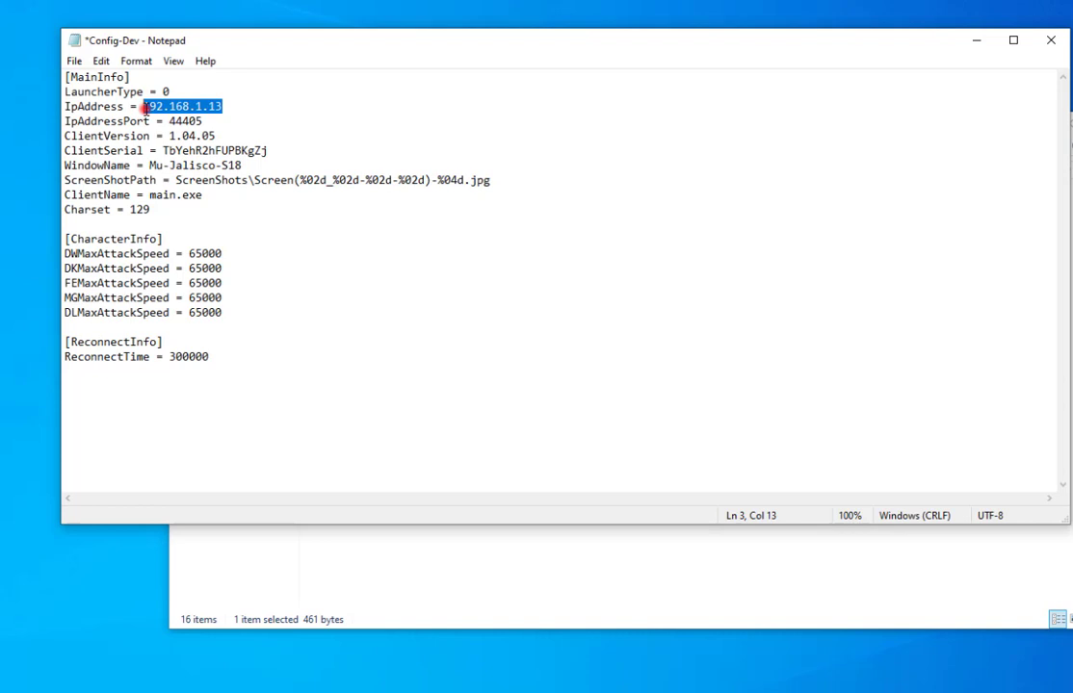
key("ctrl+s")
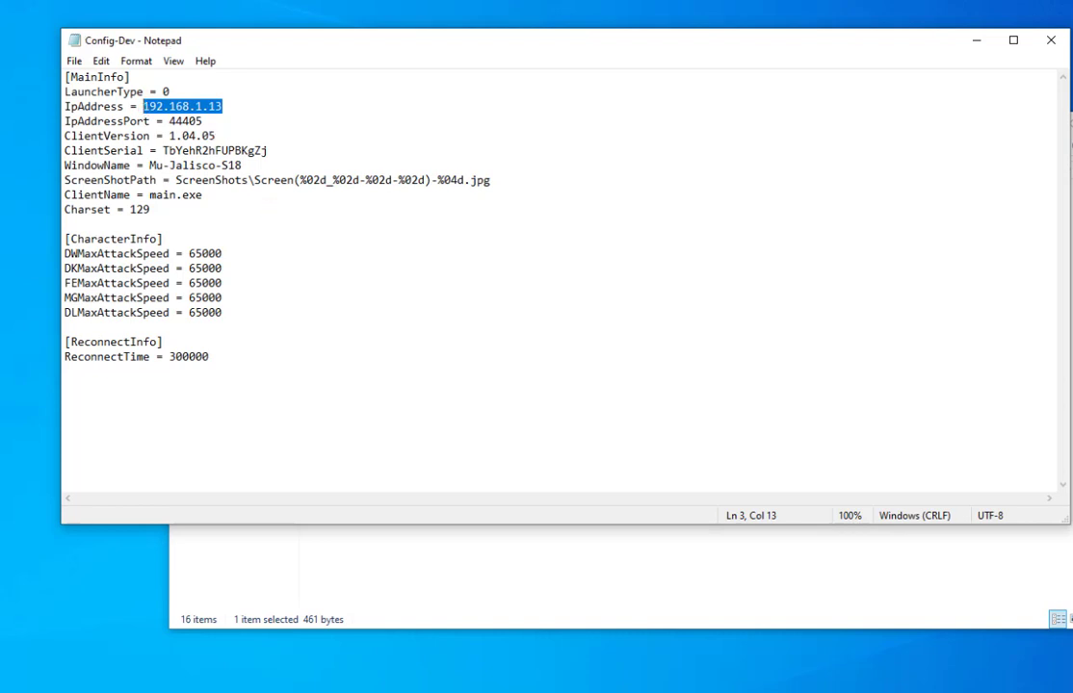
left_click(1053, 41)
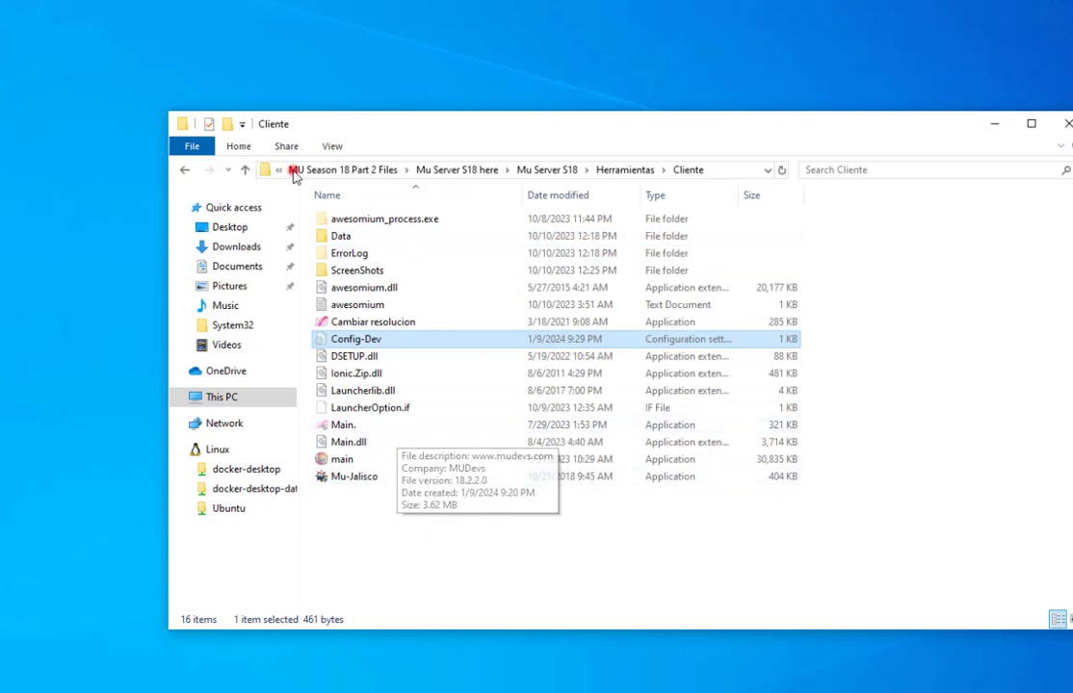
Go to the server's Data folder and open MapServerInfo.dat with Notepad++.
left_click(187, 171)
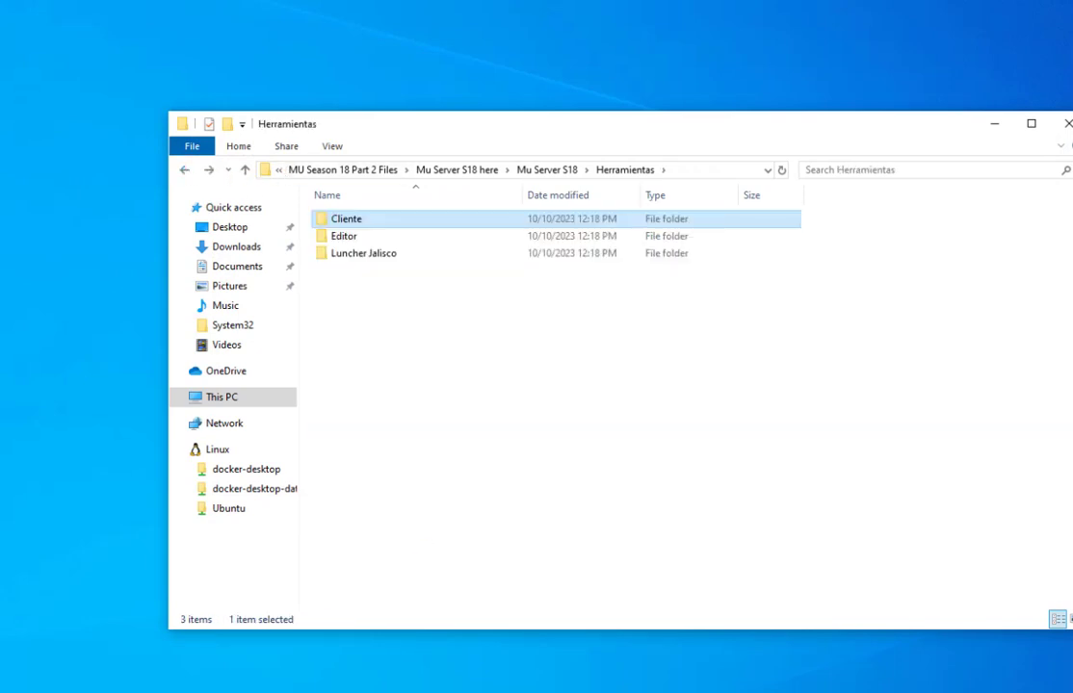
left_click(187, 170)
left_click(342, 272)
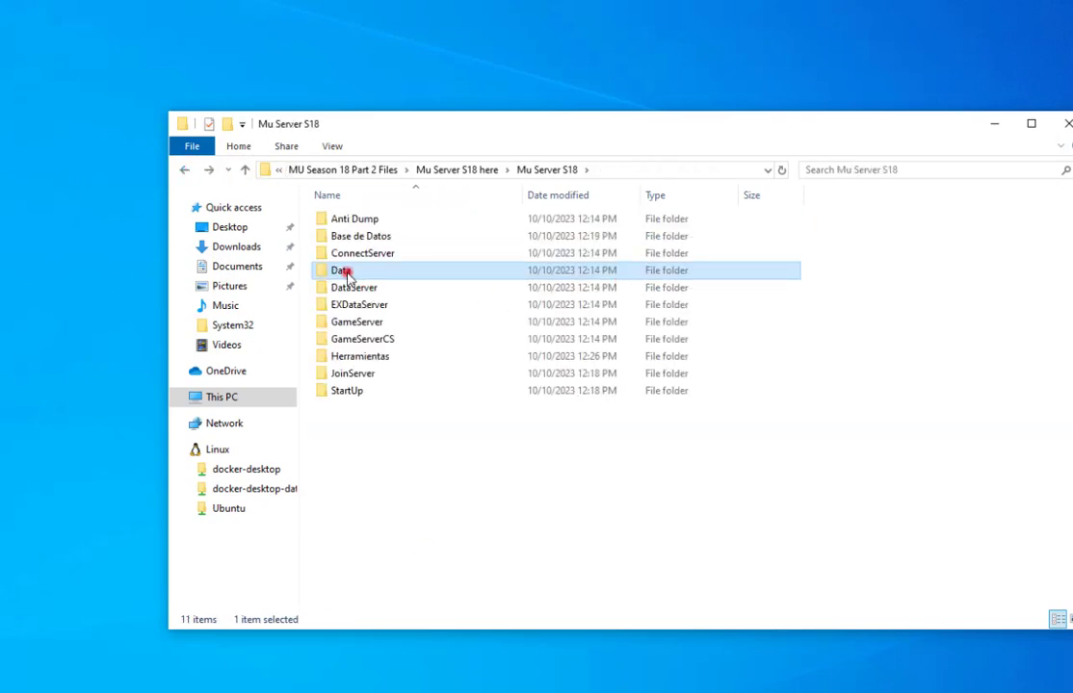
double_click(340, 270)
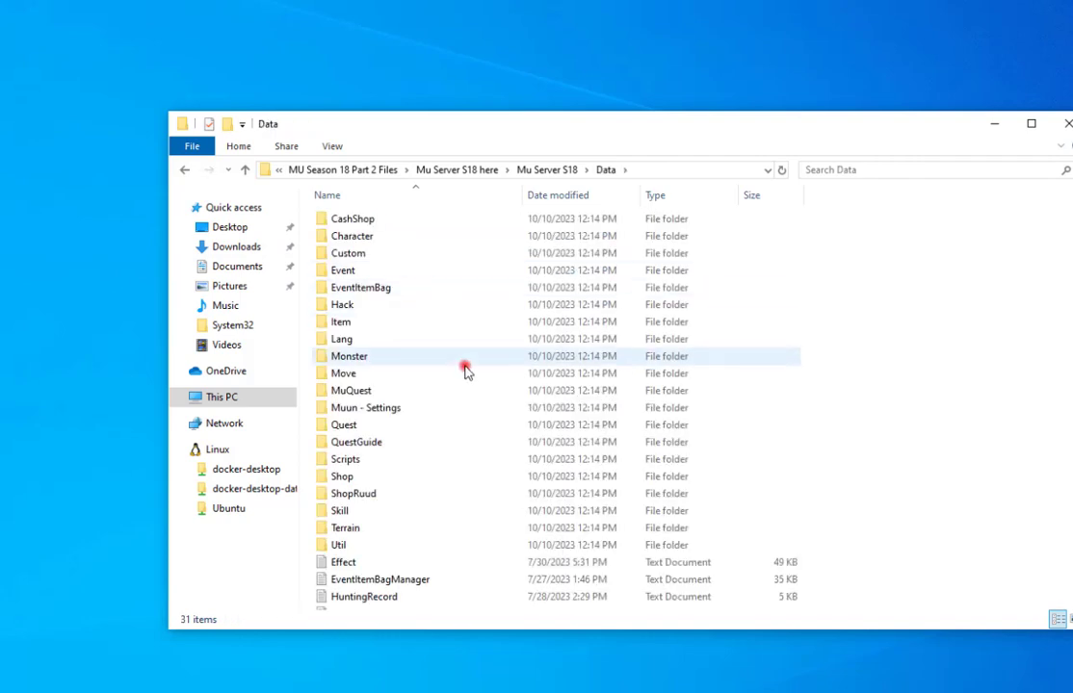
scroll(466, 386, "down", 3)
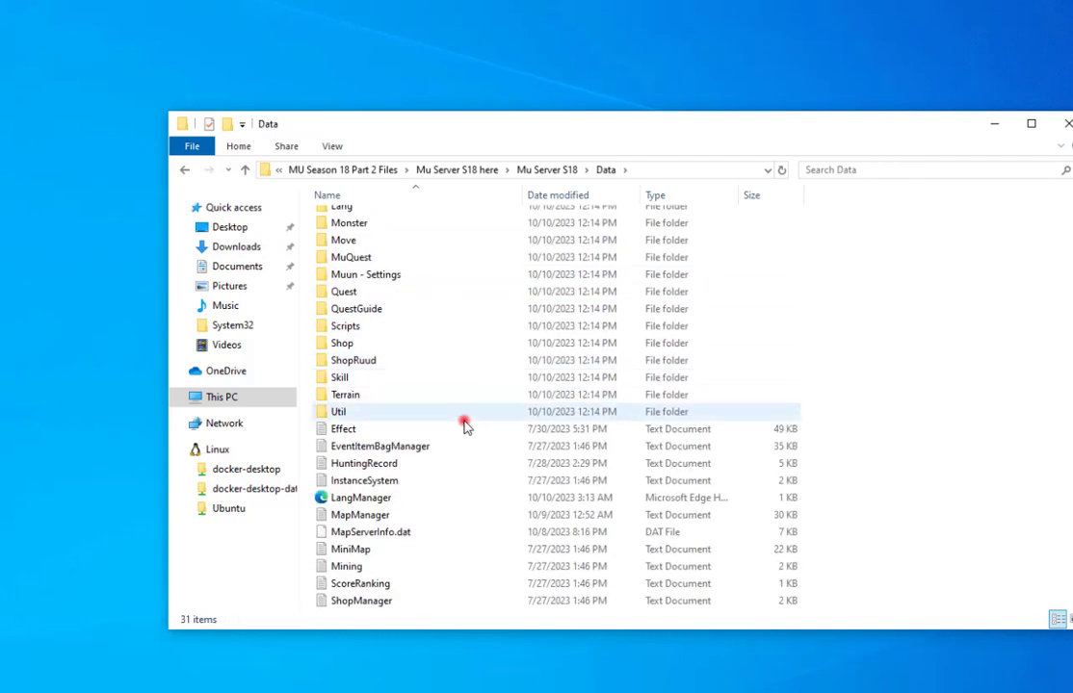
double_click(385, 540)
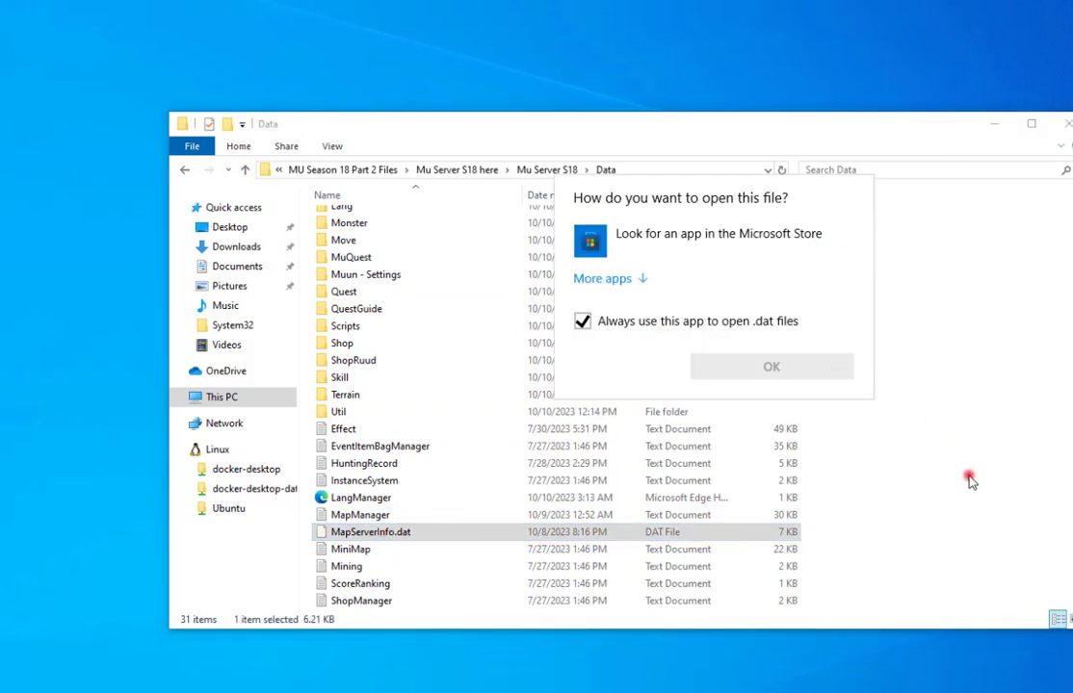
left_click(382, 537)
right_click(381, 537)
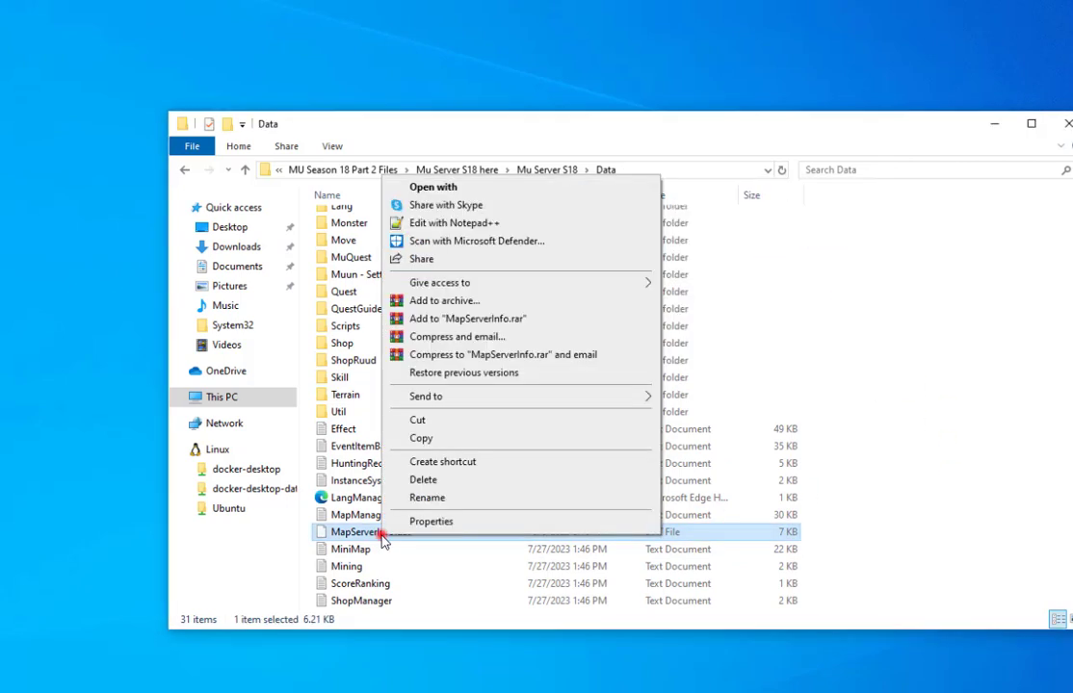
left_click(459, 223)
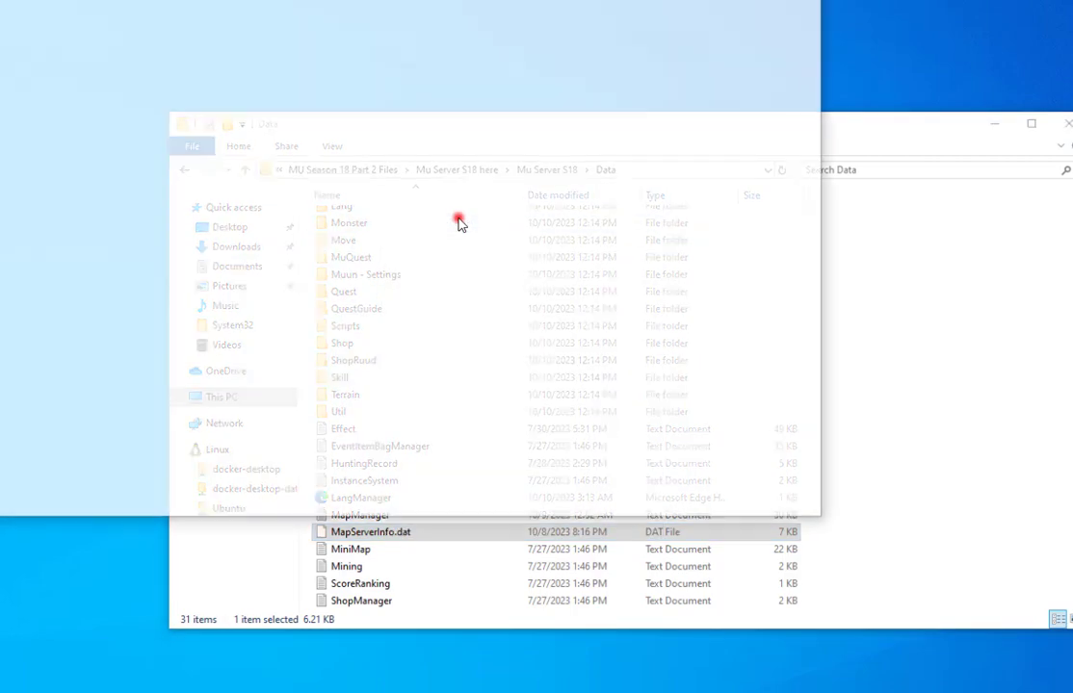
Replace the GameServer and GameServerCS IPs on lines 5 and 6 with 192.168.1.13.
left_click_drag(485, 1, 485, 52)
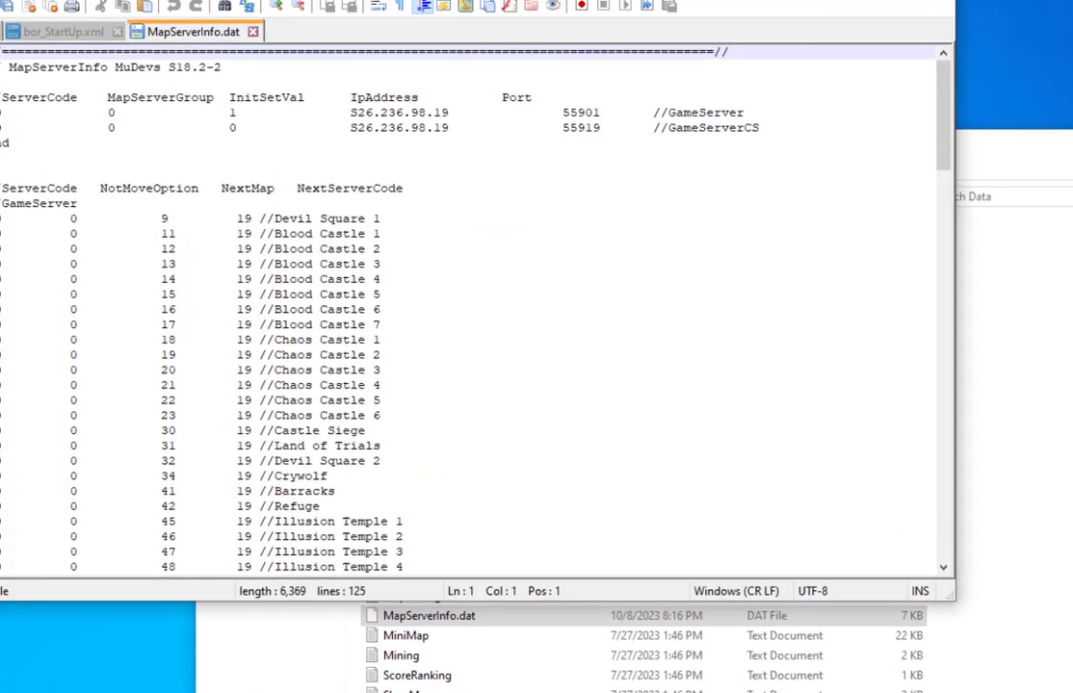
left_click_drag(590, 72, 759, 86)
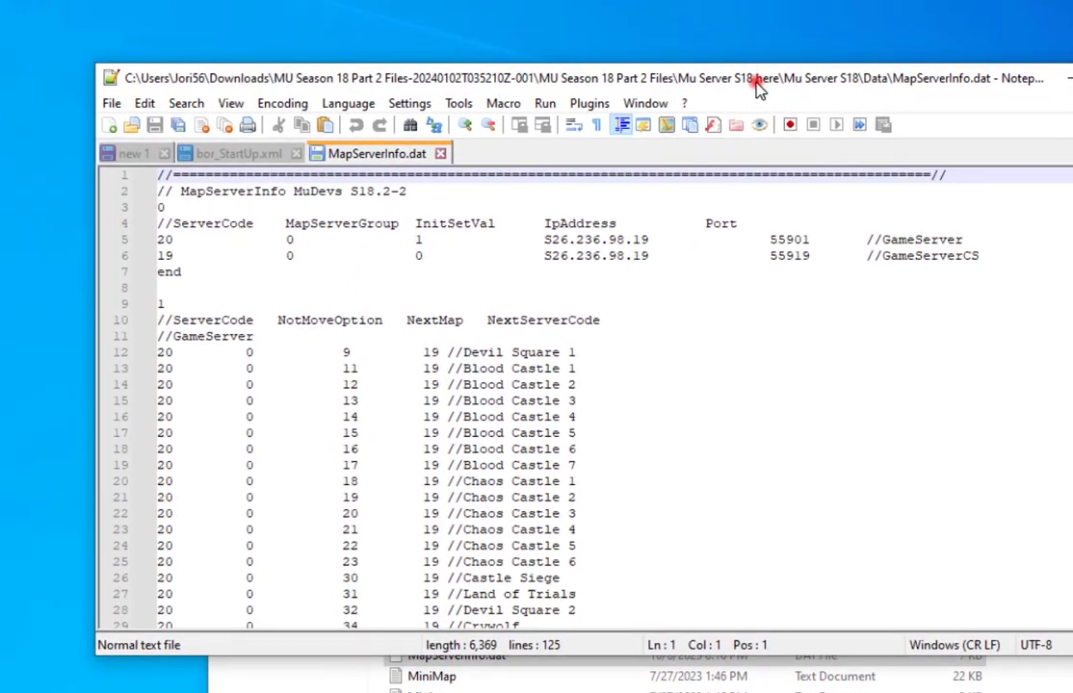
left_click(547, 237)
left_click_drag(652, 234, 556, 239)
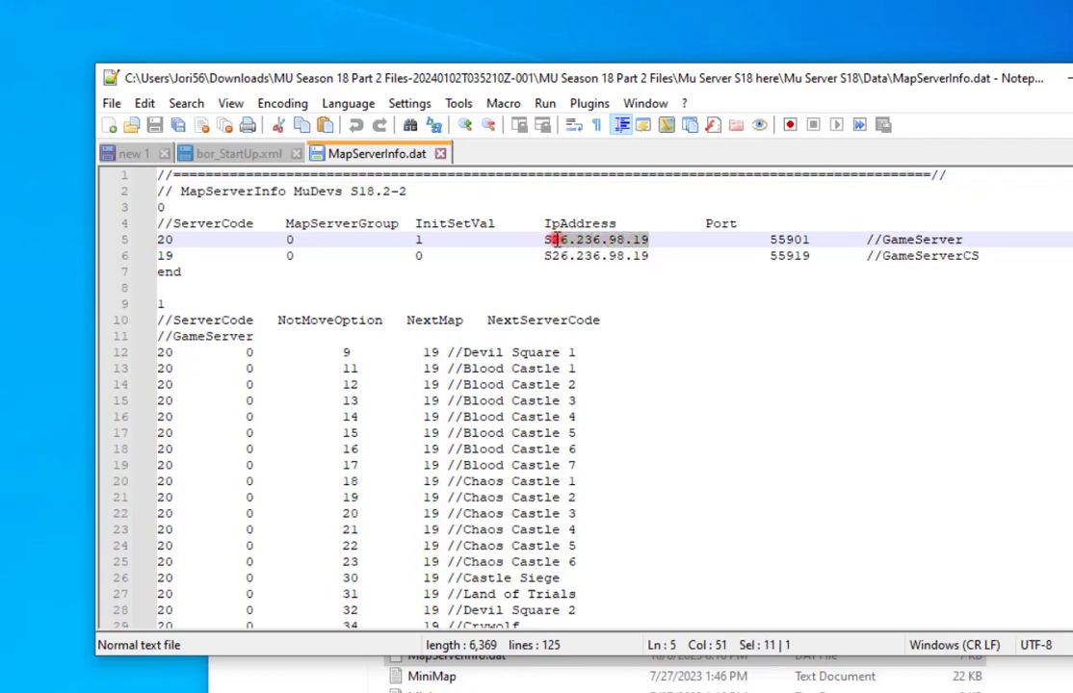
type("192.168.1.13")
left_click_drag(651, 255, 554, 253)
type("192.168.1.13")
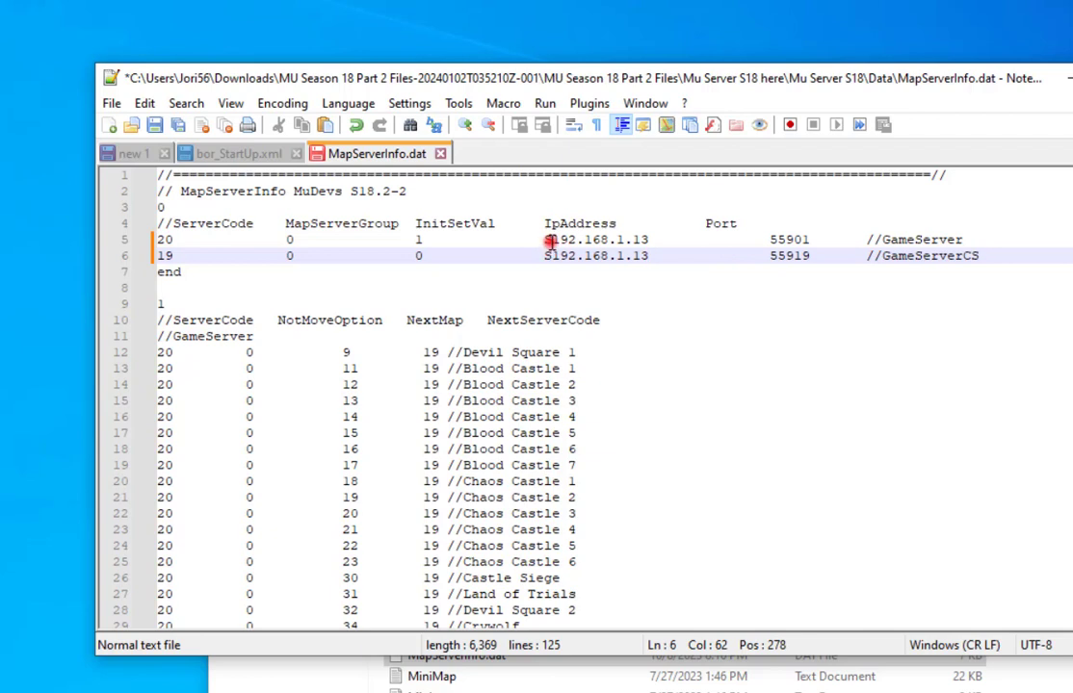
left_click_drag(547, 242, 511, 256)
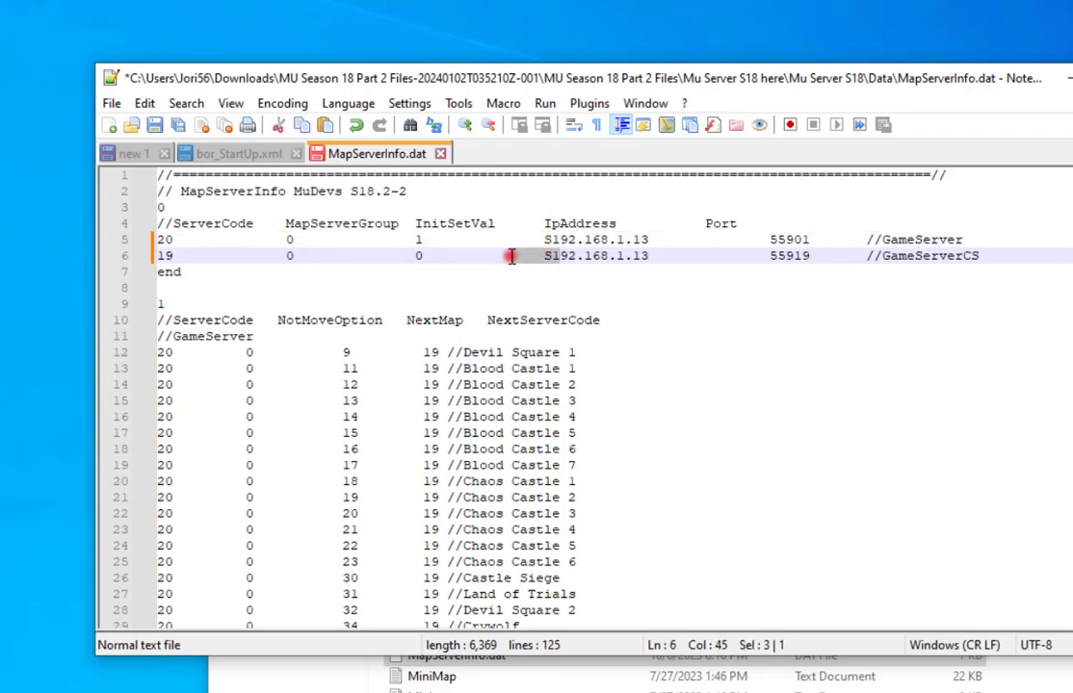
left_click(525, 274)
scroll(581, 347, "down", 6)
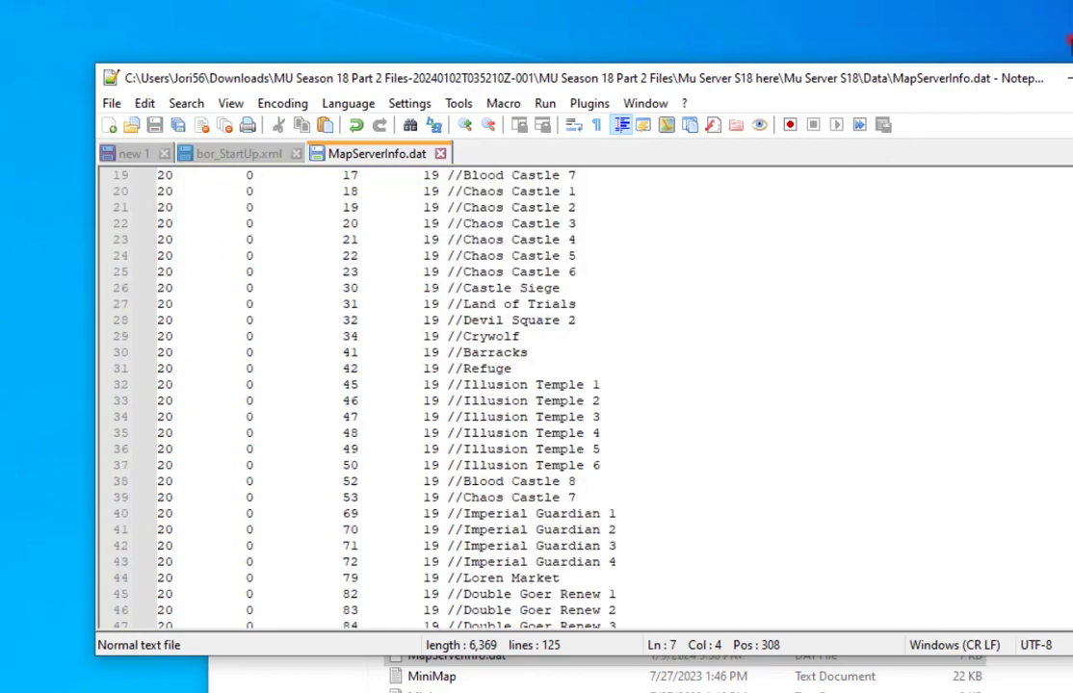
left_click(1067, 42)
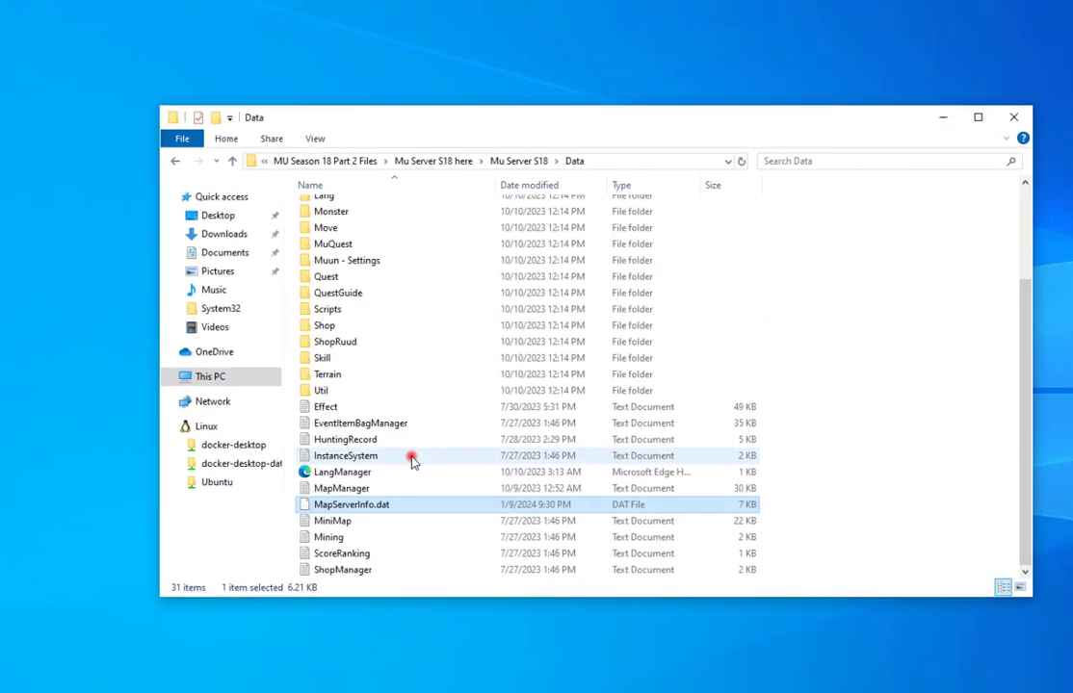
Open the StartUp folder and close the running ServerStartUp program, confirming the prompt.
scroll(390, 330, "up", 3)
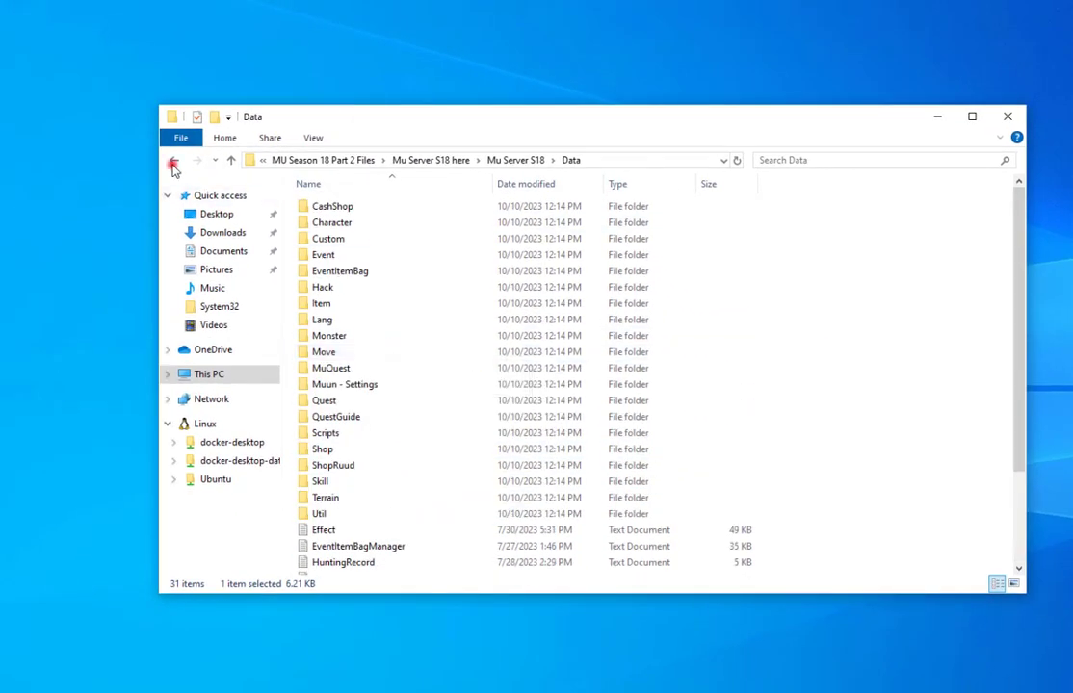
left_click(173, 162)
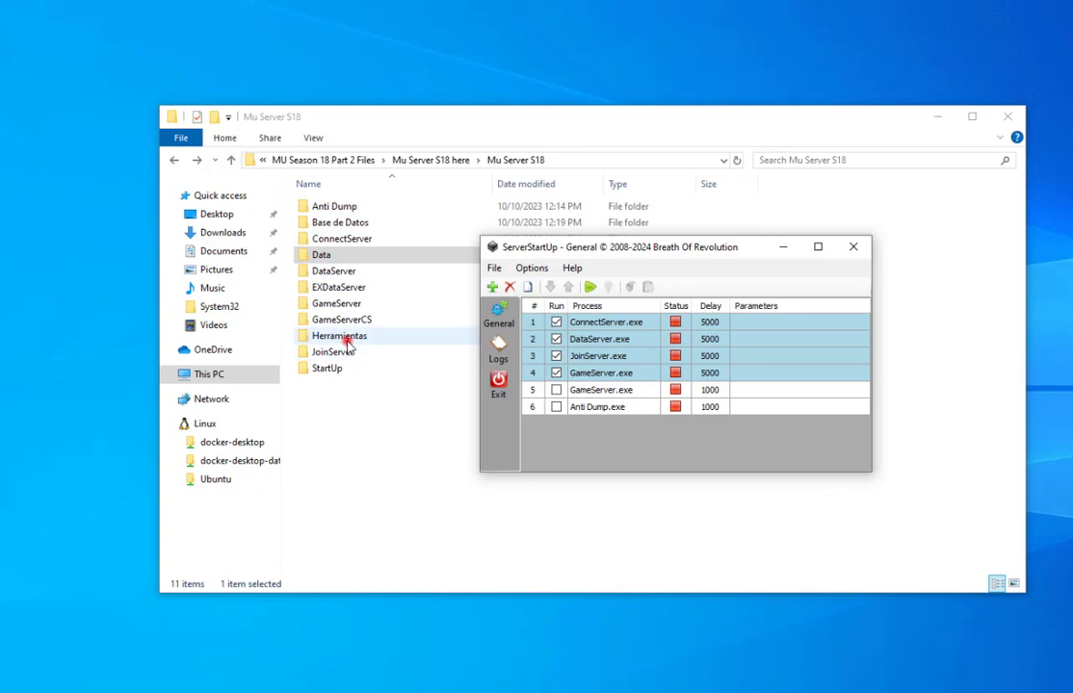
double_click(330, 369)
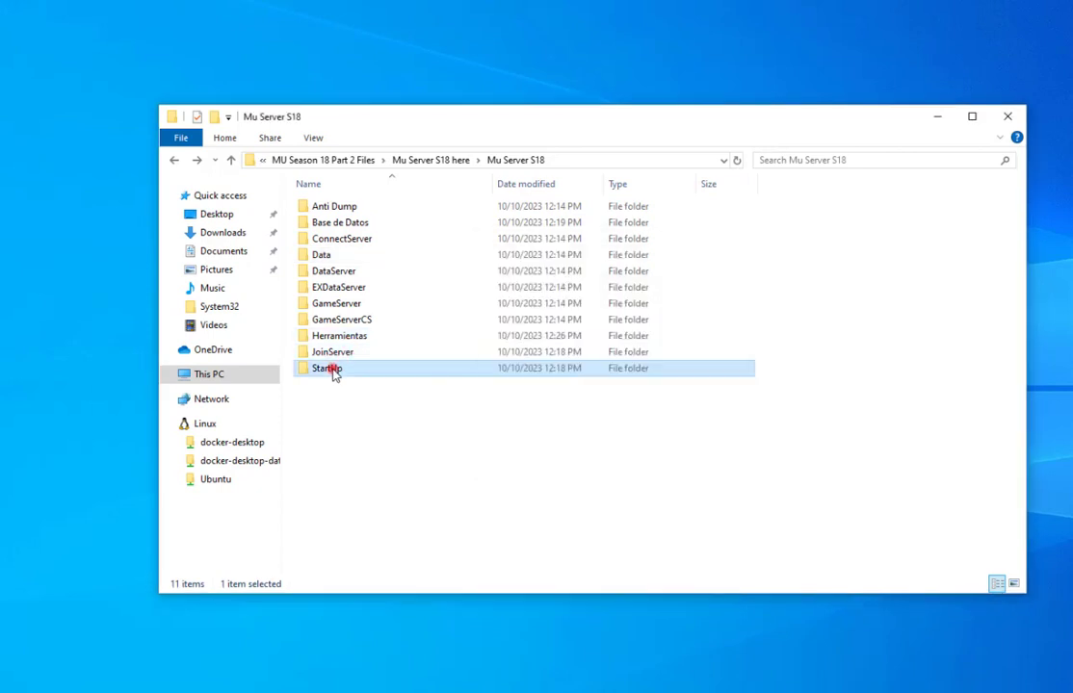
left_click(330, 248)
right_click(330, 247)
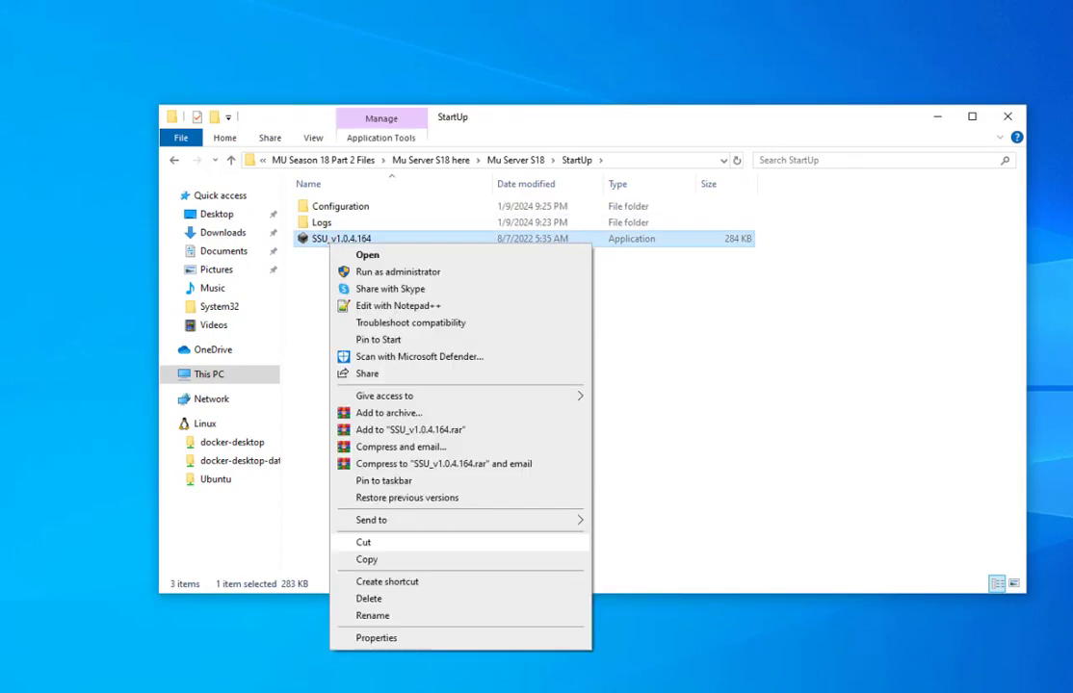
left_click(358, 257)
left_click(852, 246)
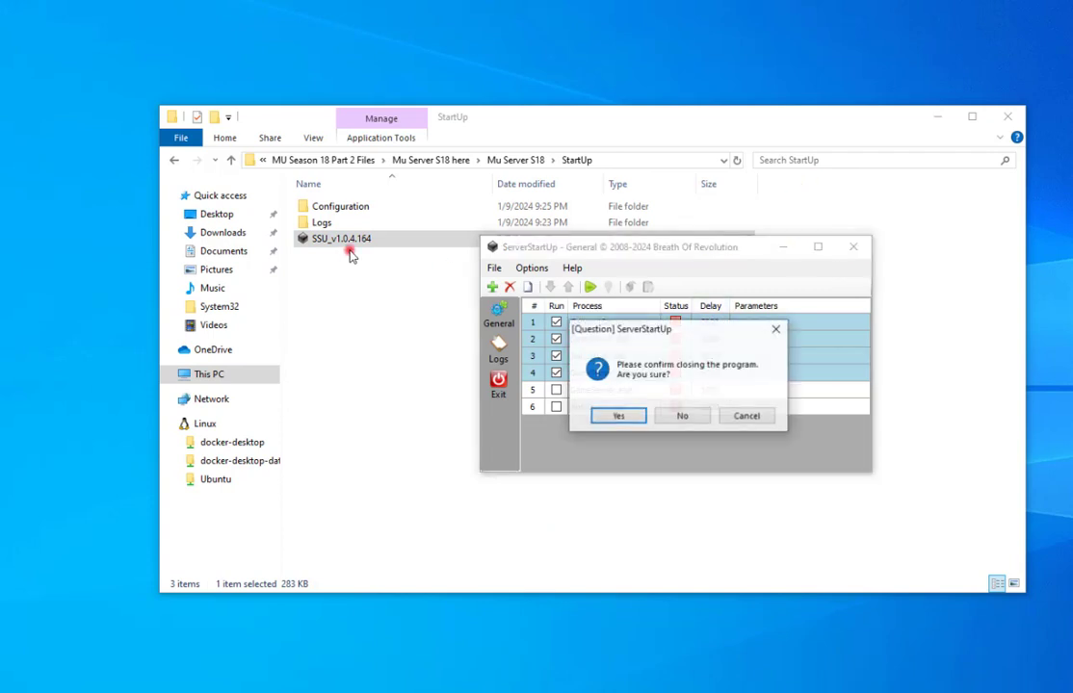
left_click(674, 414)
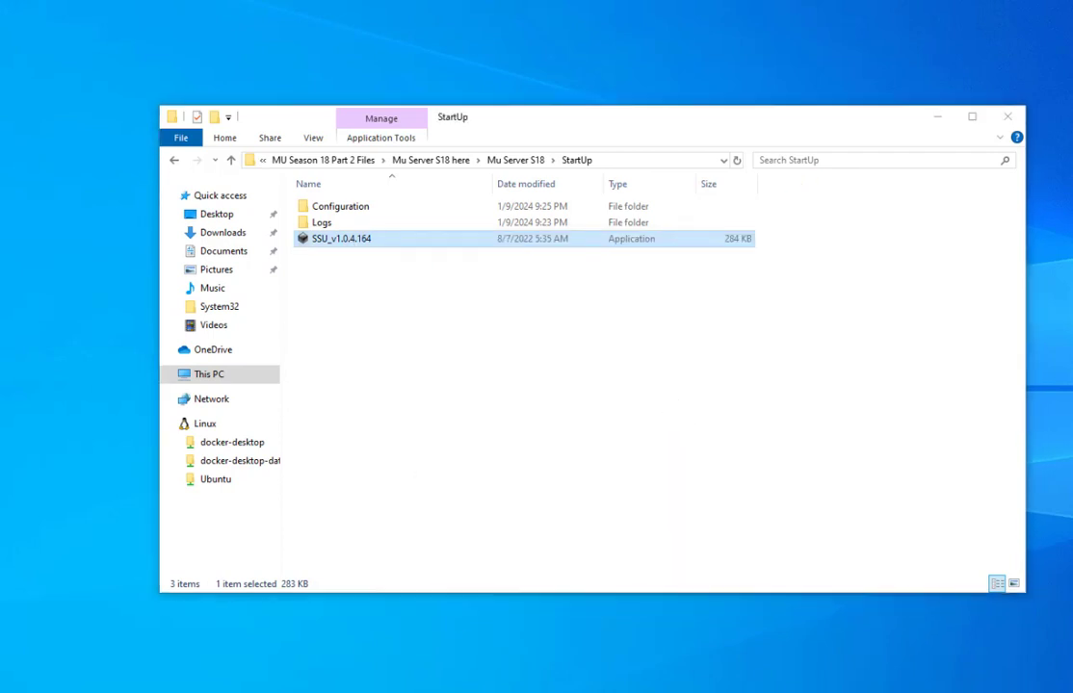
left_click(854, 253)
Create a shortcut to SSU_v1.0.4.164 inside the StartUp folder.
left_click(612, 418)
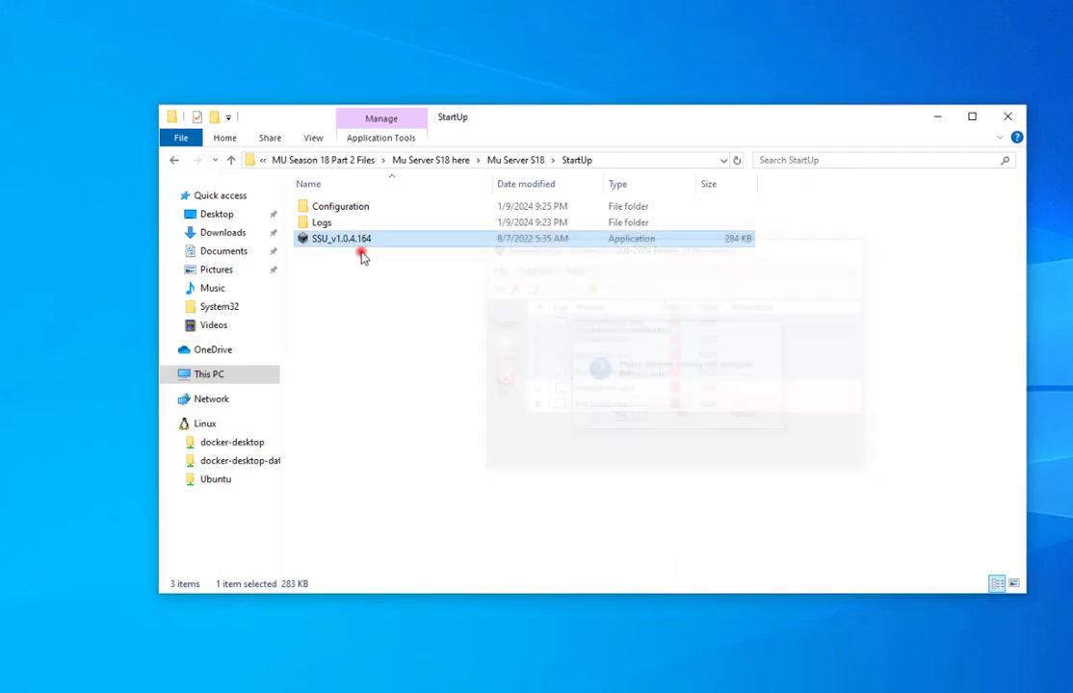
right_click(357, 246)
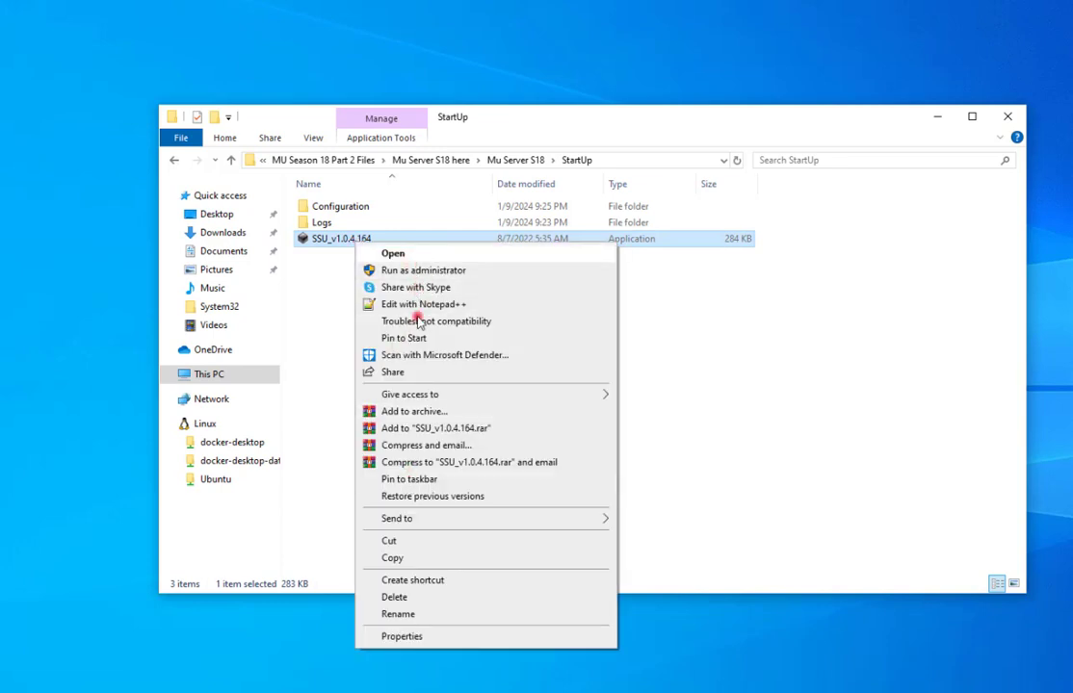
left_click(421, 578)
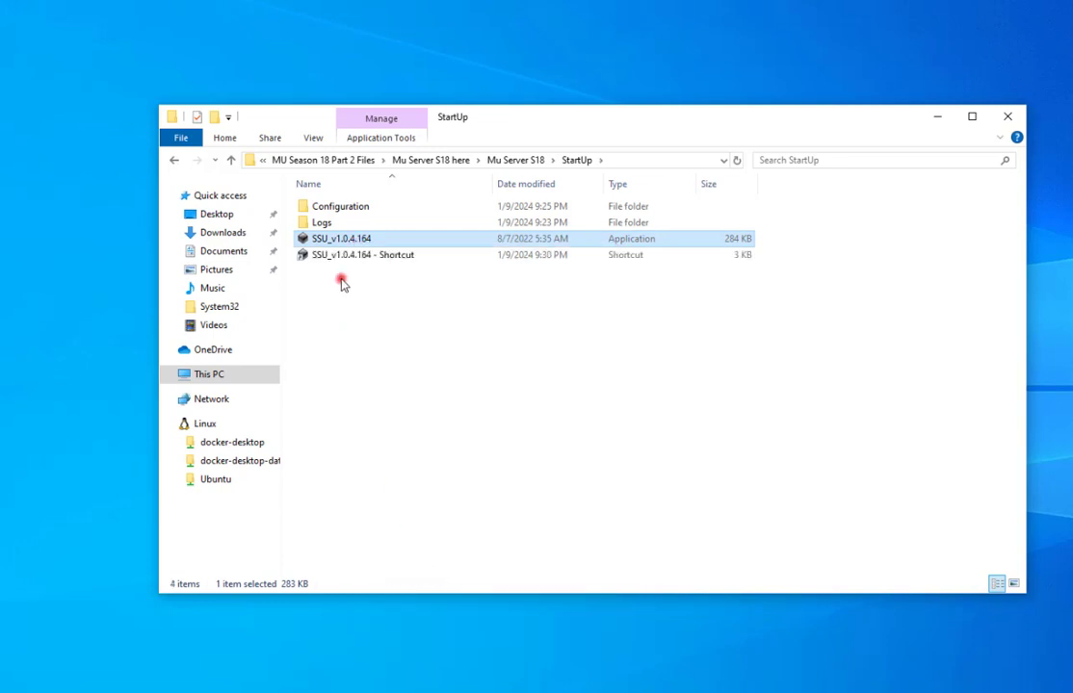
Paste the SSU_v1.0.4.164 shortcut into the Mu Server S18 folder.
left_click(173, 166)
left_click(385, 425)
key("ctrl+v")
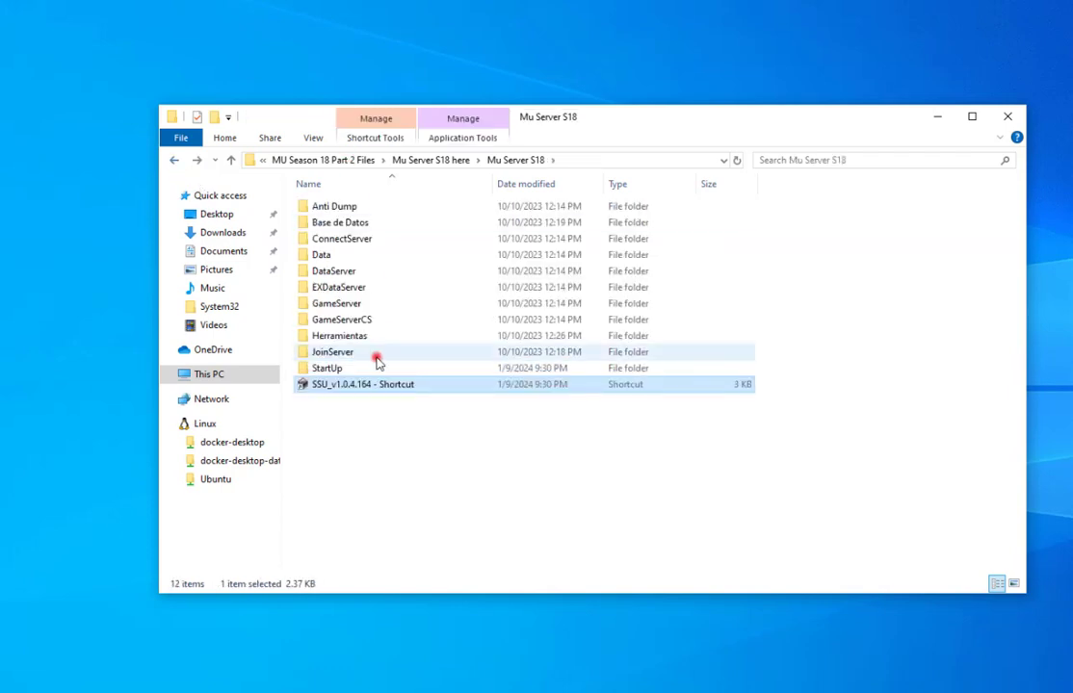
Create a shortcut to the Main. client in Herramientas > Cliente and return to Mu Server S18.
double_click(364, 337)
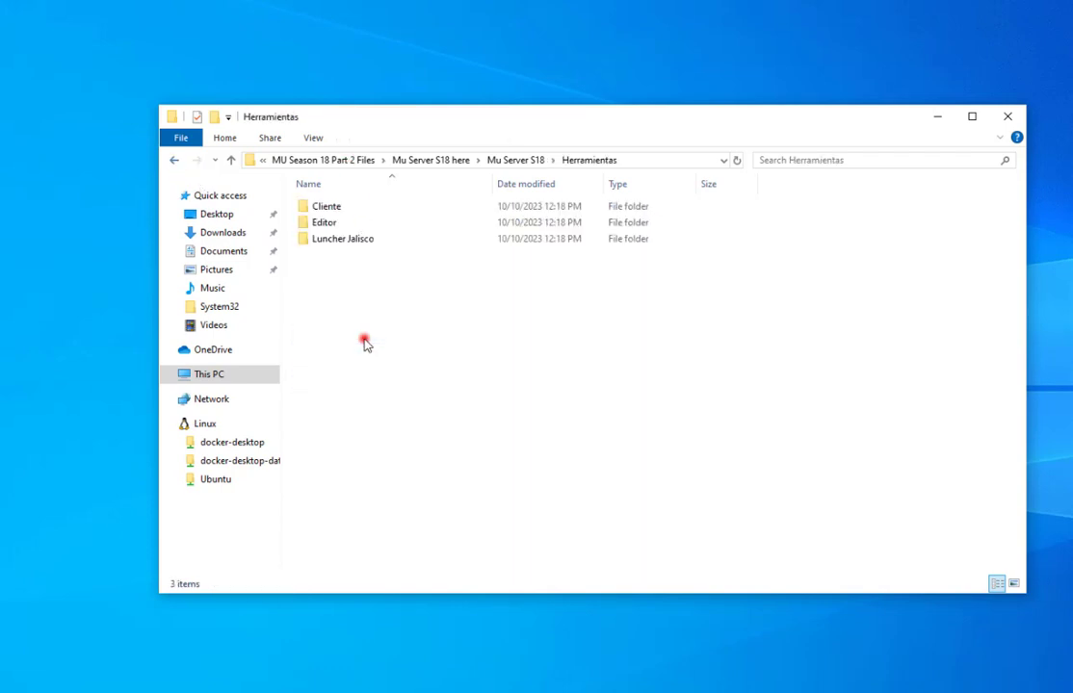
double_click(356, 208)
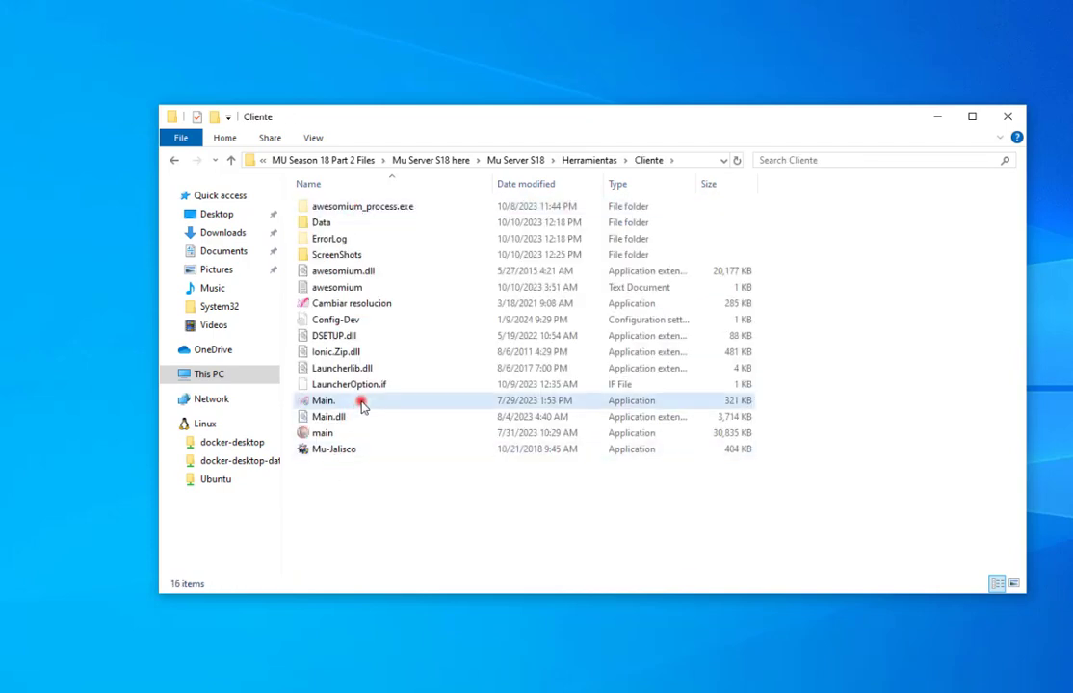
right_click(339, 405)
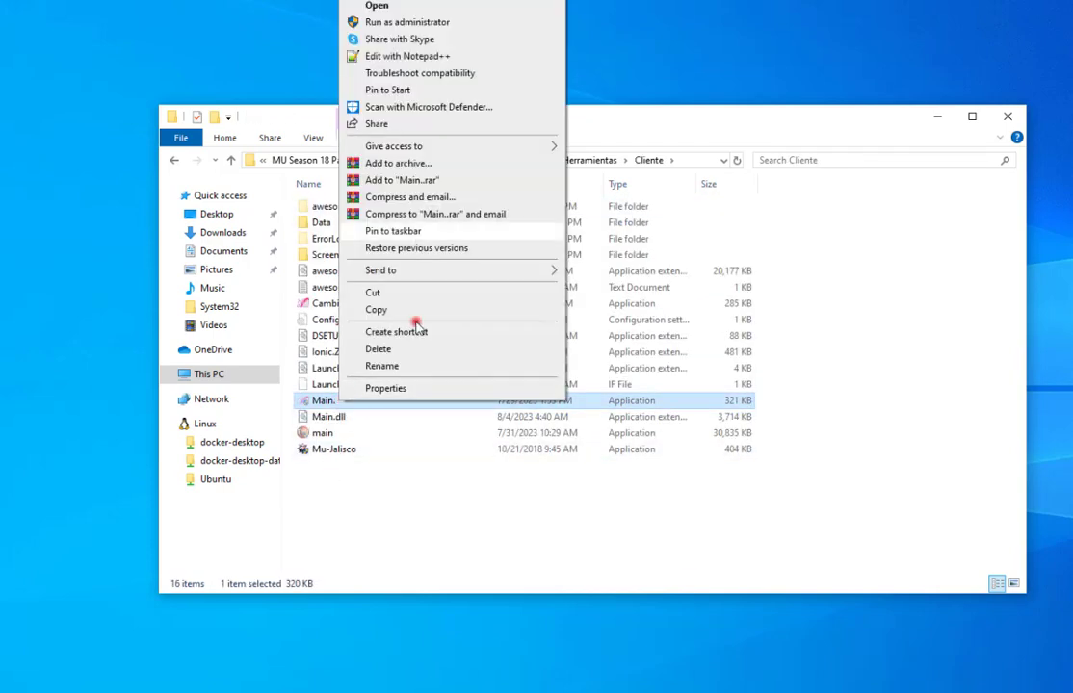
left_click(416, 329)
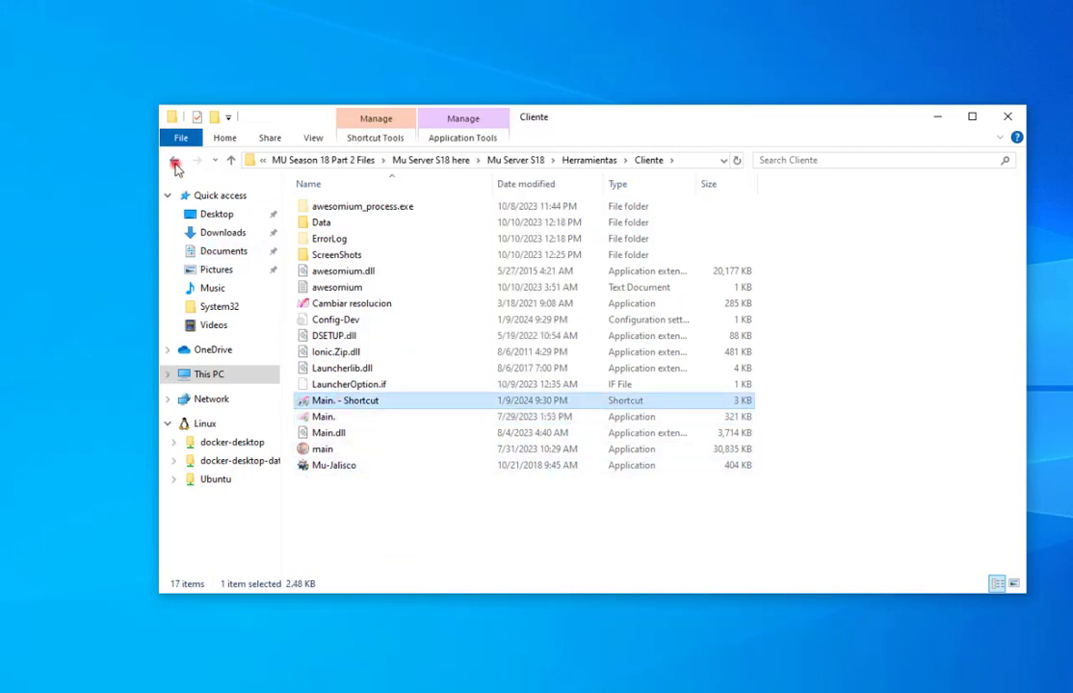
left_click(174, 161)
left_click(174, 161)
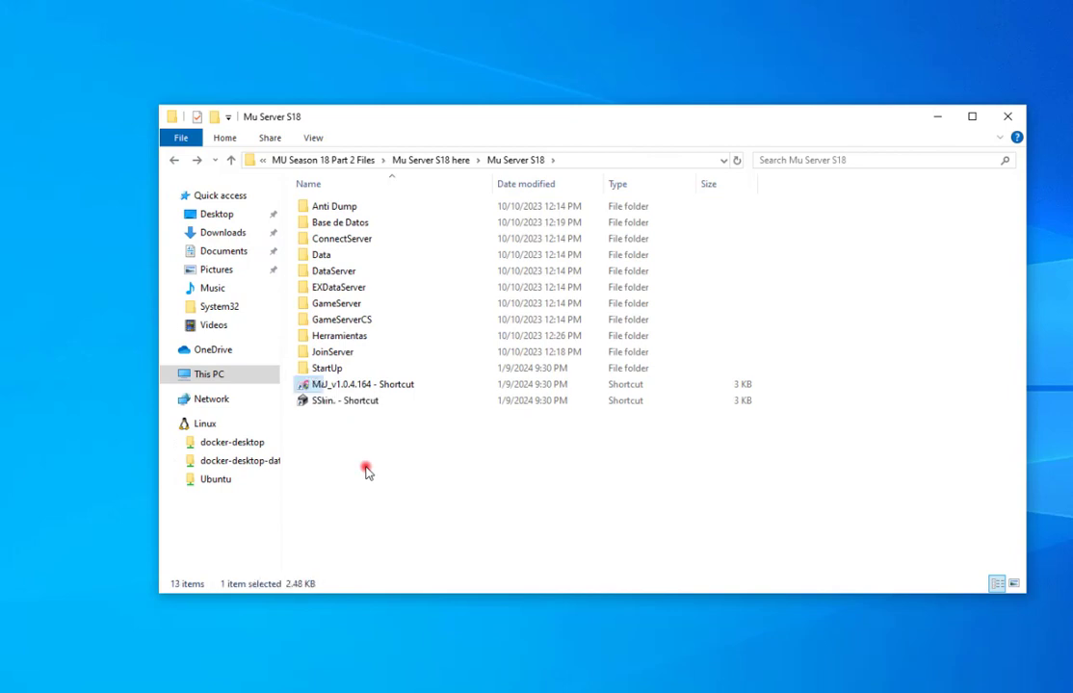
left_click(370, 422)
left_click(355, 403)
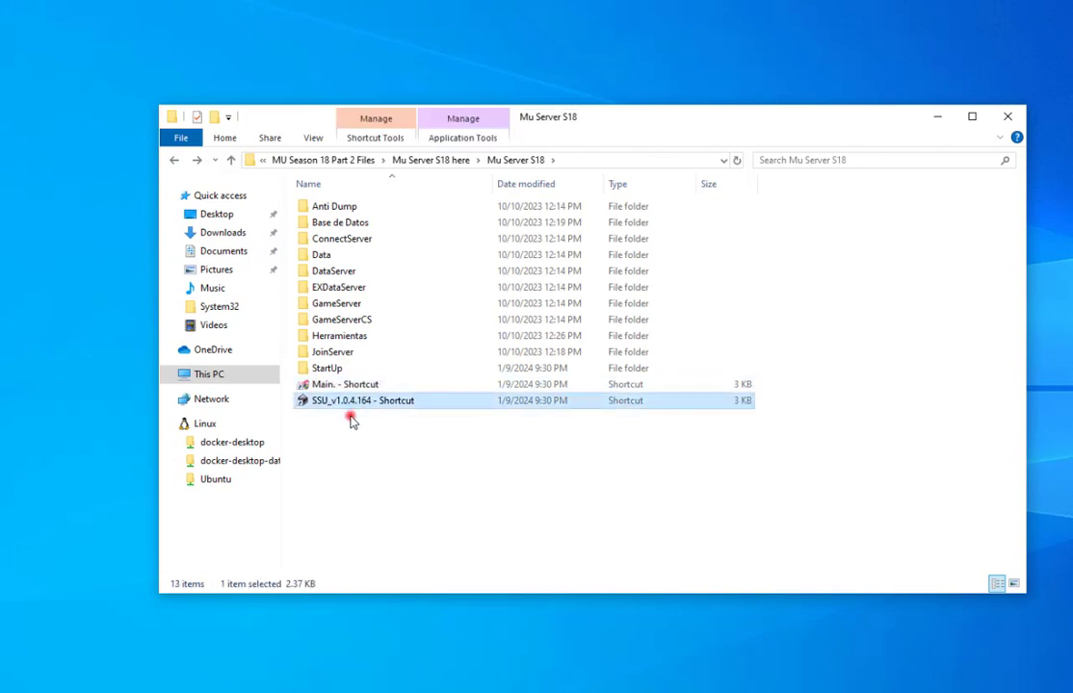
Start all four servers from the SSU shortcut, dismiss each MUDevs notice, and minimize ServerStartUp.
double_click(355, 405)
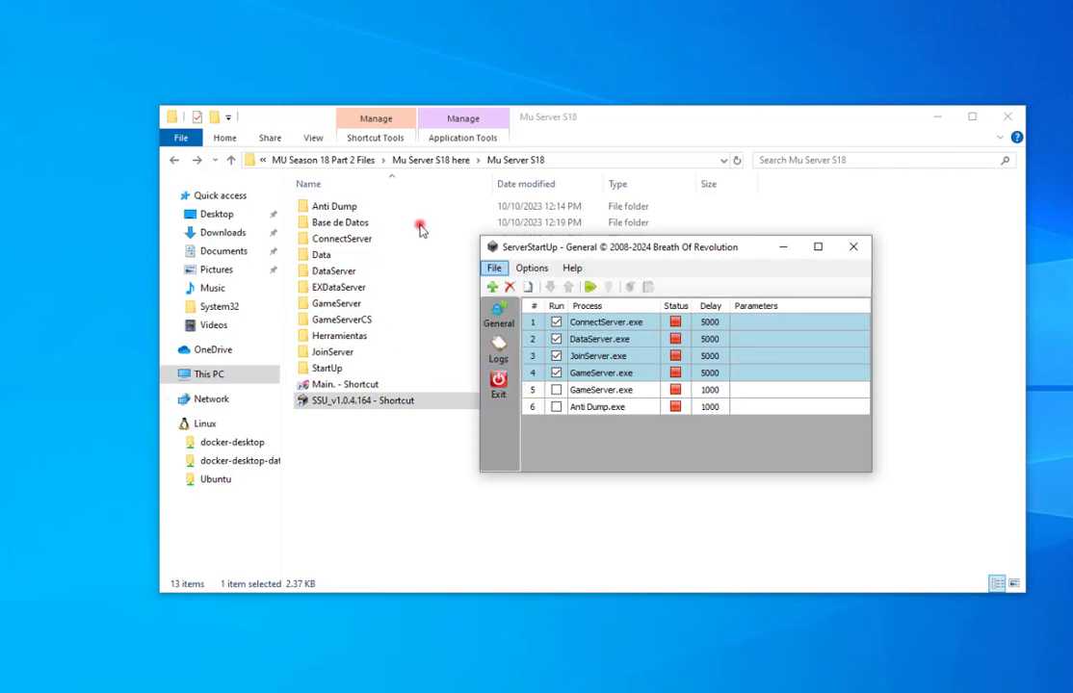
left_click(589, 289)
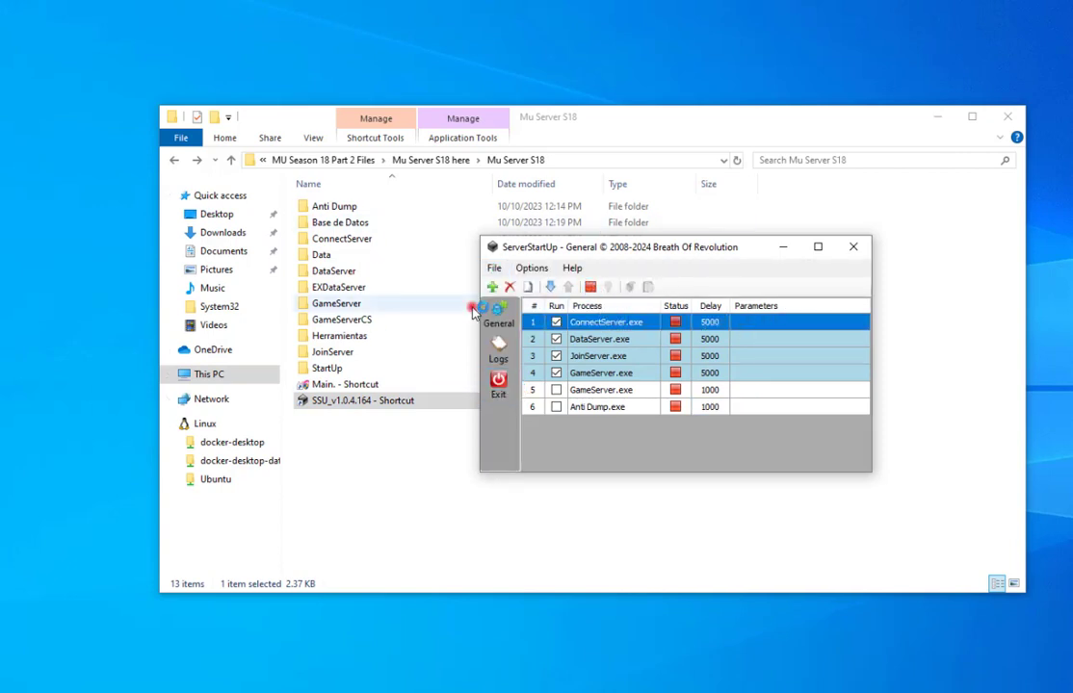
left_click(789, 418)
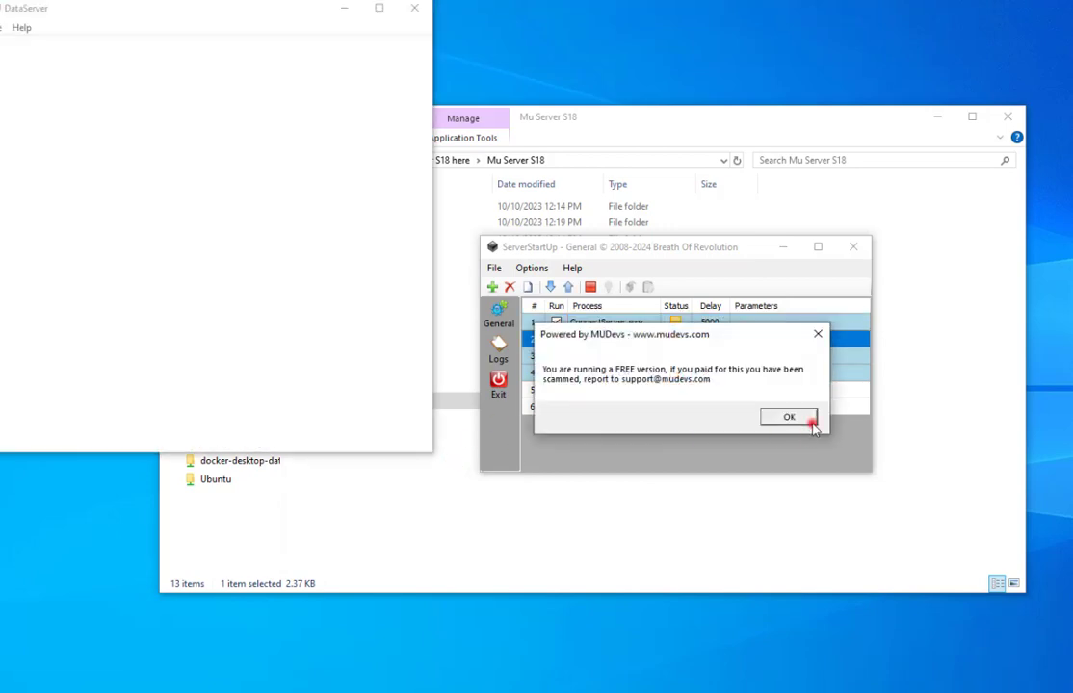
left_click(805, 420)
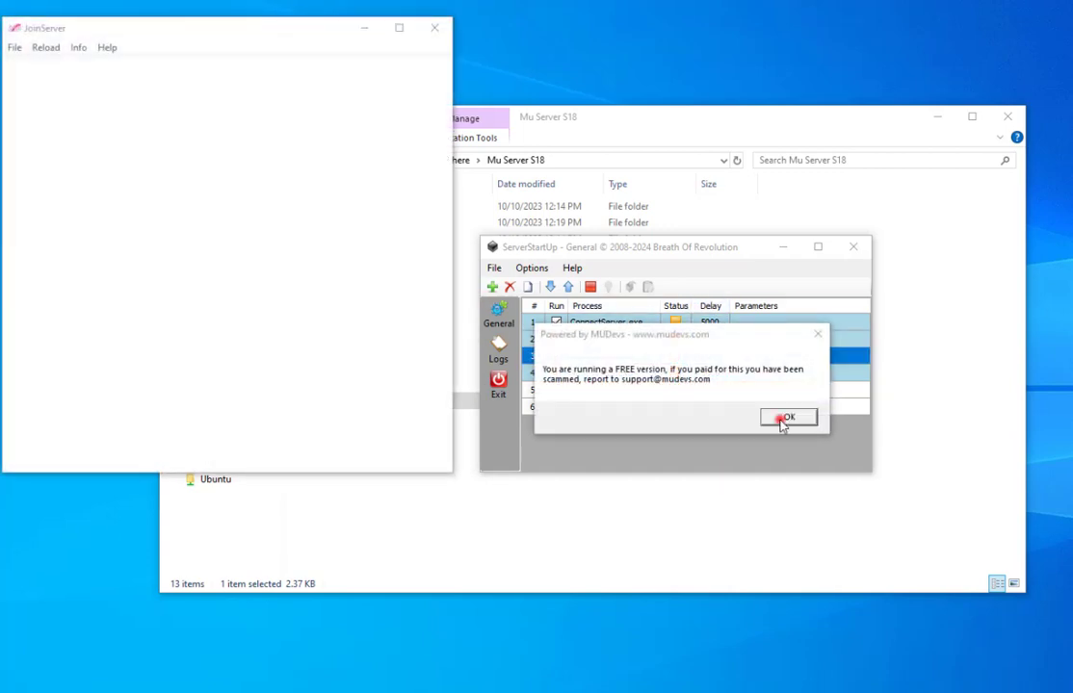
left_click(786, 419)
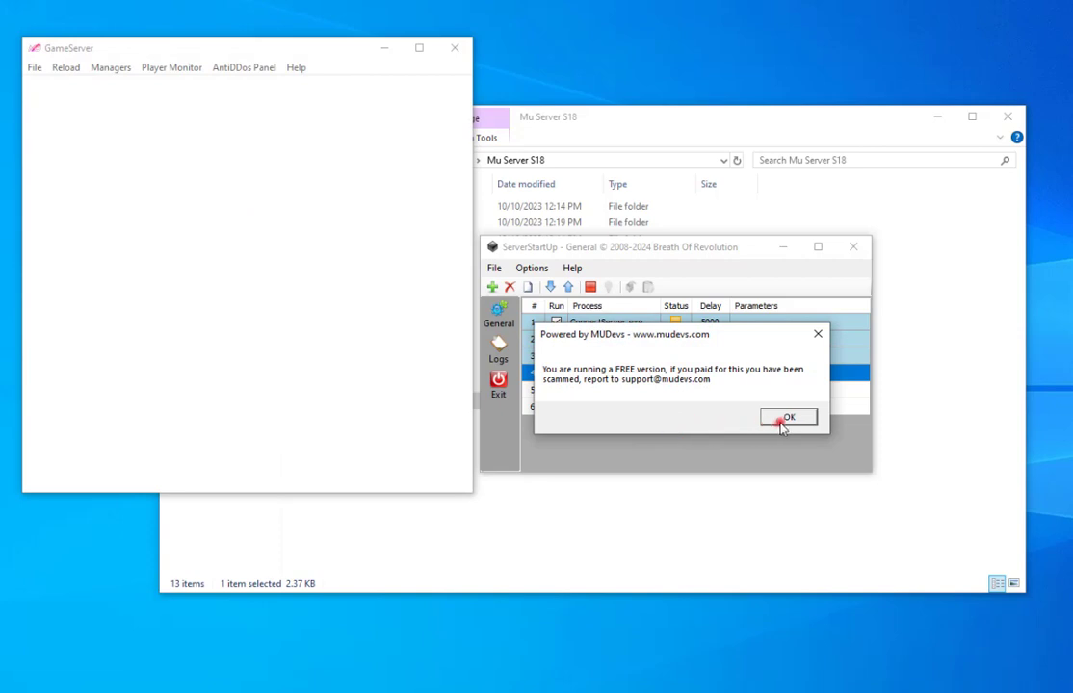
left_click(784, 420)
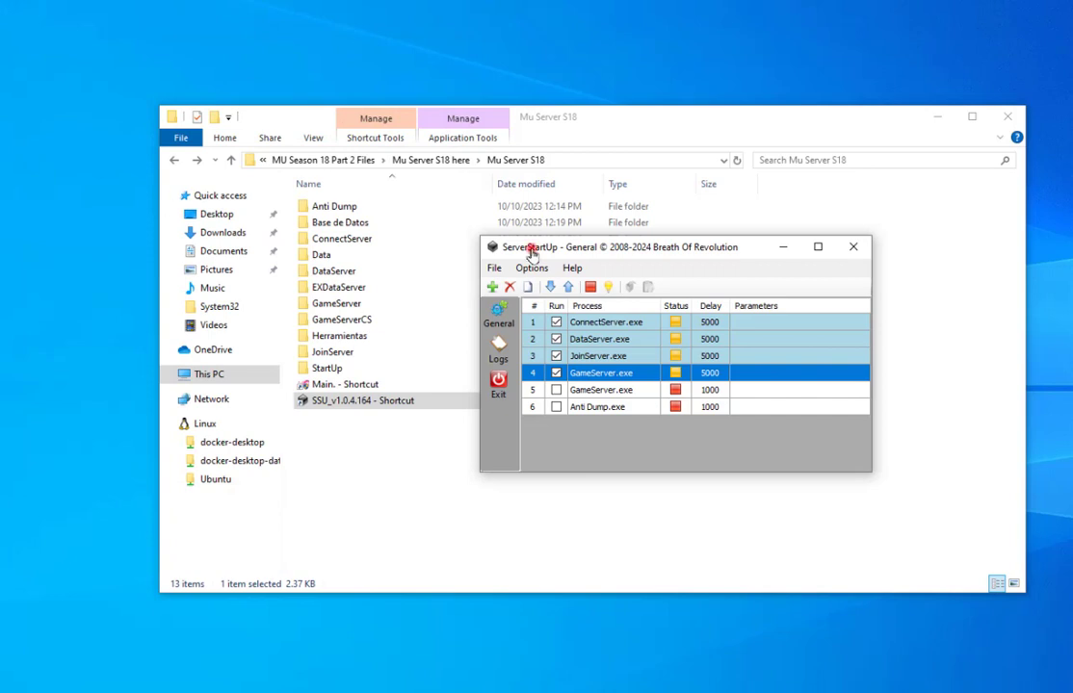
left_click(788, 248)
left_click(328, 384)
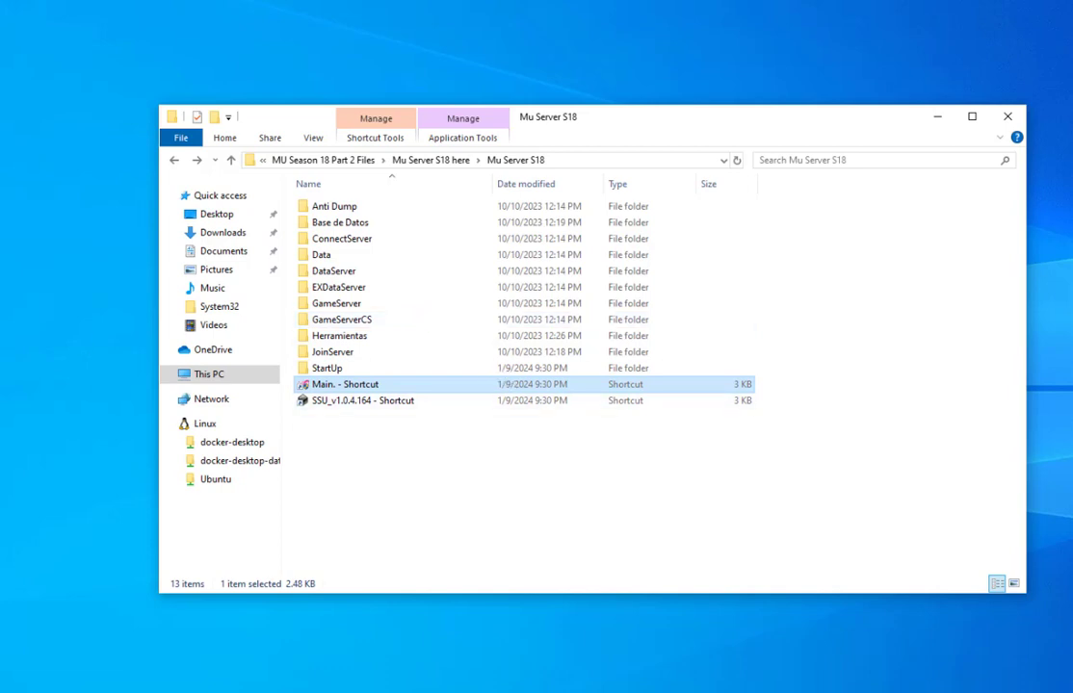
Launch ServerStartUp from the SSU_v1.0.4.164 shortcut, start all five checked server processes, and minimize it.
left_click(495, 523)
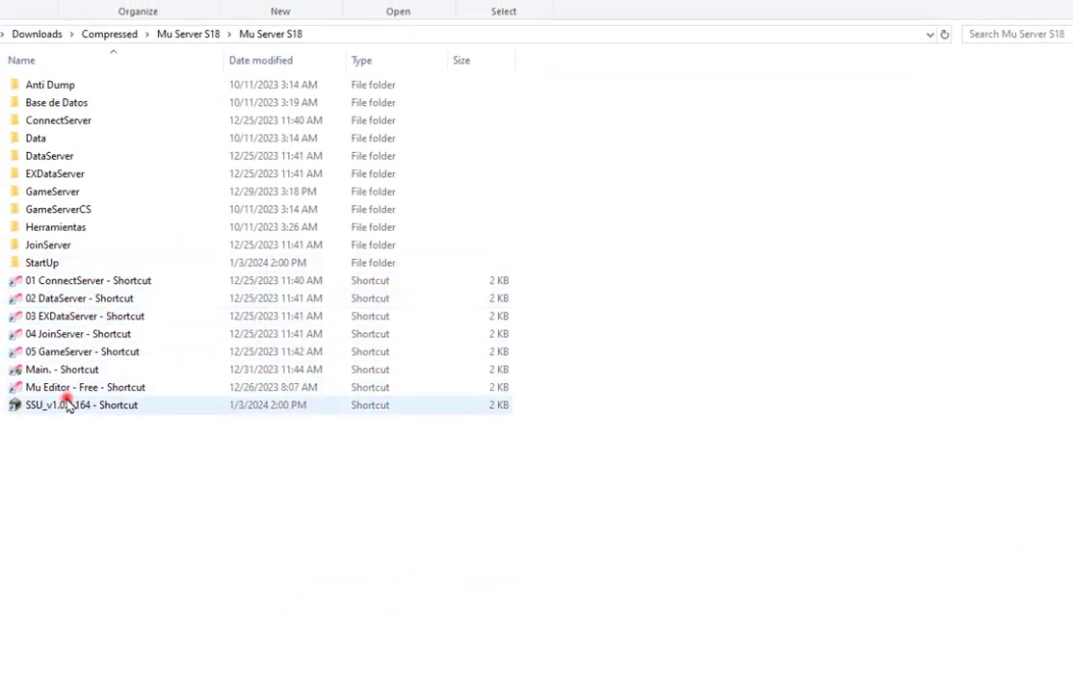
left_click(64, 405)
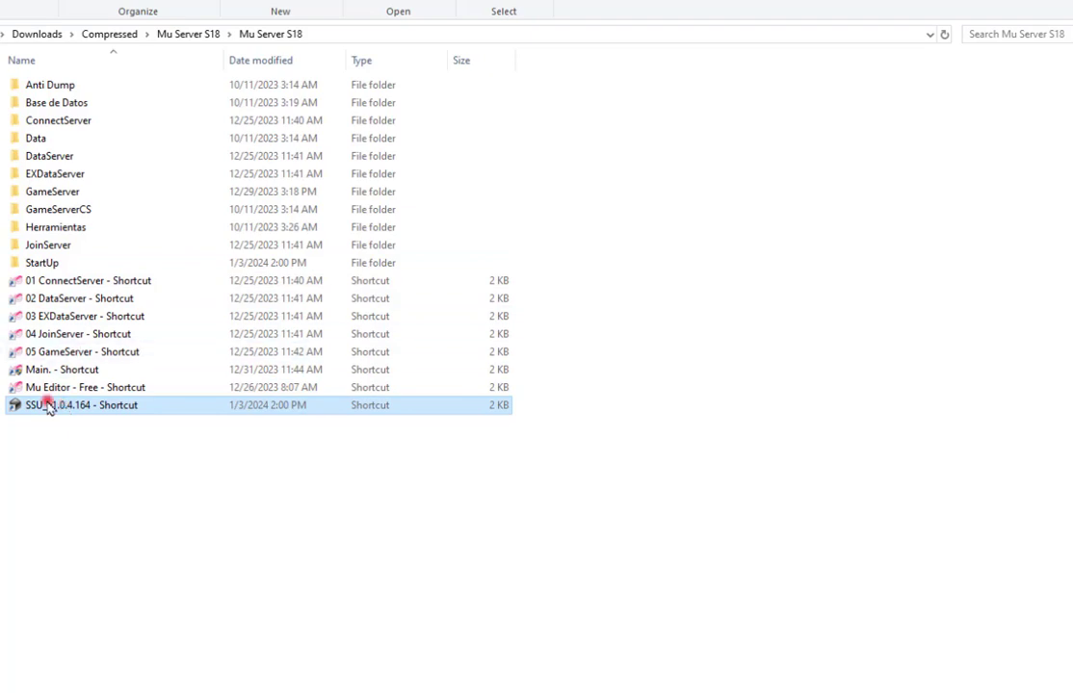
right_click(49, 406)
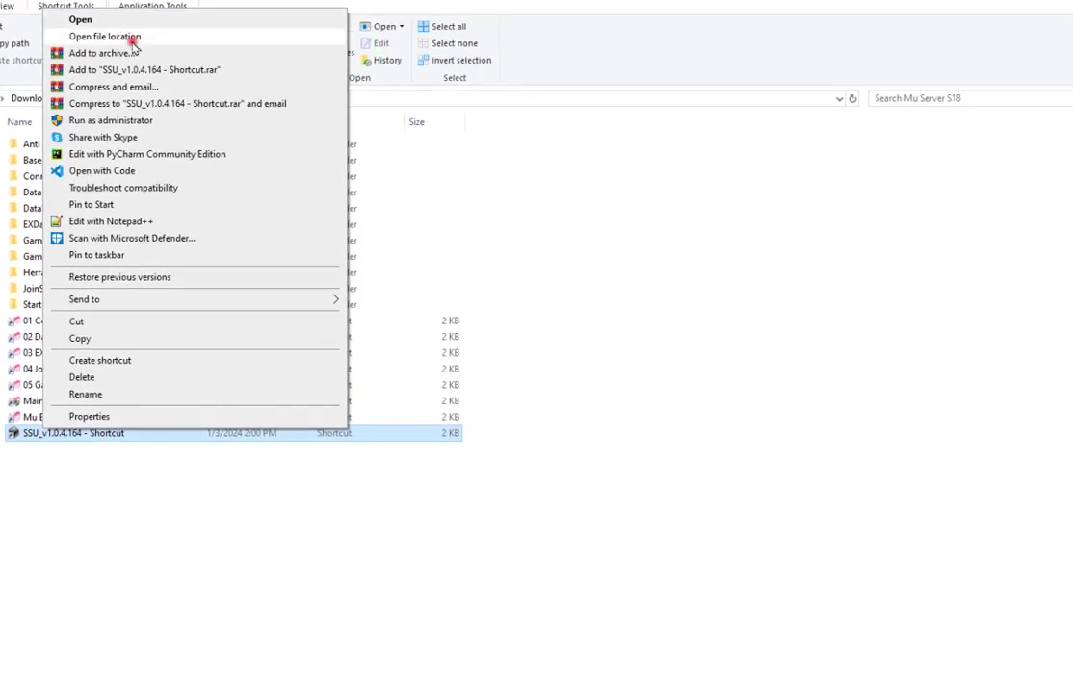
left_click(123, 23)
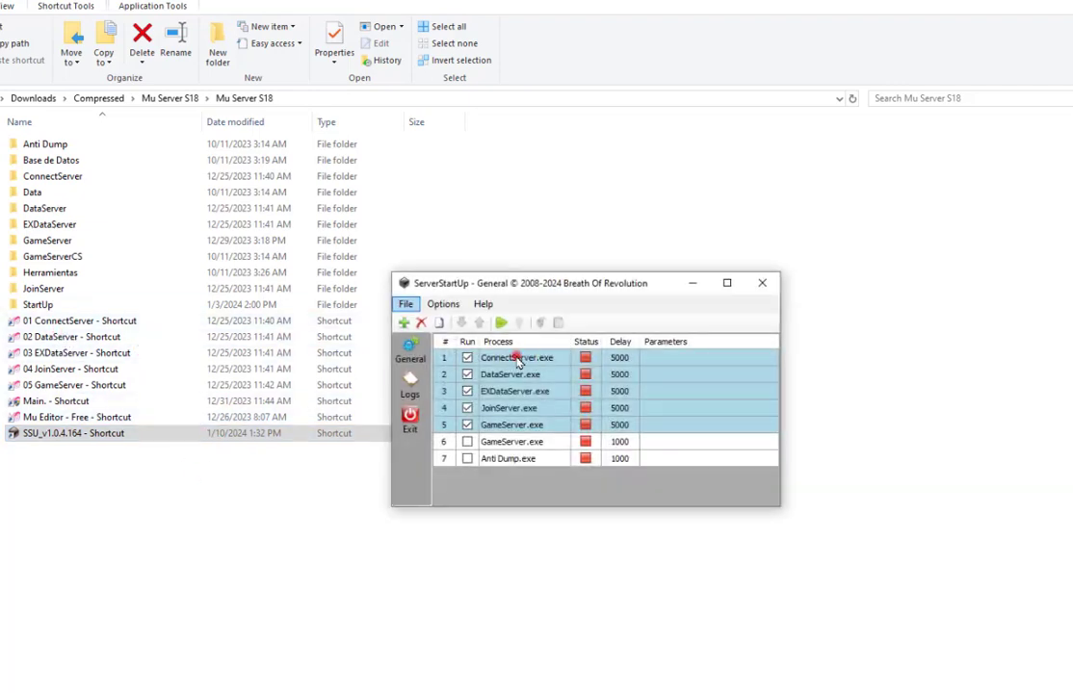
left_click(500, 323)
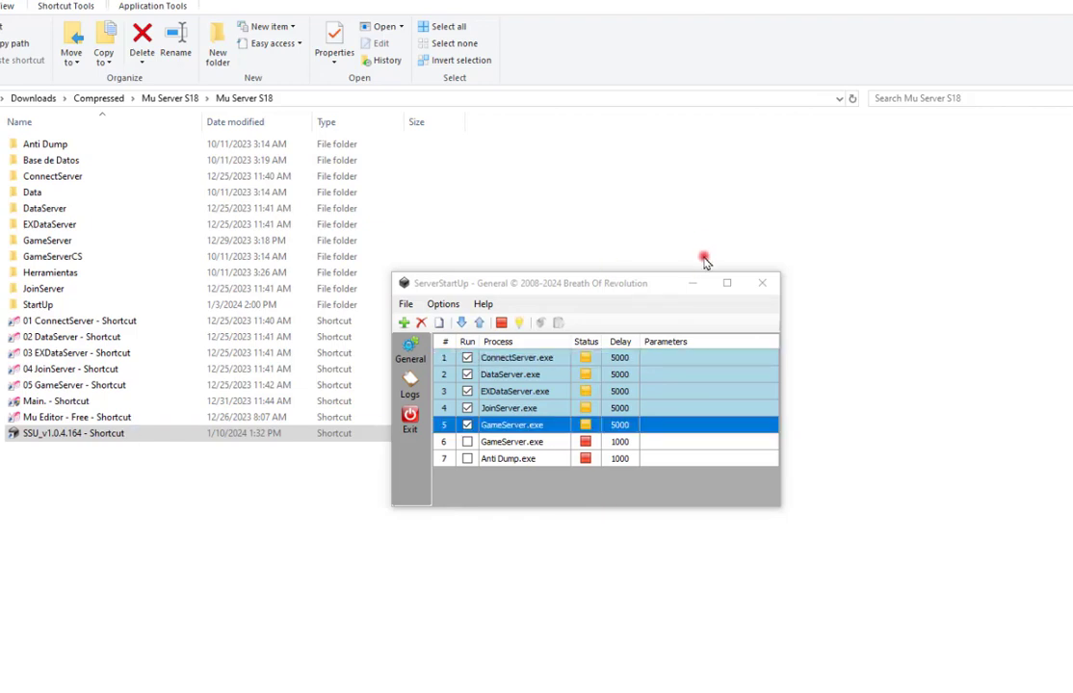
left_click(691, 286)
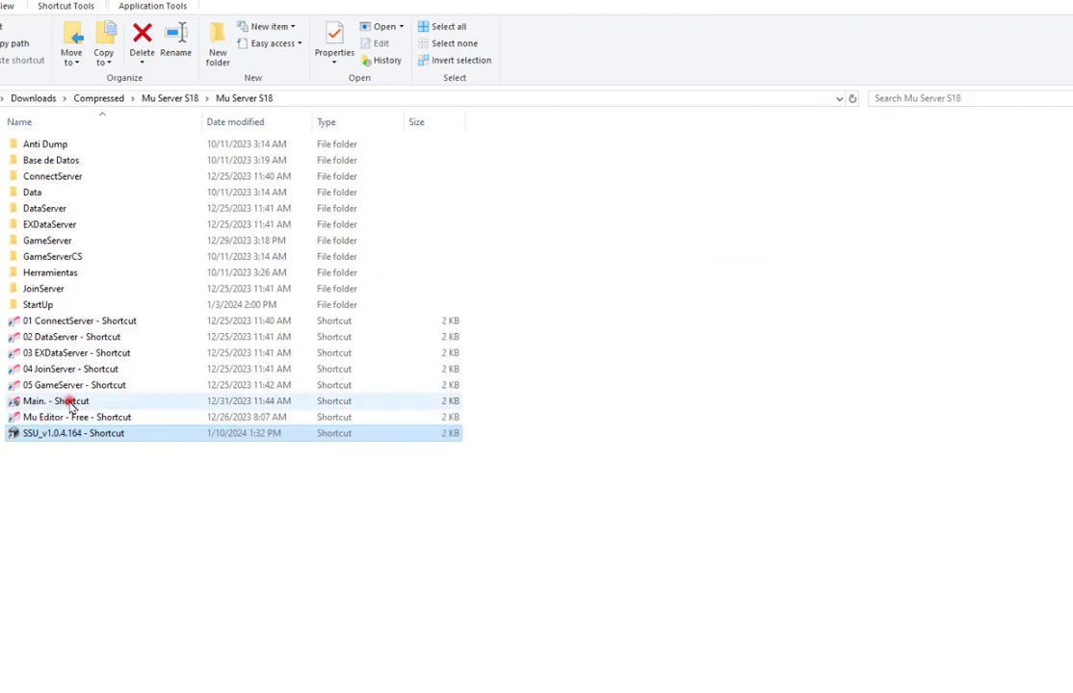
Launch the game client from the Main. shortcut.
left_click(70, 404)
right_click(70, 404)
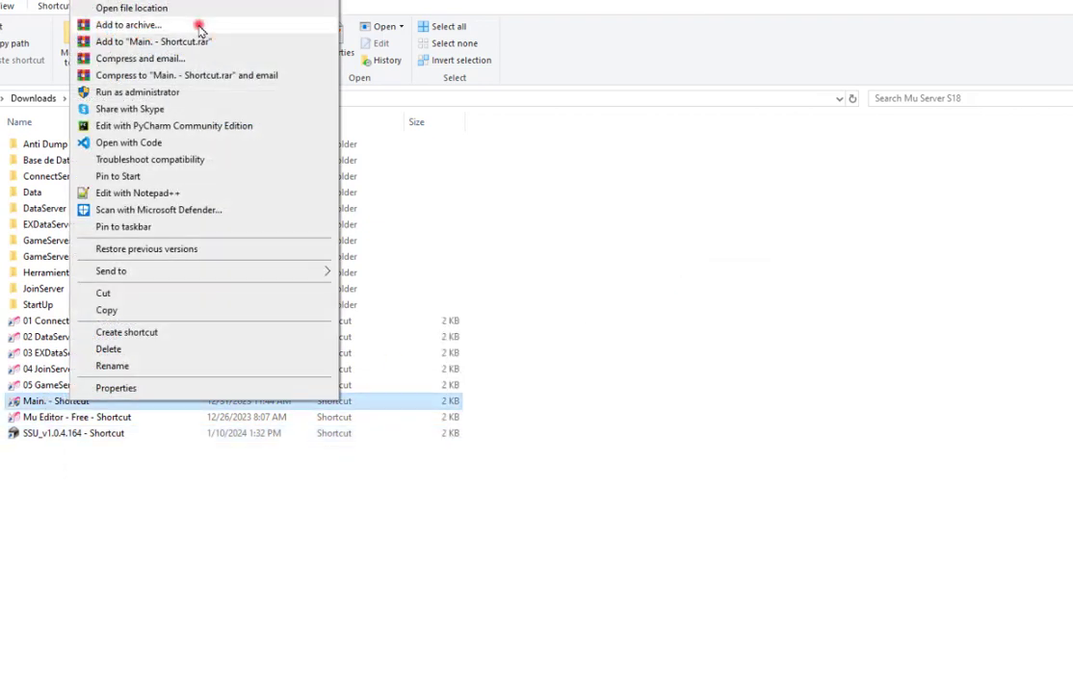
left_click(142, 6)
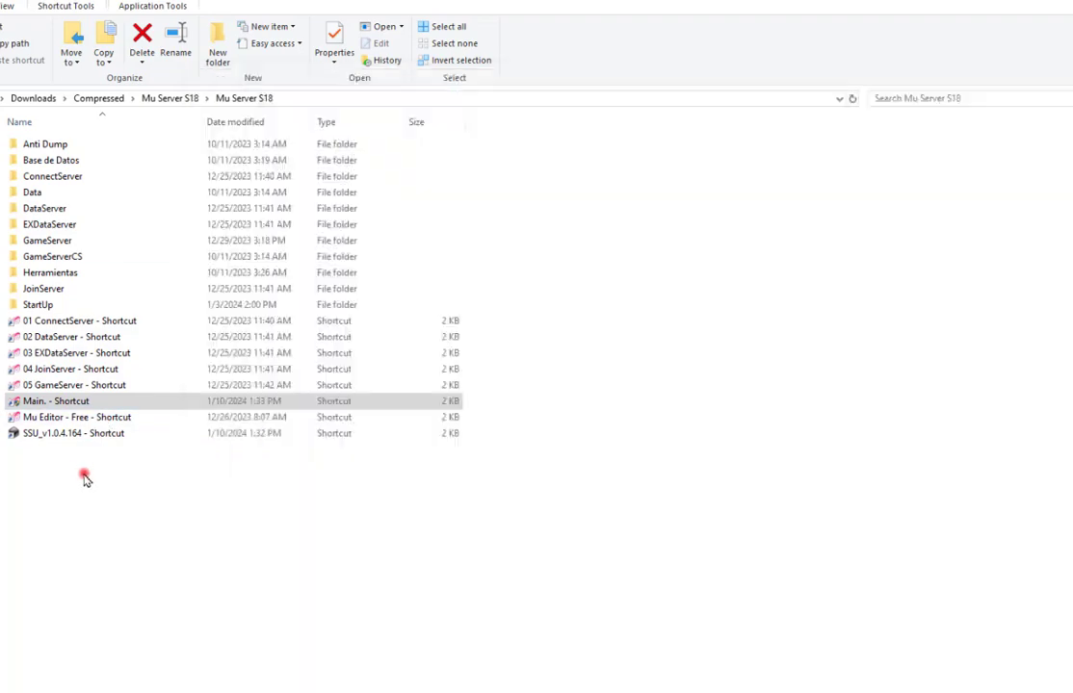
Look inside the JoinServer, Herramientas and Editor folders, then return to Mu Server S18.
left_click(38, 419)
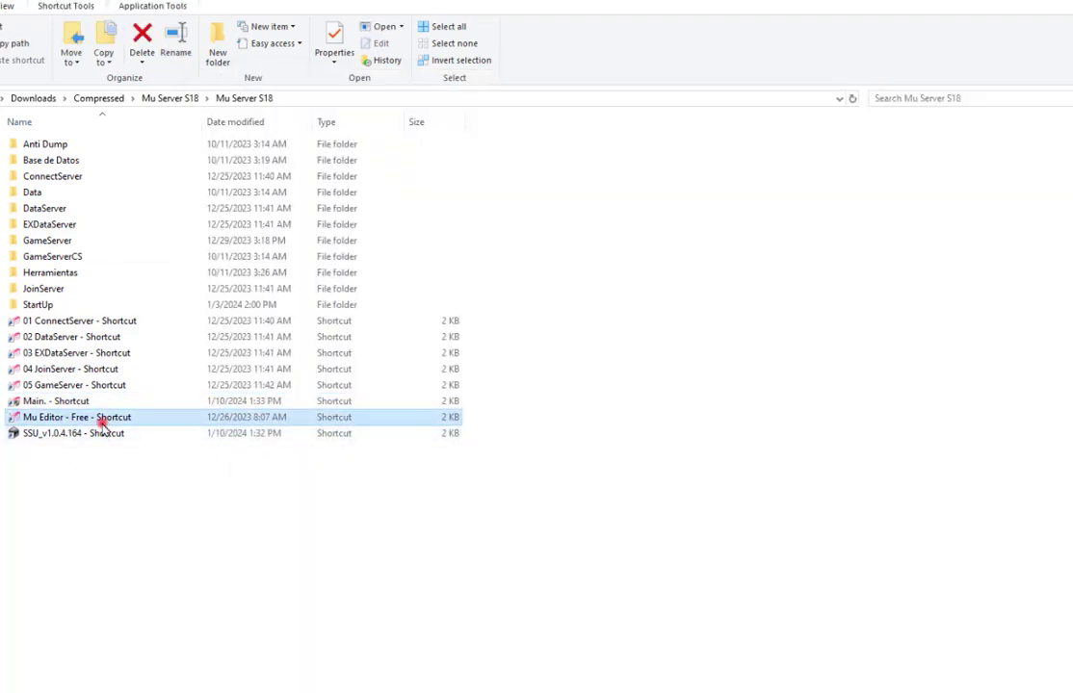
double_click(57, 291)
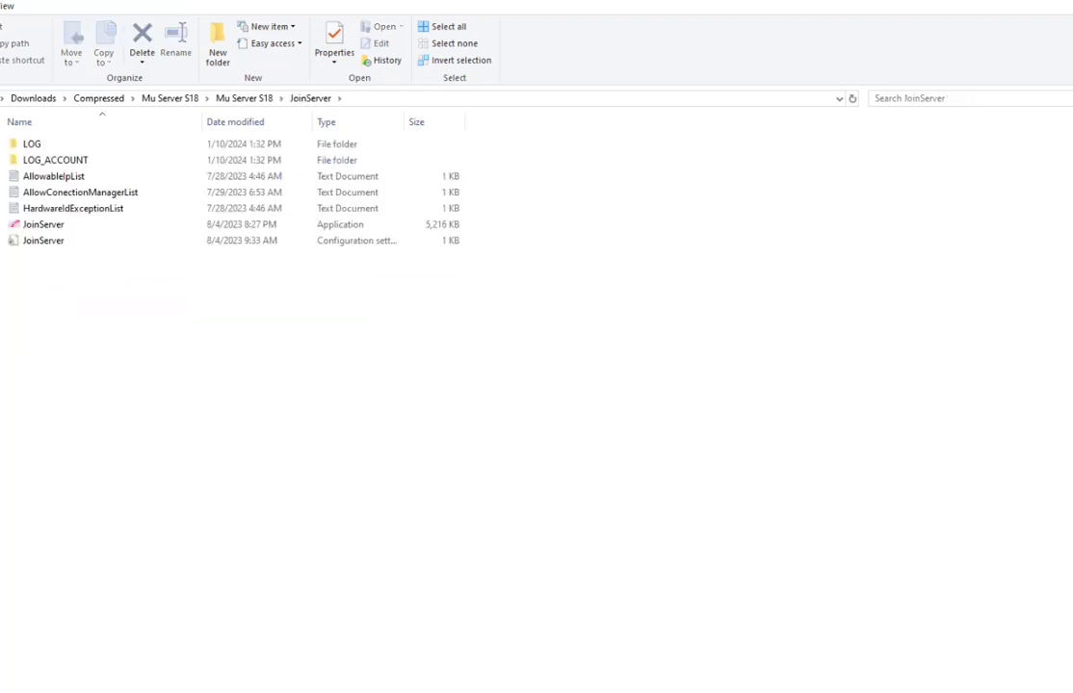
key("alt+Left")
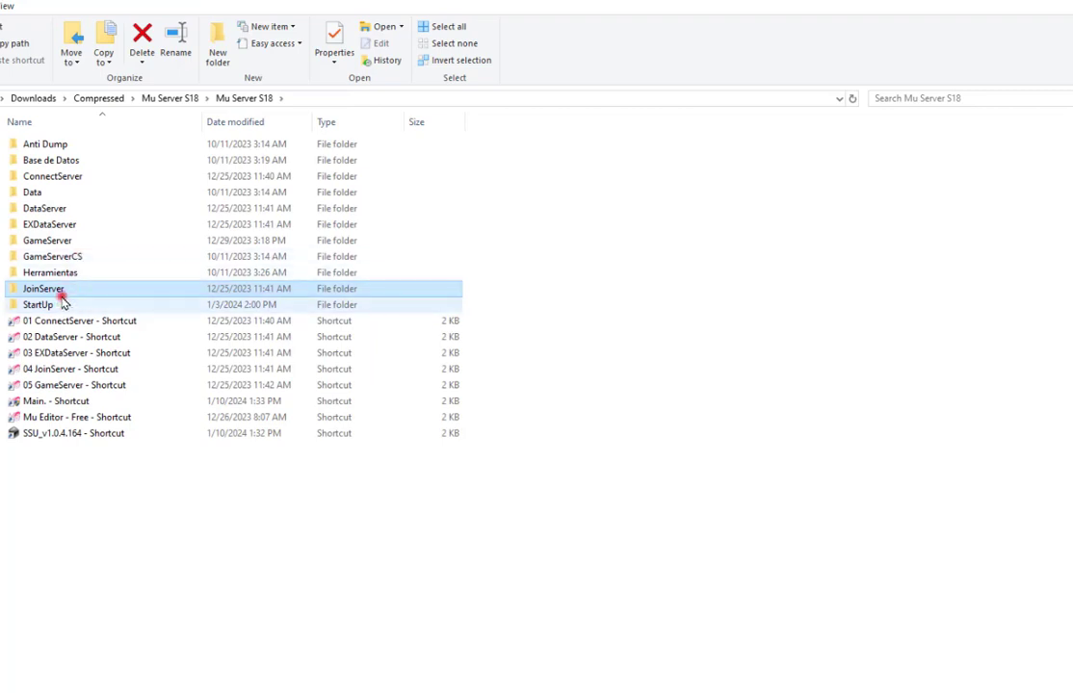
double_click(81, 276)
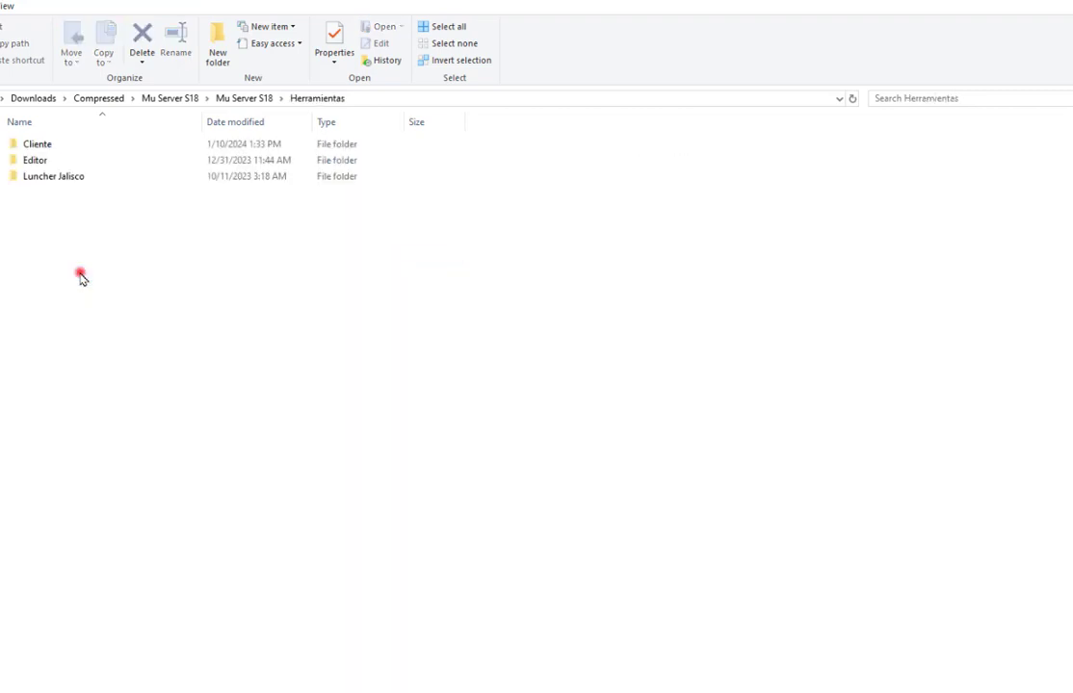
double_click(53, 162)
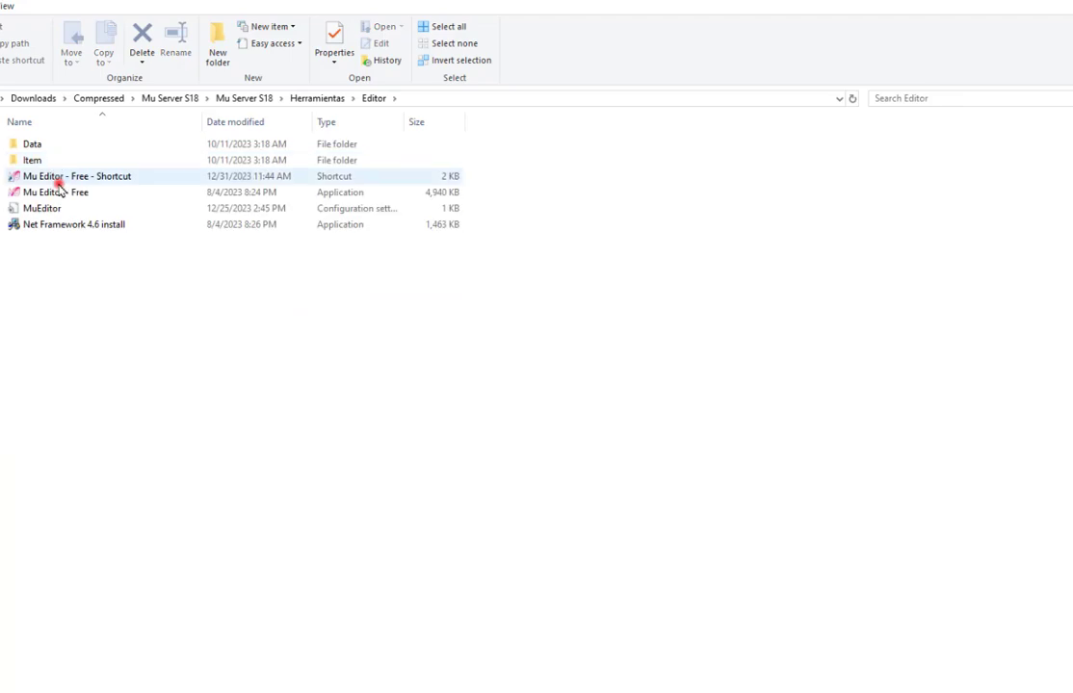
left_click(143, 178)
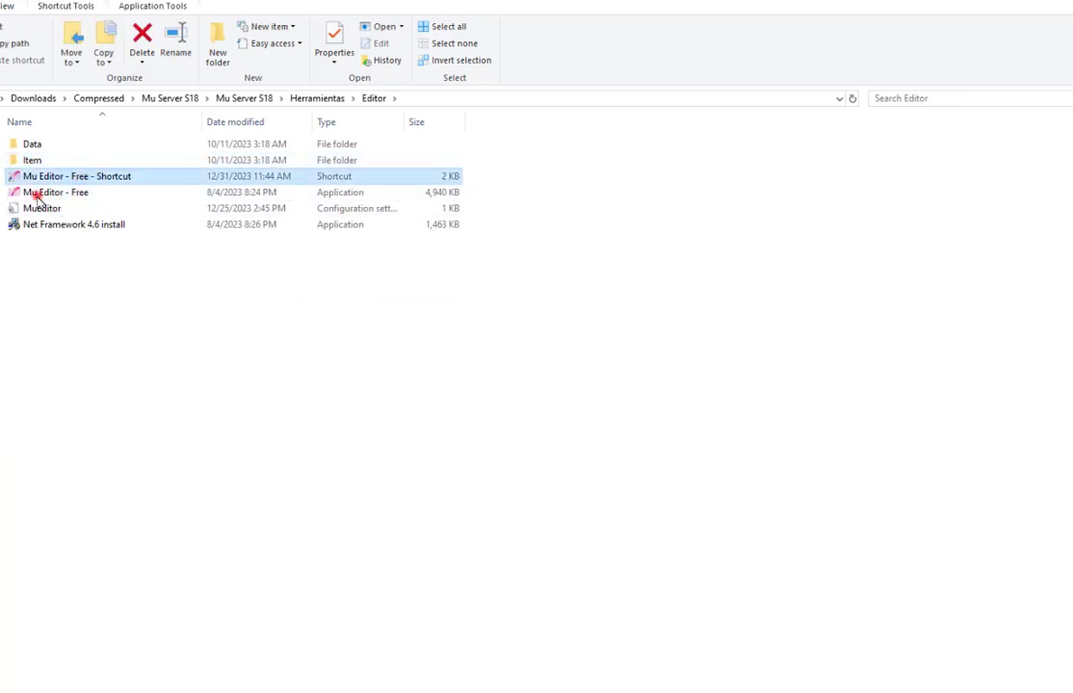
key("BackSpace")
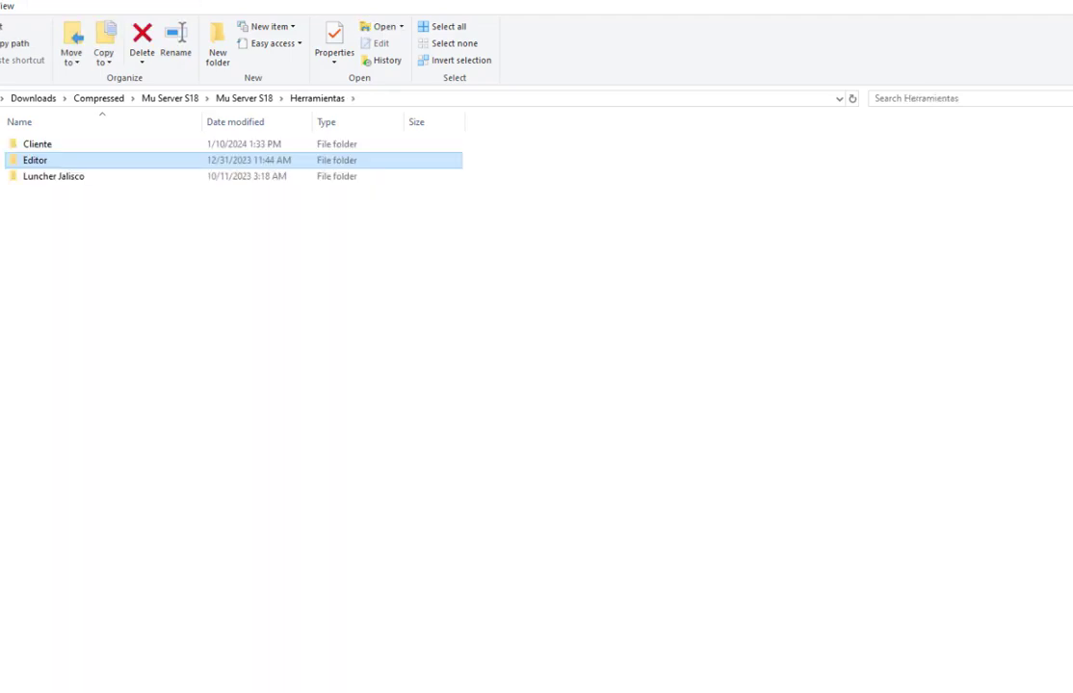
key("BackSpace")
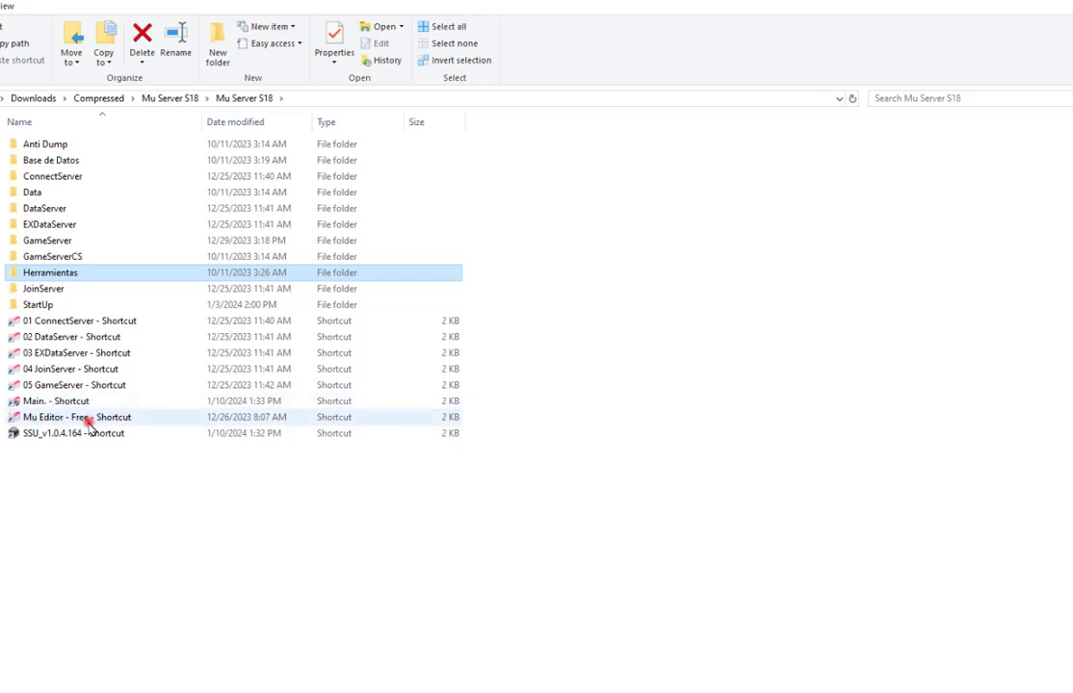
In MuEditor - Free, review the creation options and the list of existing game accounts.
left_click(87, 421)
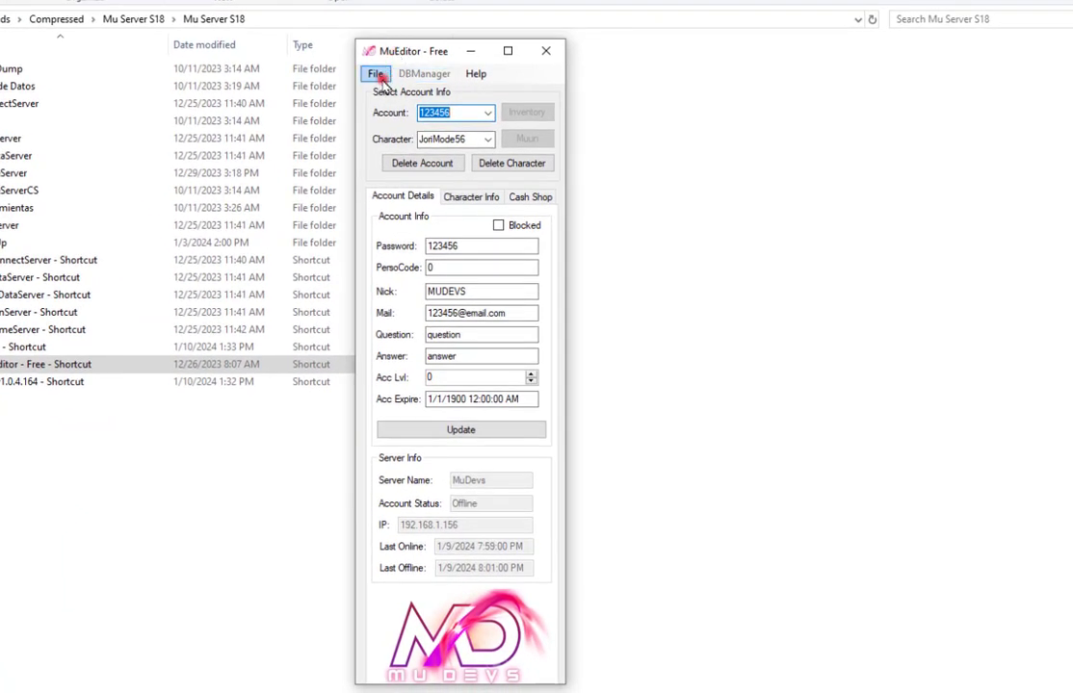
left_click(376, 74)
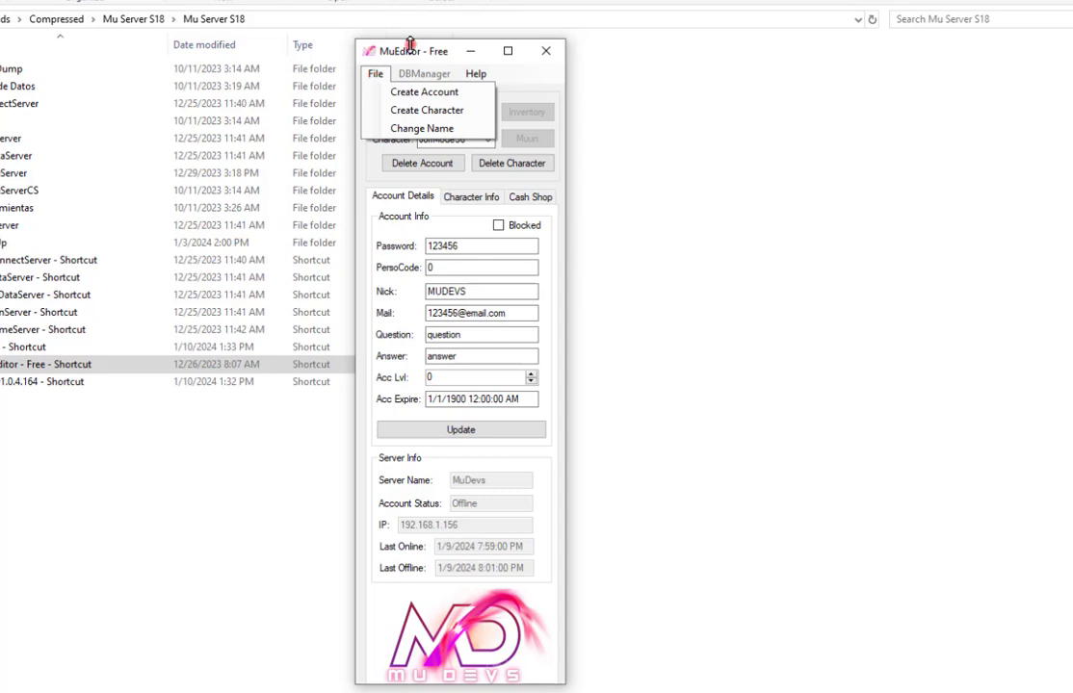
left_click(410, 46)
left_click(489, 113)
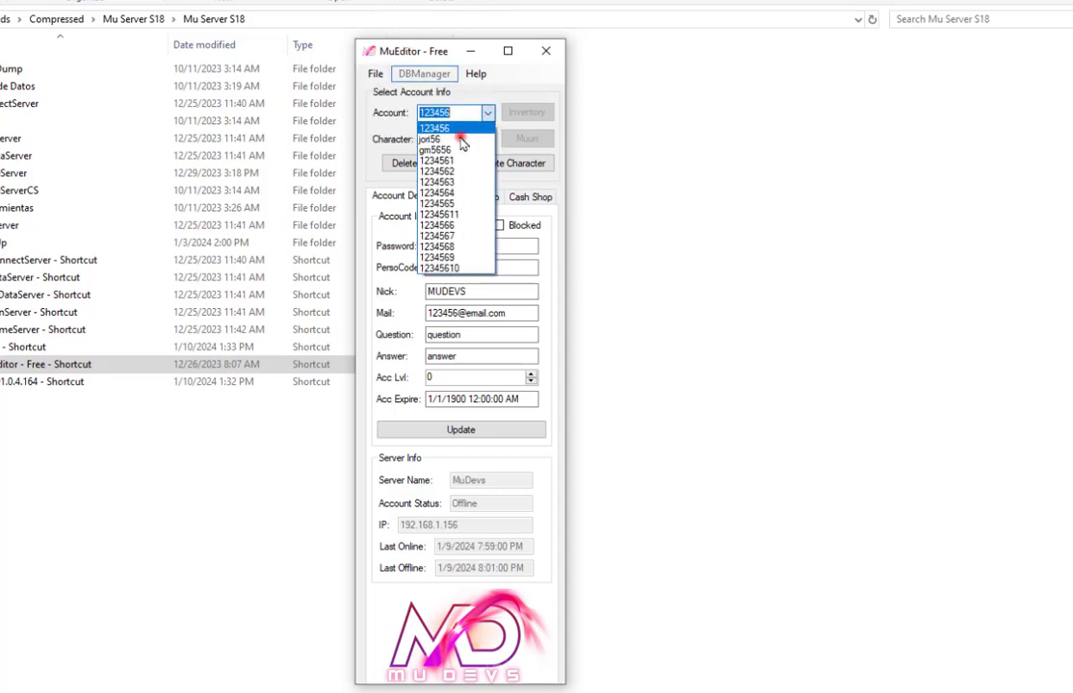
left_click(376, 74)
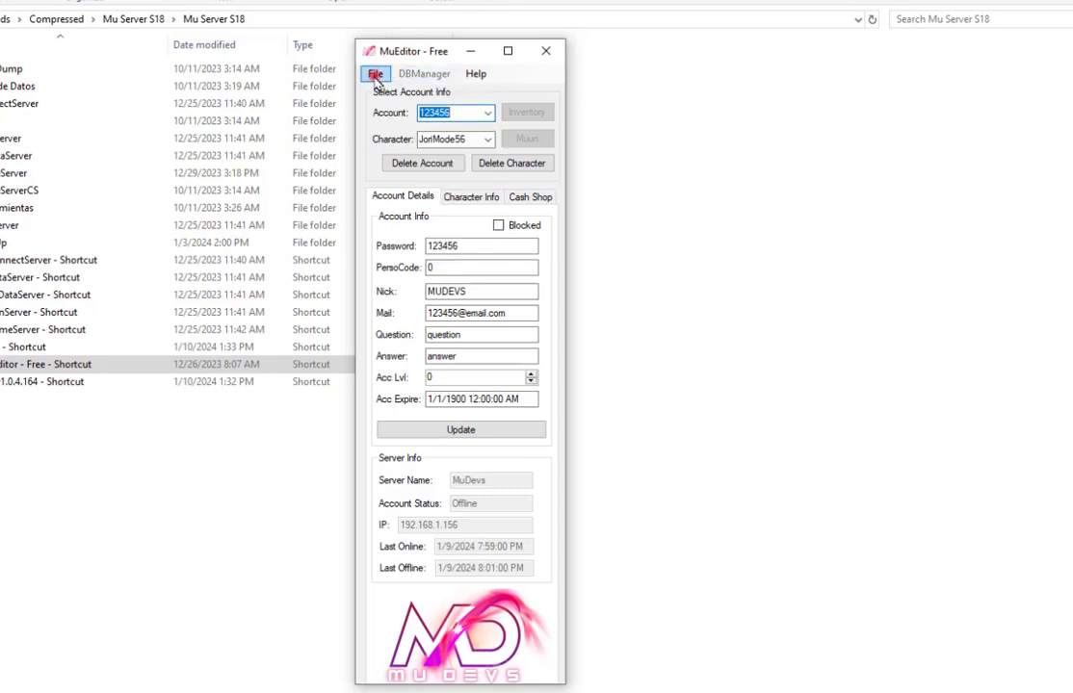
left_click(375, 74)
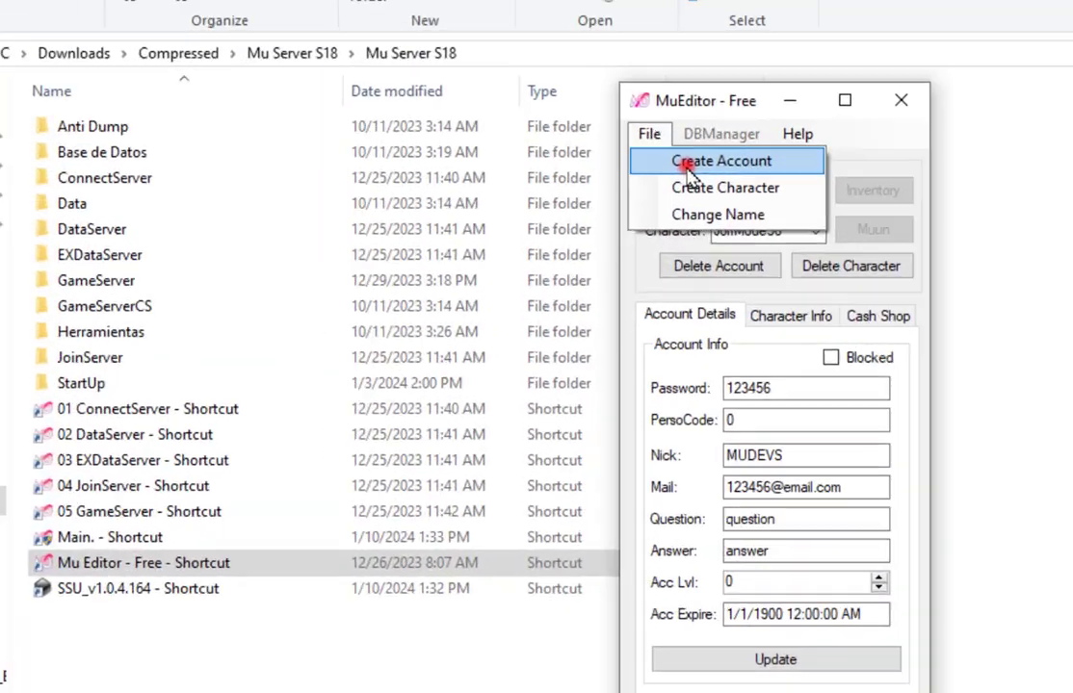
Create a new game account with its name and password, then close the dialog and editor.
left_click(687, 164)
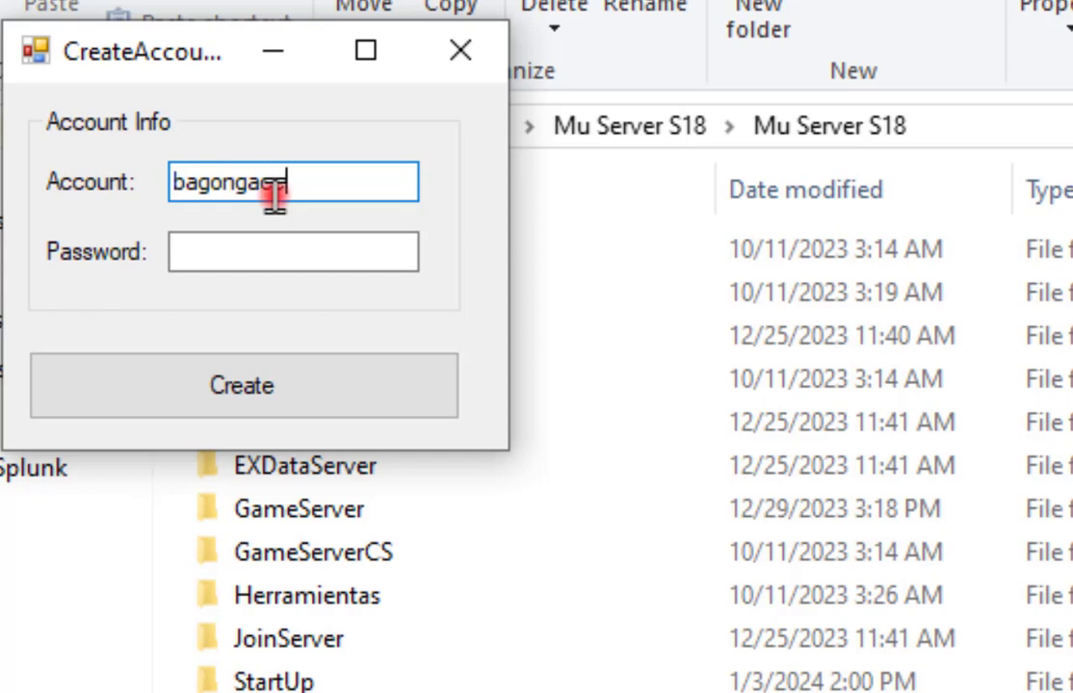
key("Tab")
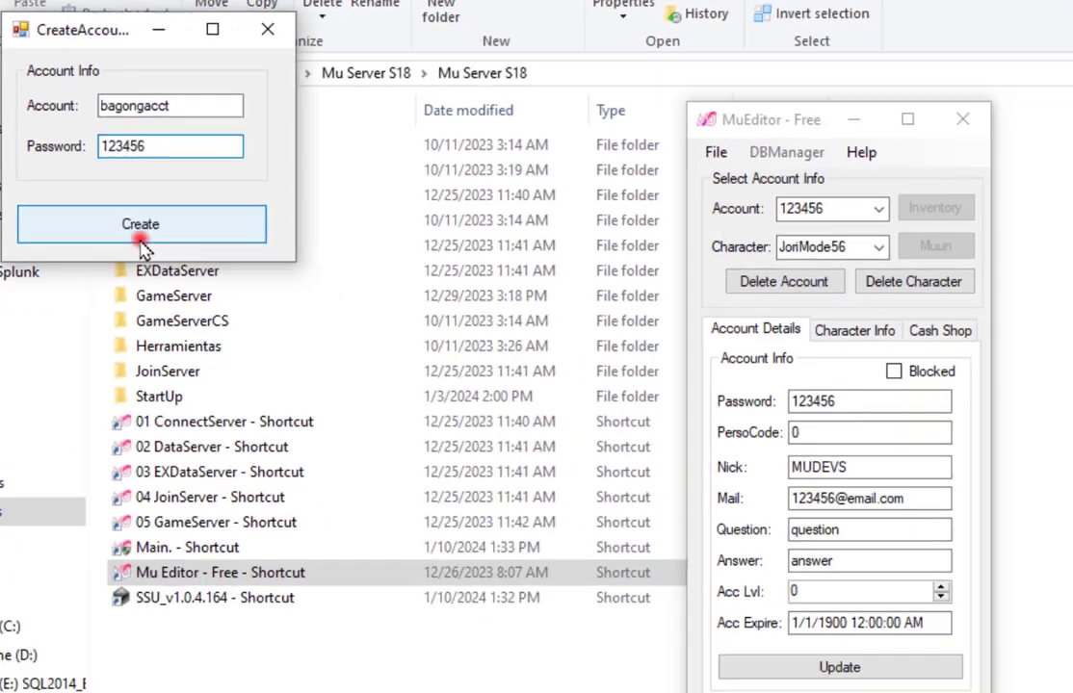
left_click(342, 399)
left_click(711, 418)
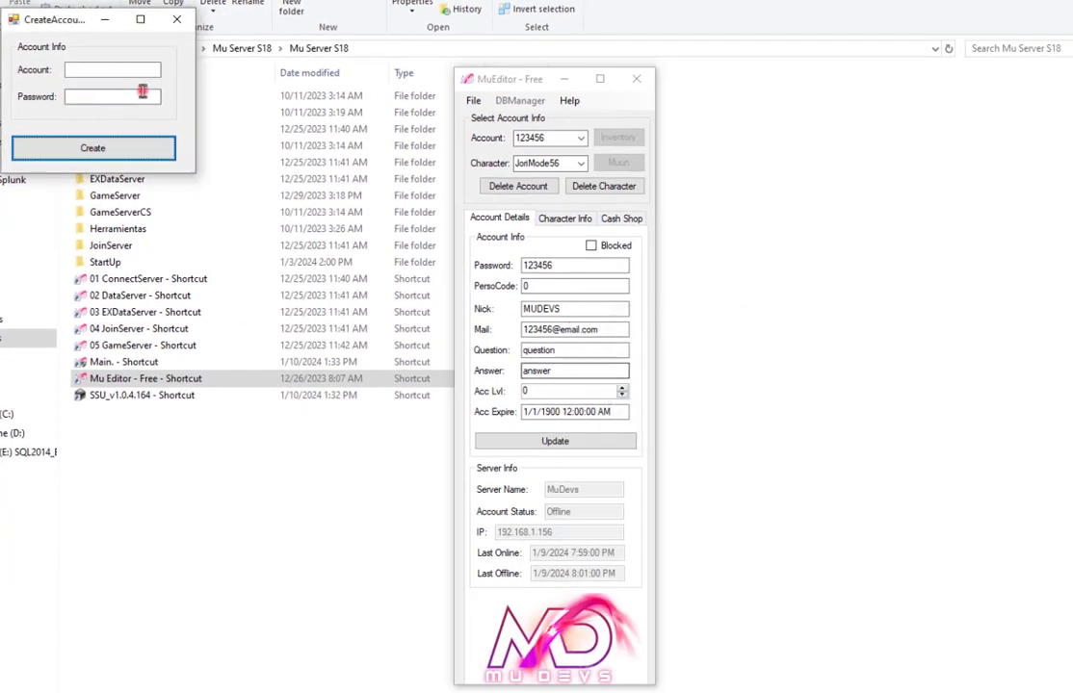
left_click(176, 19)
left_click(636, 80)
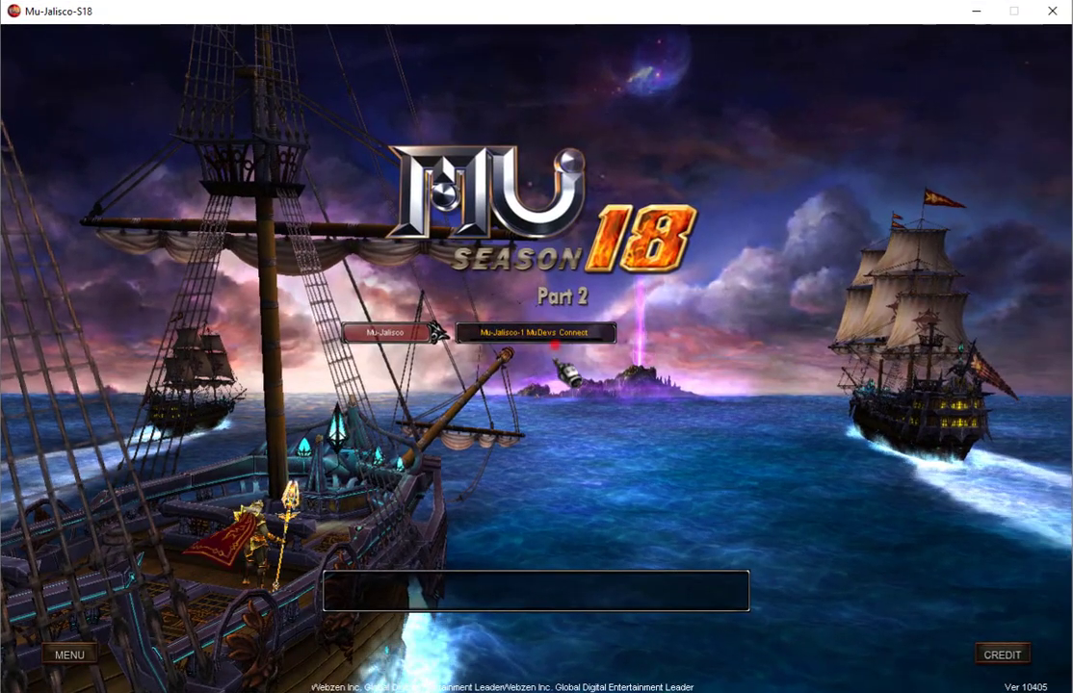
Connect to the Mu-Jalisco-1 server and log in with the new account name and password.
left_click(554, 331)
type("bago")
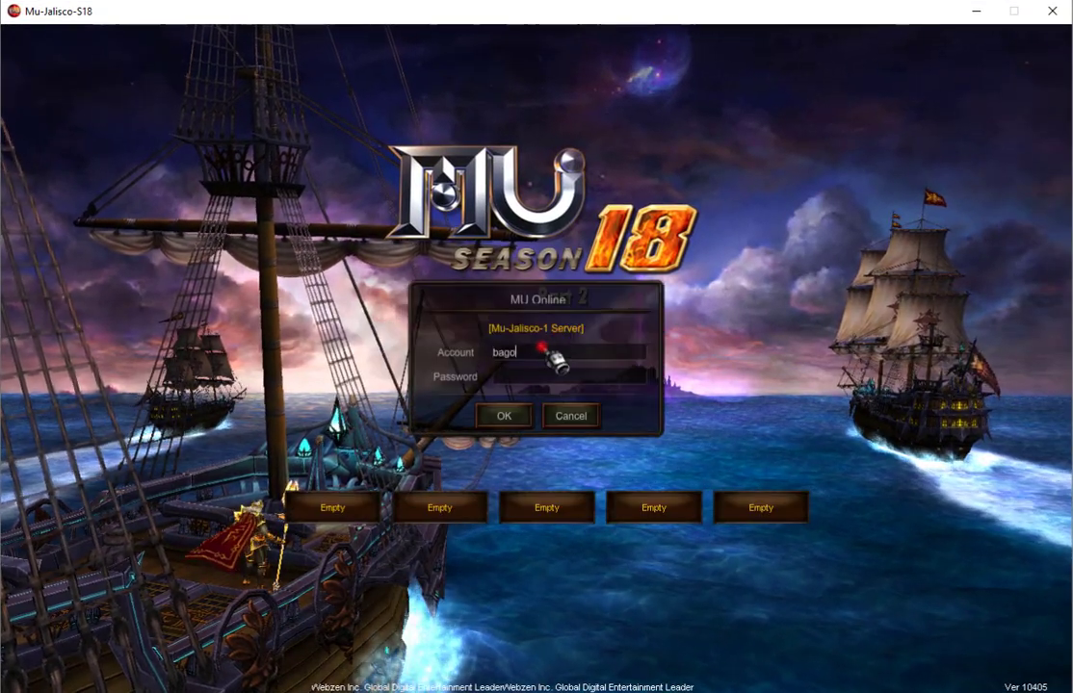
type("ngacc")
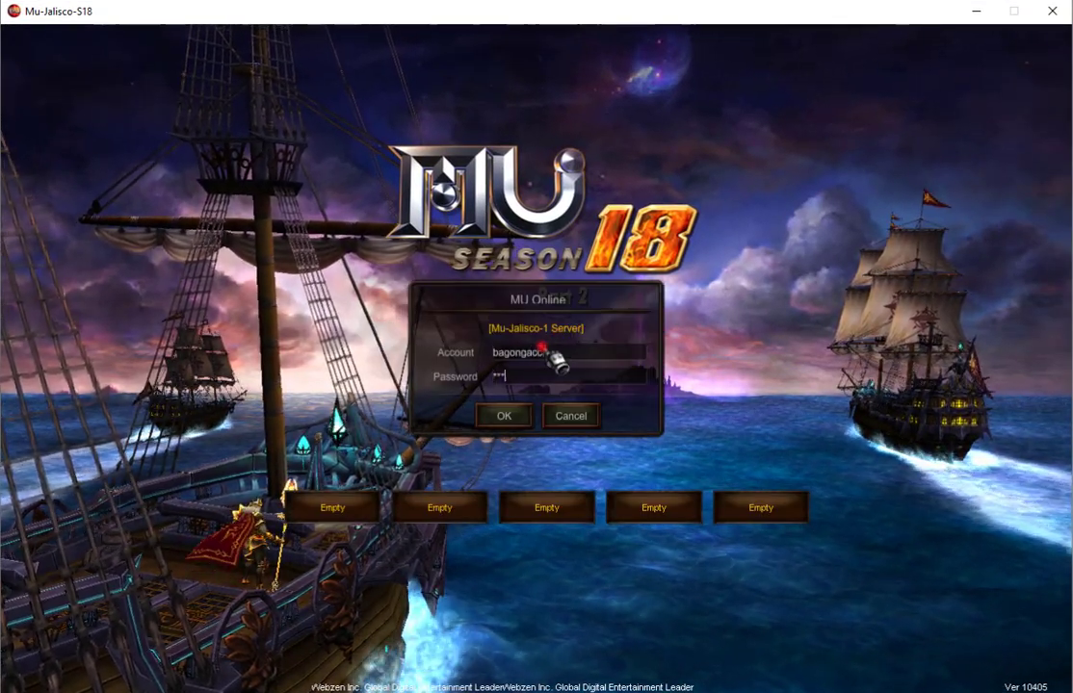
key("Tab")
type("*****")
key("Return")
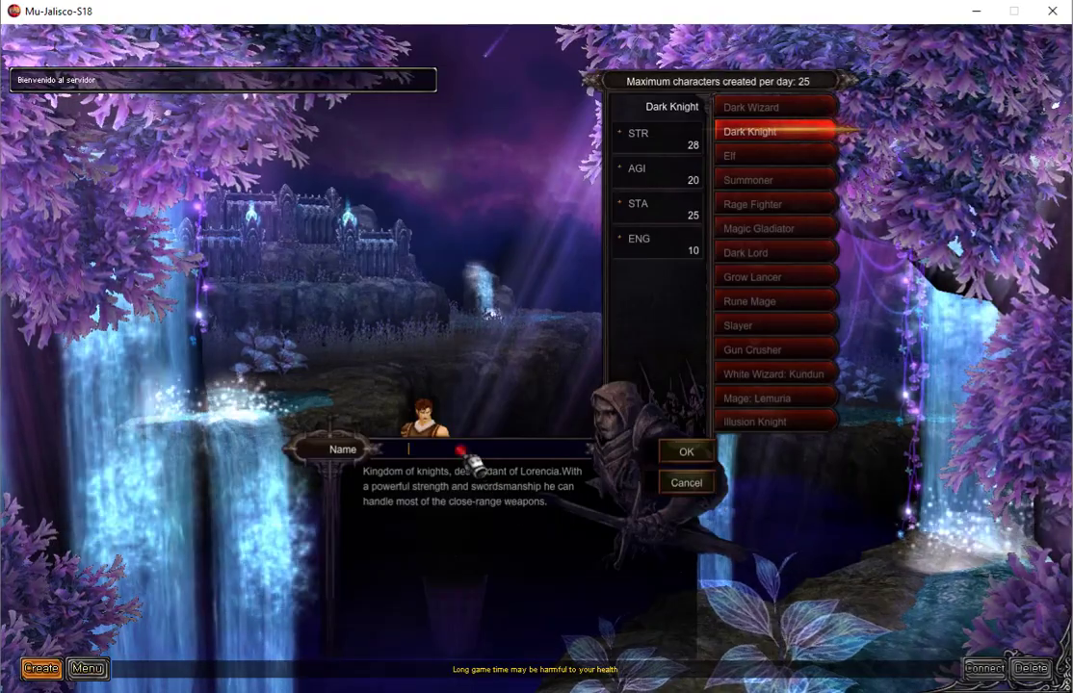
Create the Dark Knight tesfdf, enter Lorencia with it, and open System > Option.
type("tesfdf")
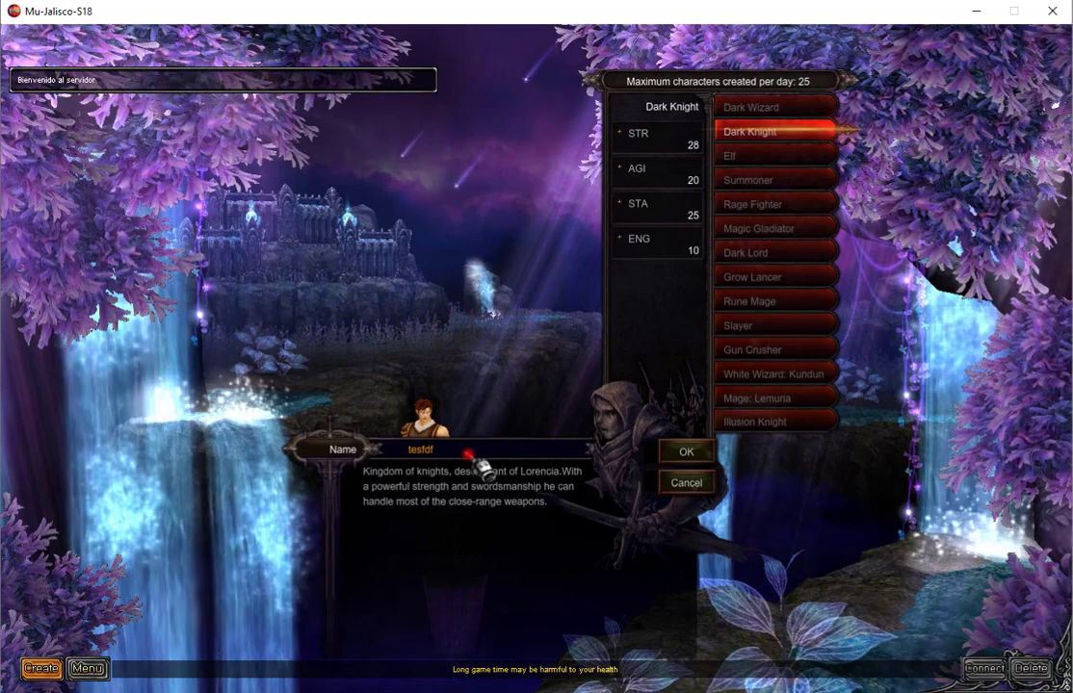
key("Return")
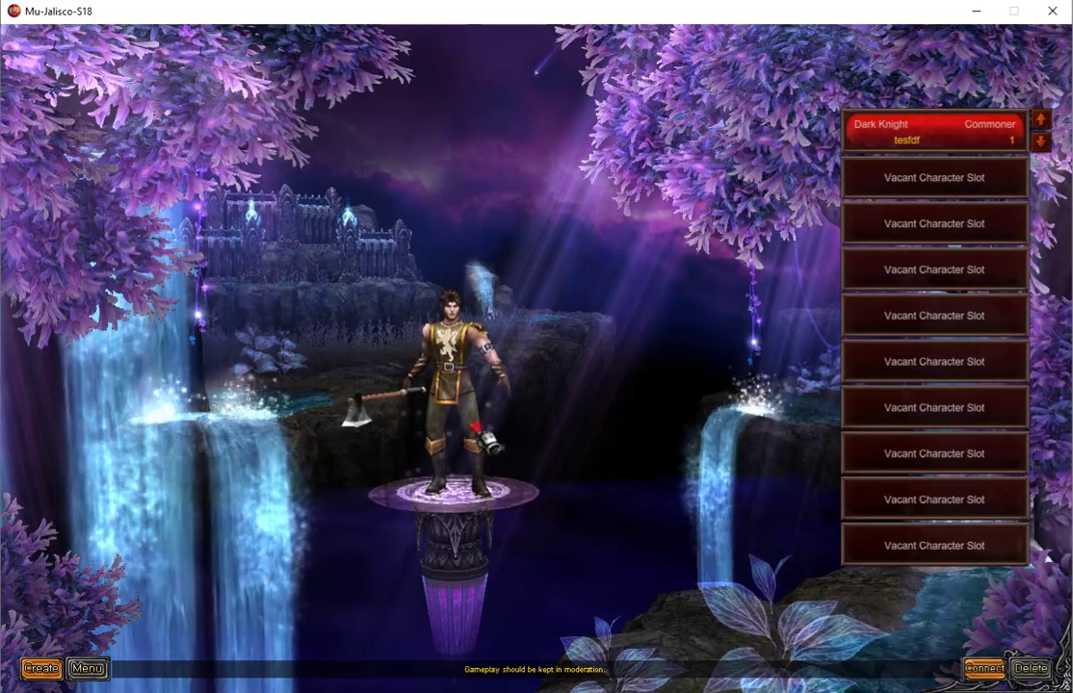
key("Return")
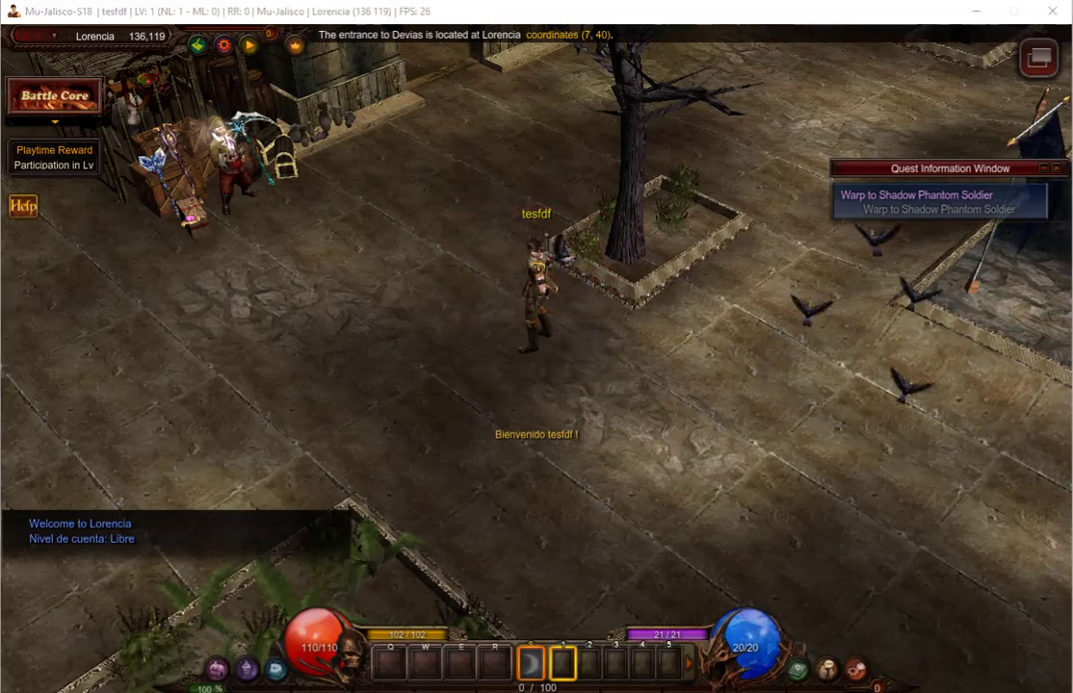
left_click(856, 669)
left_click(922, 621)
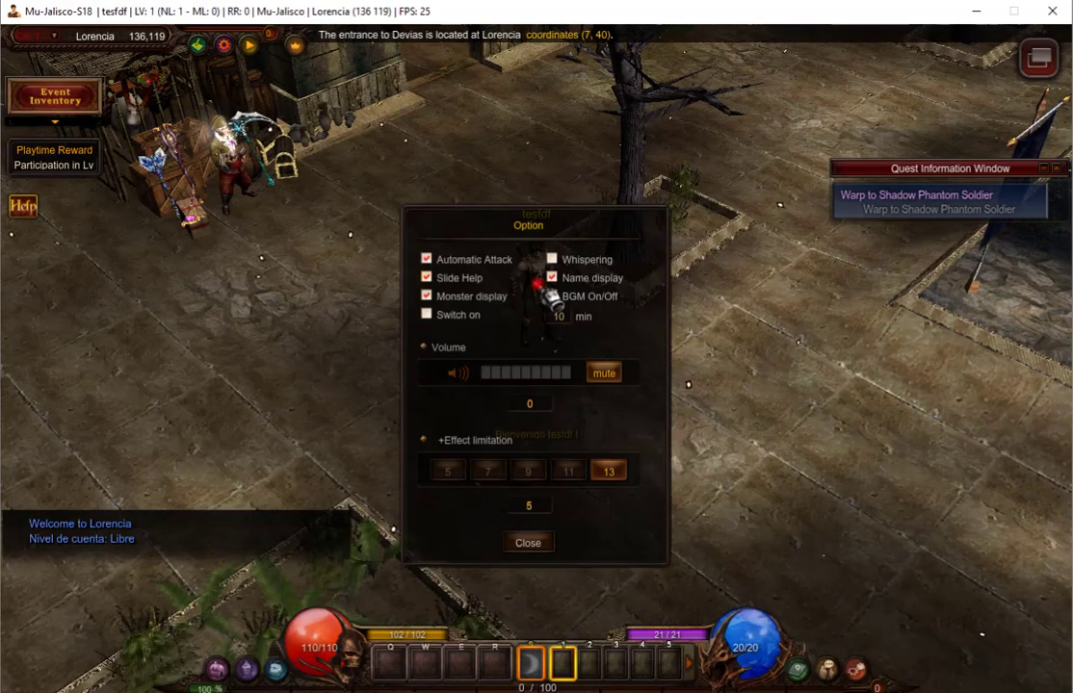
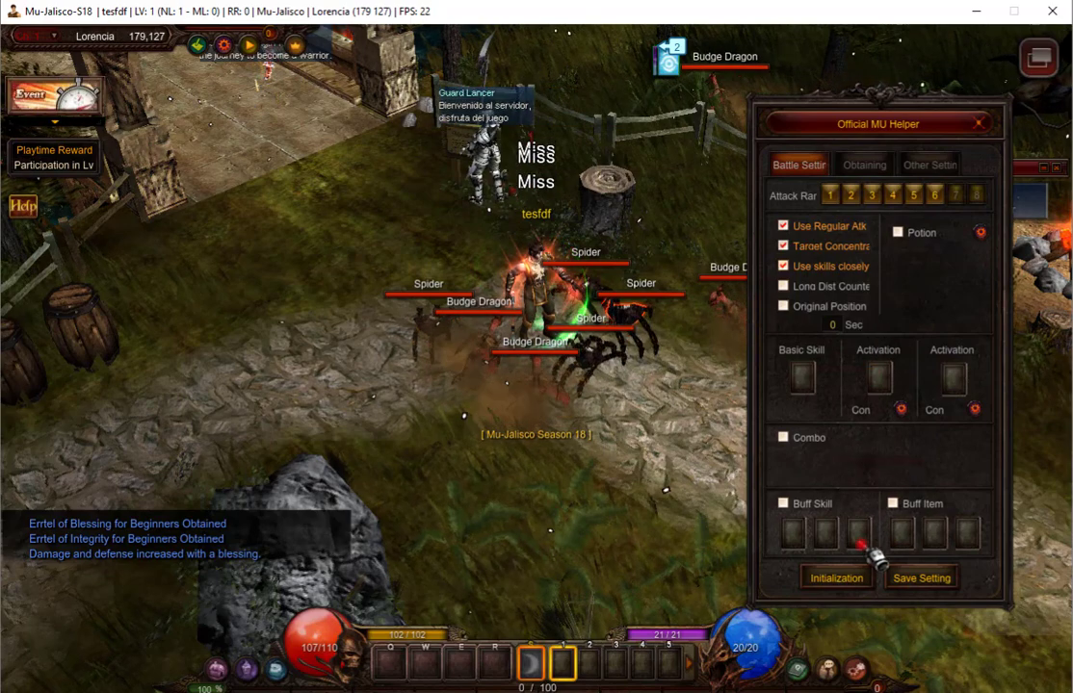
Save the MU Helper settings, then run automatic hunting briefly and stop it.
left_click(922, 580)
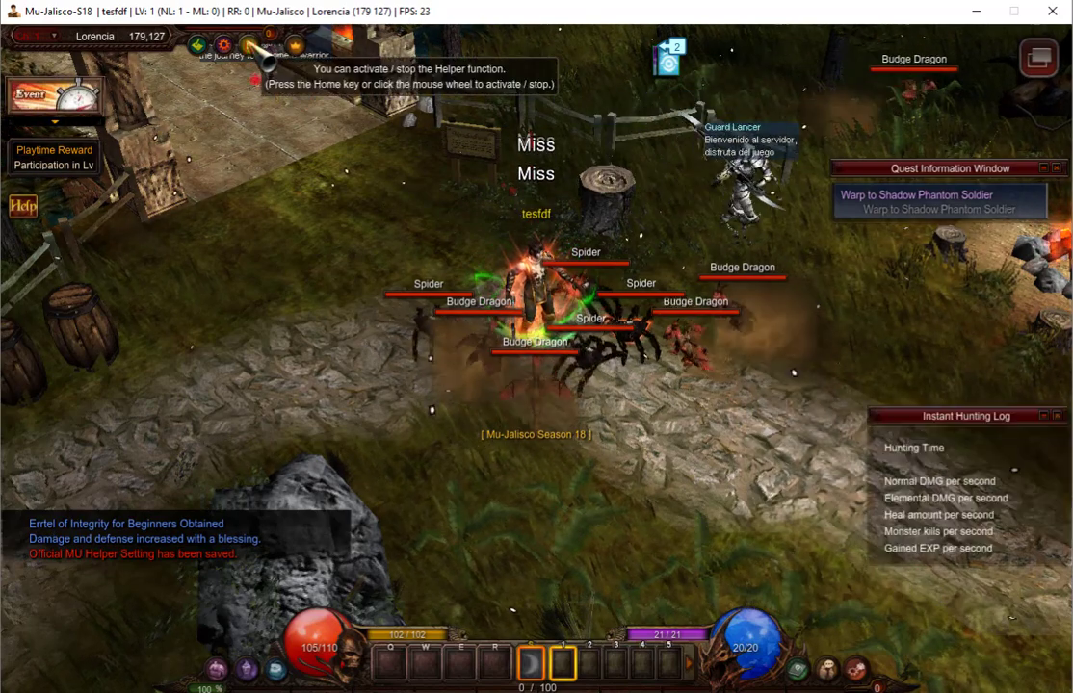
left_click(251, 44)
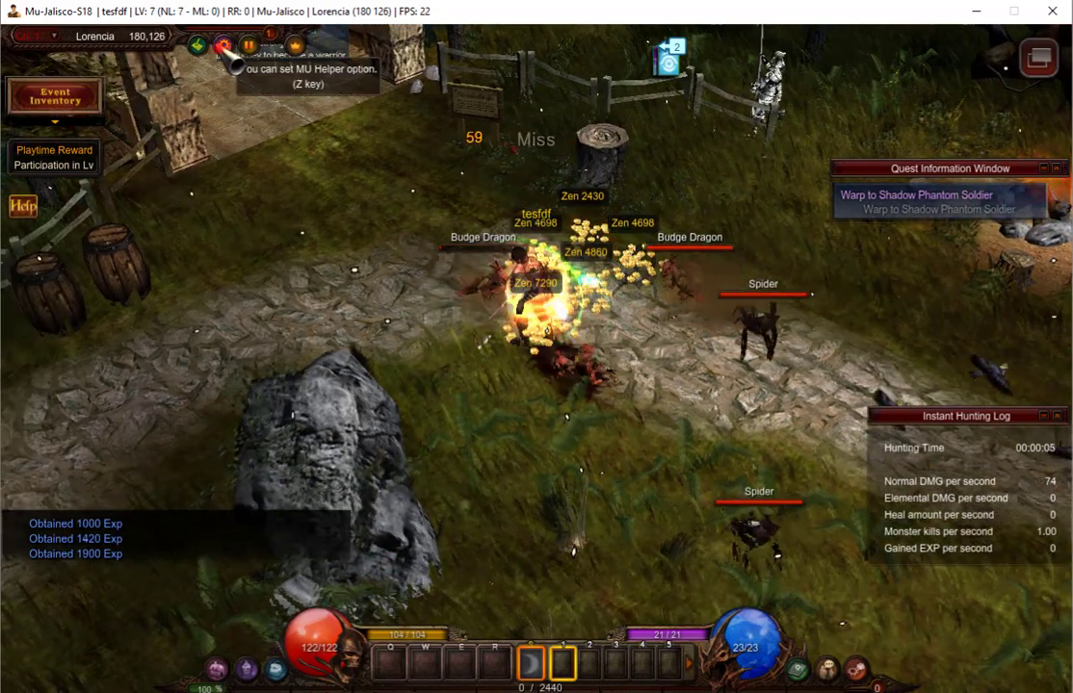
left_click(249, 44)
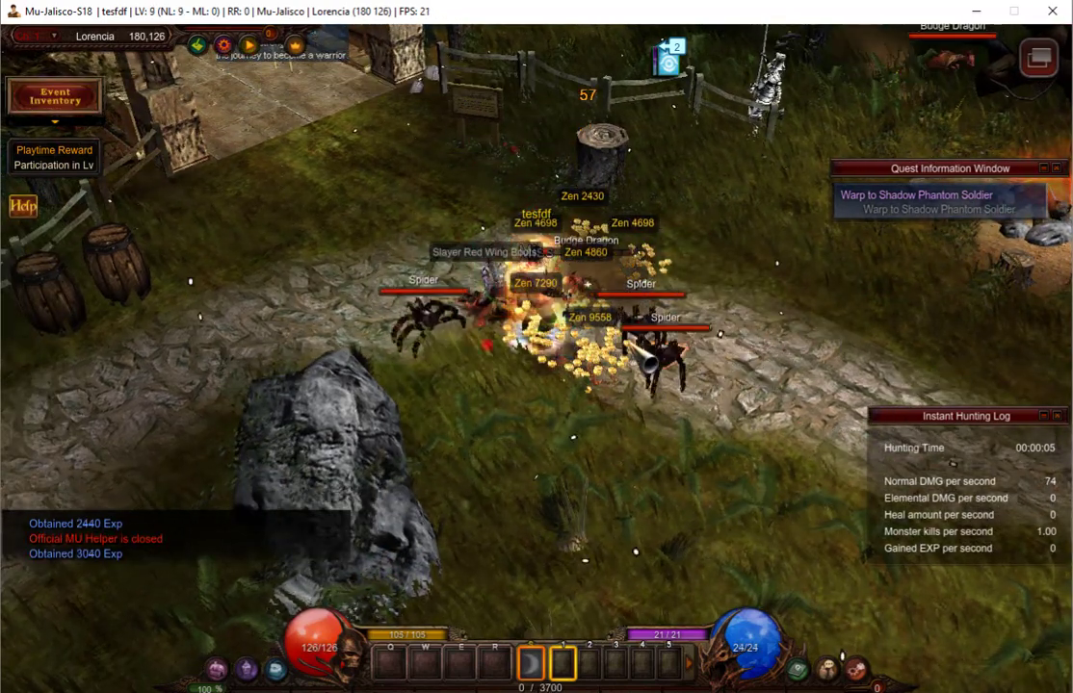
Walk the character west toward the town gate and bring up the system menu.
left_click(427, 168)
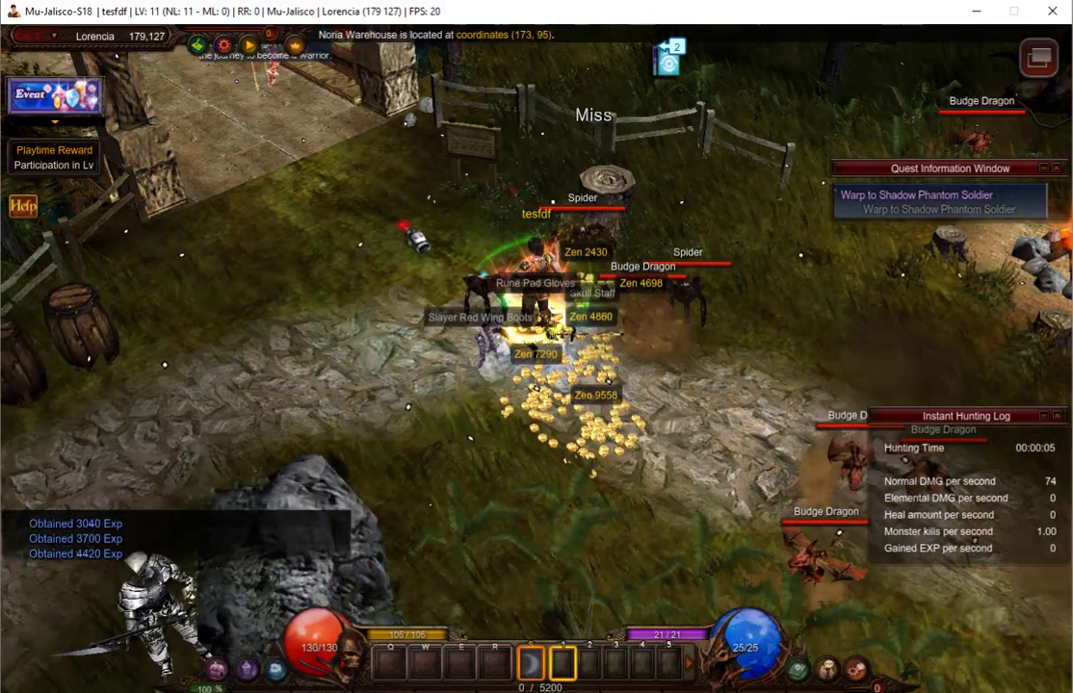
left_click(438, 246)
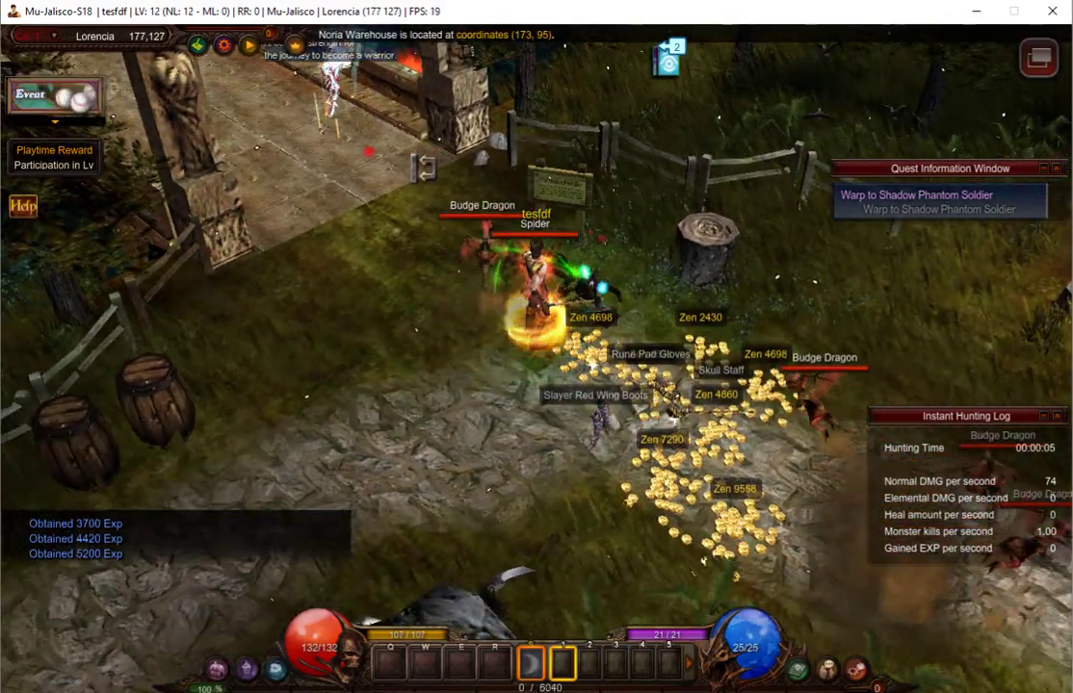
left_click(424, 315)
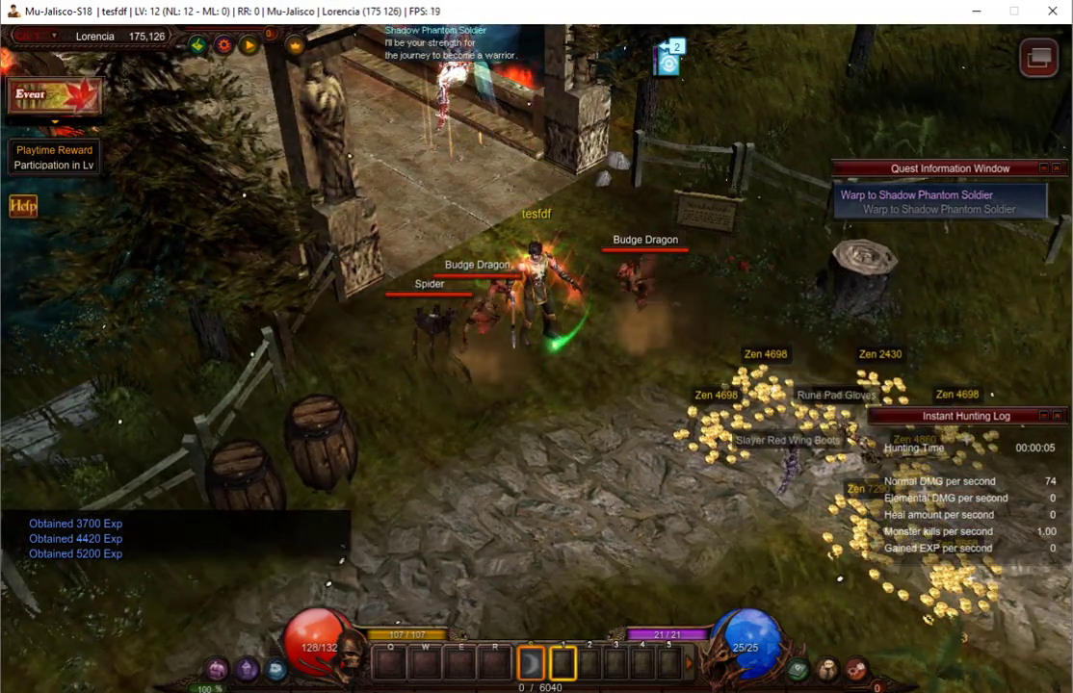
key("Escape")
Quit the game, launch MuEditor and select the account that owns the character.
left_click(566, 383)
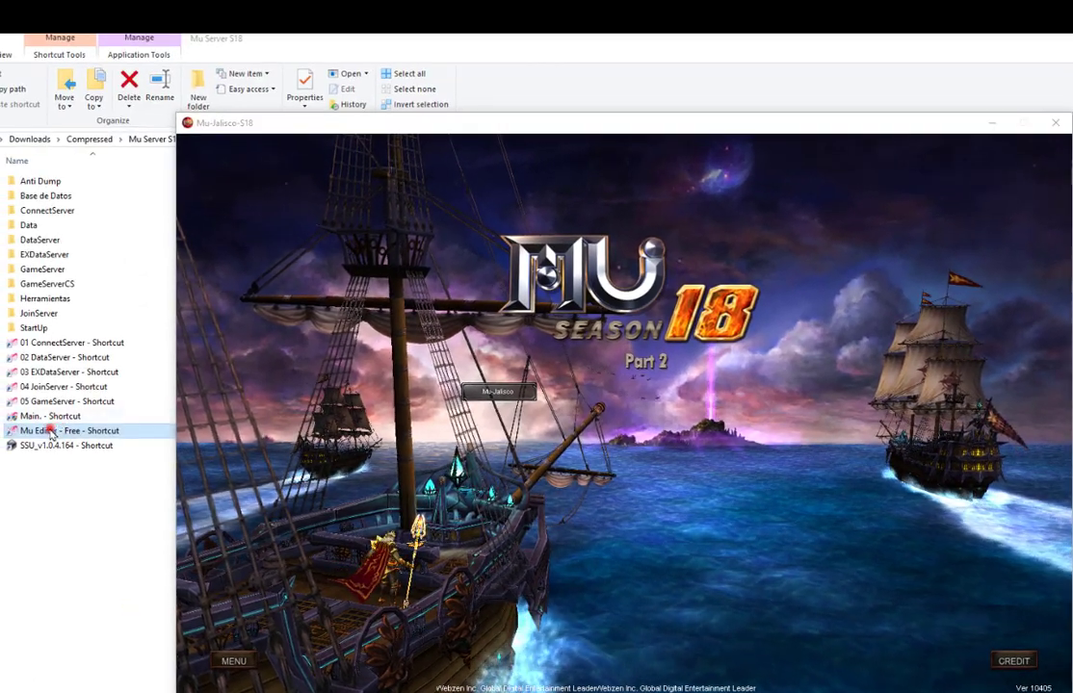
left_click(50, 431)
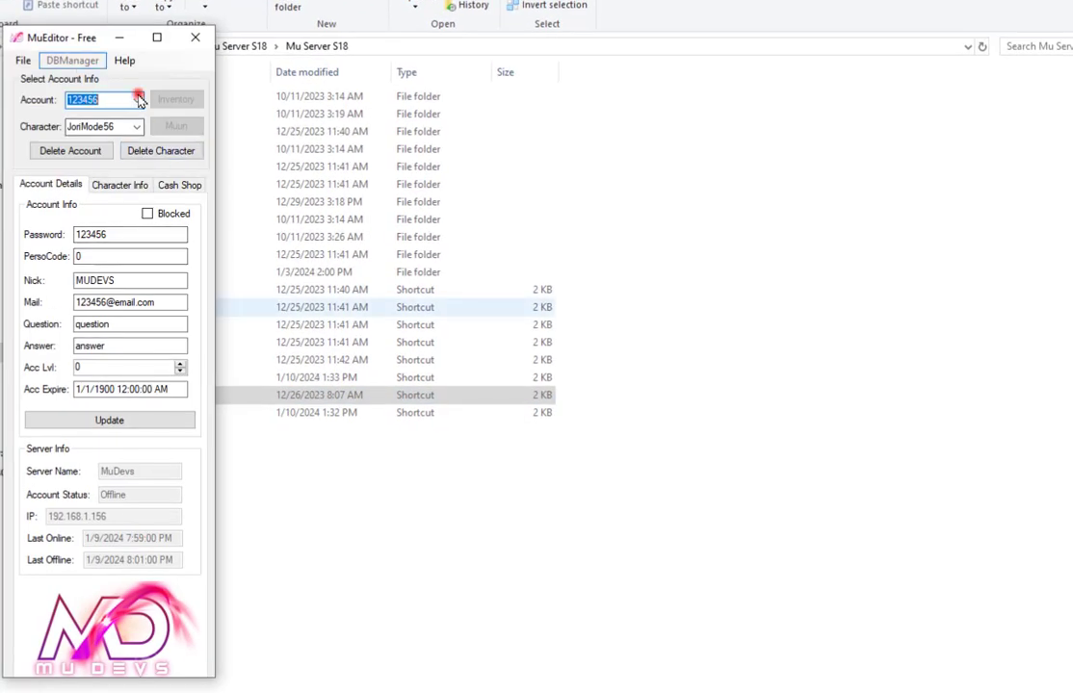
left_click(137, 99)
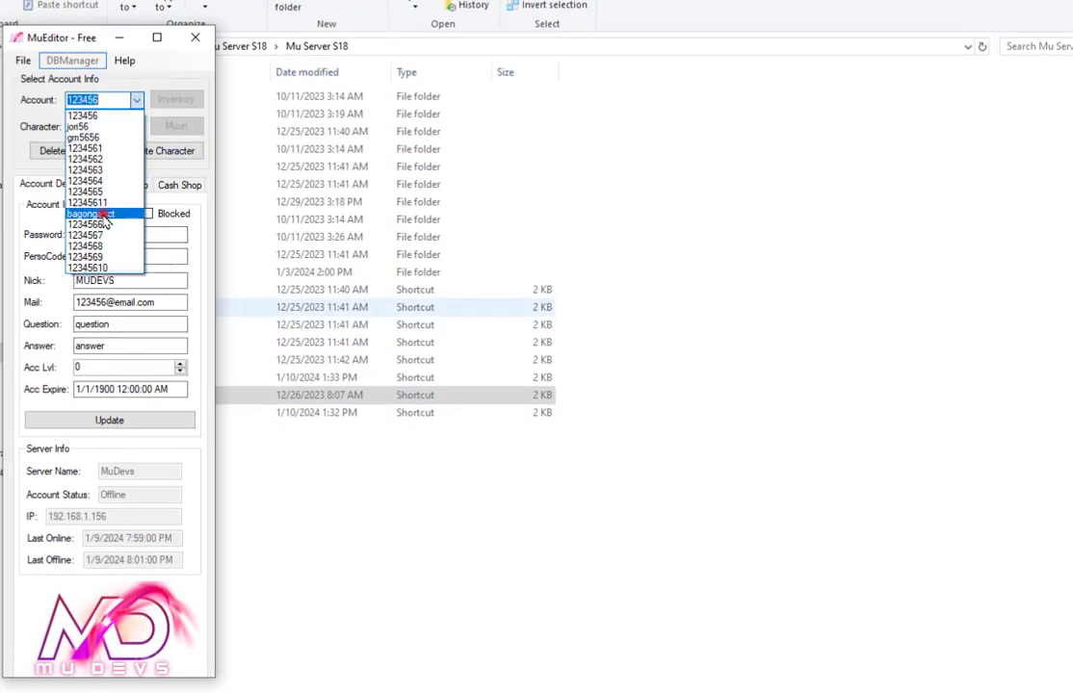
left_click(106, 213)
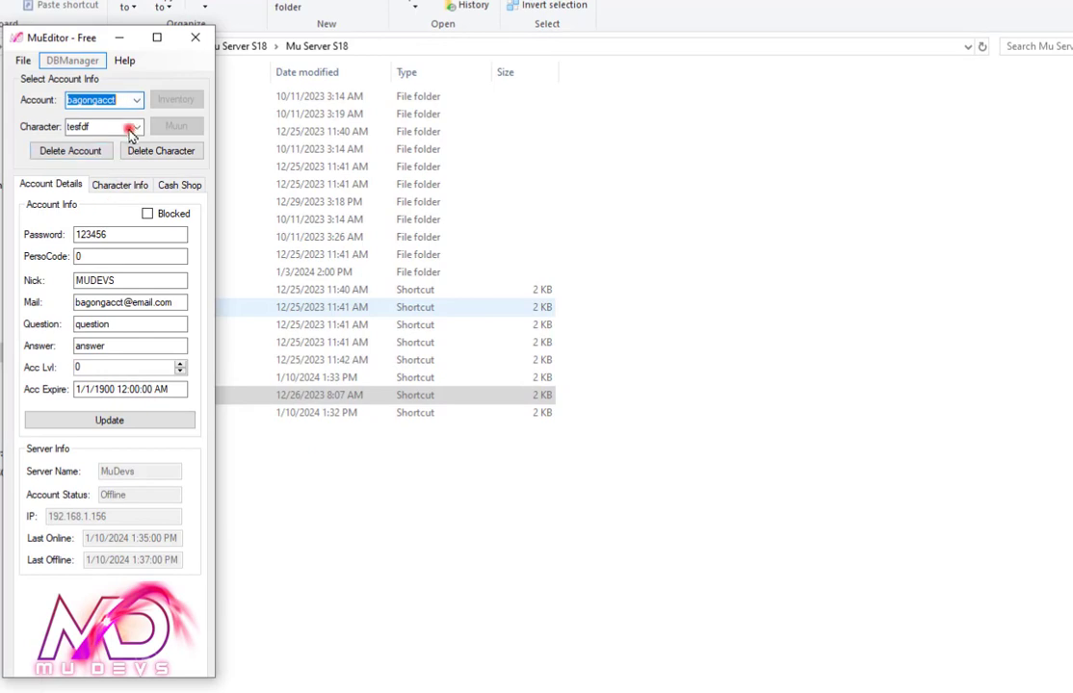
Set the character type to GM with 1000000 Money, 100000 Ruud and ExtInventory 4.
left_click(125, 185)
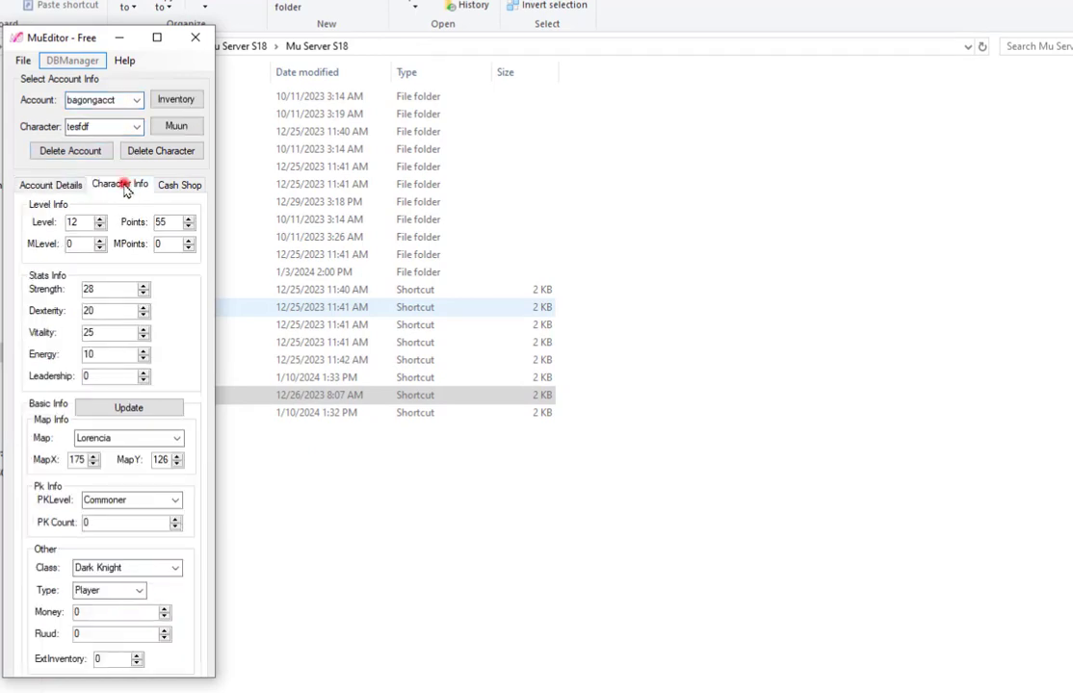
left_click(138, 591)
left_click(117, 638)
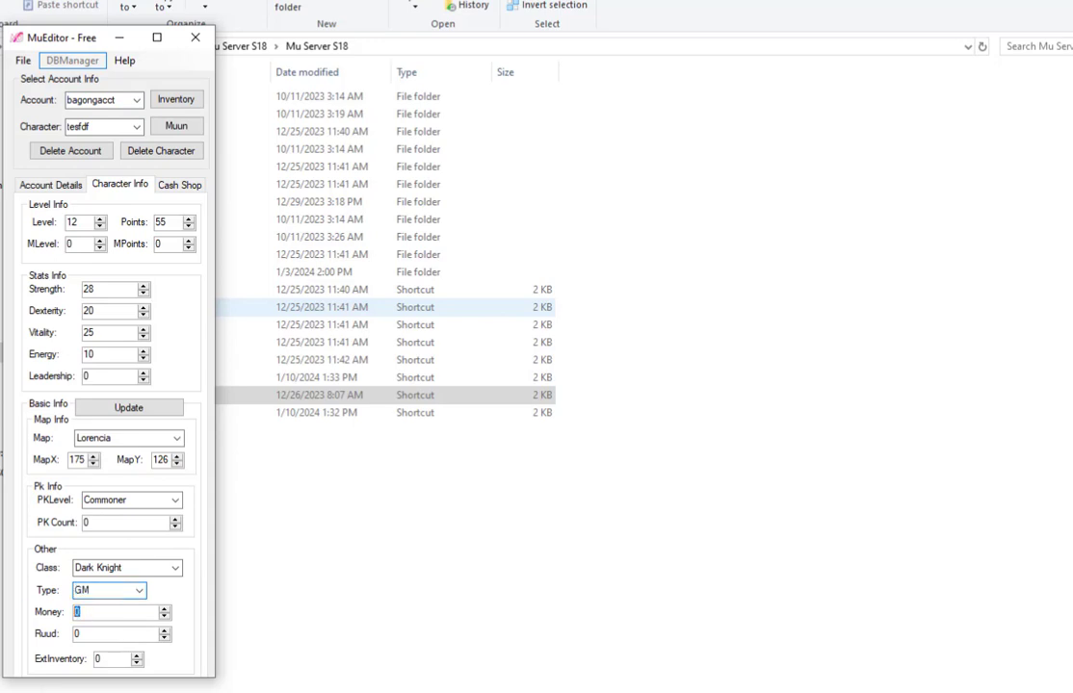
type("100000100000")
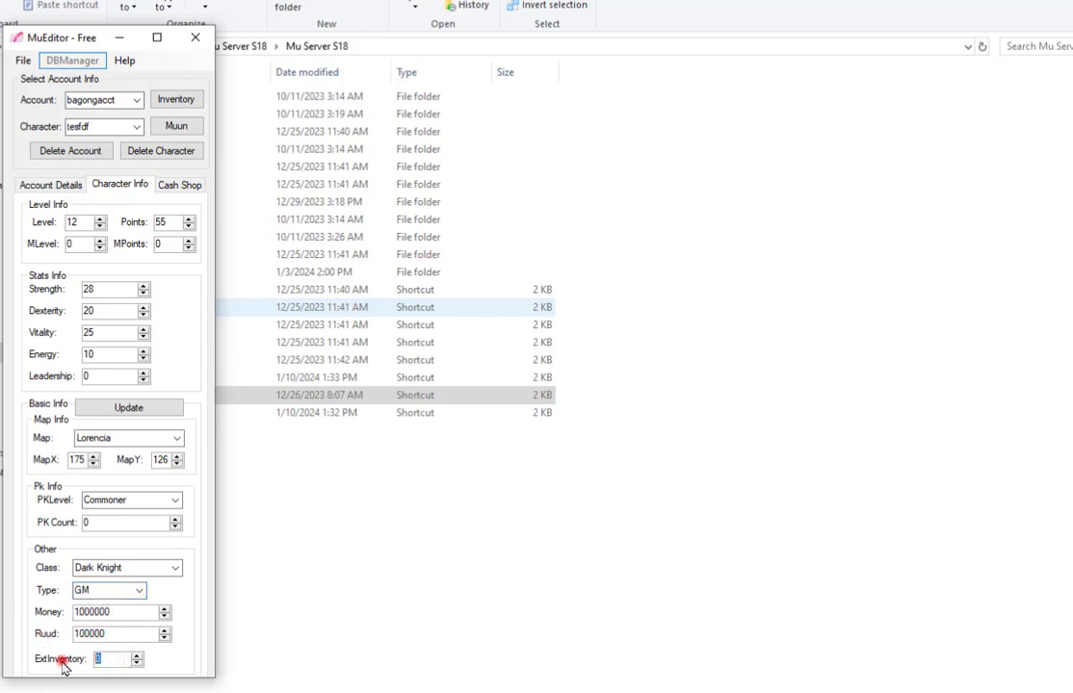
key("Tab")
type("4")
Save the character changes, dismiss the confirmation and close MuEditor.
left_click(94, 408)
left_click(756, 435)
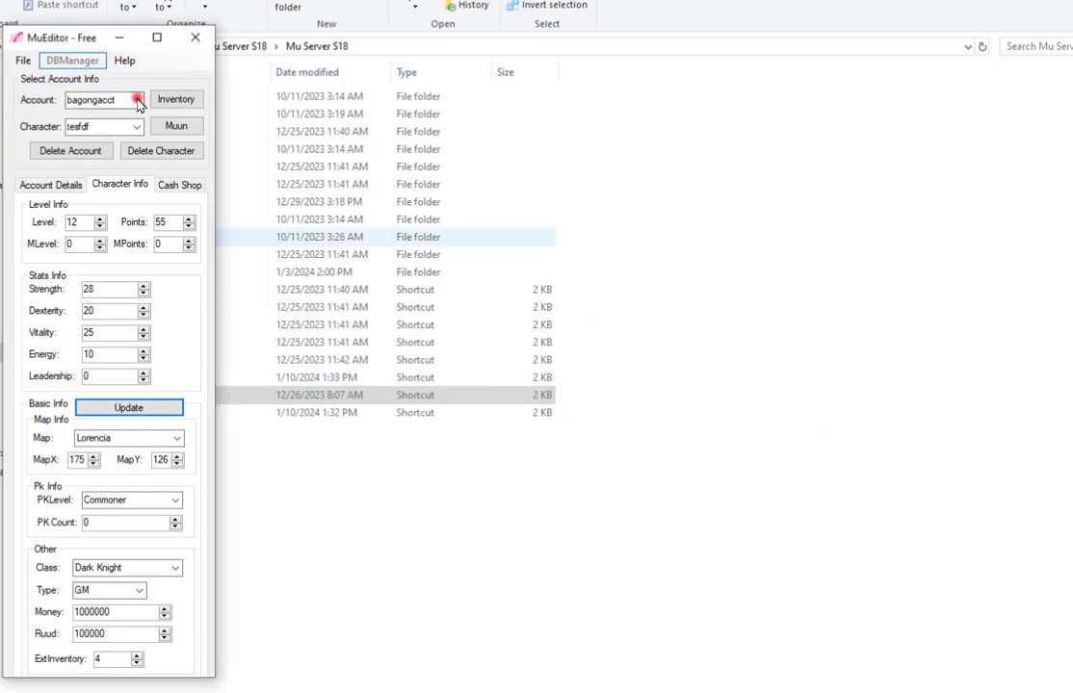
left_click(196, 39)
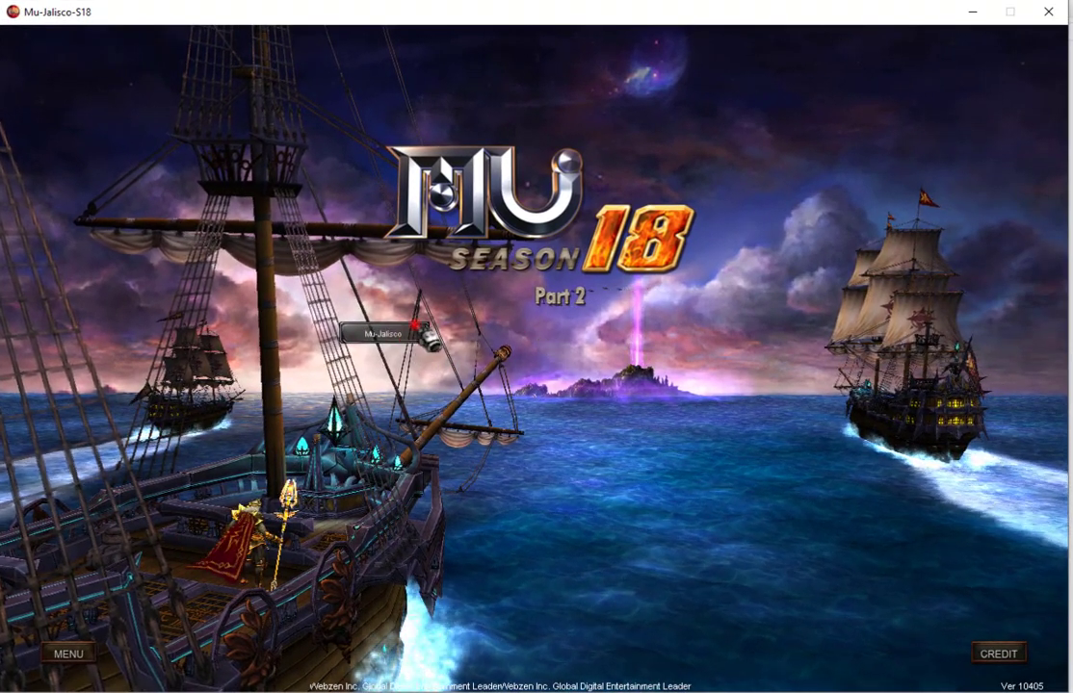
Choose the Mu-Jalisco-1 server and enter the account name.
left_click(414, 334)
left_click(496, 334)
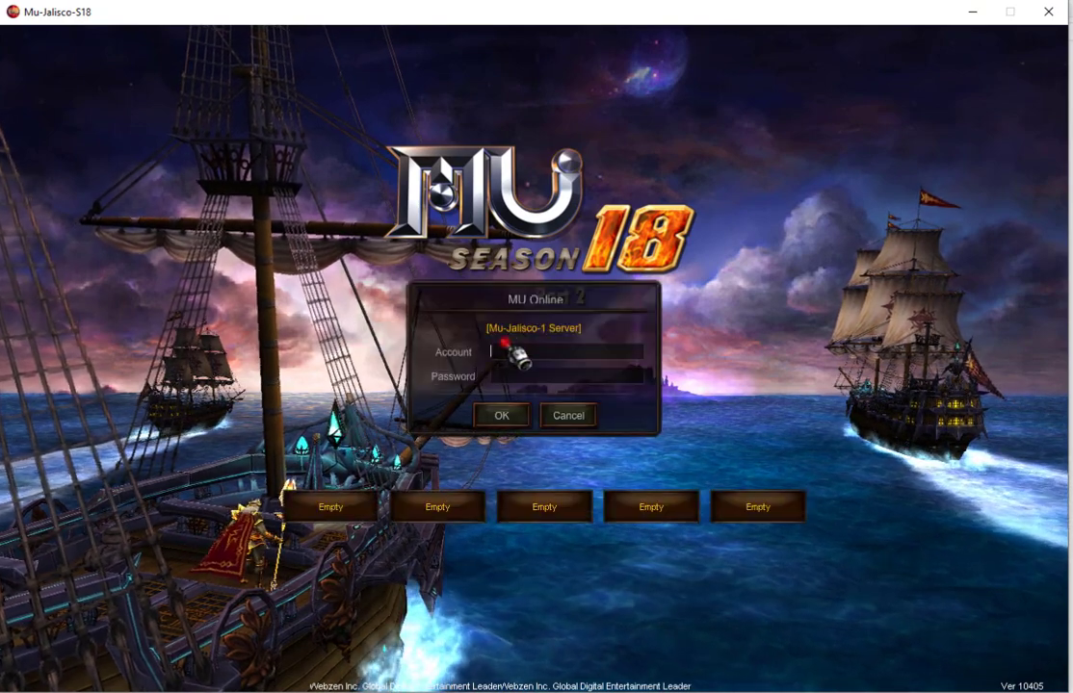
type("bag_acct")
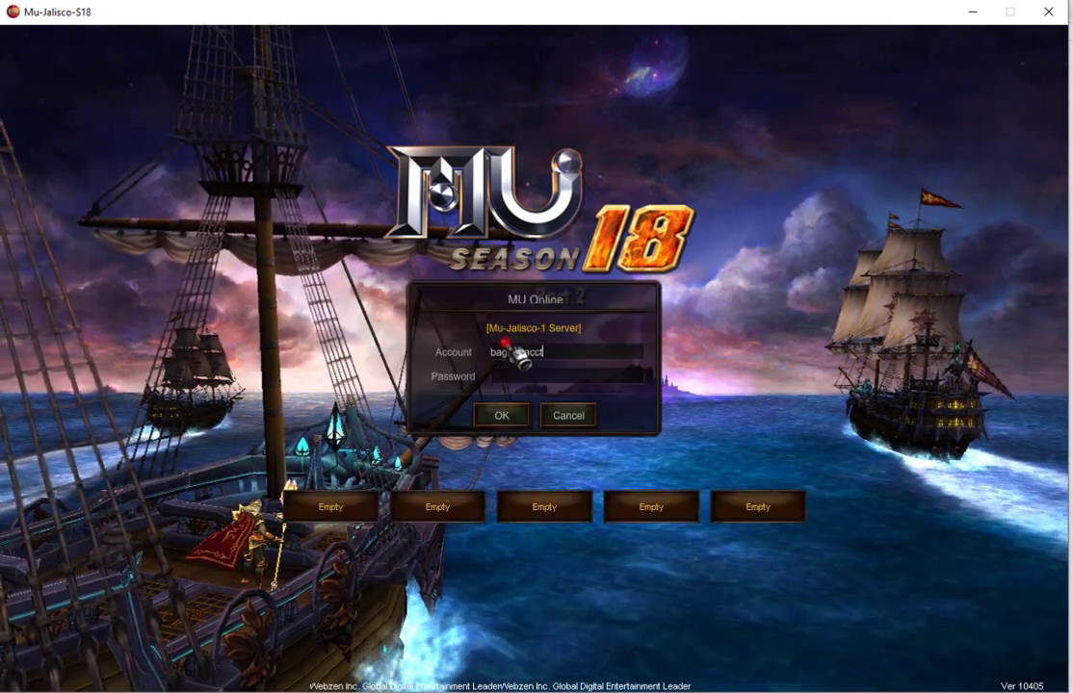
Enter the account password, log in and connect with the level 12 Dark Knight.
key("Tab")
type("******")
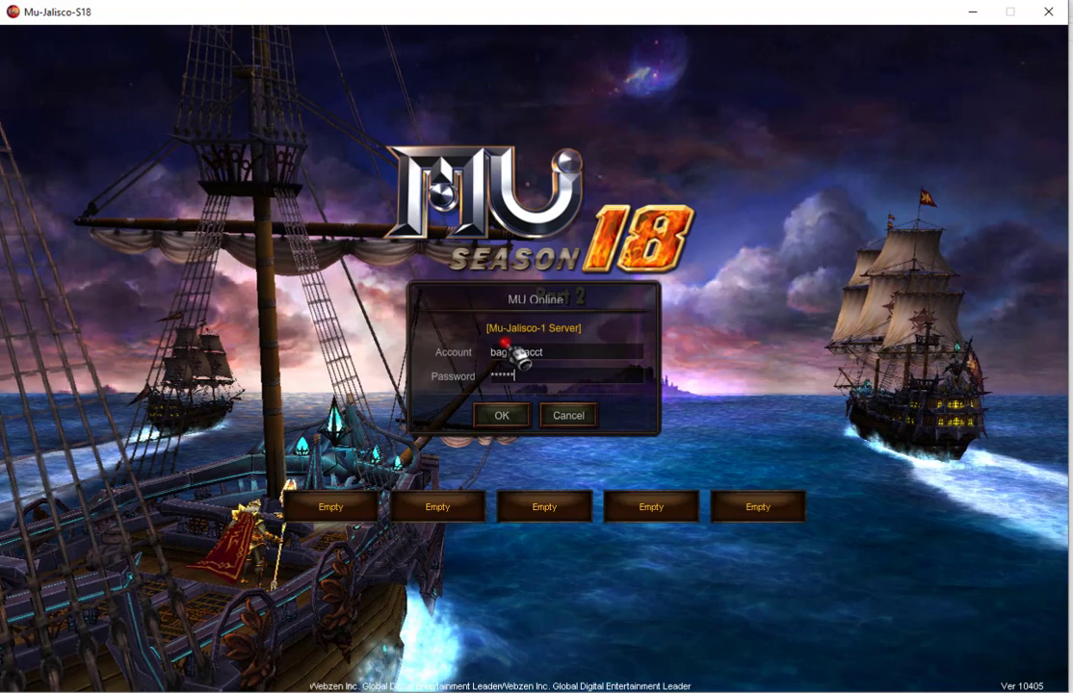
key("Return")
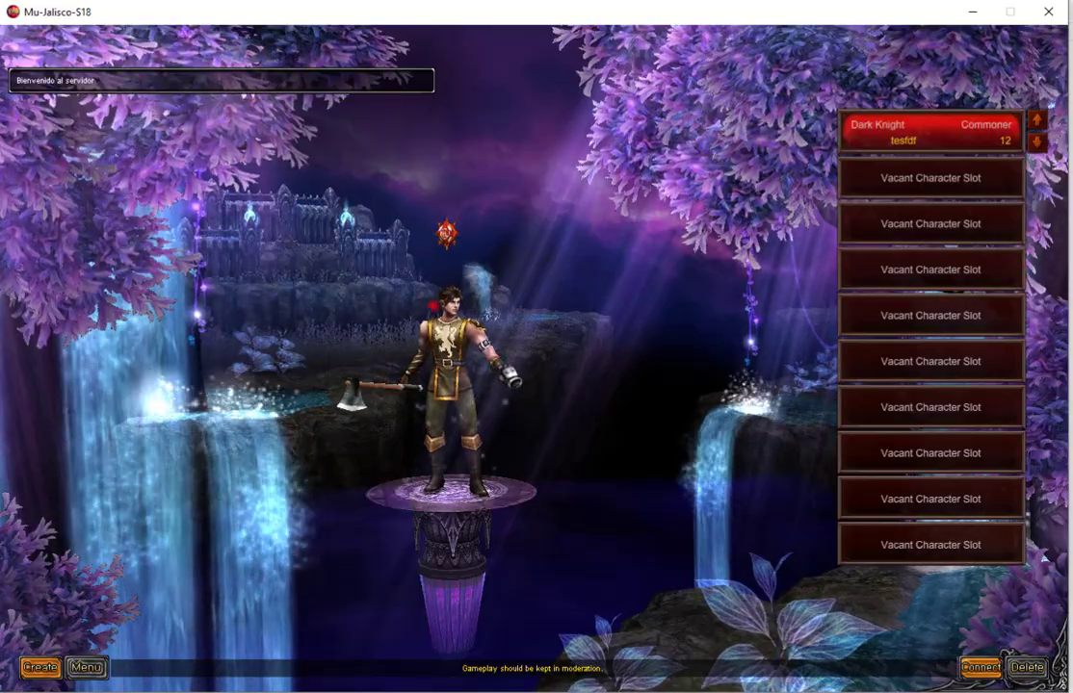
key("Return")
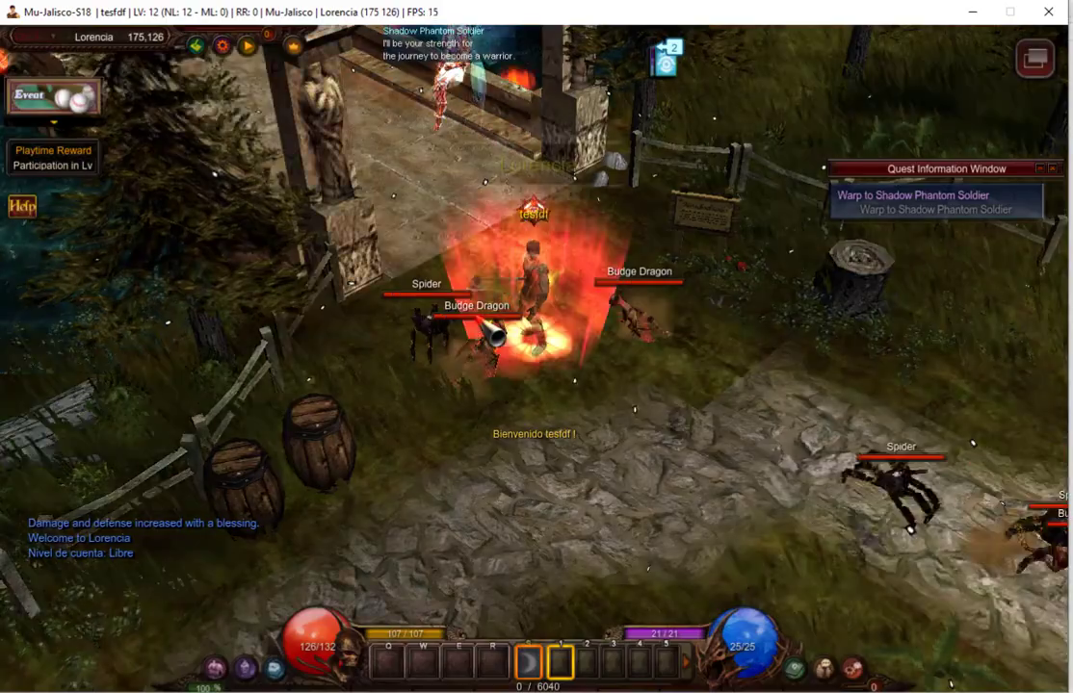
left_click(477, 231)
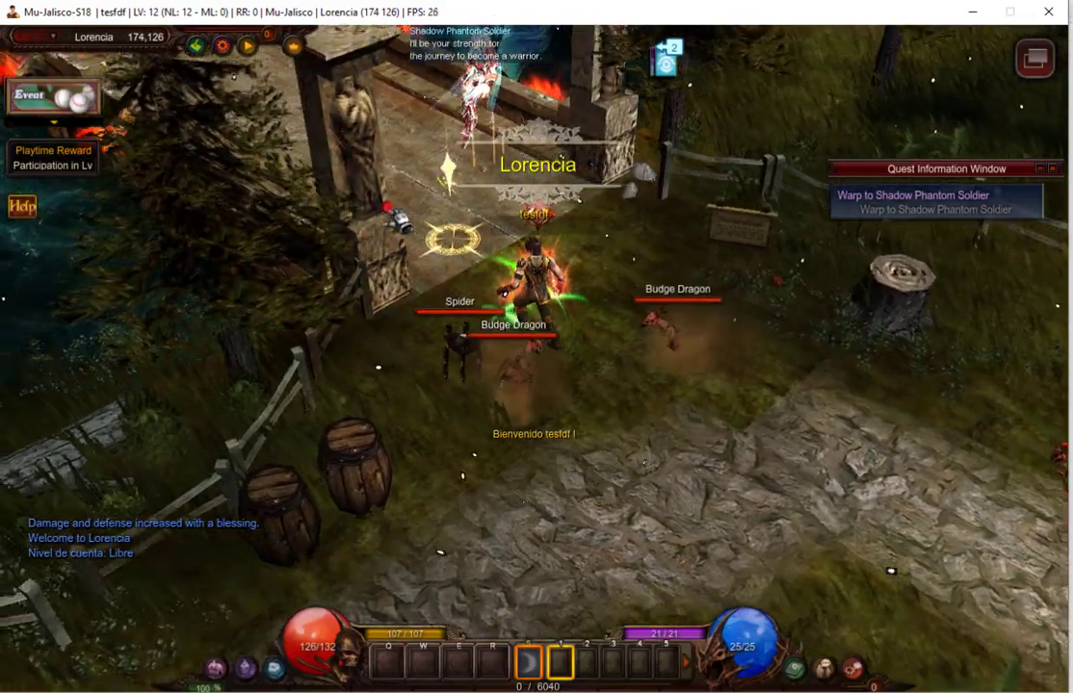
key("m")
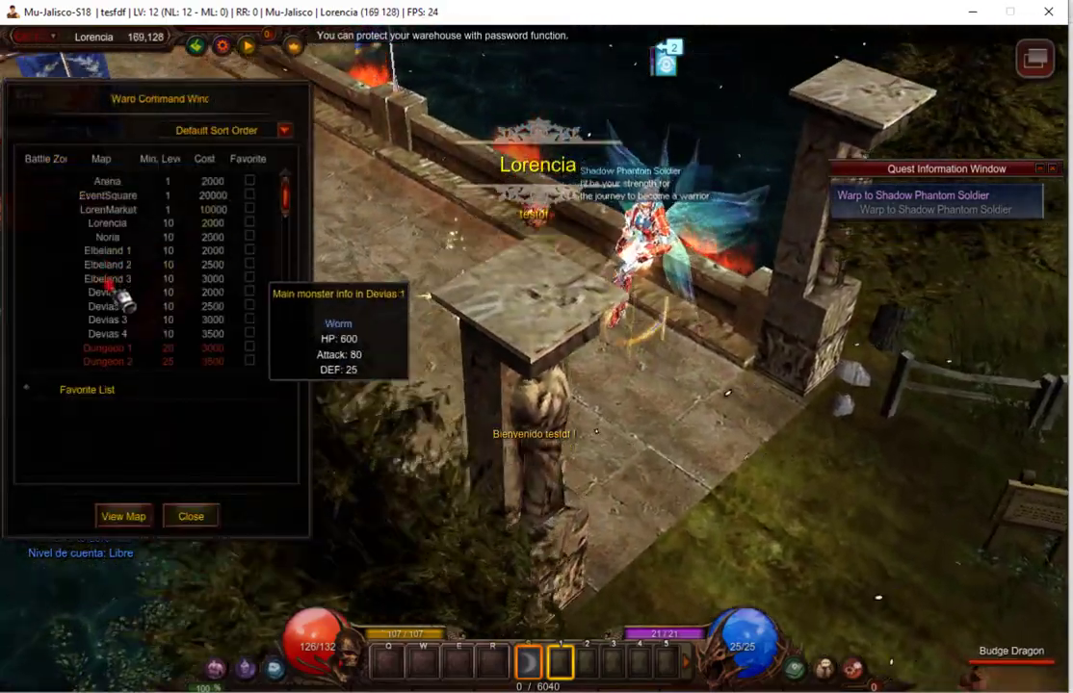
key("m")
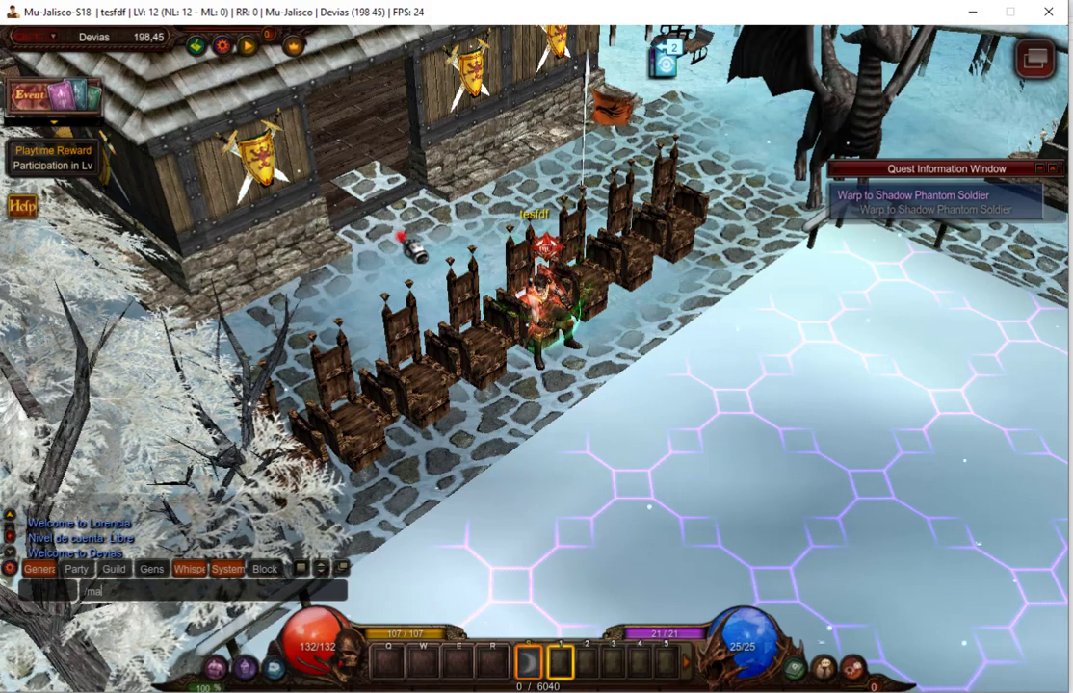
type("ke 12")
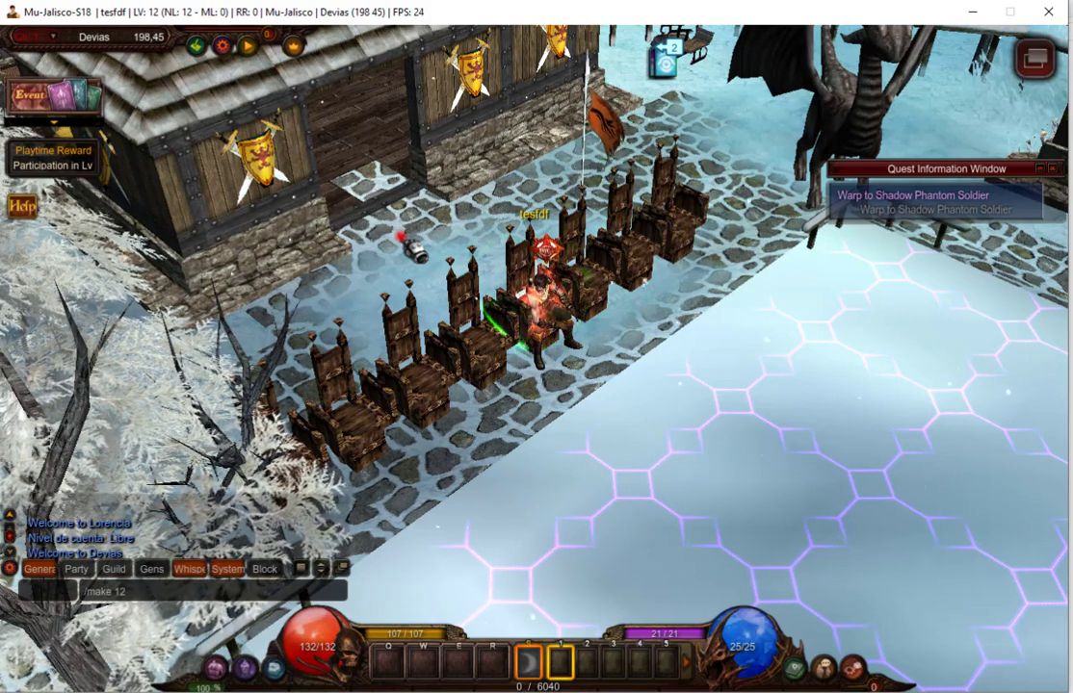
type(" 37 15 255 1 1 7 2")
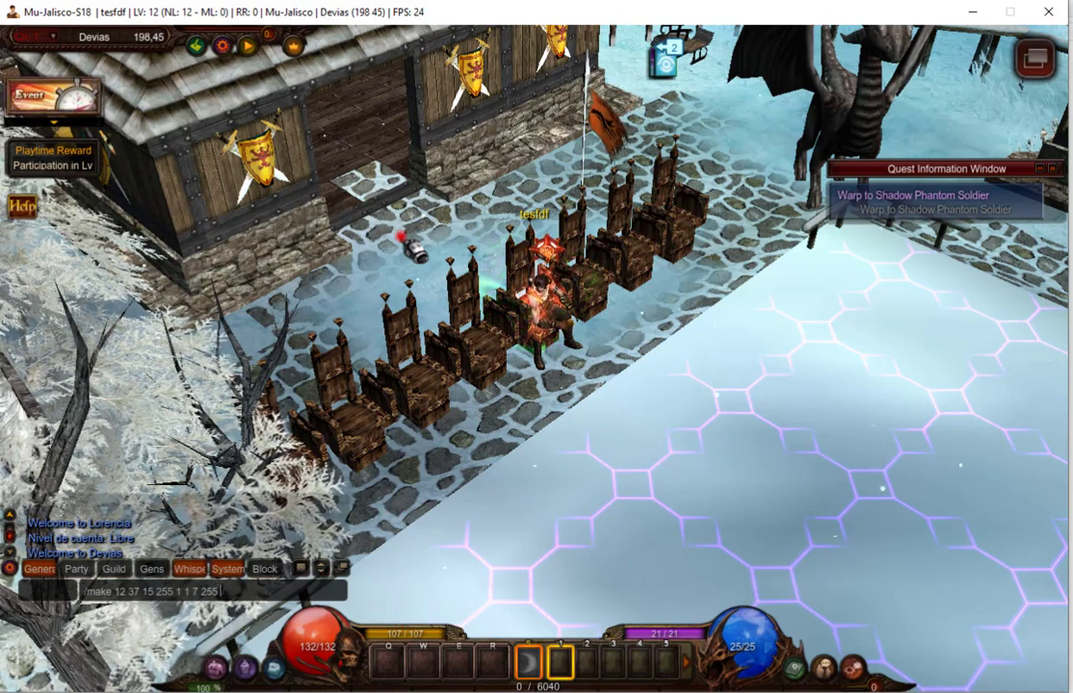
key("BackSpace")
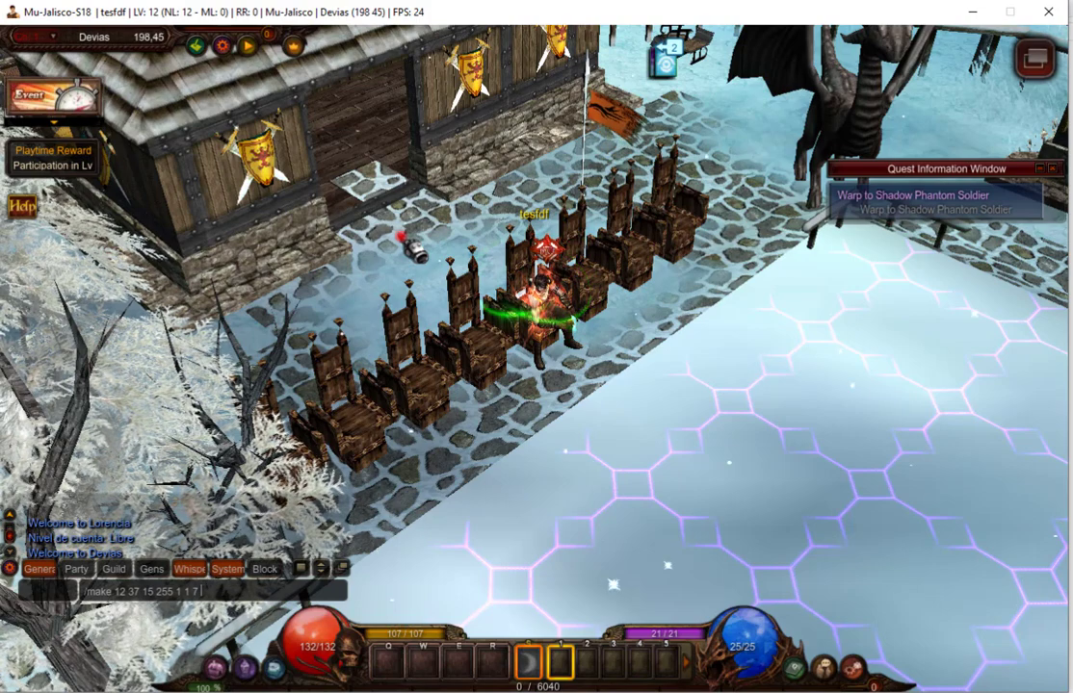
Run the /make command and move the Expanded Inventory left to inspect the Wing of Eternal +15.
key("i")
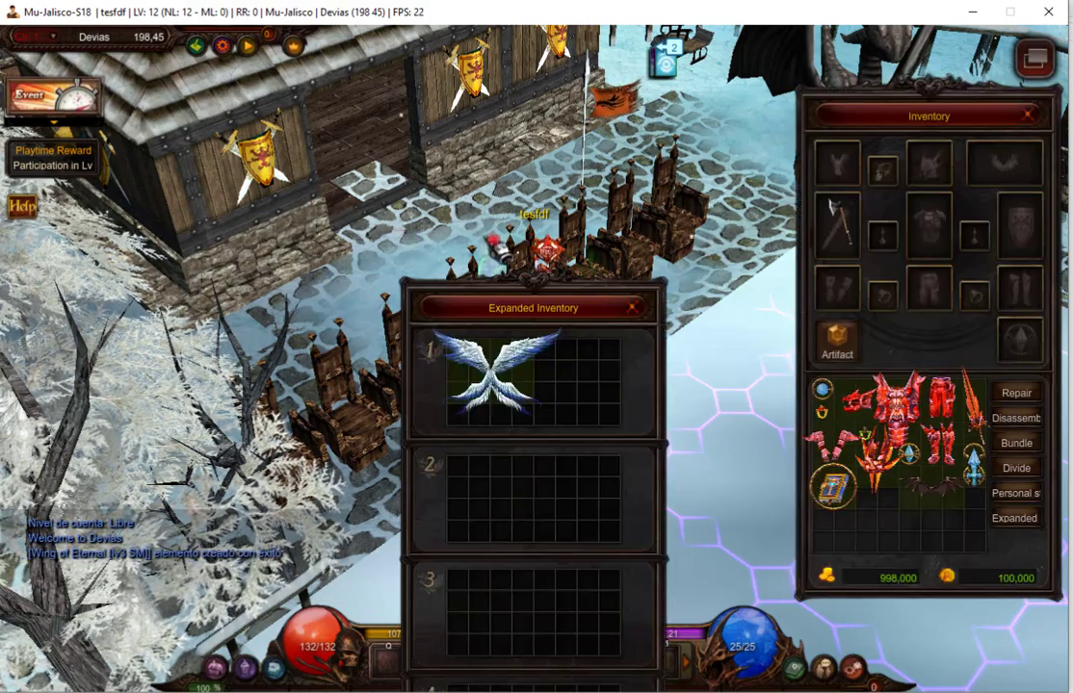
left_click_drag(507, 307, 173, 170)
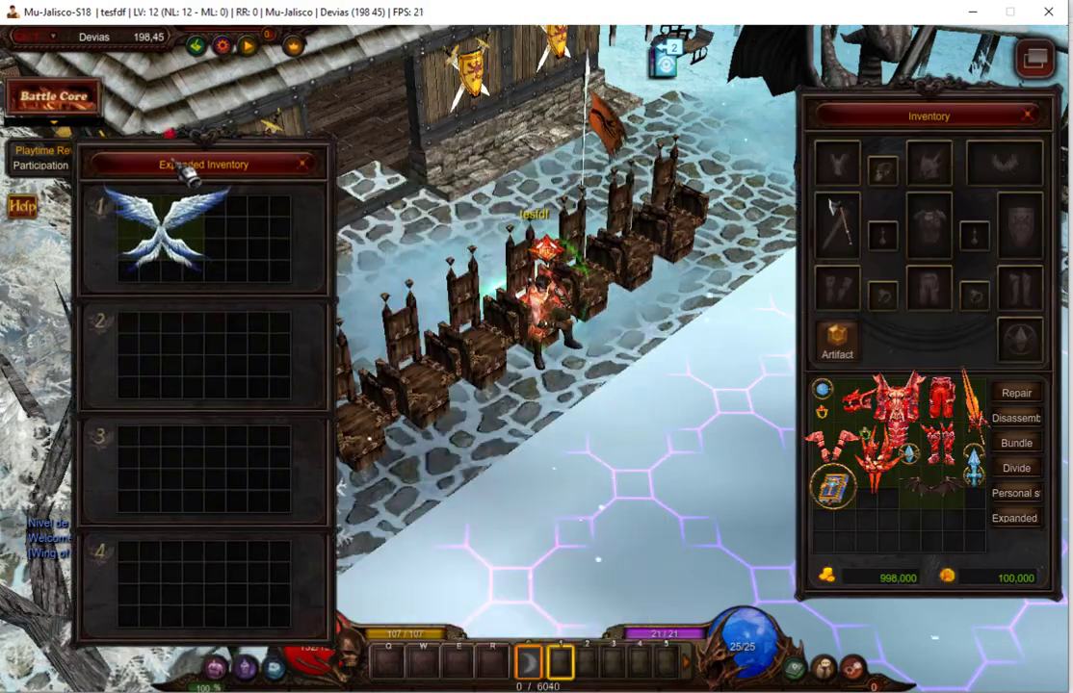
mouse_move(176, 225)
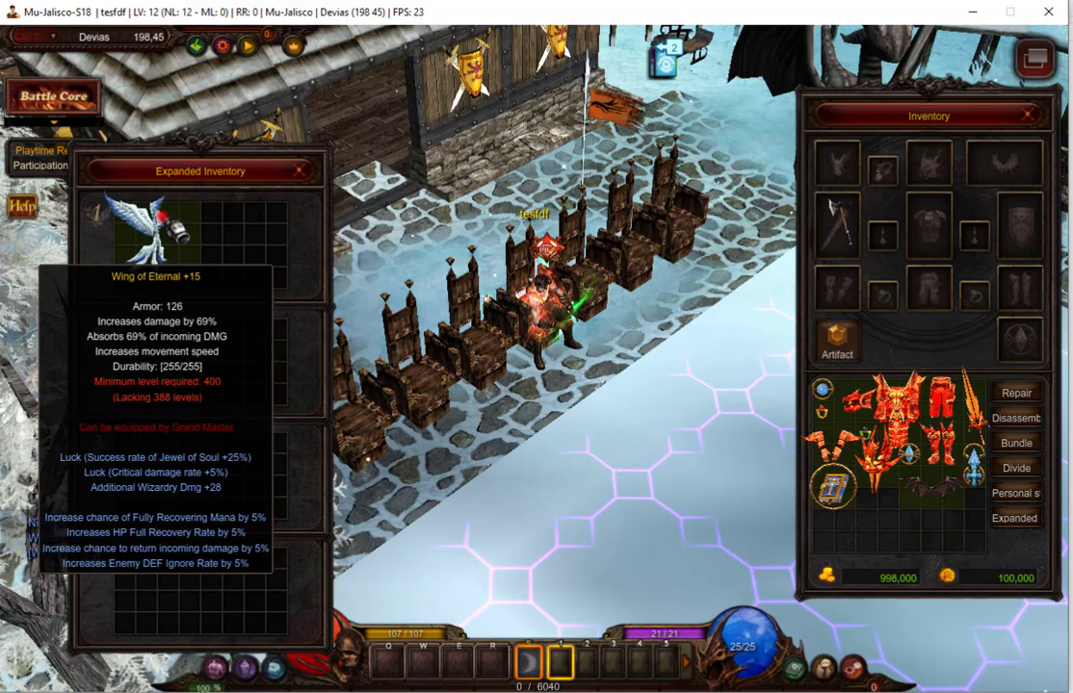
Recheck the wing's stats while walking in Devias, then close both inventory windows.
left_click(587, 441)
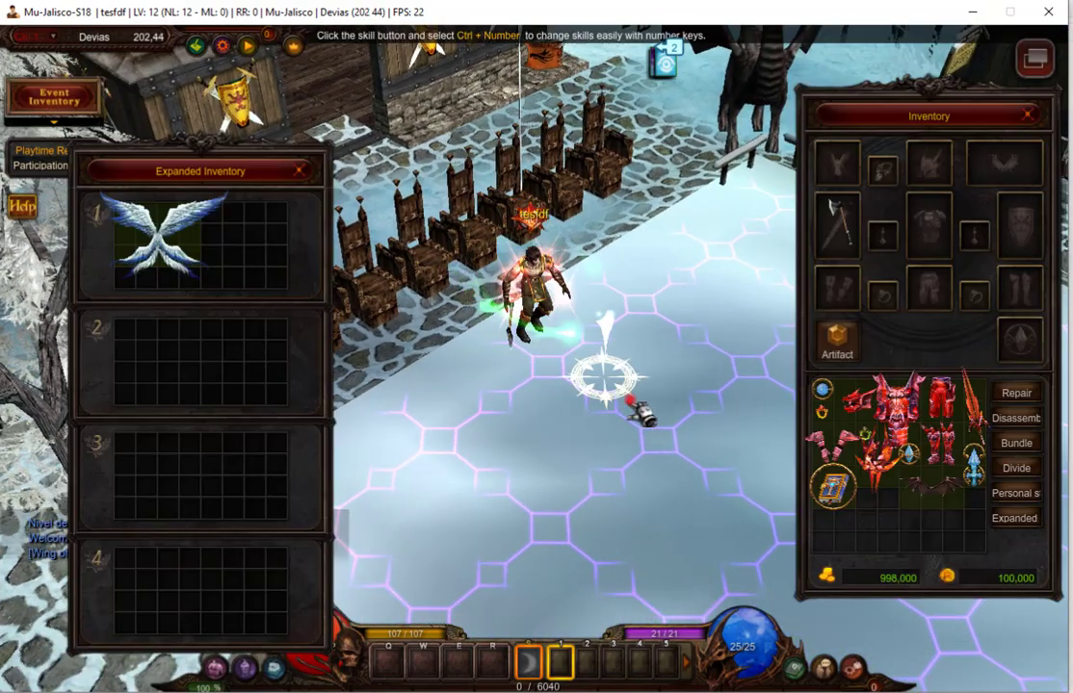
key("i")
key("i")
mouse_move(179, 234)
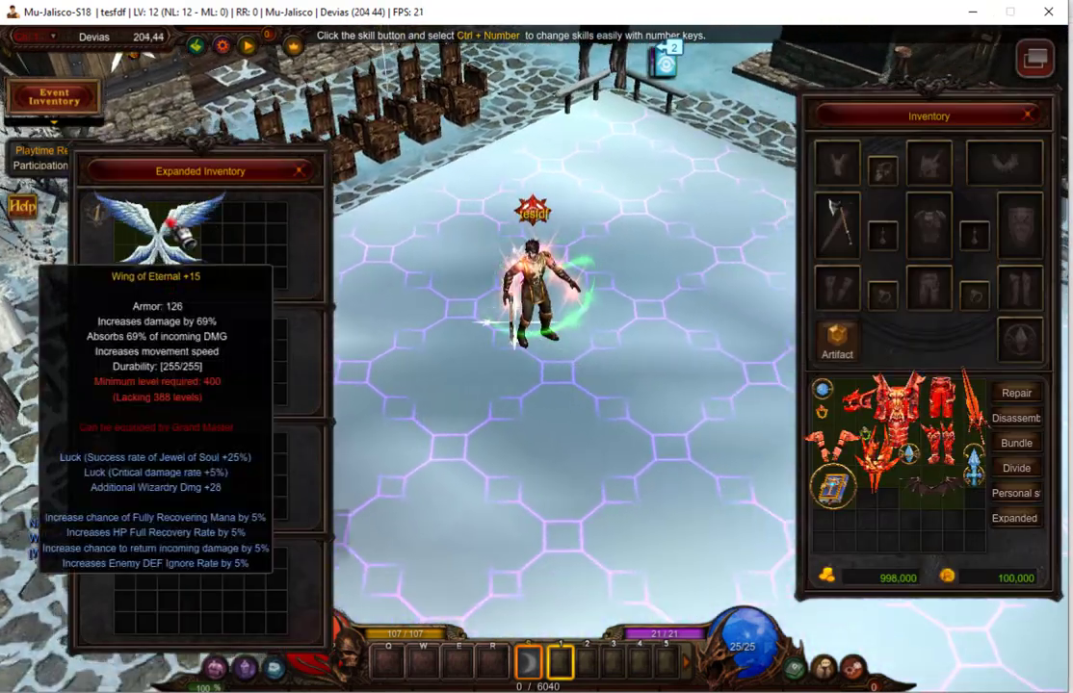
left_click(618, 329)
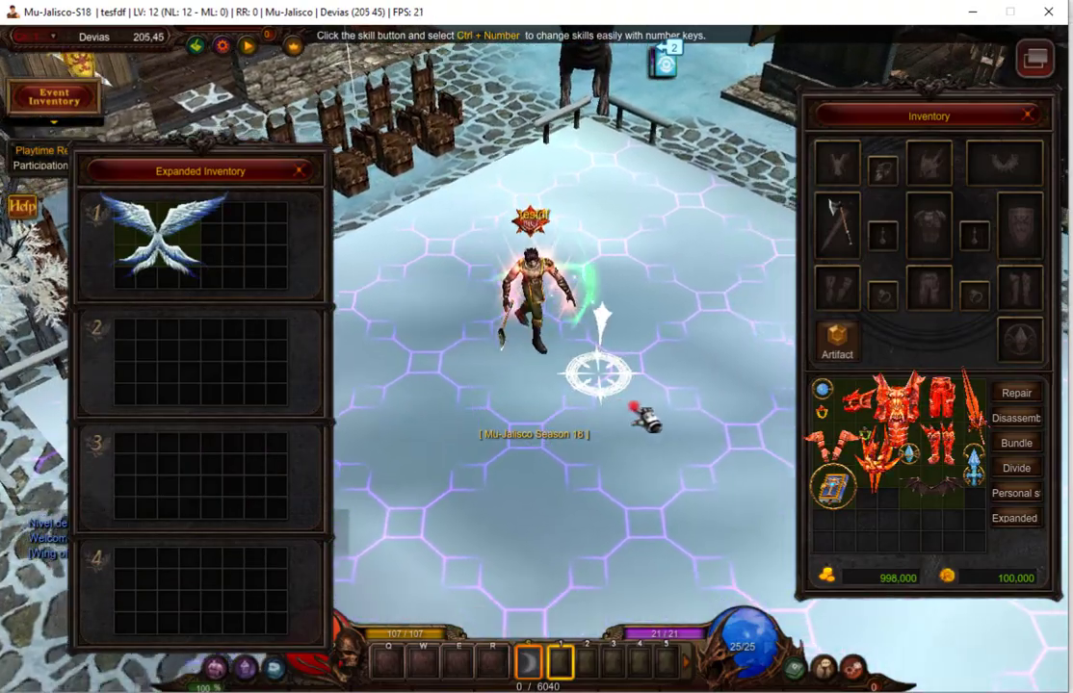
key("i")
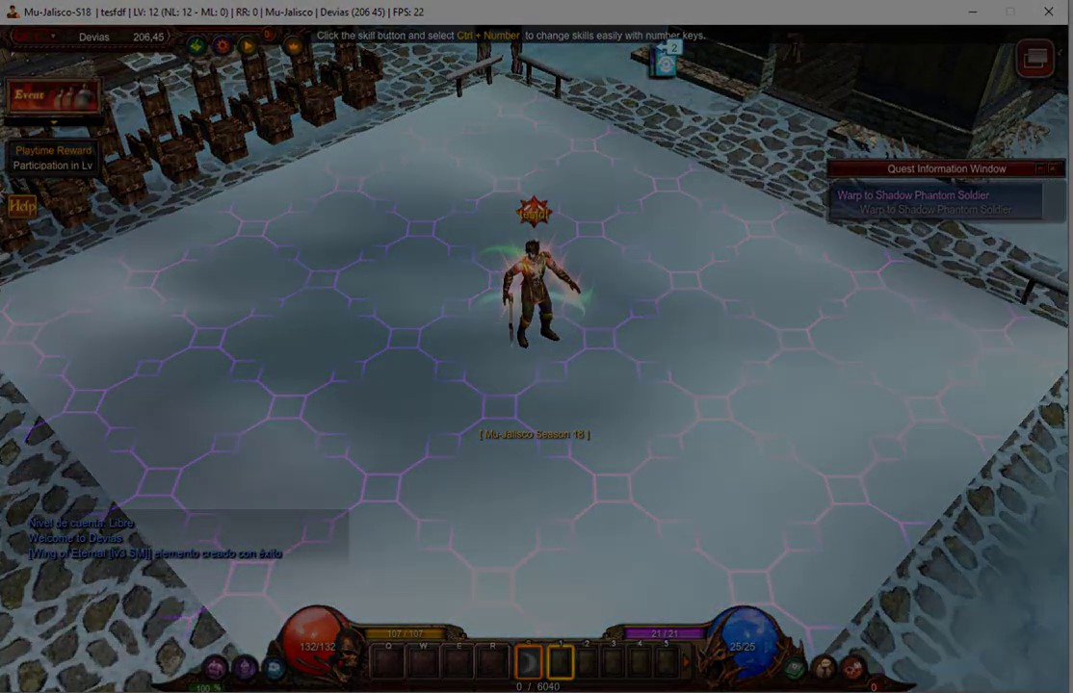